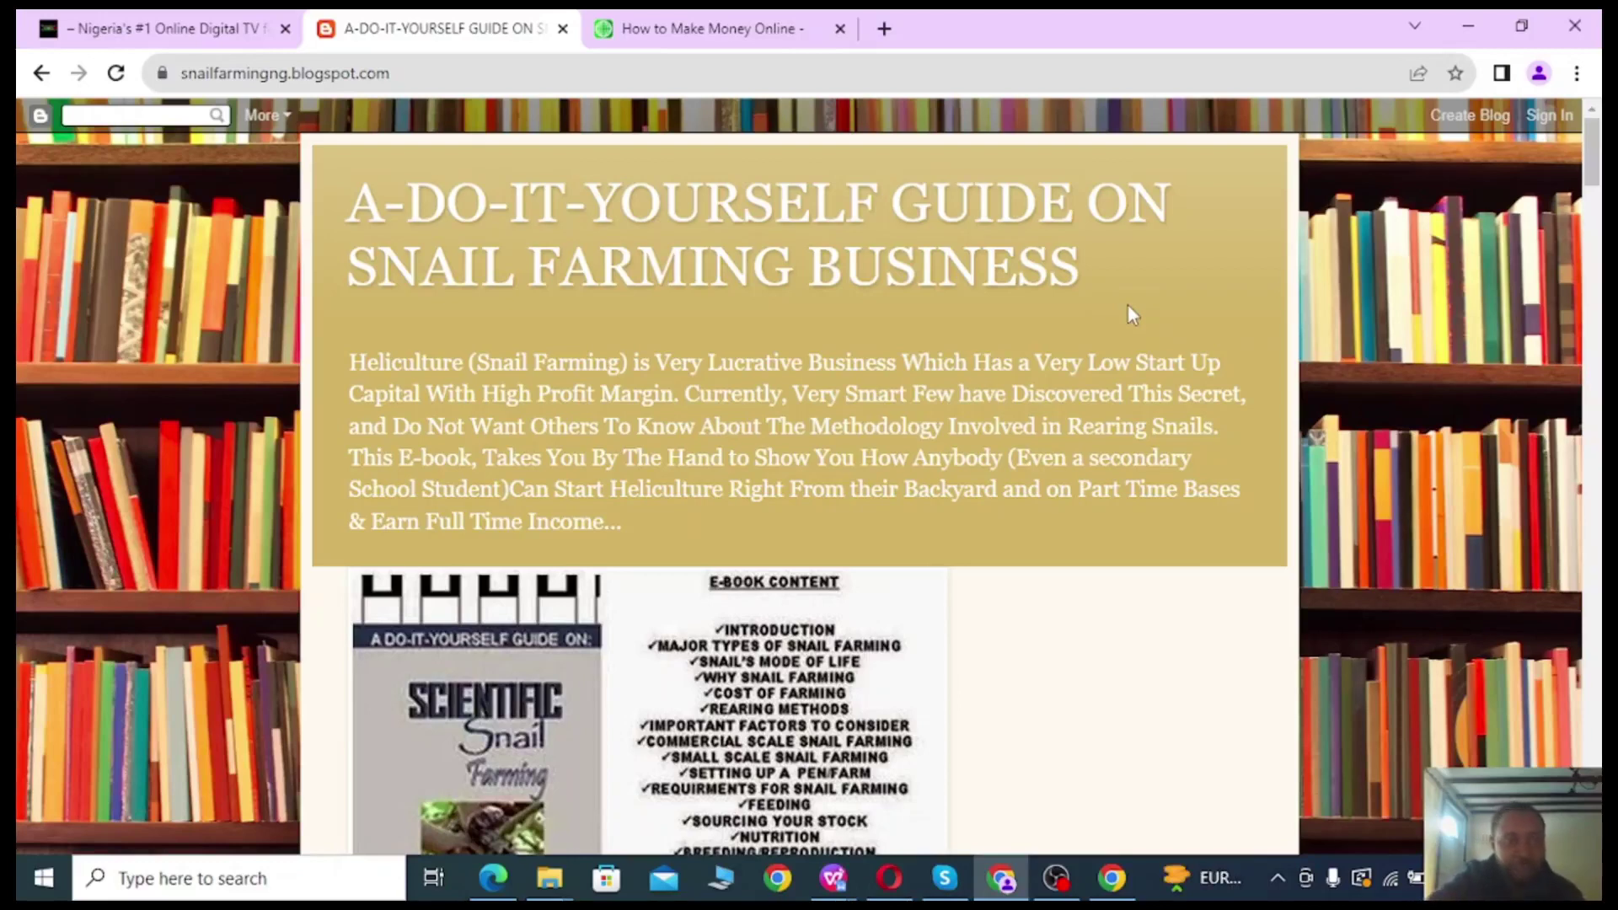
Examine the snail farming blog's web address, including its subdomain and blogspot.com ending.
left_click_drag(397, 73, 161, 75)
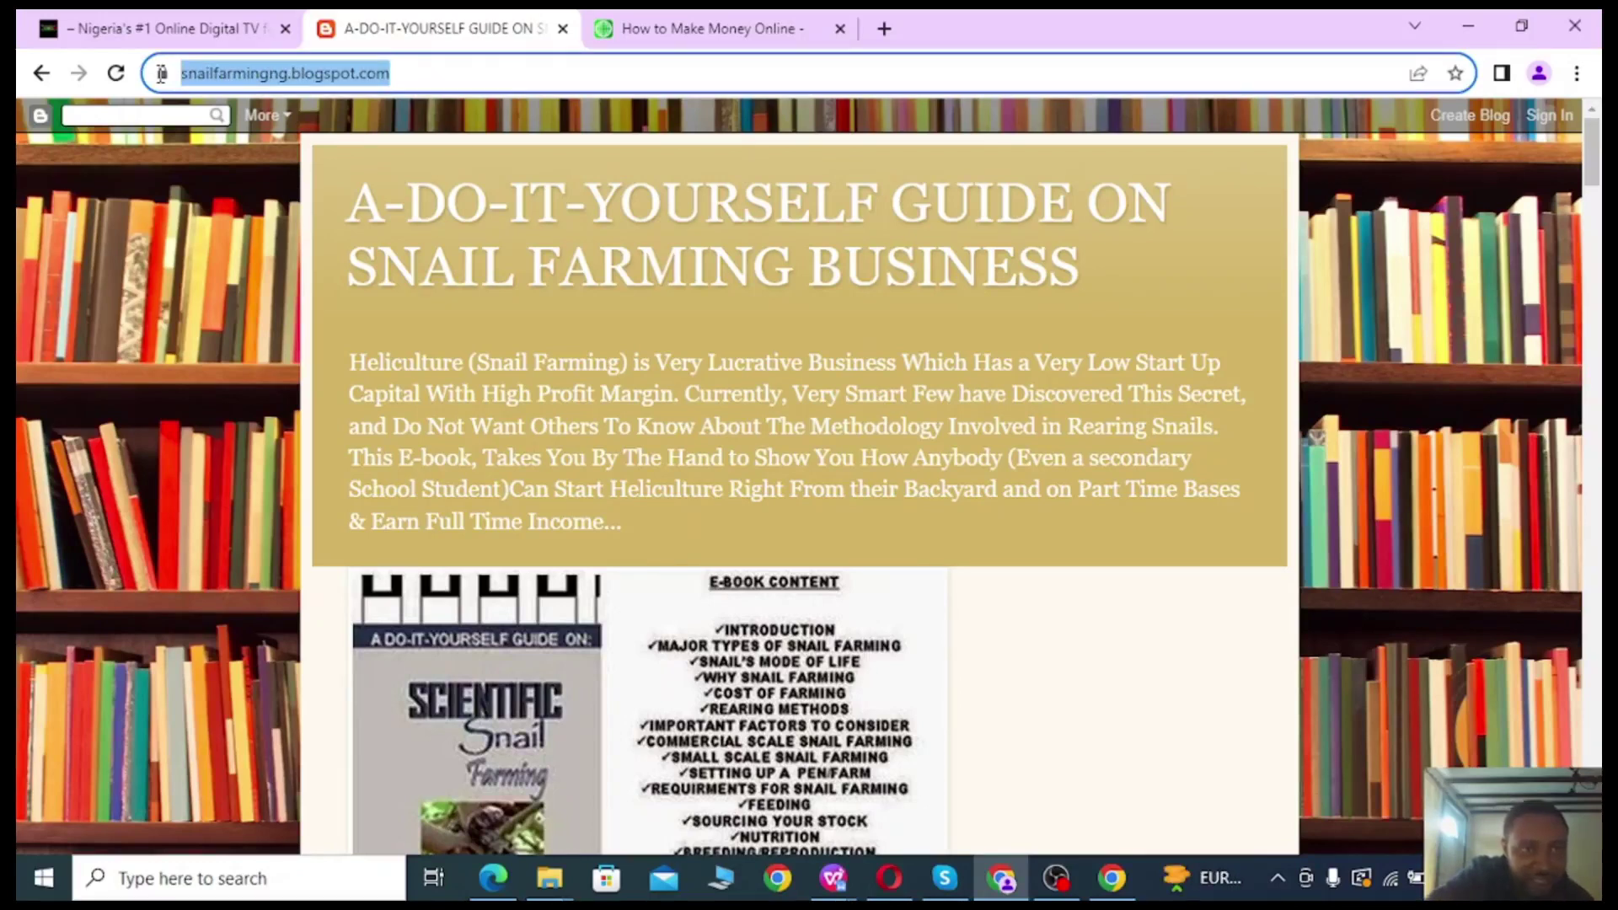
left_click(392, 71)
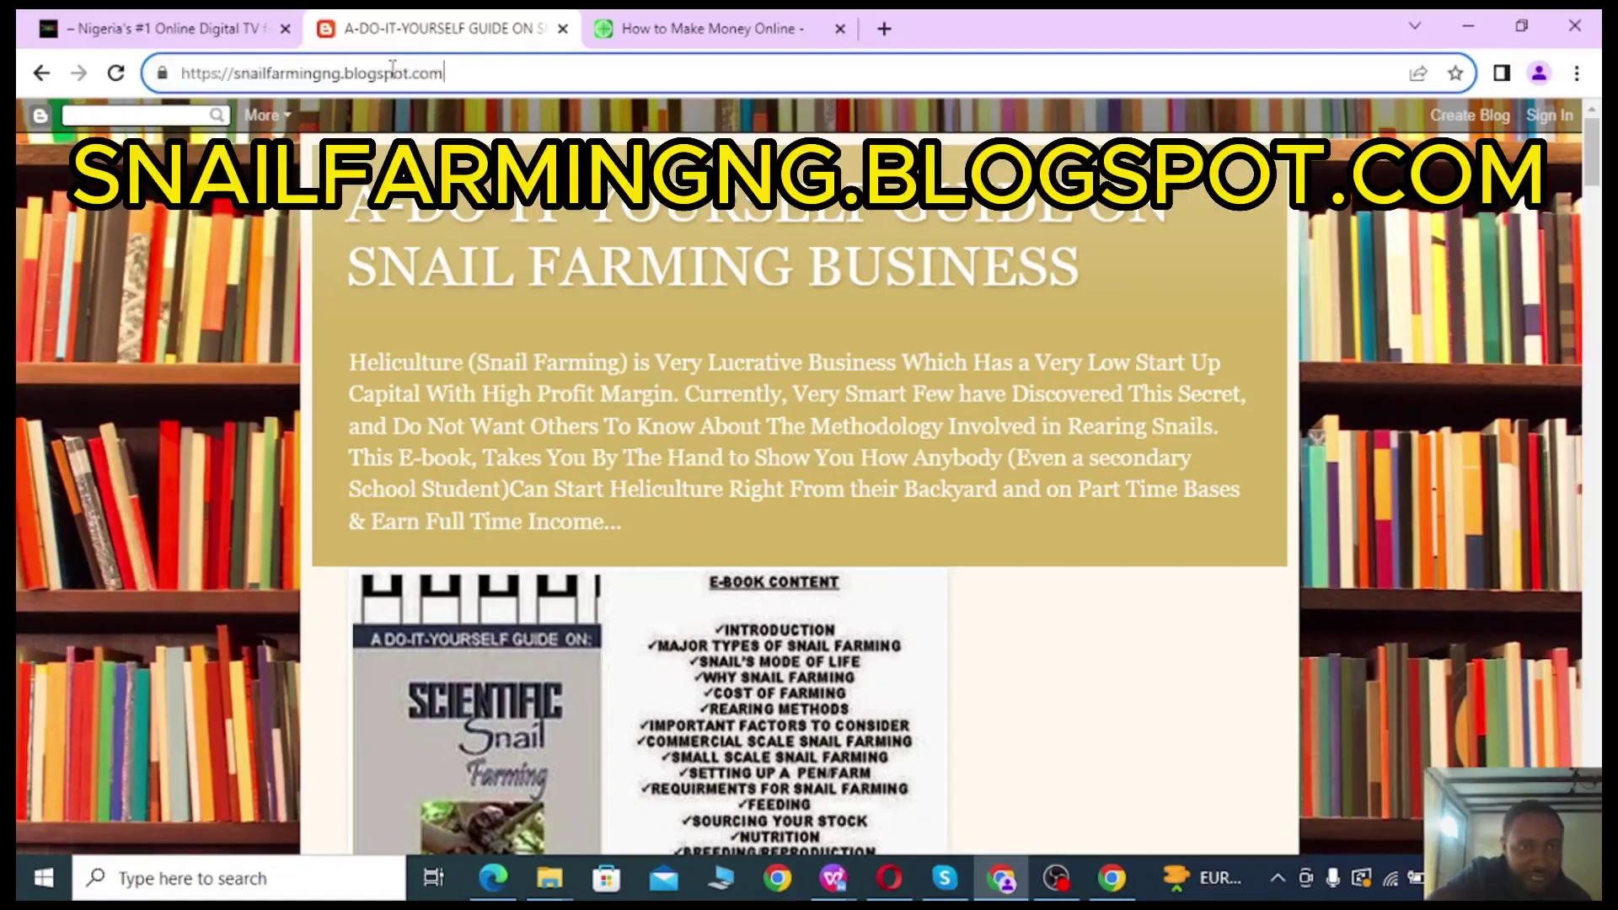
left_click_drag(460, 71, 240, 73)
left_click(341, 72)
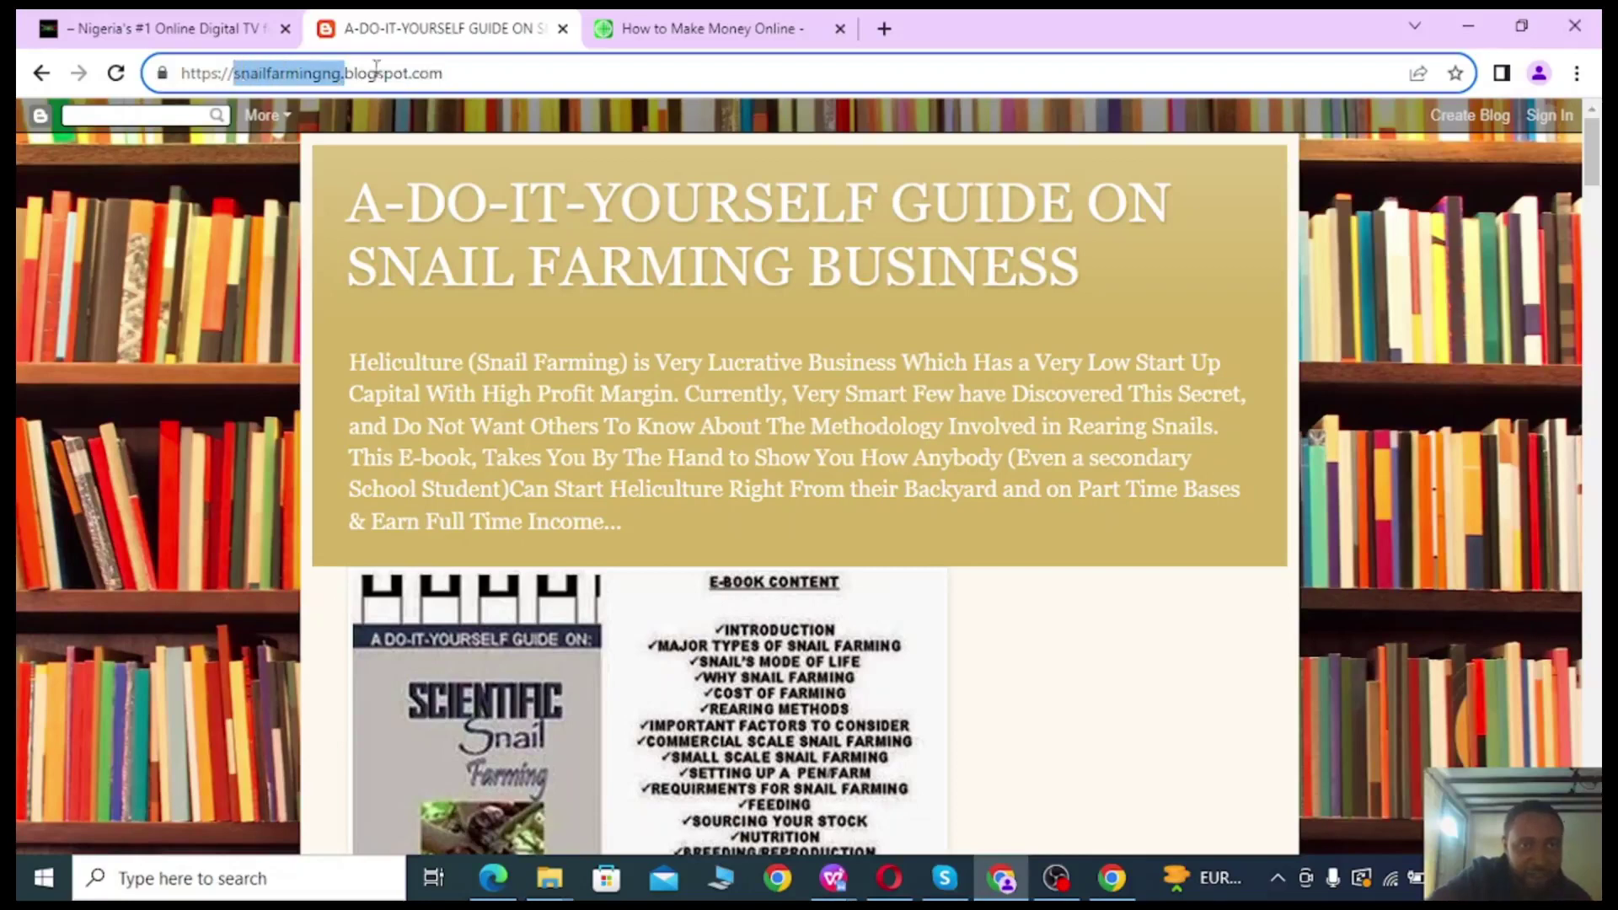
left_click(486, 74)
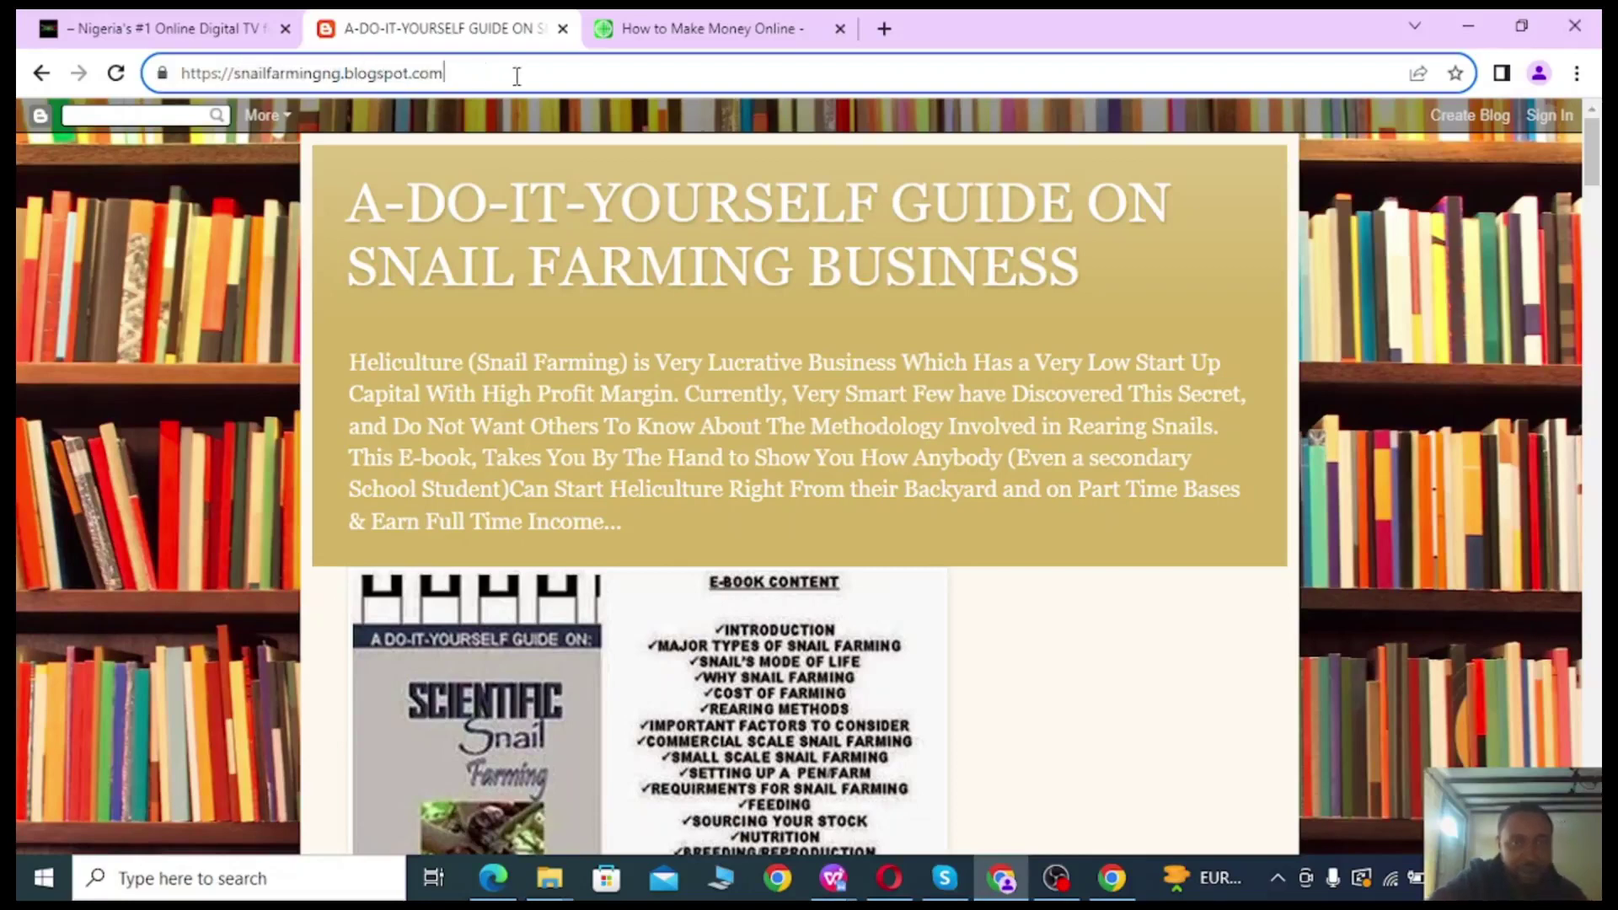
left_click_drag(484, 78, 236, 73)
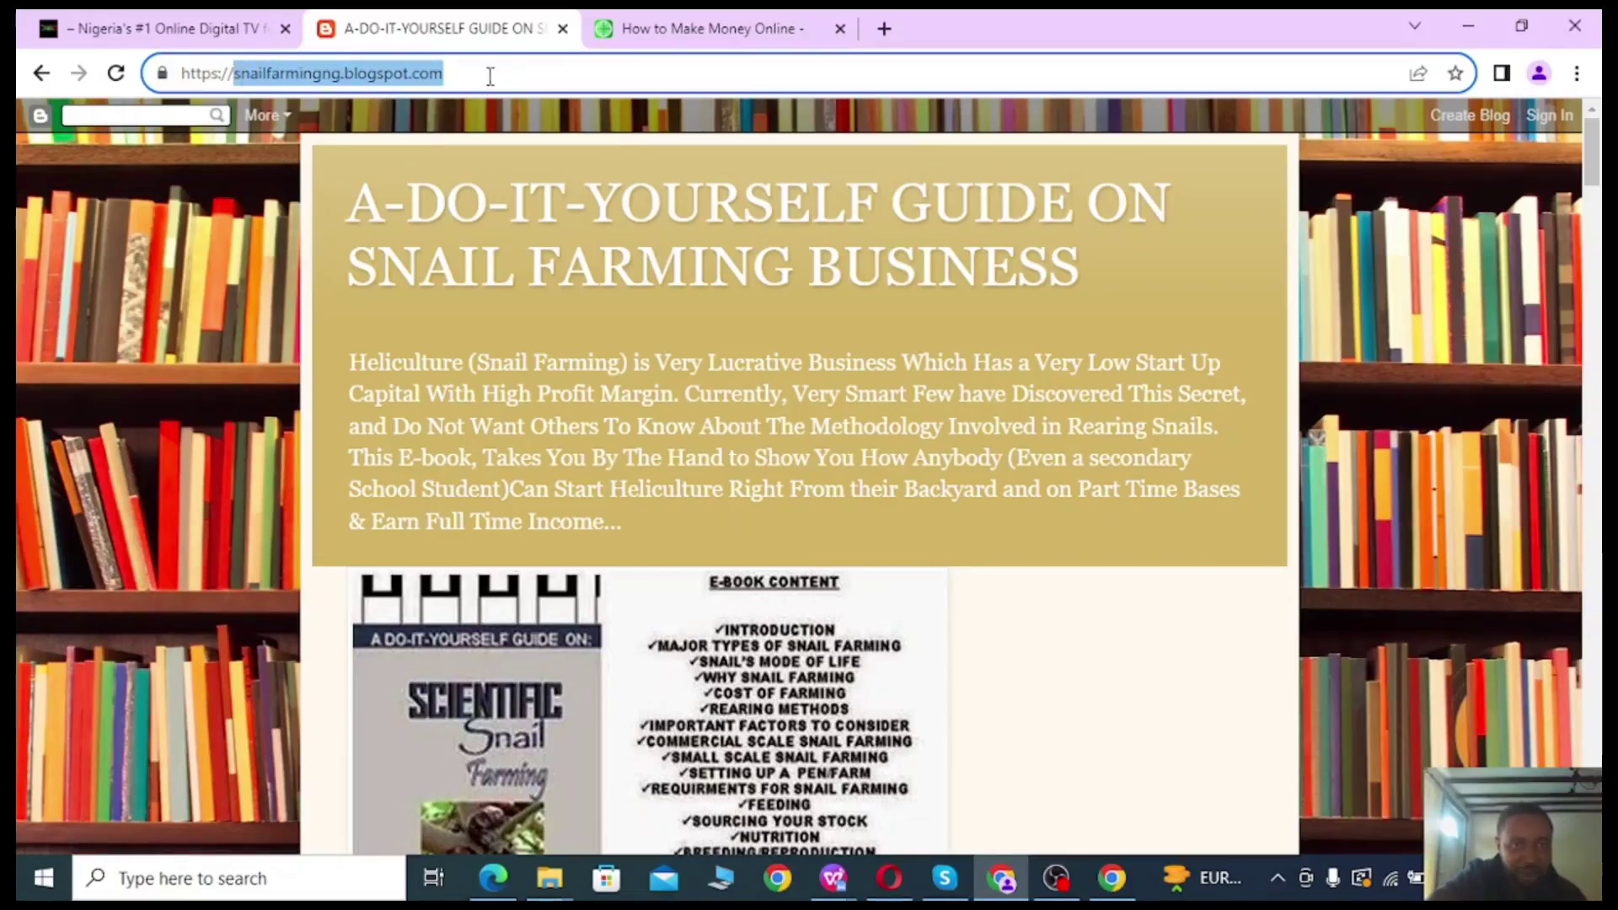
left_click(464, 73)
left_click_drag(462, 72, 178, 70)
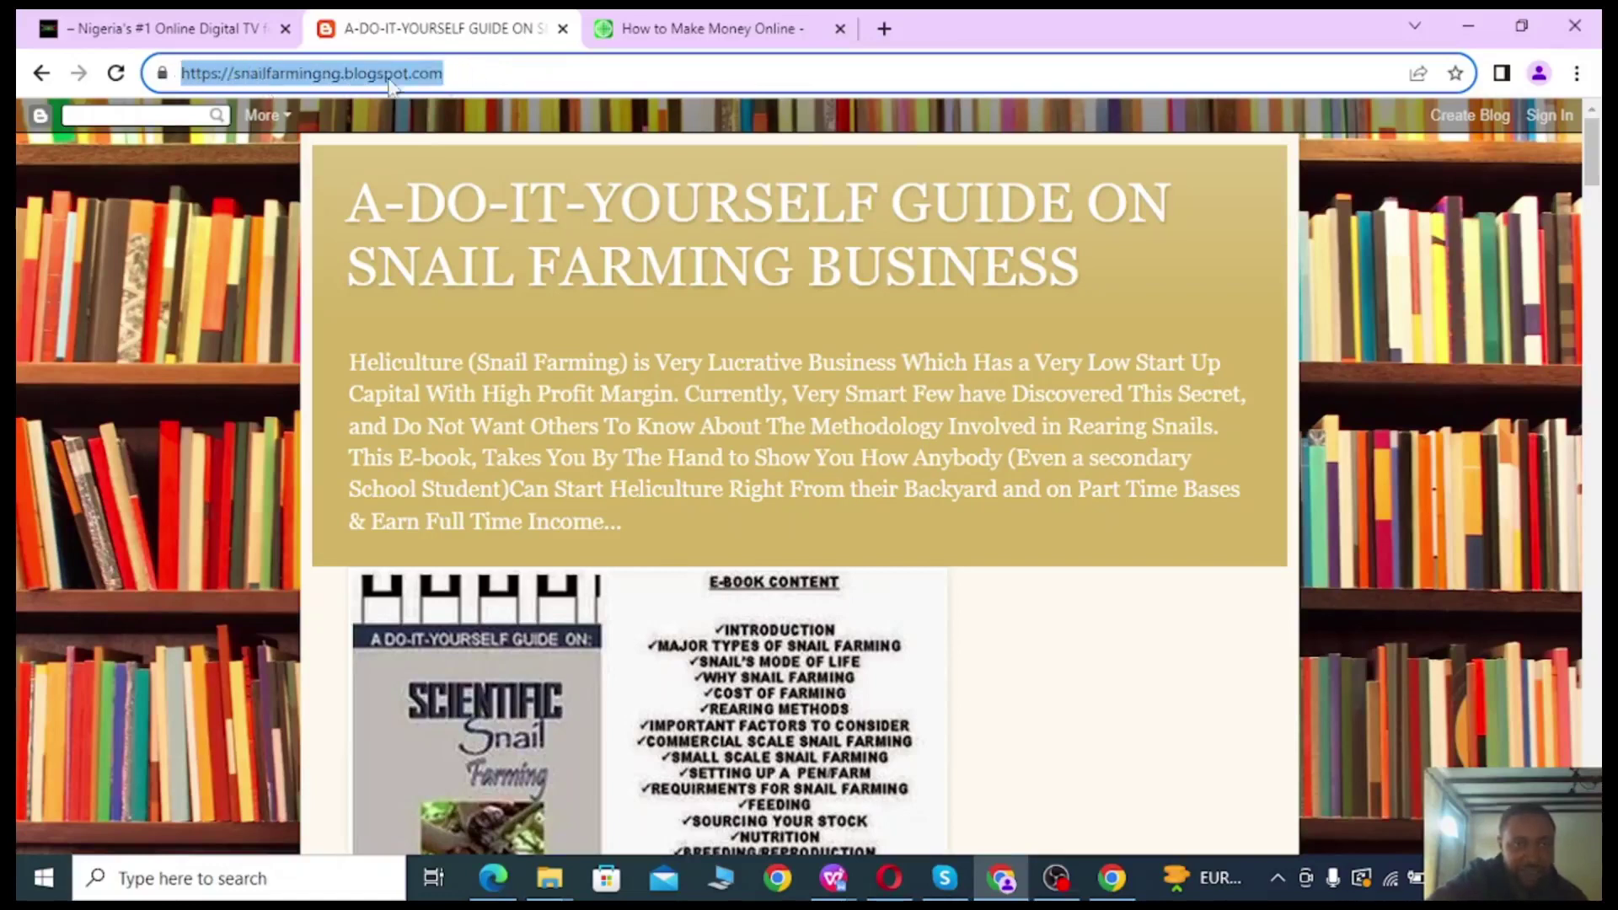
left_click(495, 75)
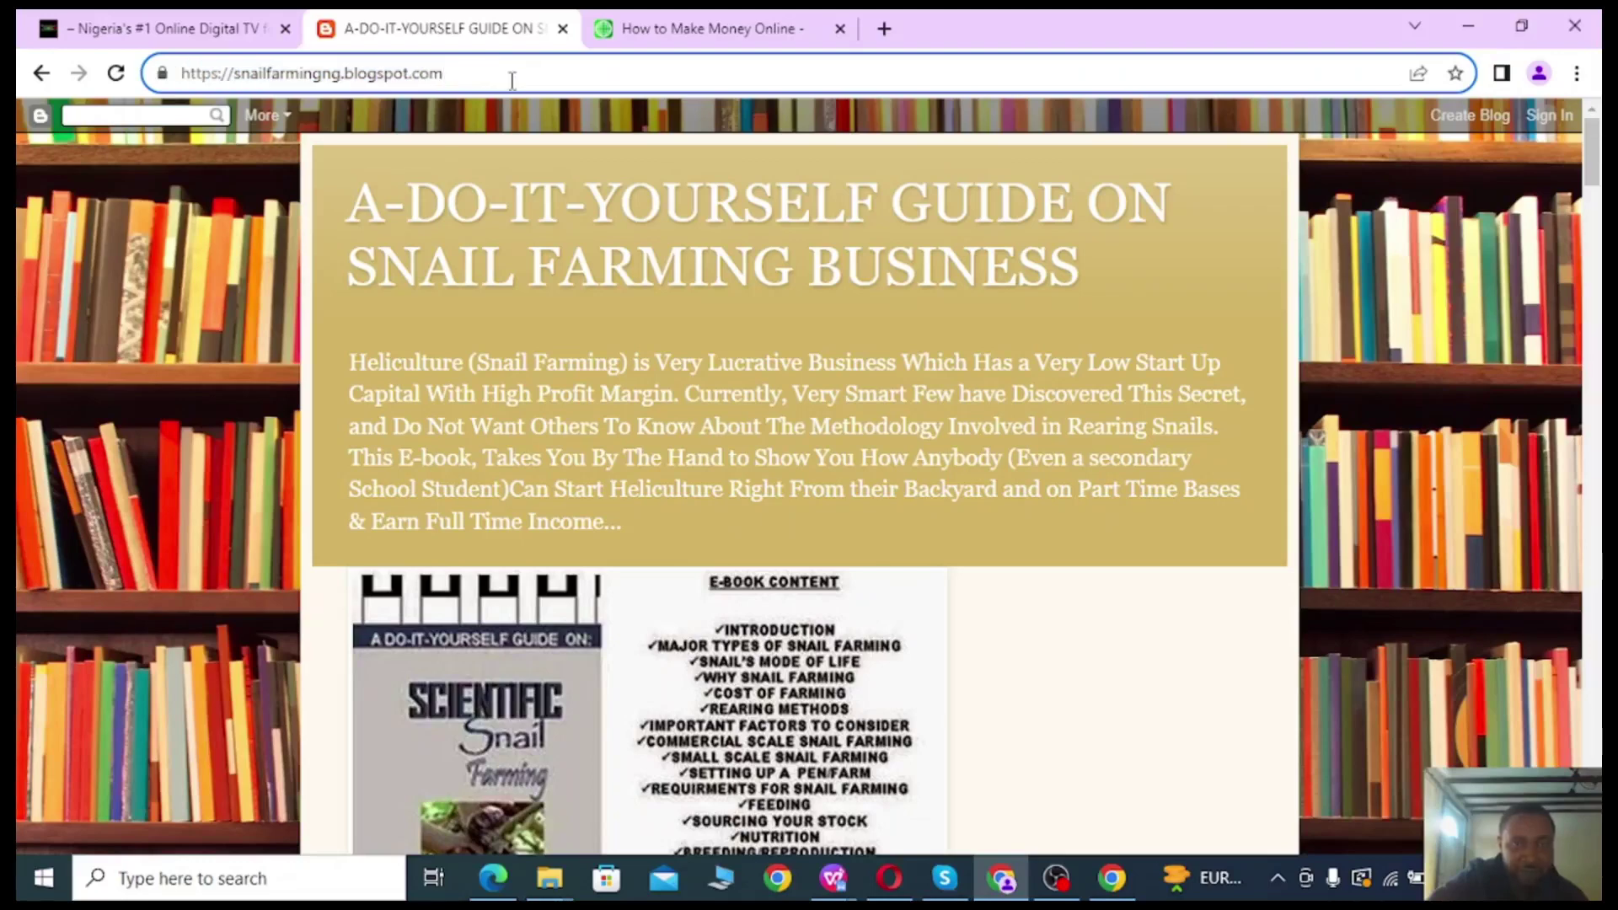
Examine the web address of the How to Make Money Online site, noting its custom .com domain.
left_click(667, 29)
left_click_drag(310, 72, 168, 56)
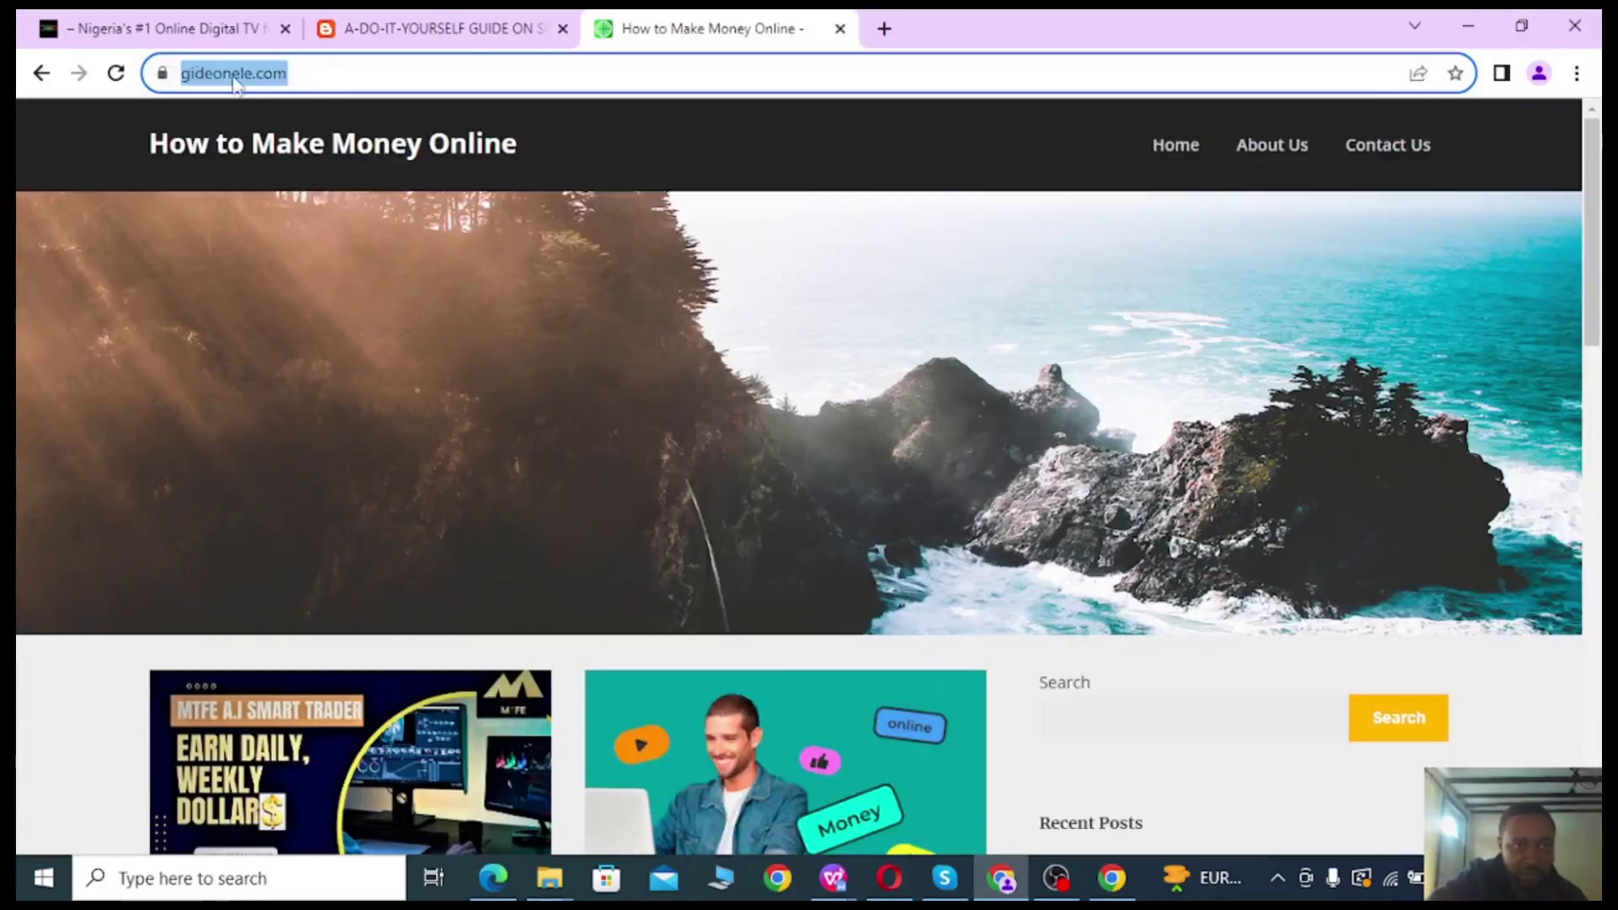
left_click(334, 73)
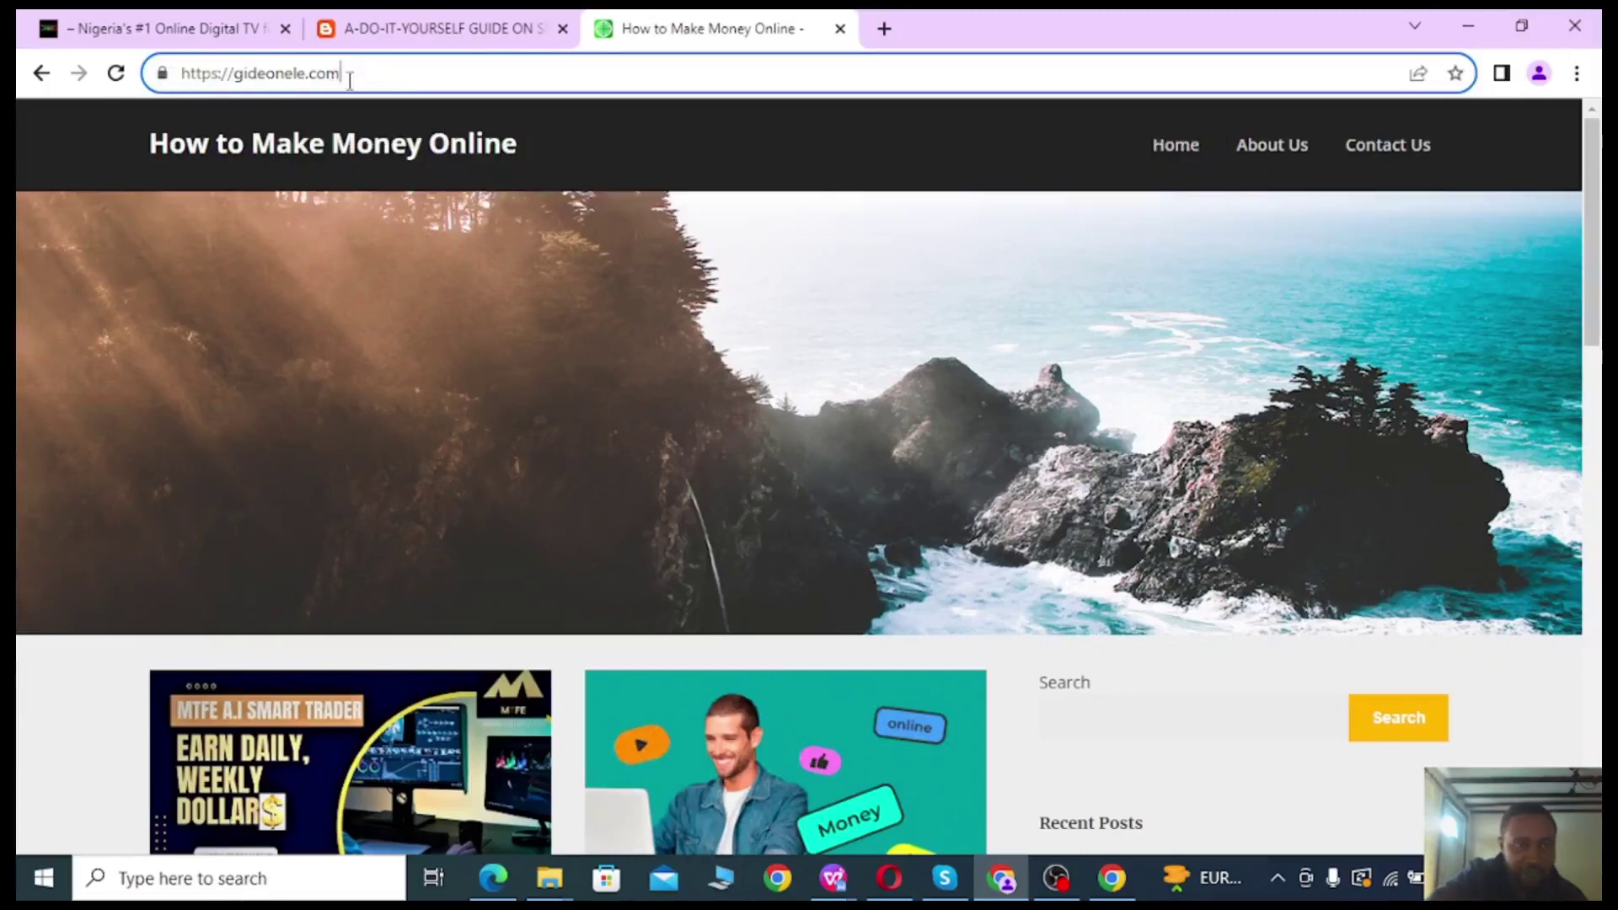
left_click_drag(350, 71, 179, 74)
left_click(362, 75)
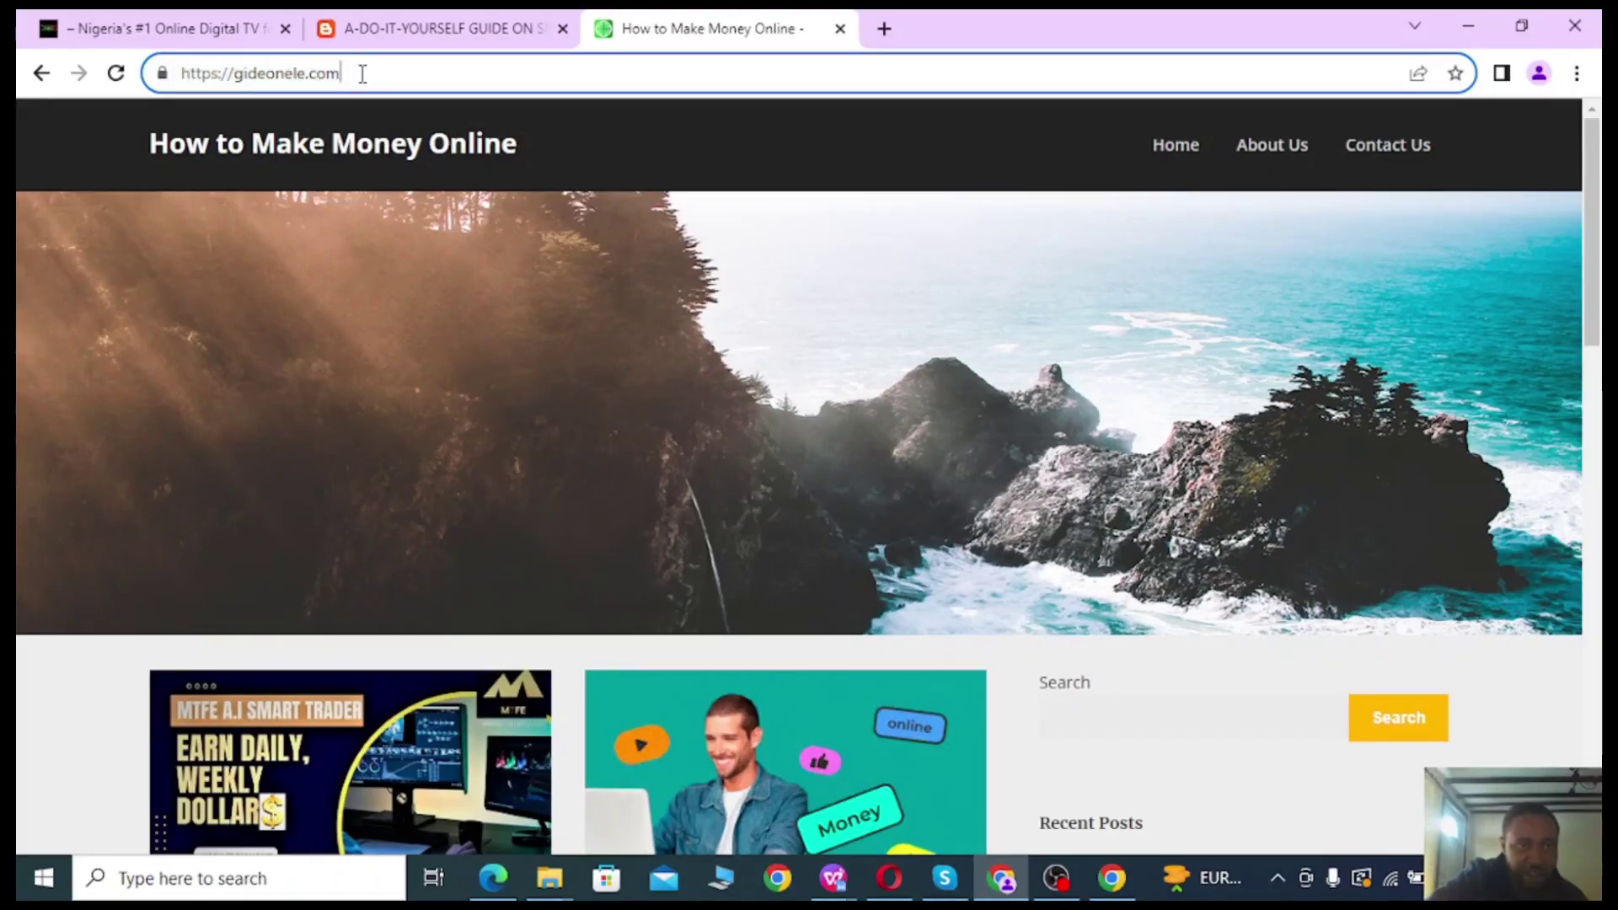
Compare NaijaTV's own naijatv.net address with the snail farming blog's blogspot.com address.
left_click(173, 34)
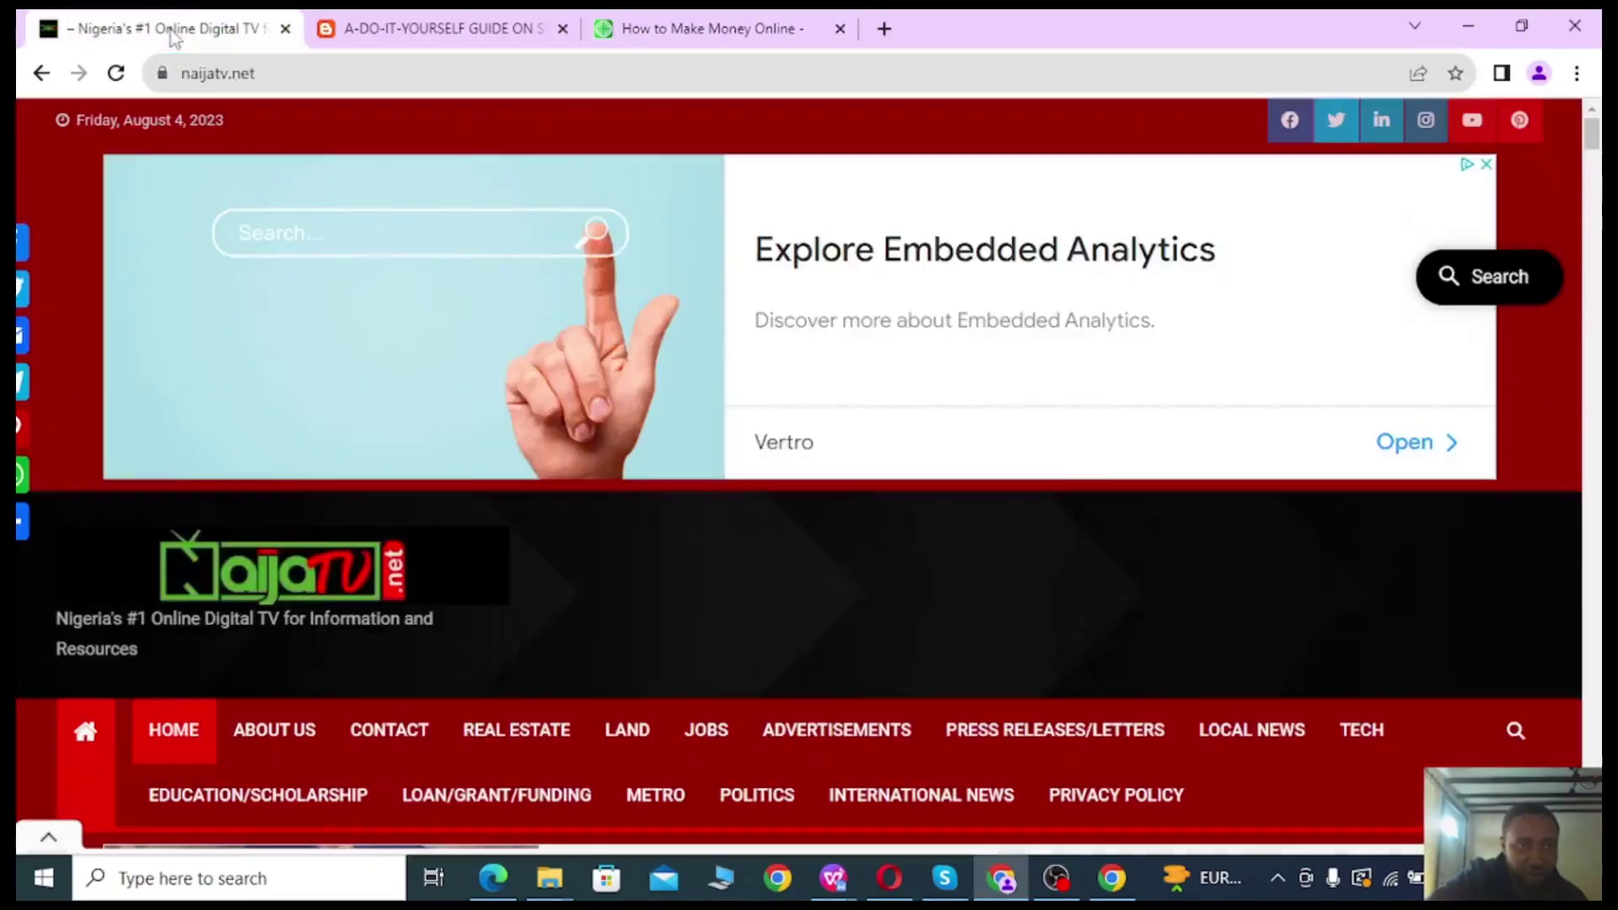
left_click(278, 74)
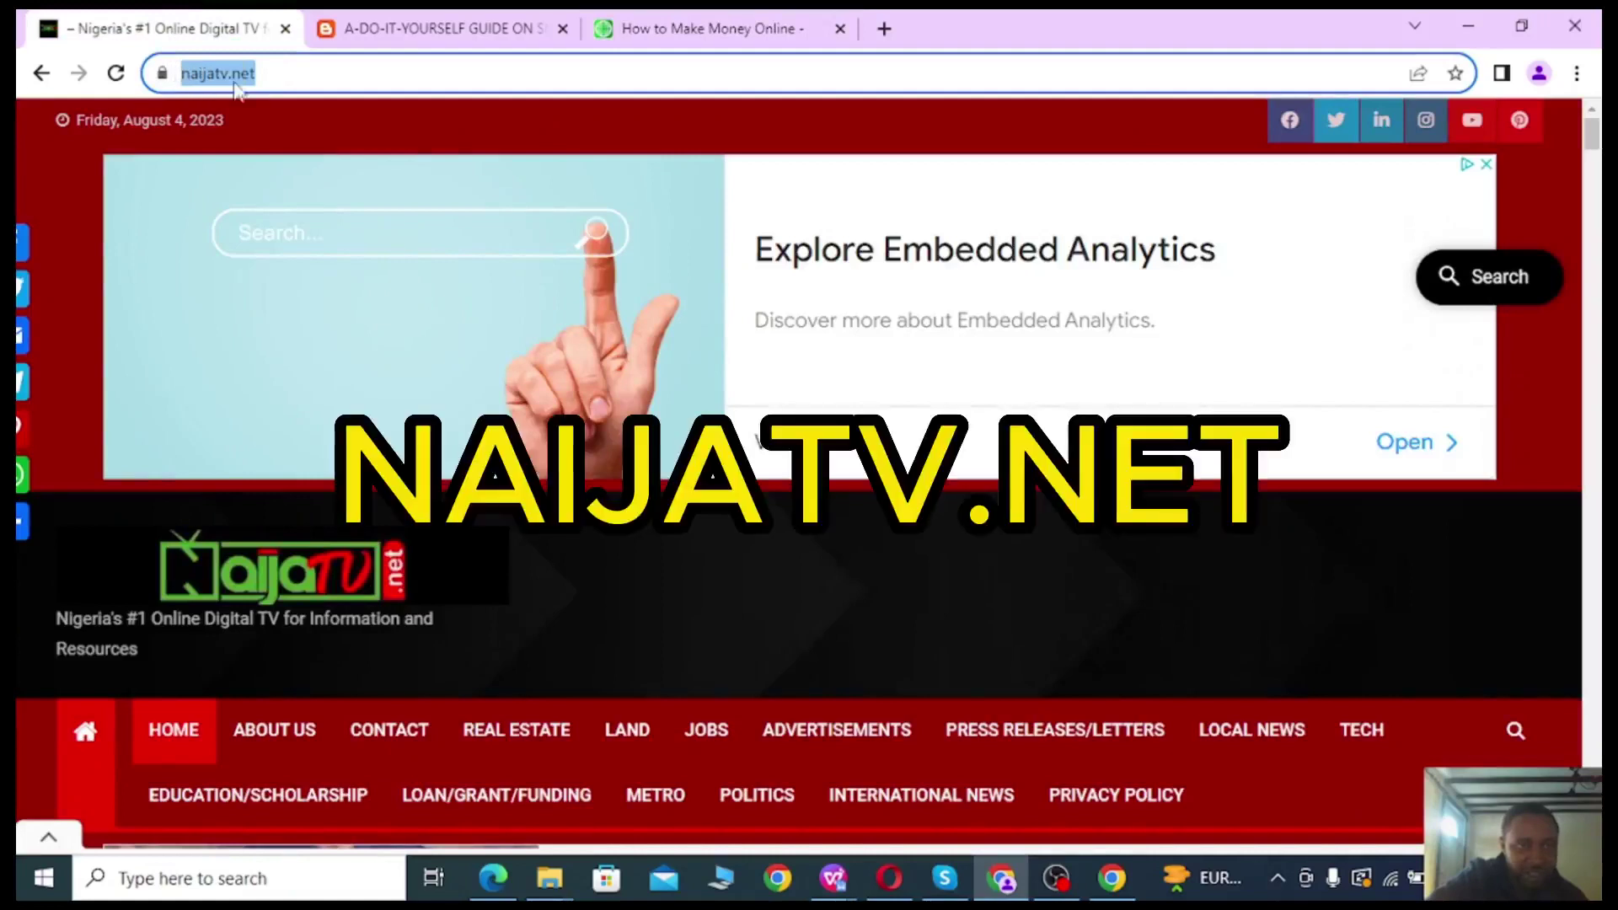
left_click(306, 73)
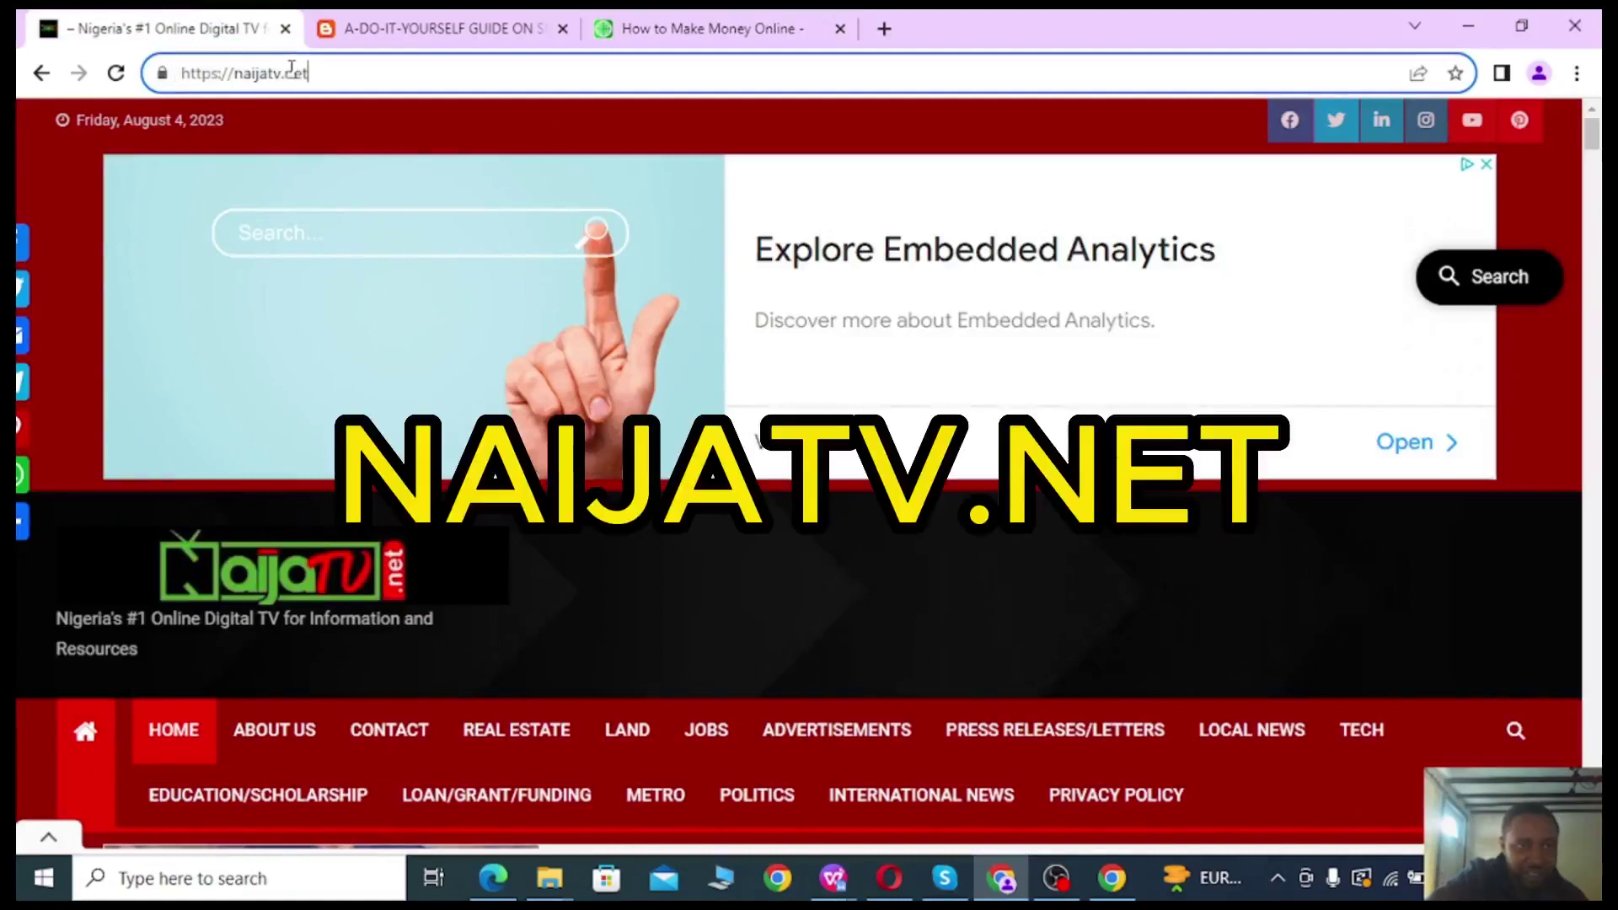
left_click_drag(335, 72, 180, 73)
left_click(375, 80)
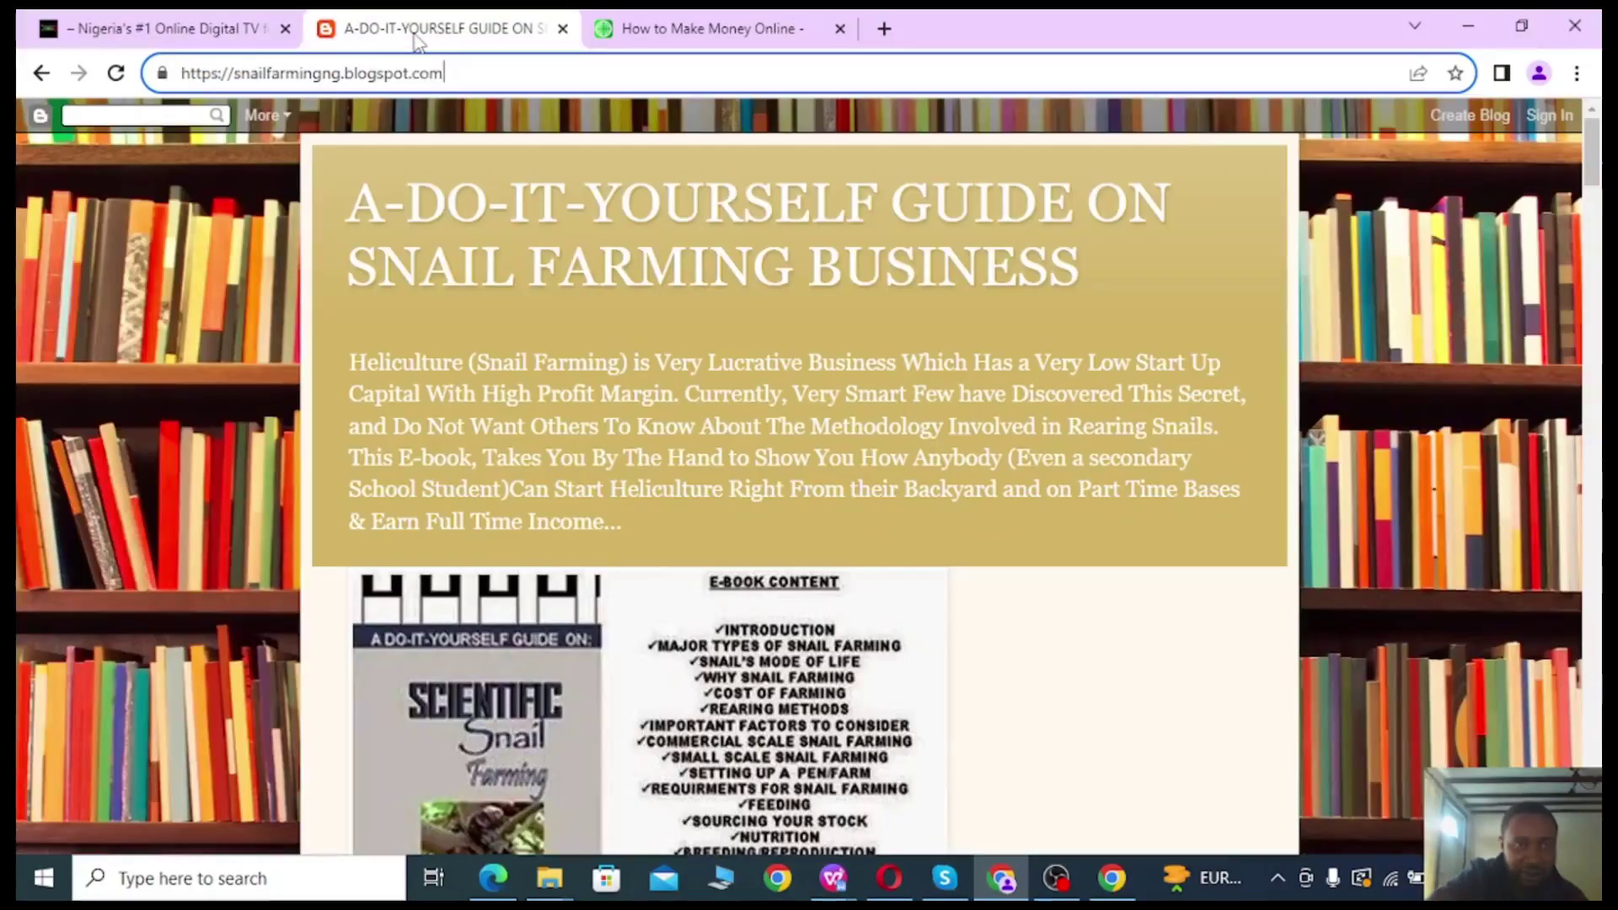
left_click(421, 34)
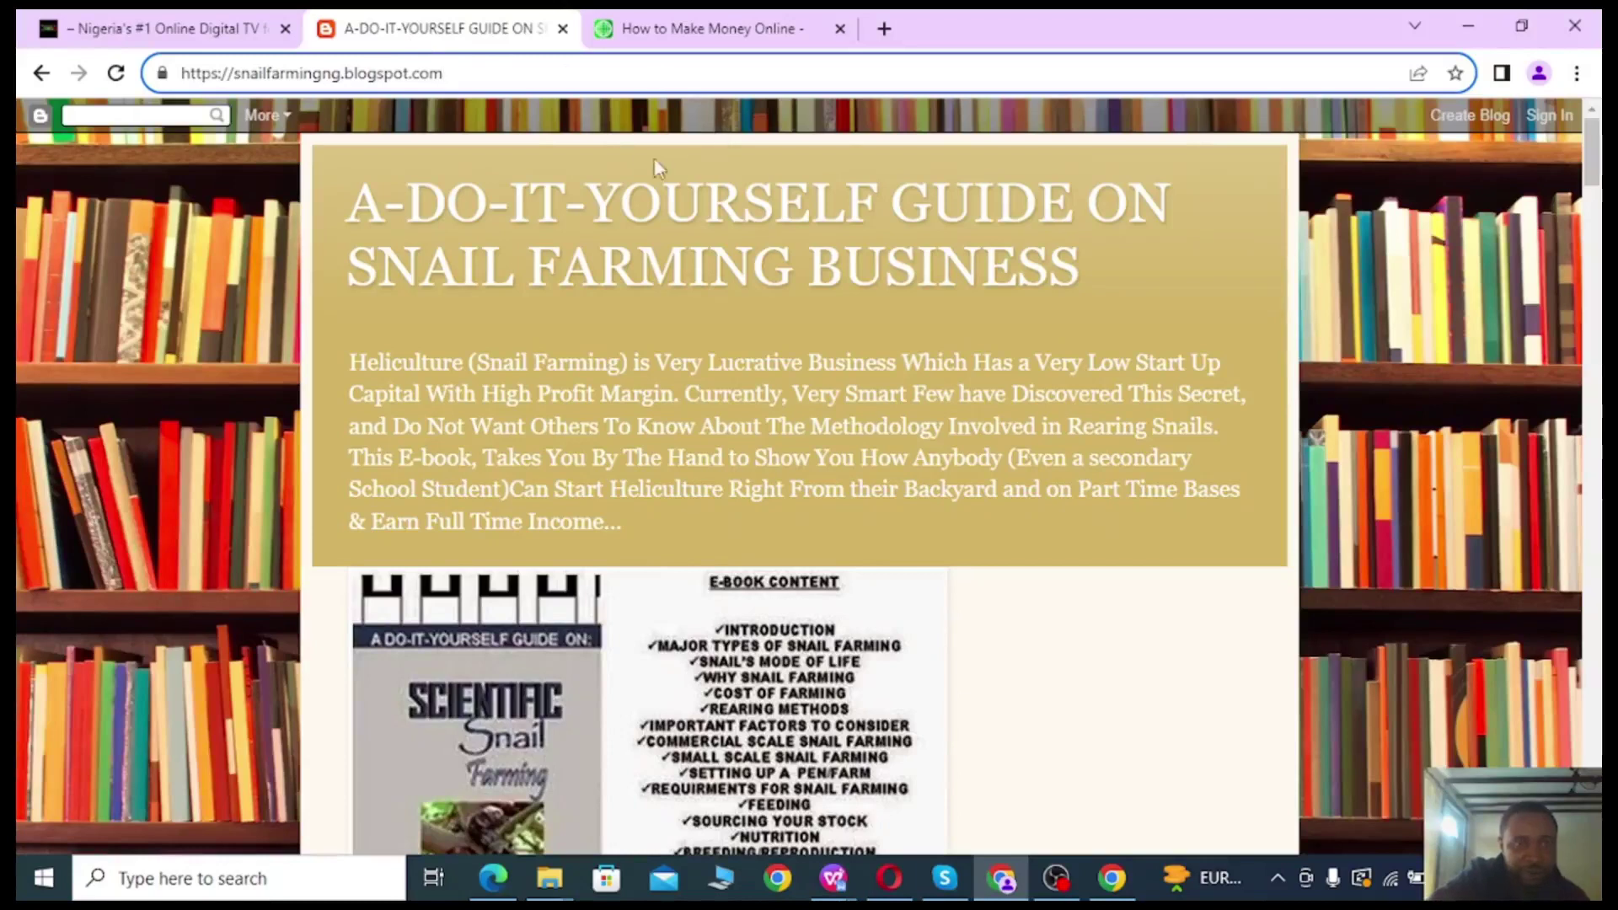
left_click_drag(460, 73, 167, 67)
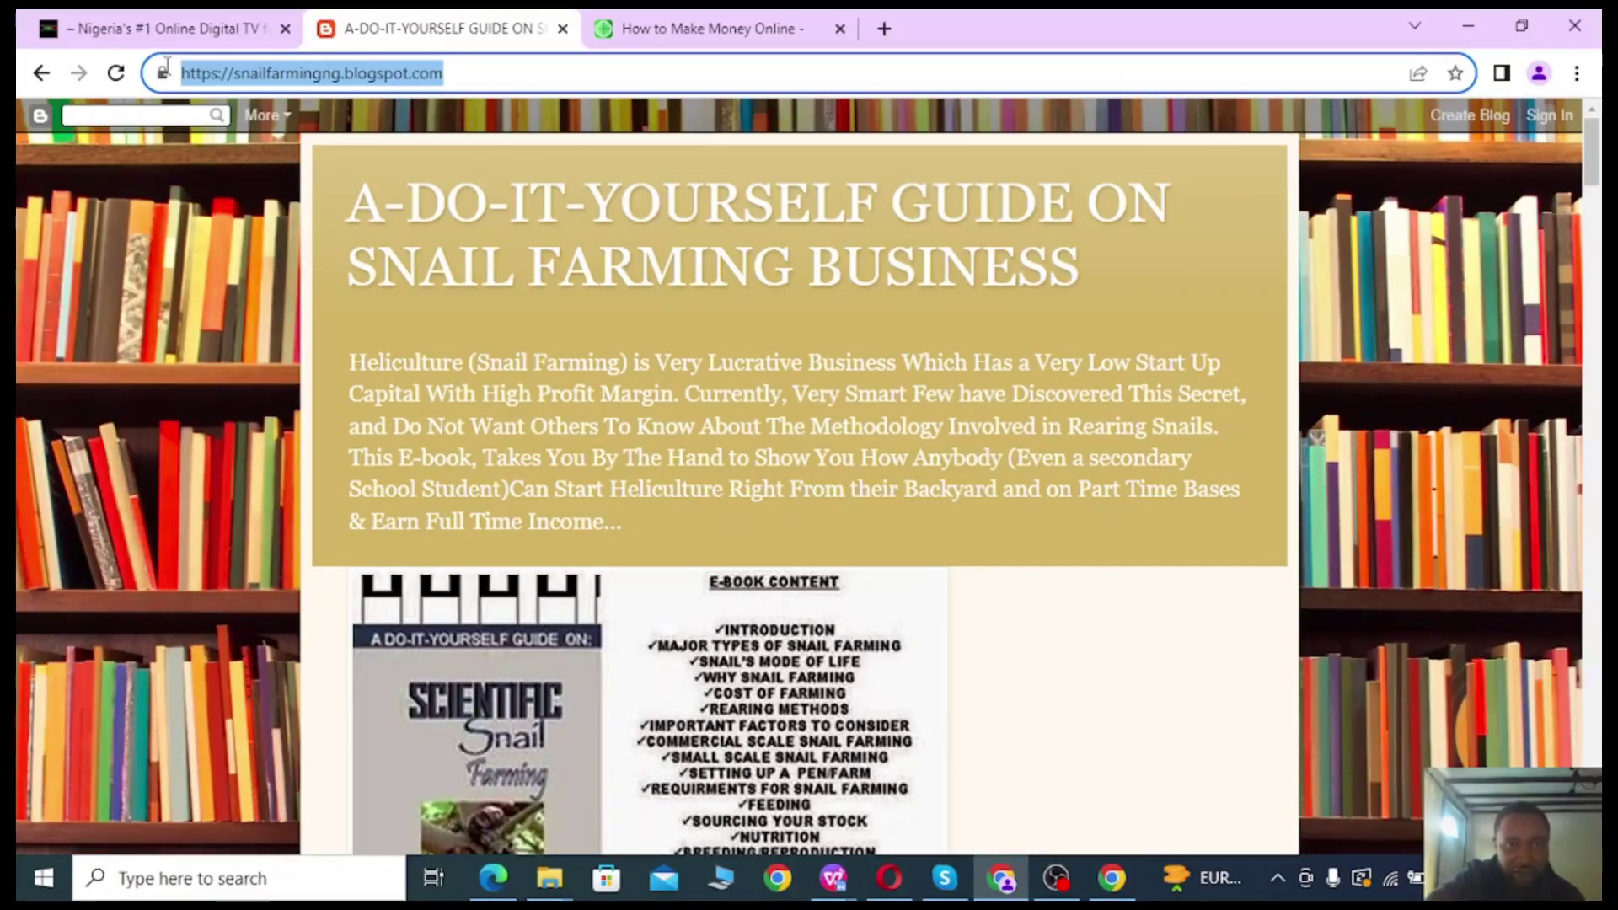
Open blogger.com in place of the How to Make Money Online site.
left_click(642, 38)
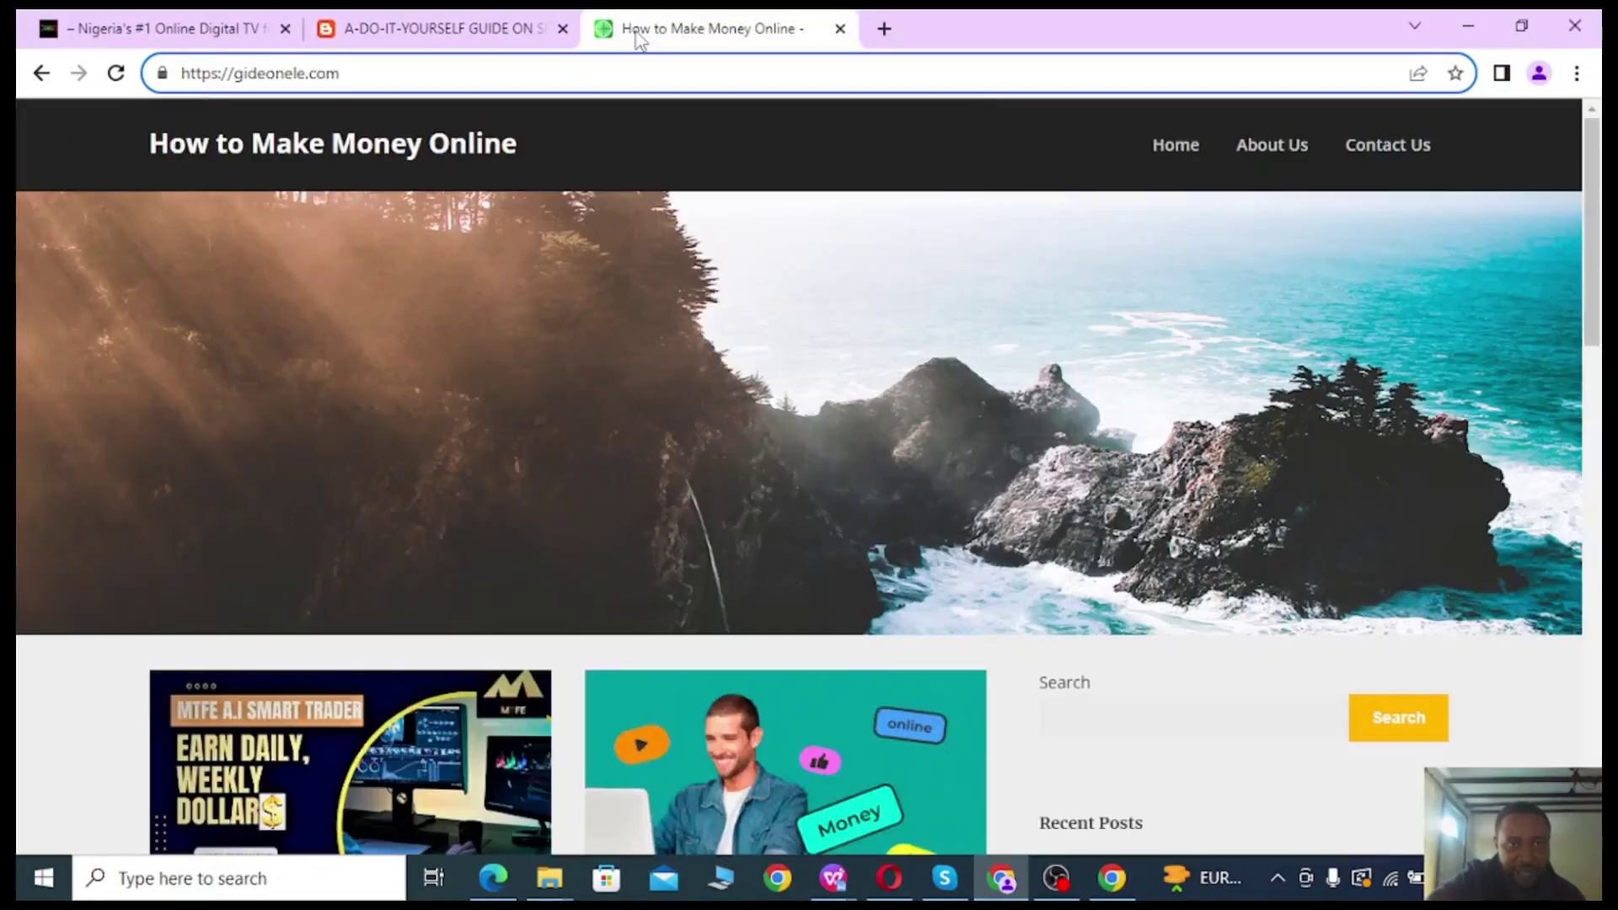
left_click(370, 73)
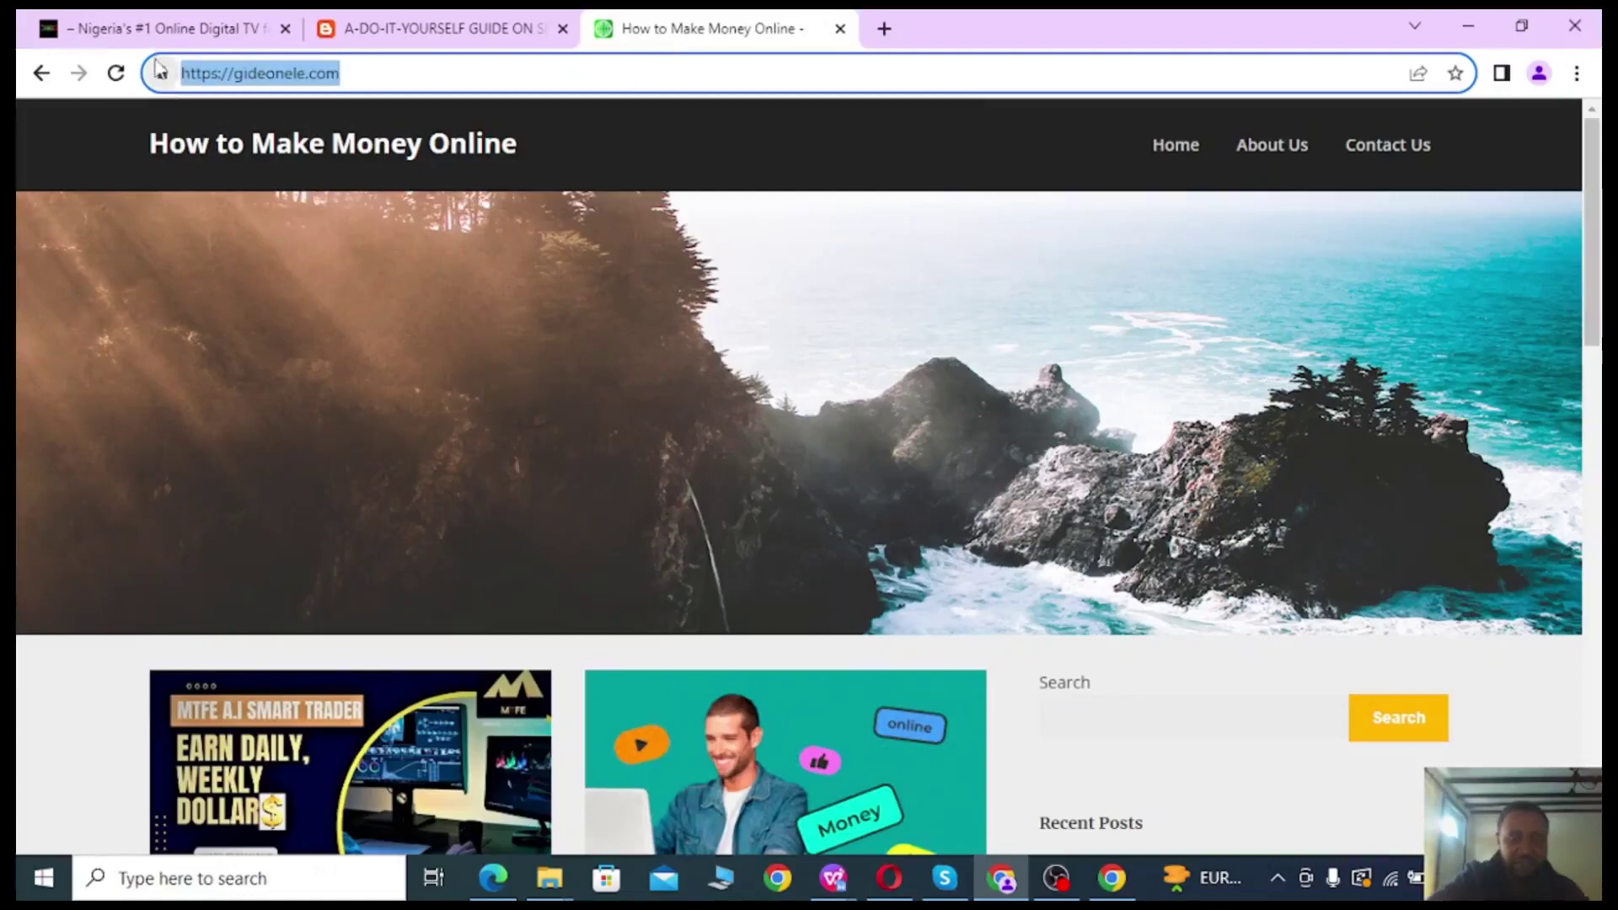
type("blogger")
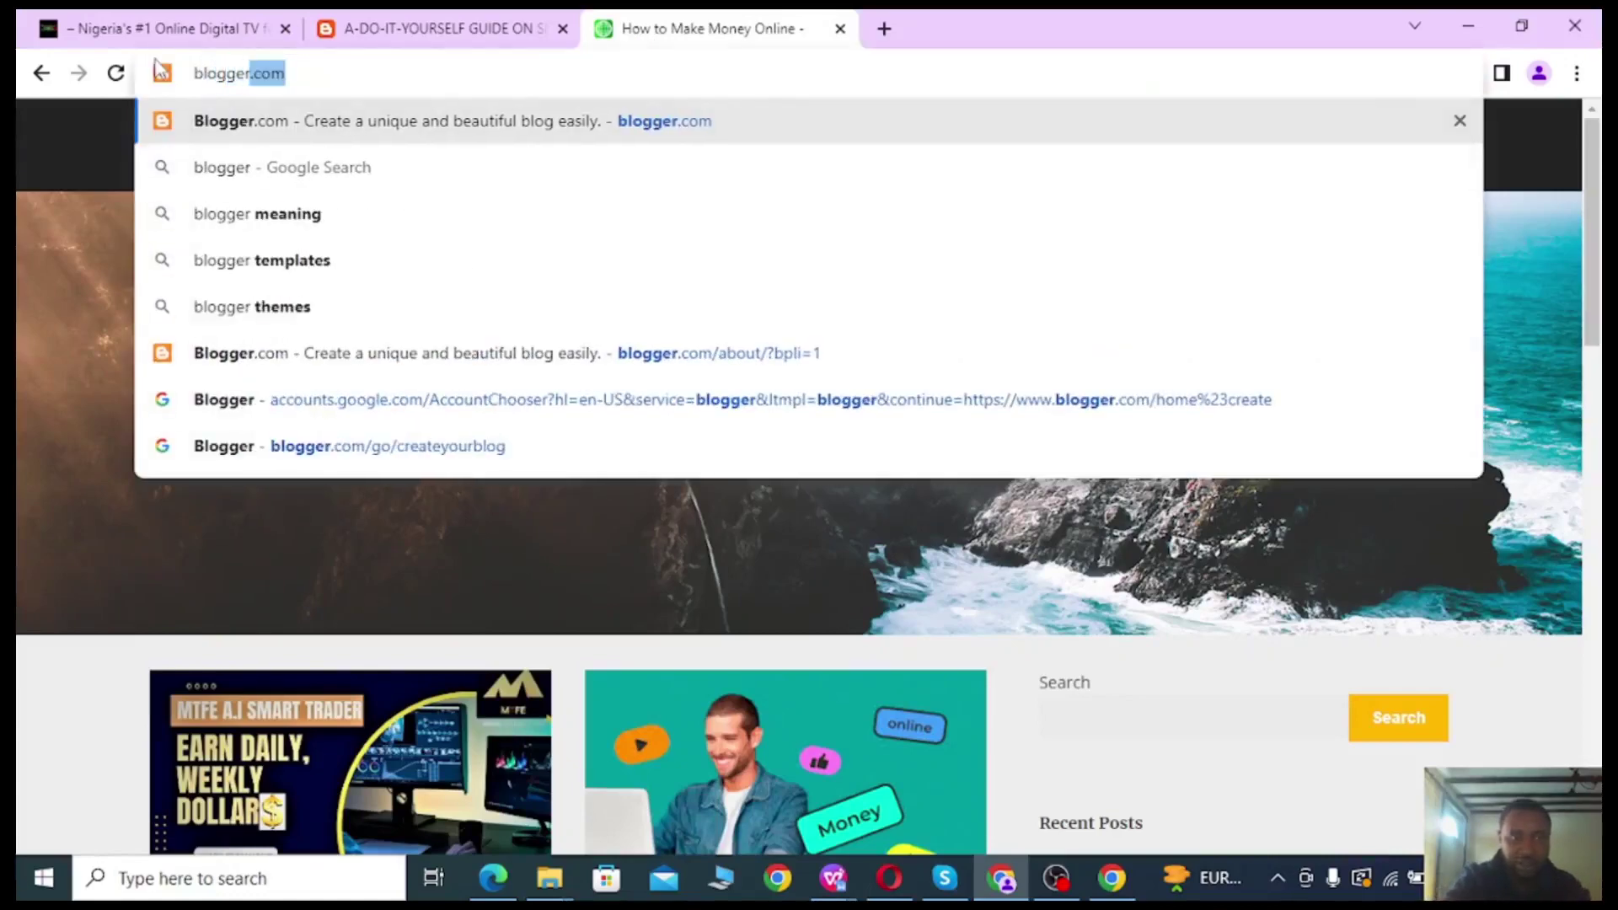
key("Return")
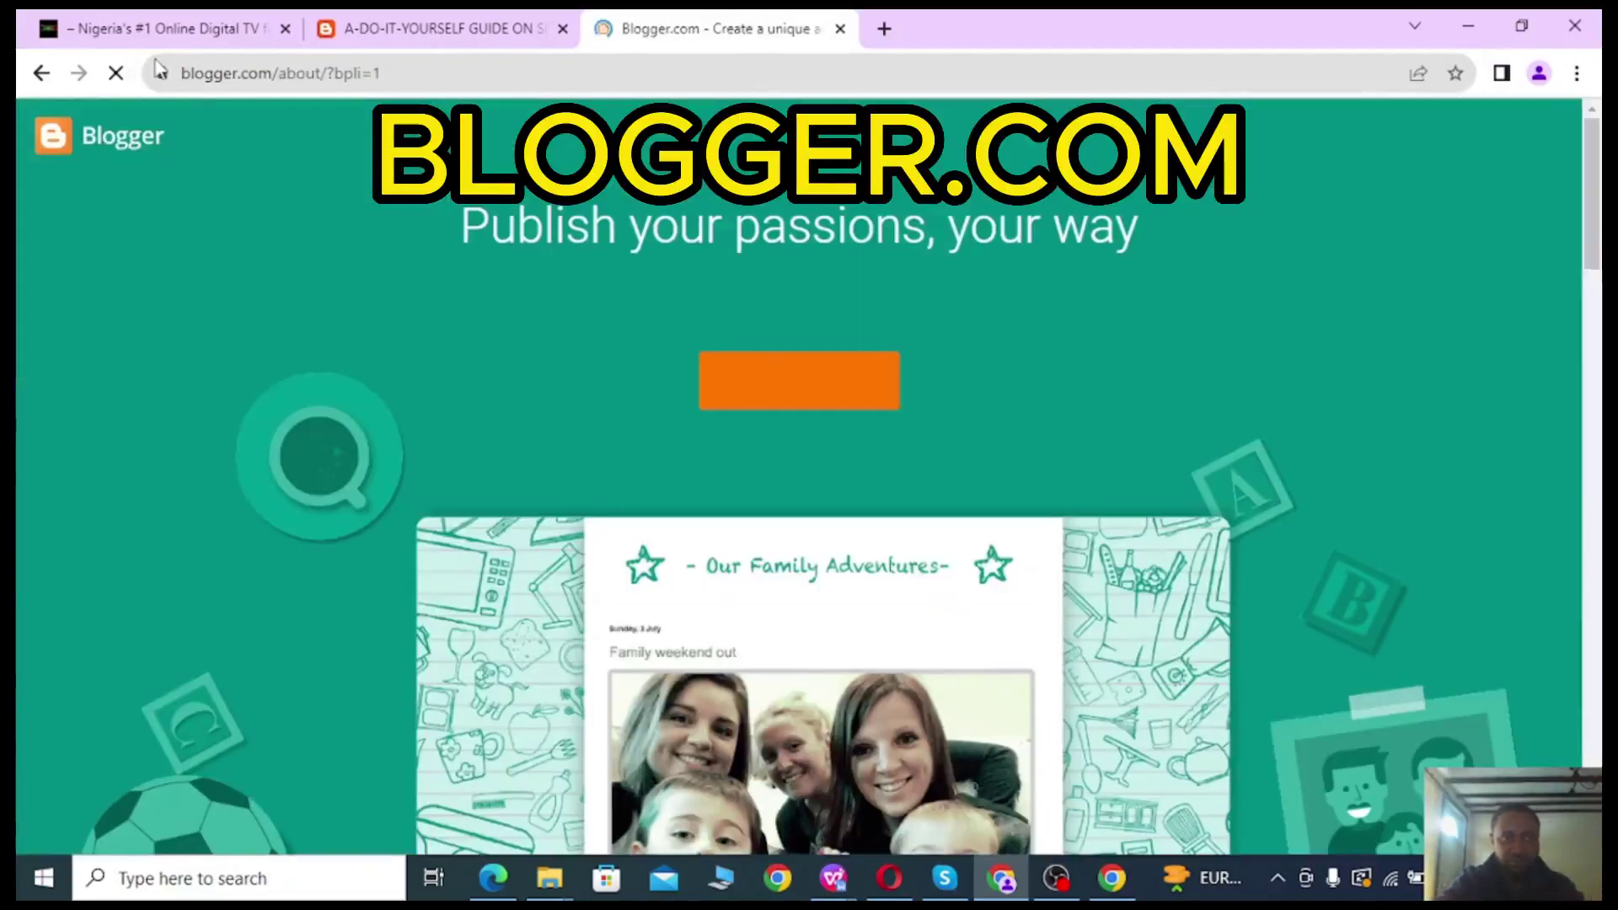
Load blogspot.com in the same tab.
left_click(336, 74)
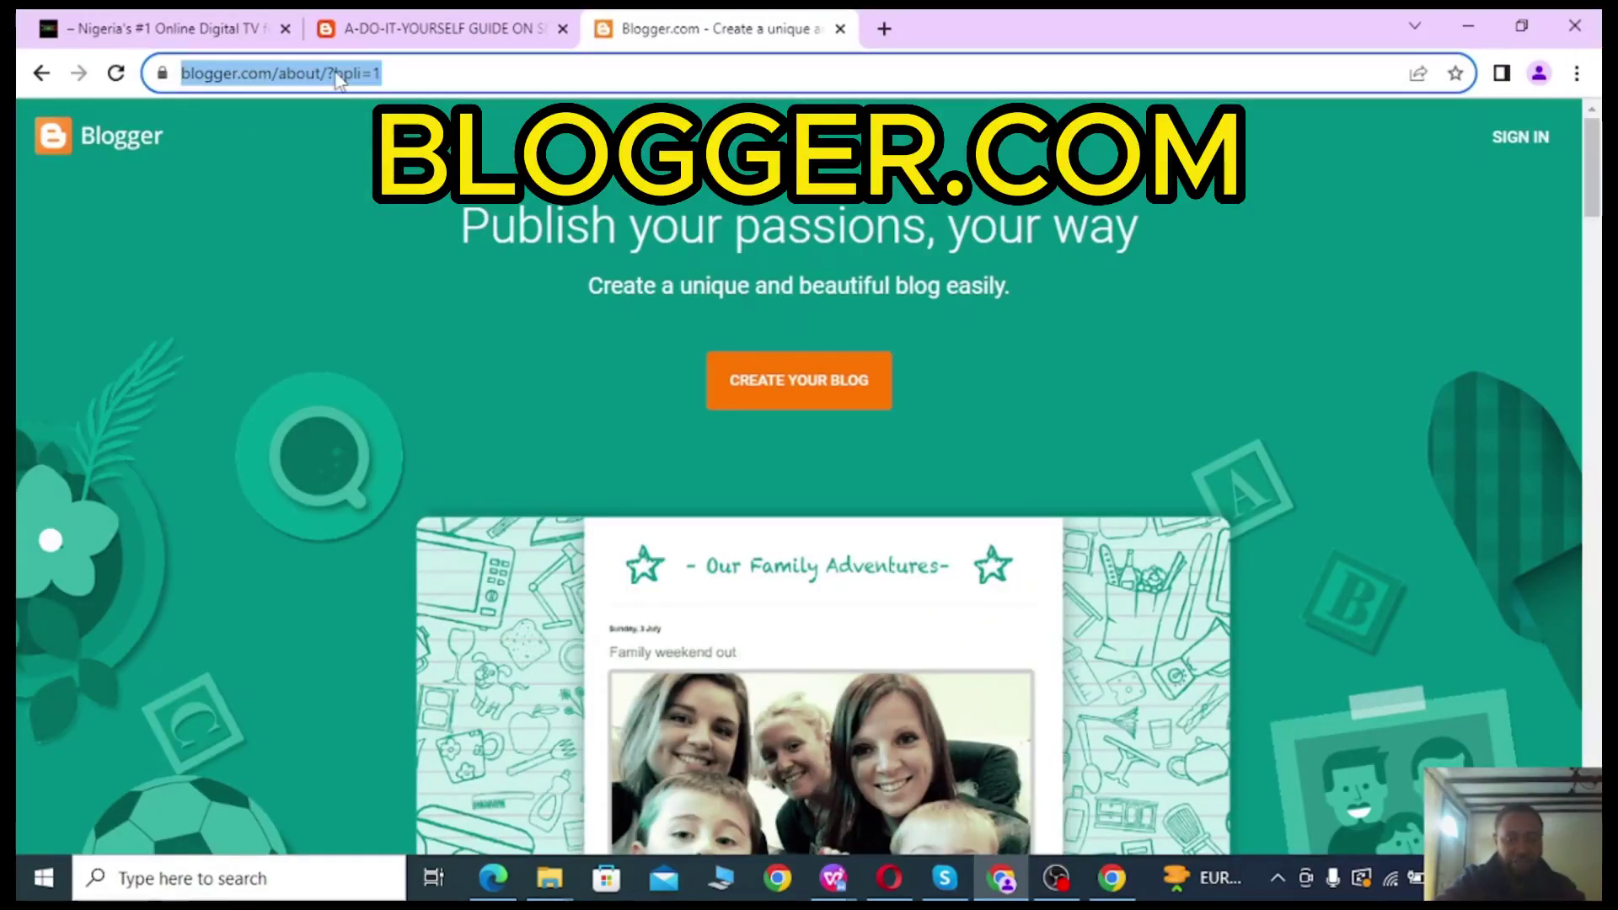
type("blogs")
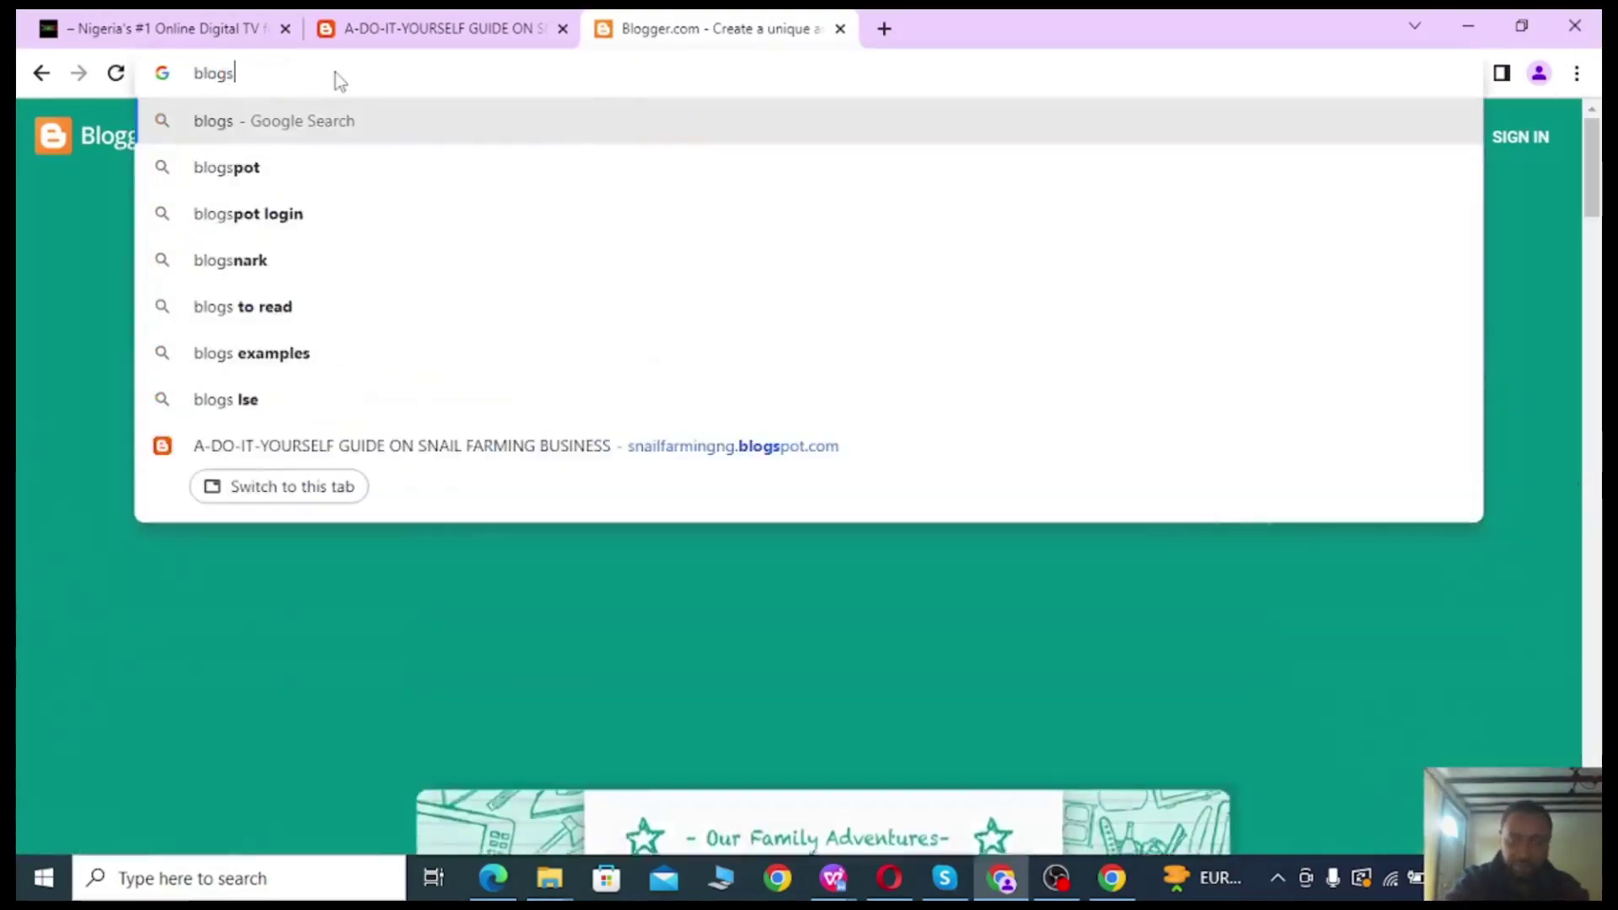
type("pot.com")
key("Return")
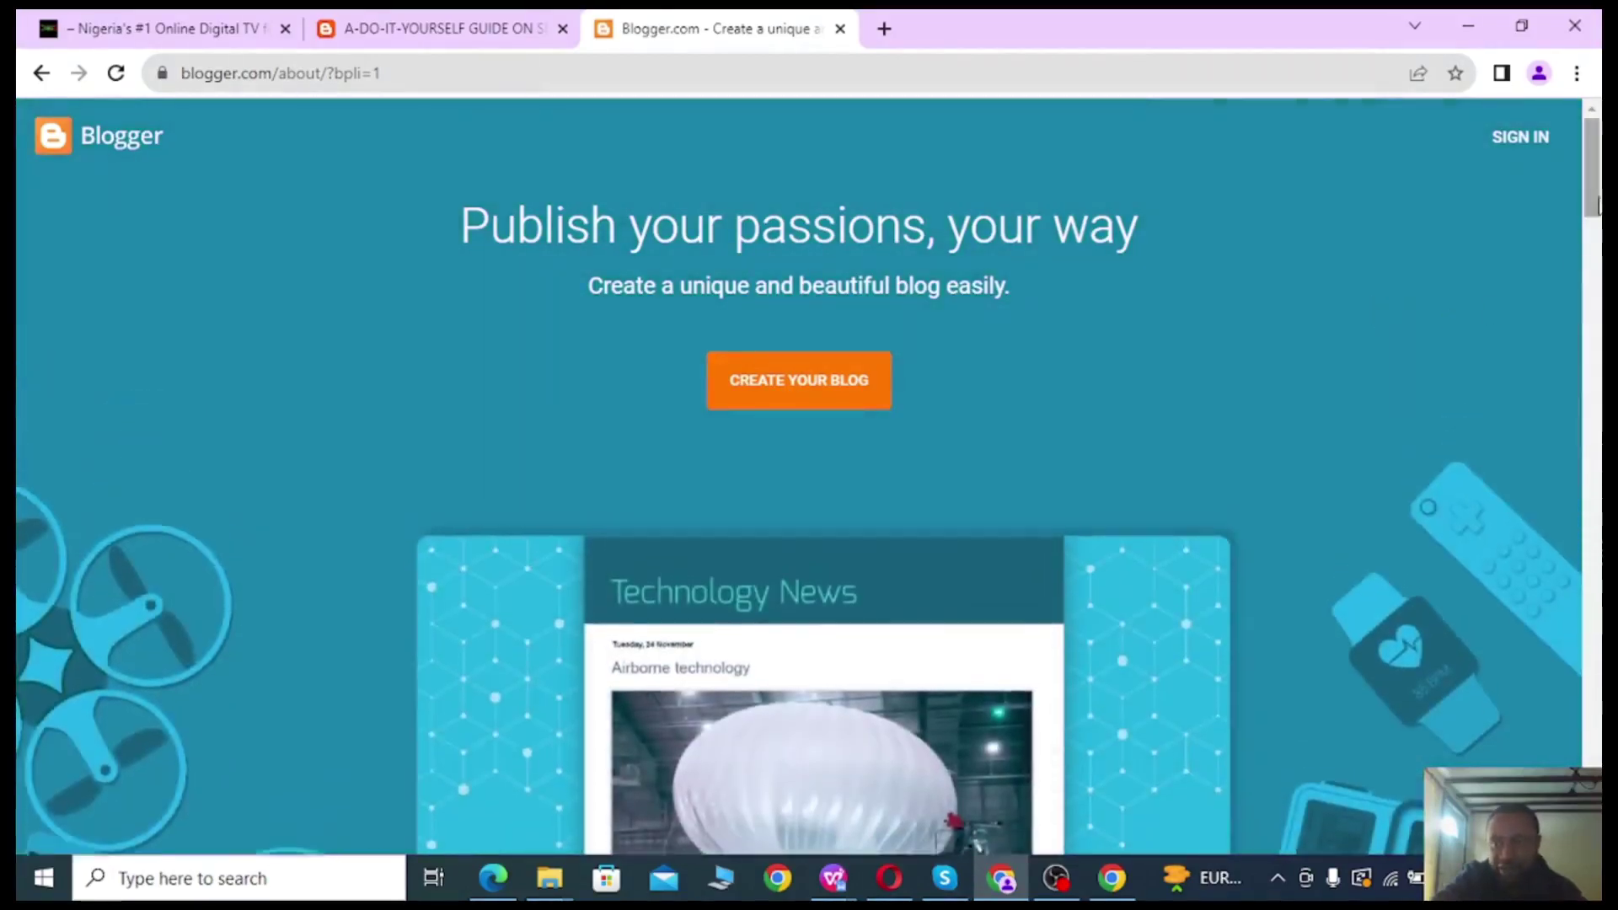
Start creating a new blog from the Blogger home page and choose the listed Google account.
scroll(1370, 308, "down", 5)
left_click_drag(1592, 253, 1593, 131)
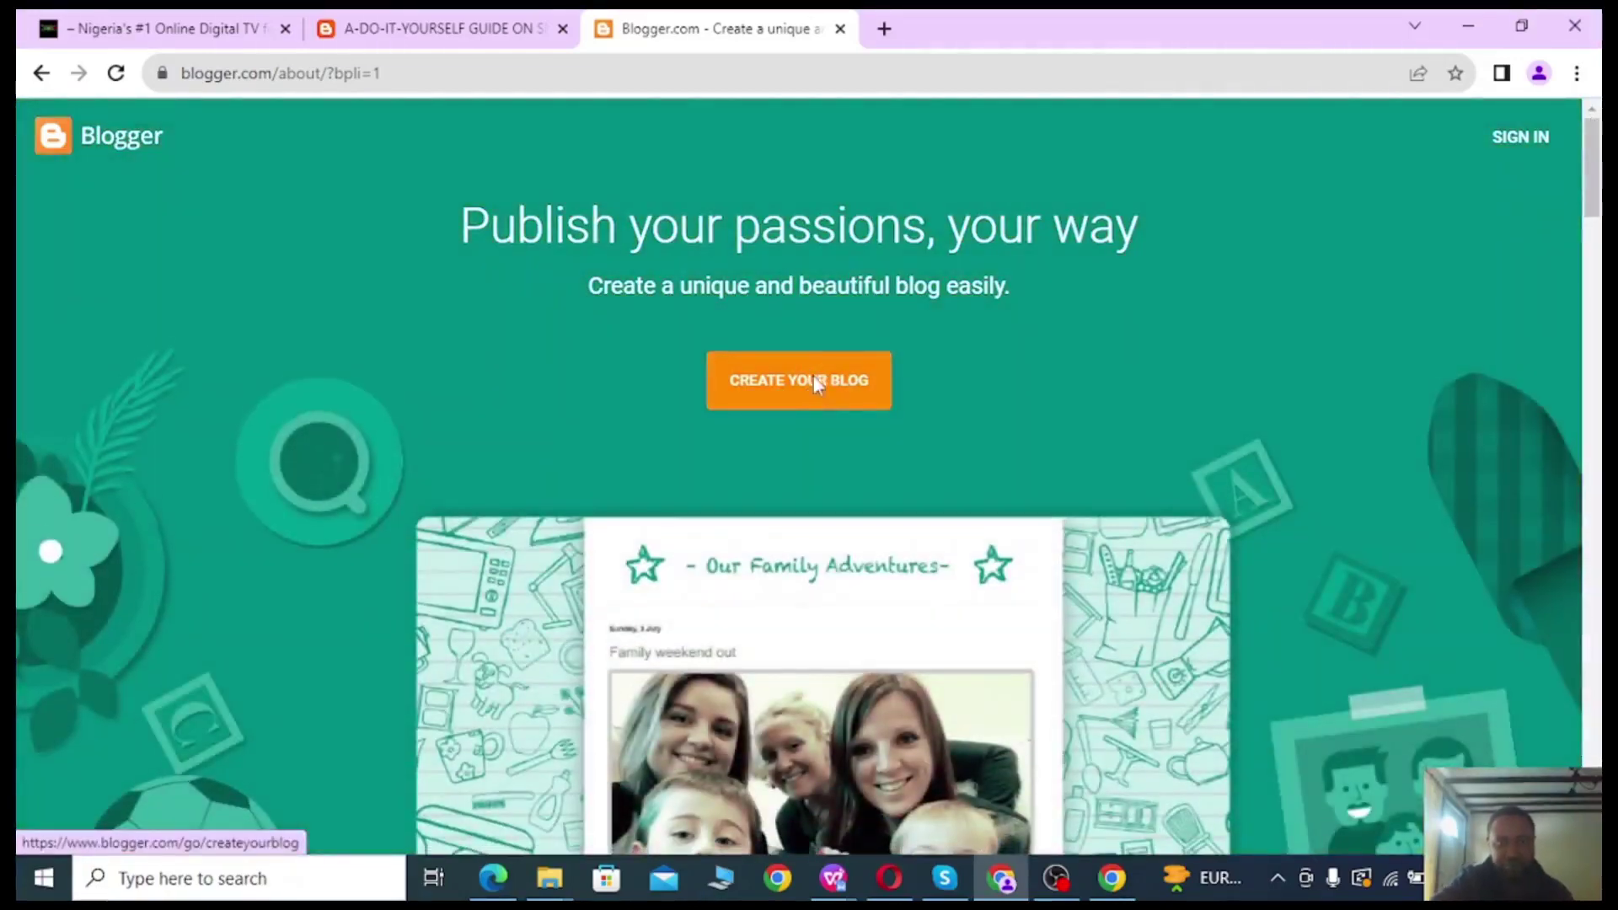
left_click(817, 381)
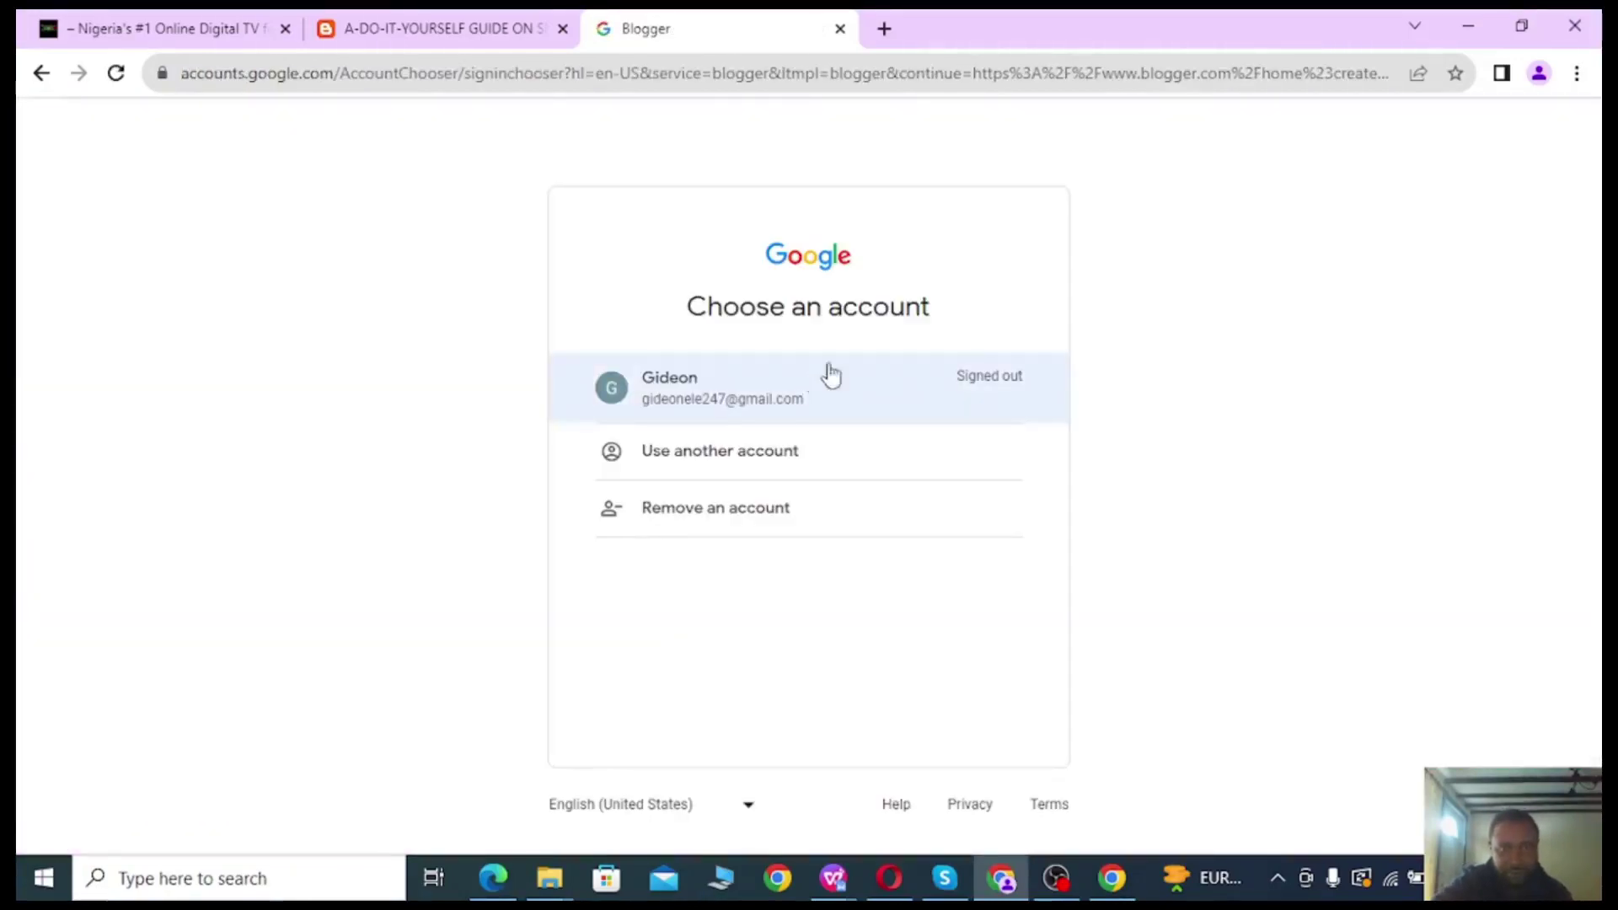
left_click(708, 403)
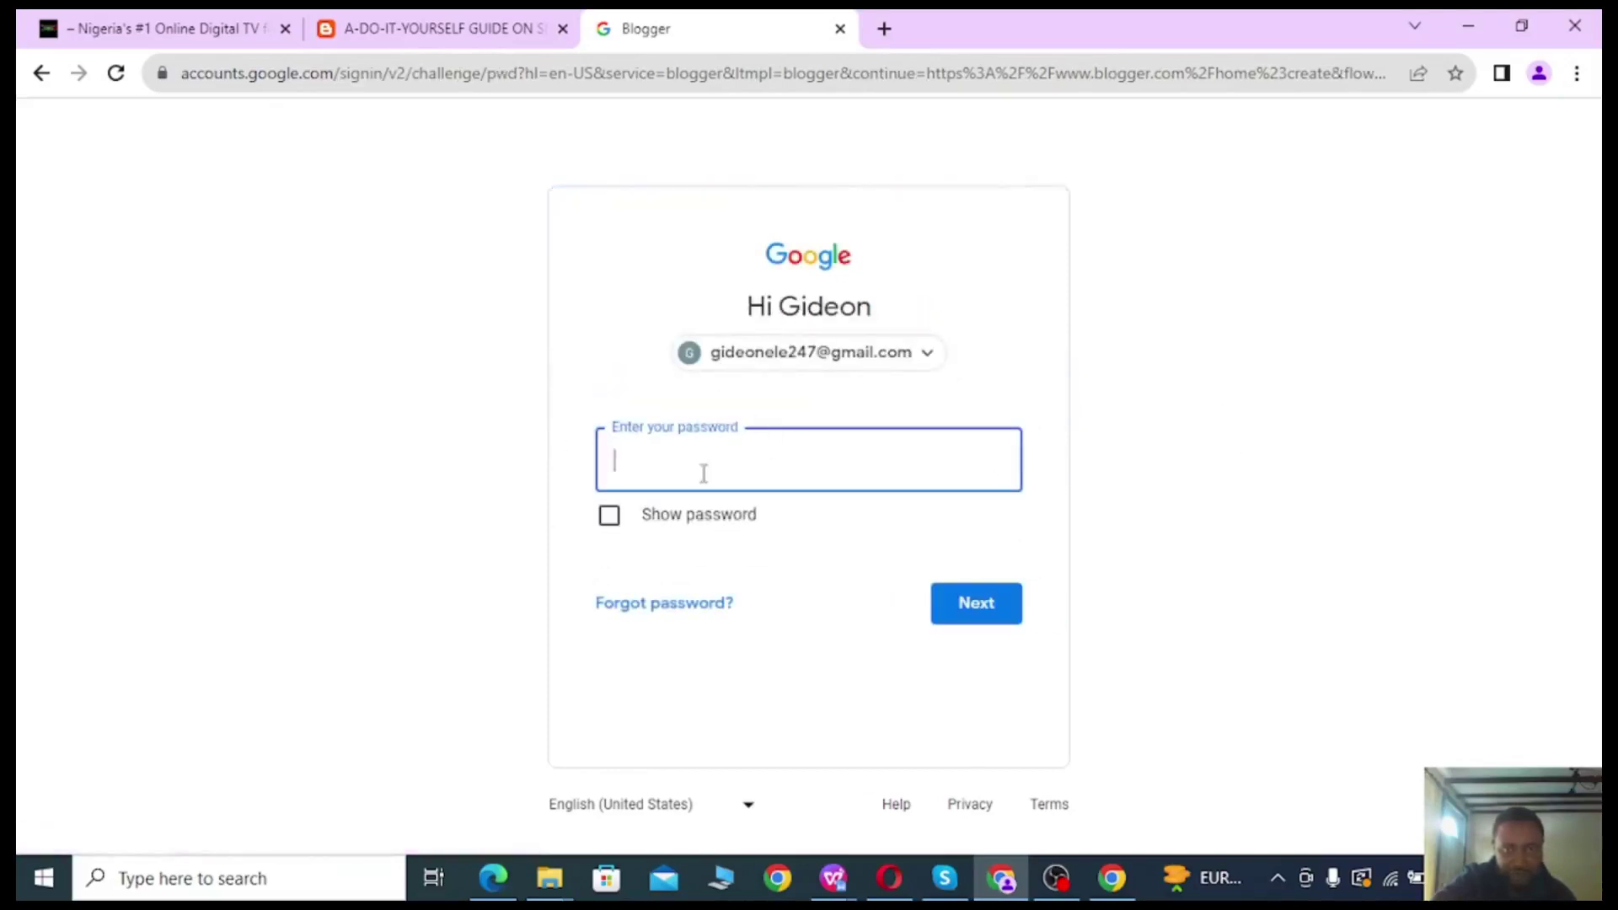
Enter the Google account password and sign in to Blogger.
type("•")
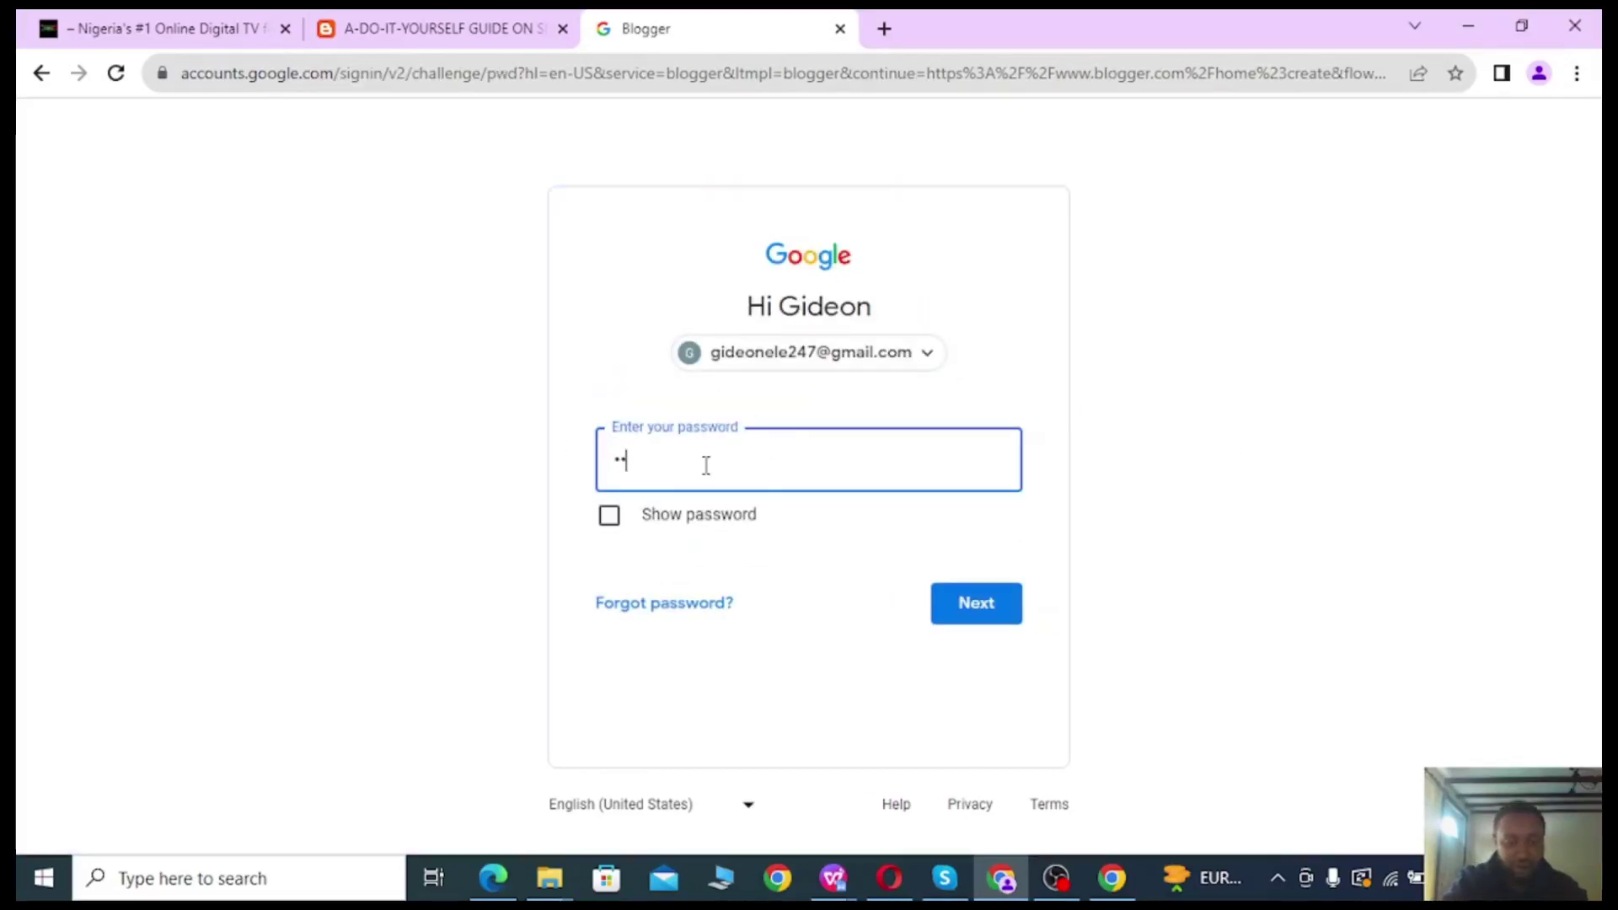
type("•")
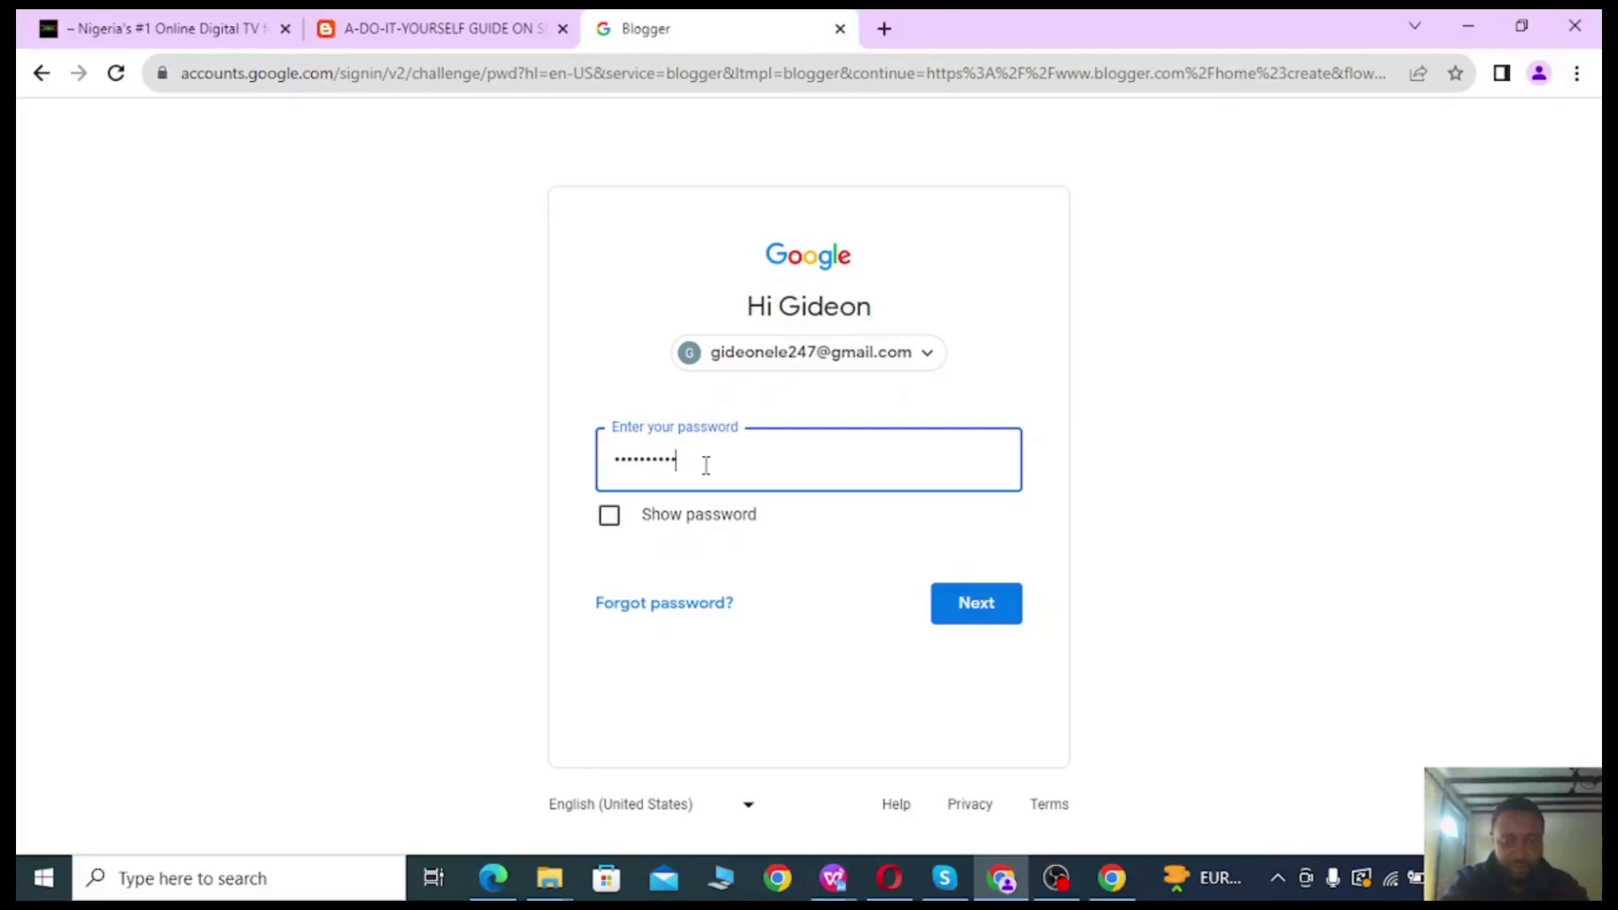
type("••")
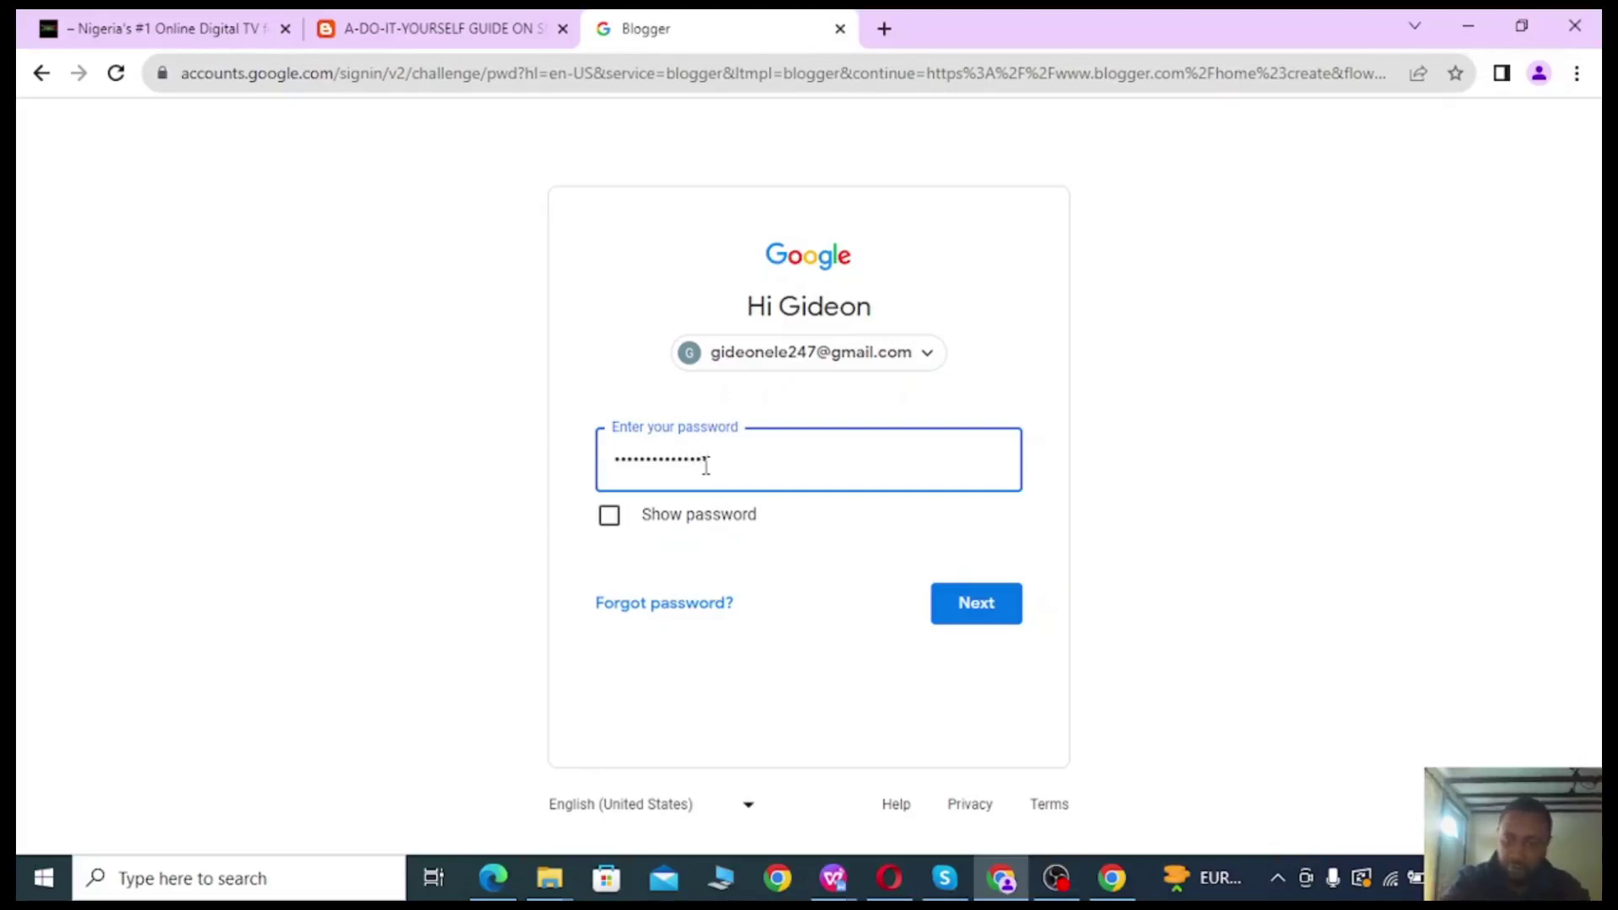
key("Return")
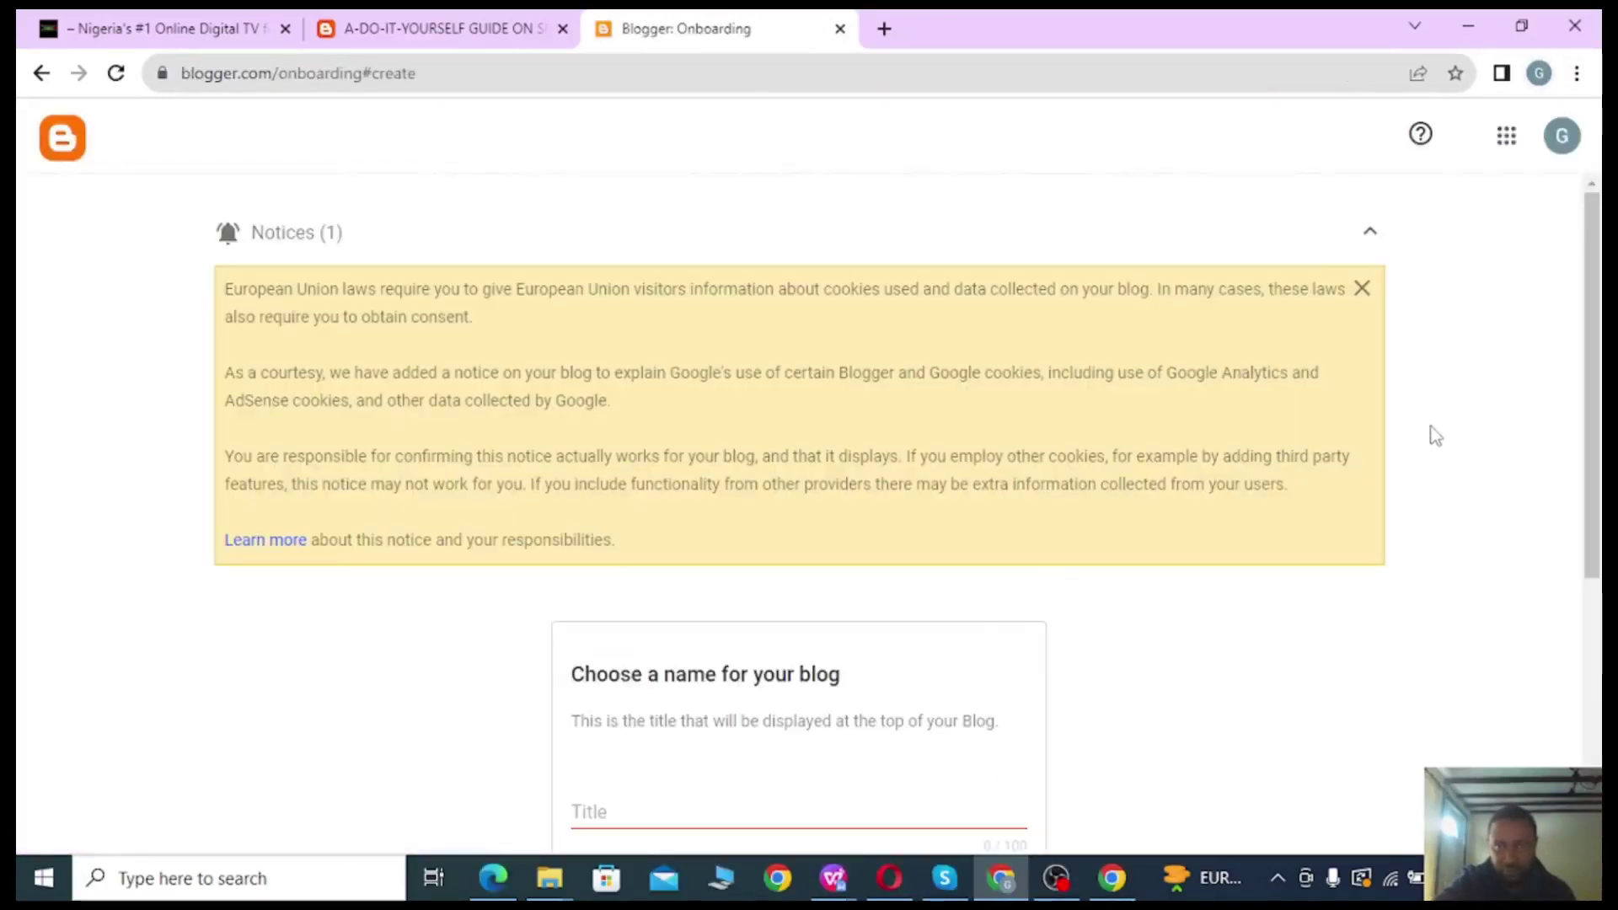
Read the European Union cookie notice on the blog creation page and dismiss it.
scroll(1438, 434, "down", 2)
scroll(1425, 436, "down", 2)
scroll(1413, 438, "up", 4)
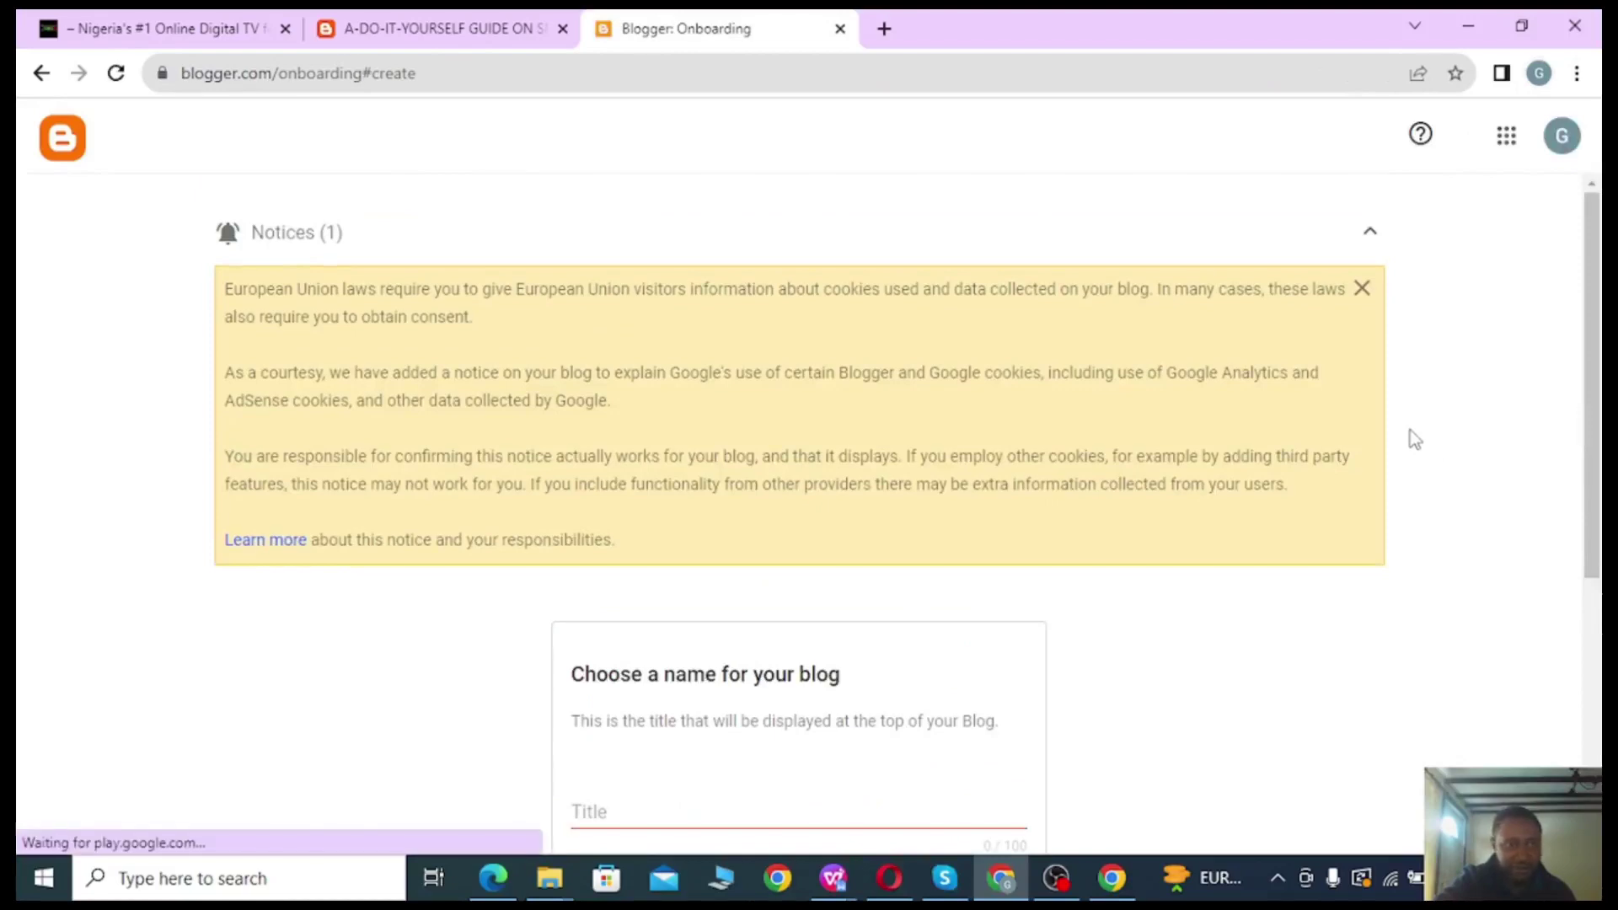
left_click_drag(227, 286, 477, 319)
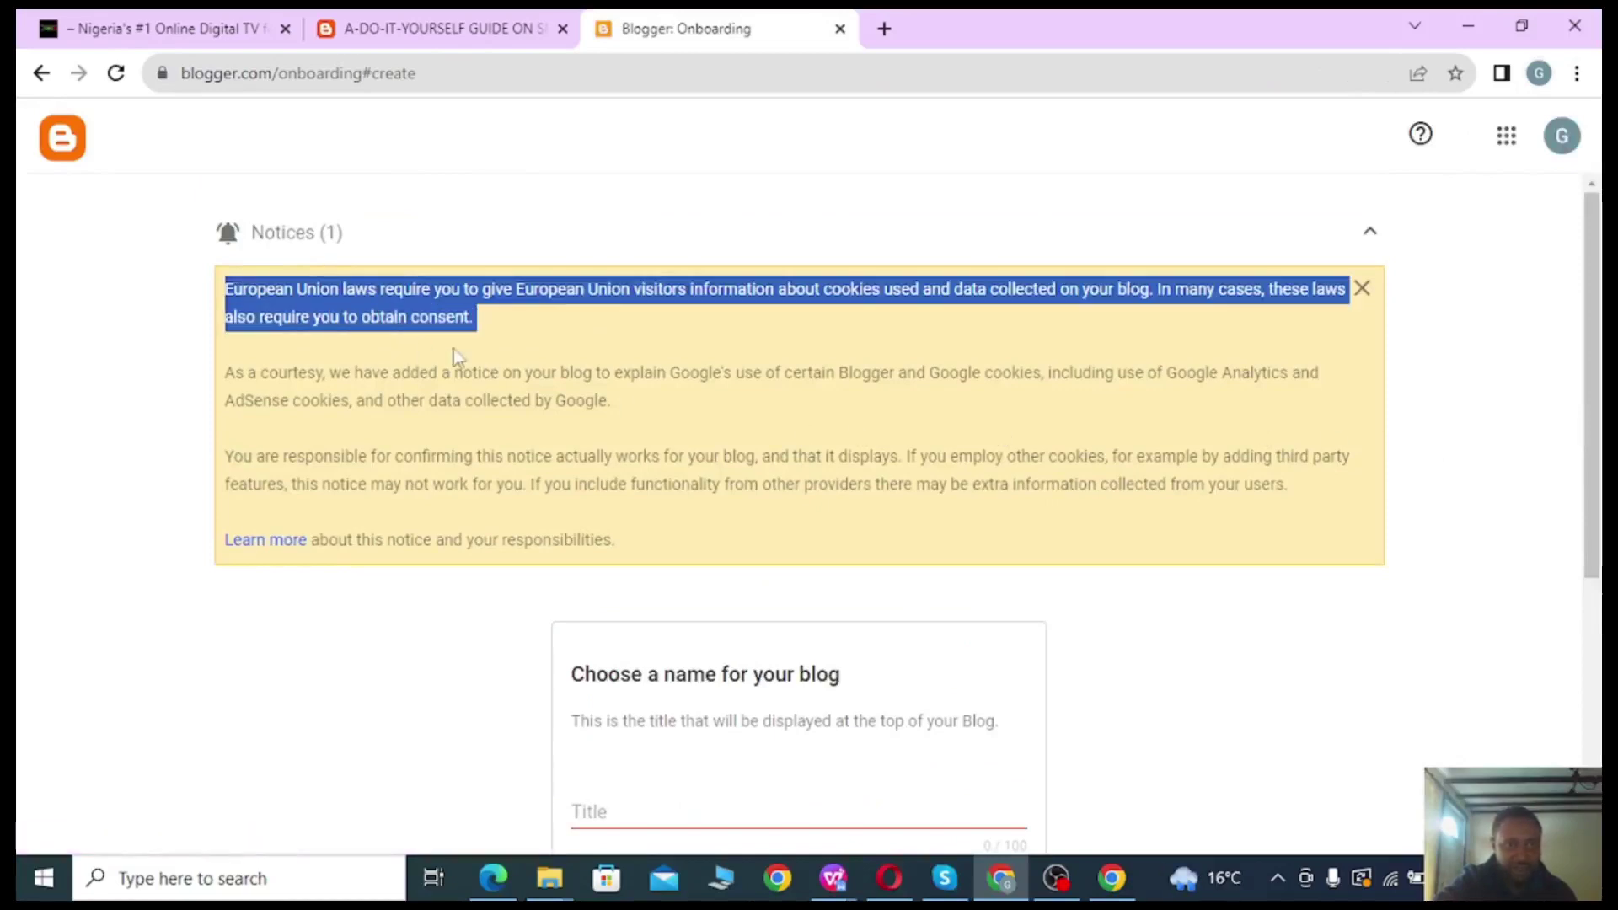
left_click_drag(225, 290, 912, 291)
left_click(612, 208)
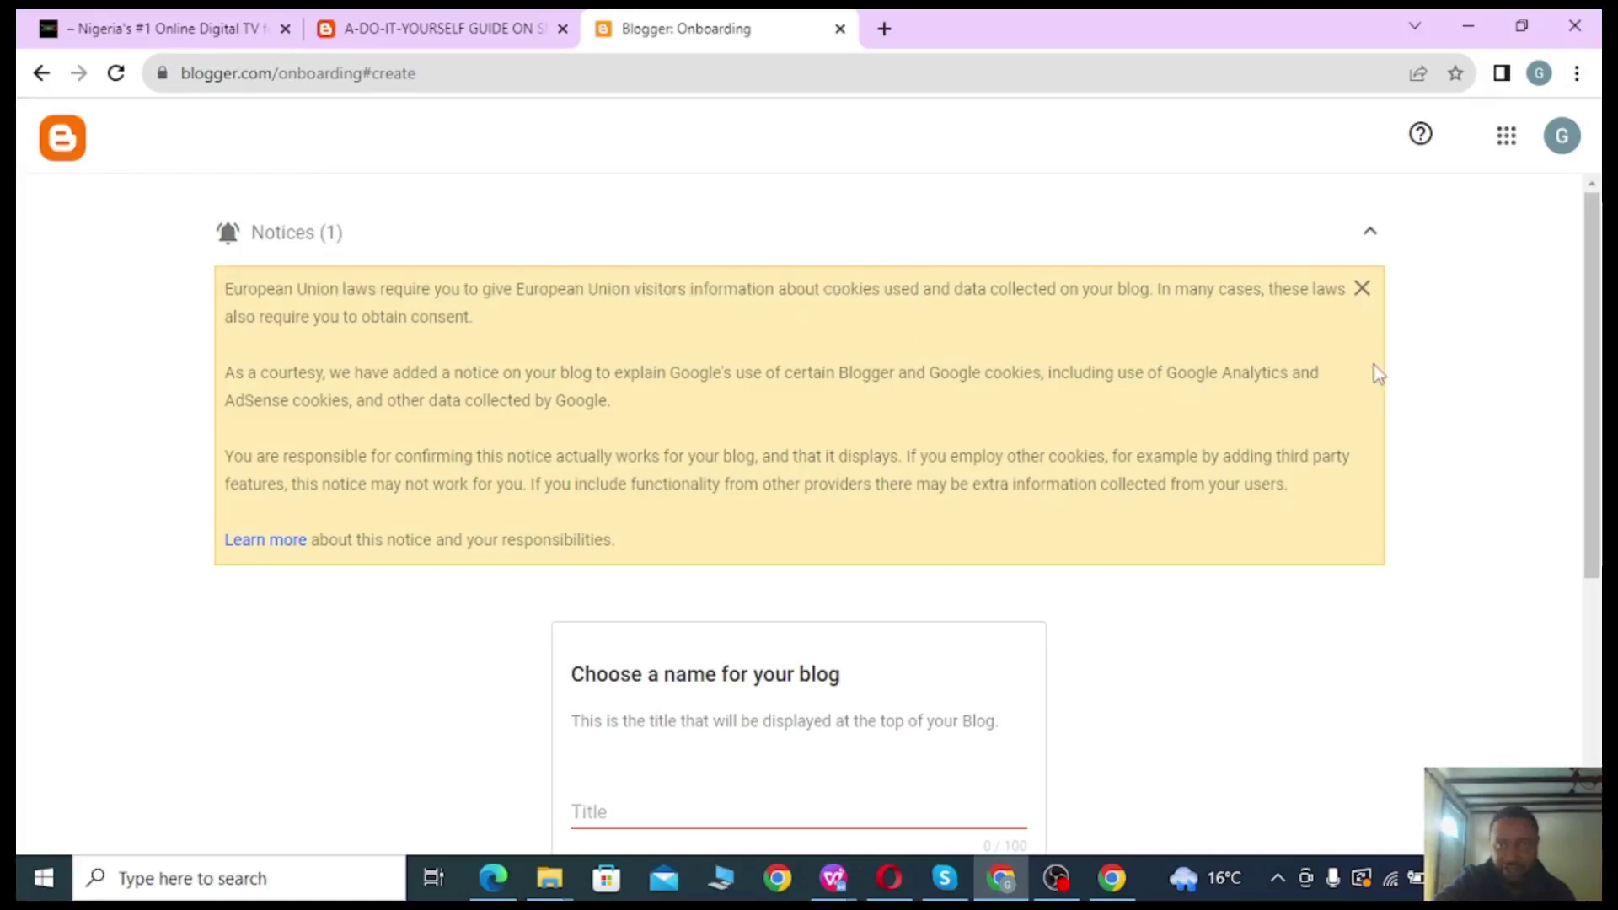
left_click(1363, 289)
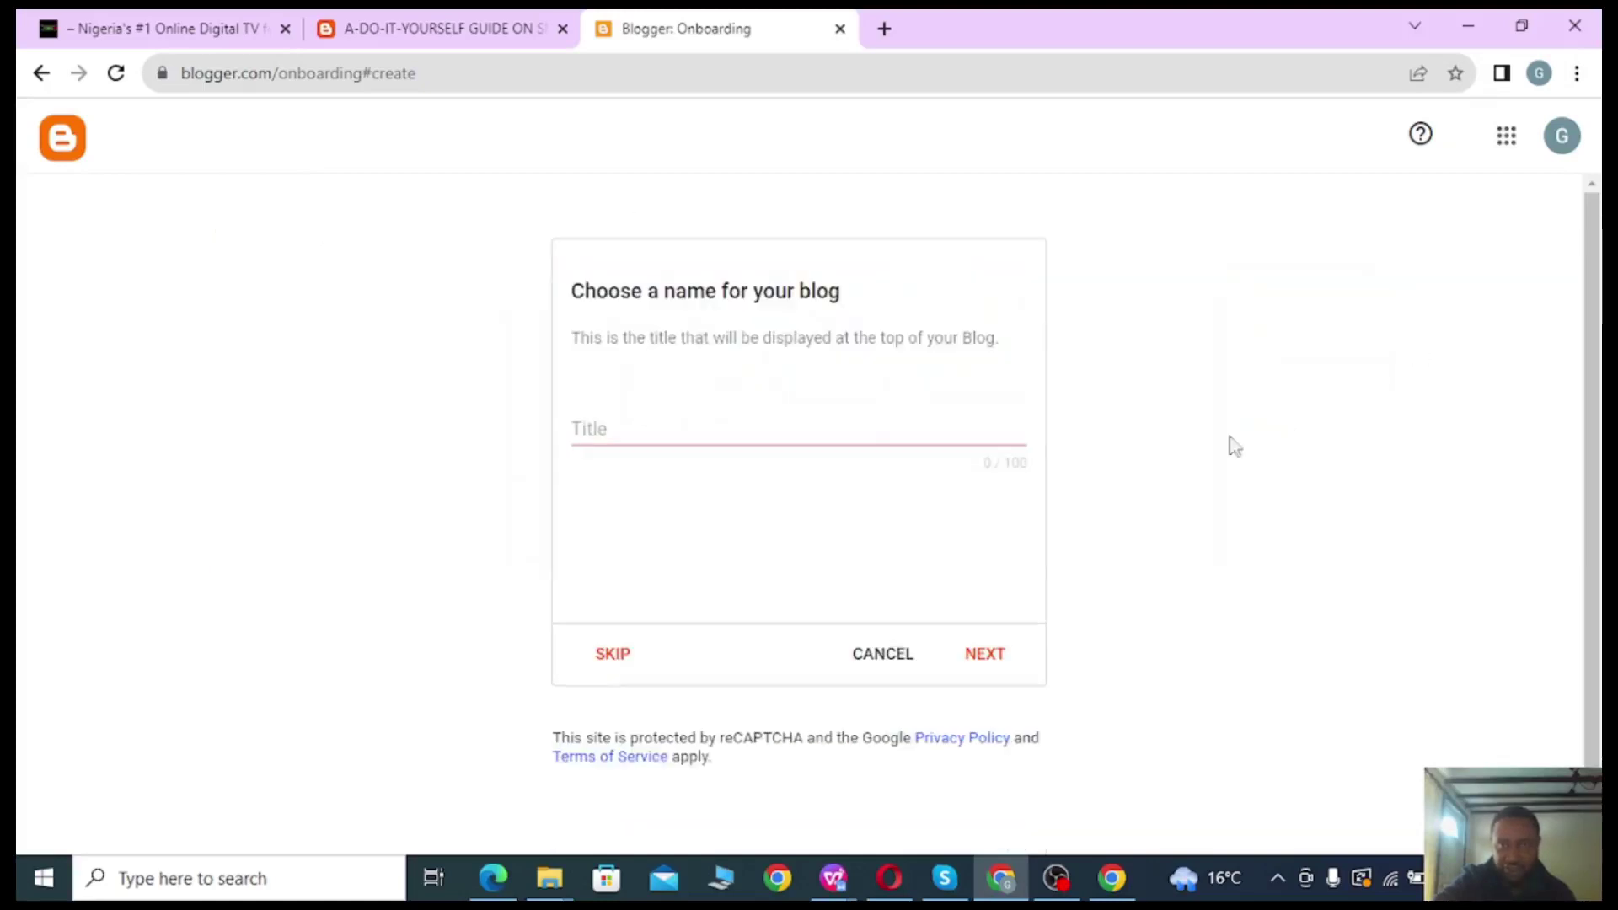
Read the blog name prompt and view the existing snail farming blog's title as an example before returning to the onboarding form.
left_click_drag(572, 290, 872, 311)
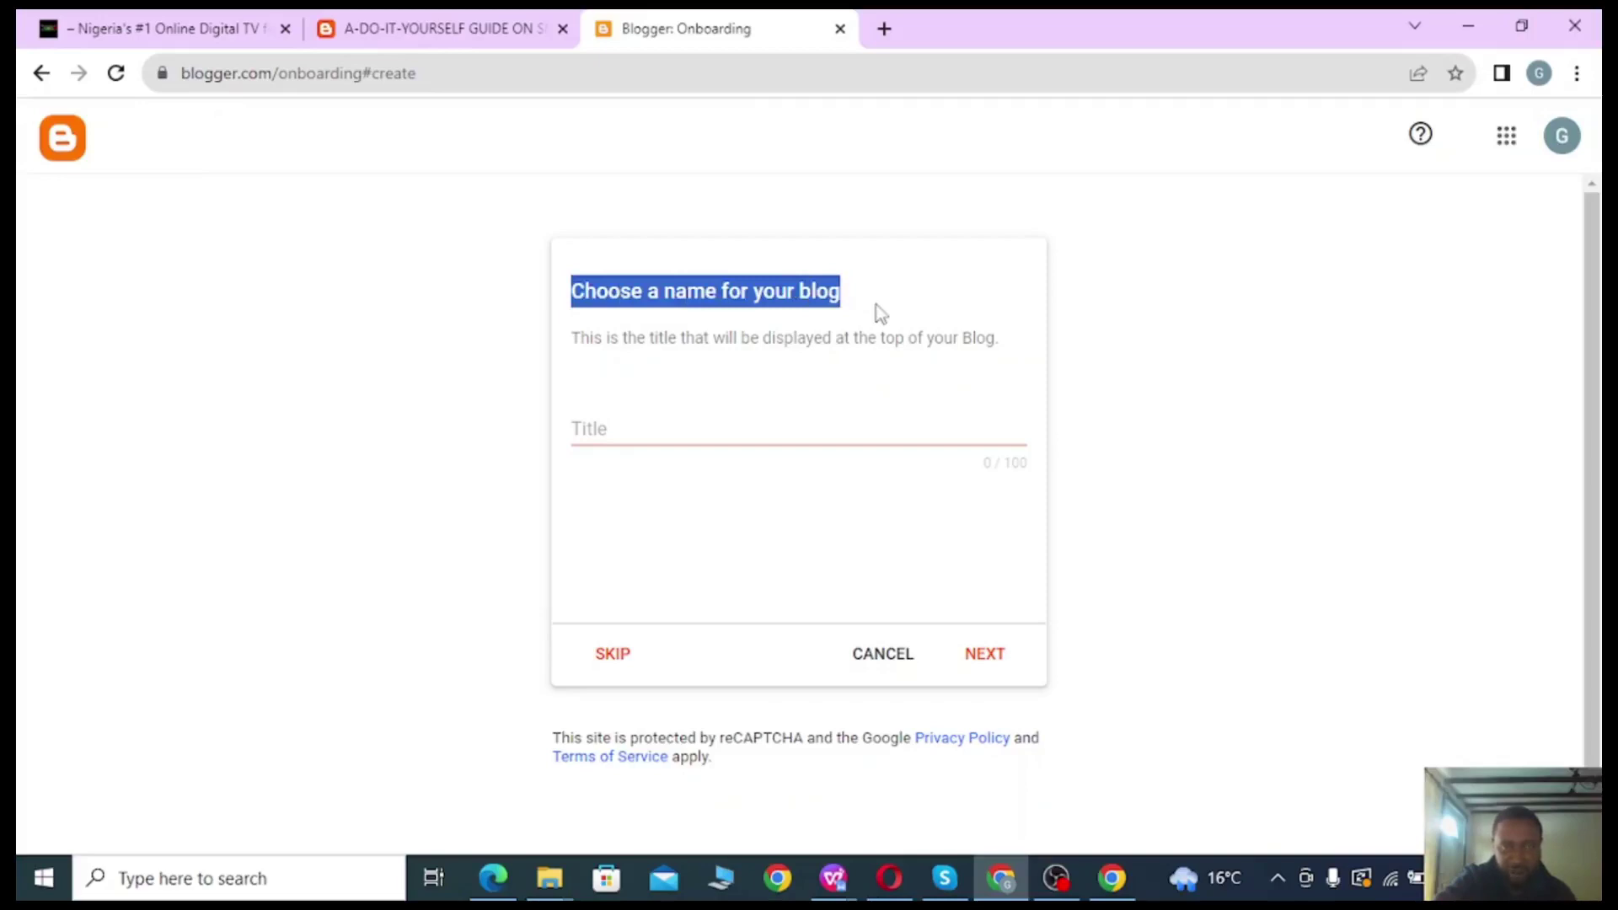
left_click(608, 422)
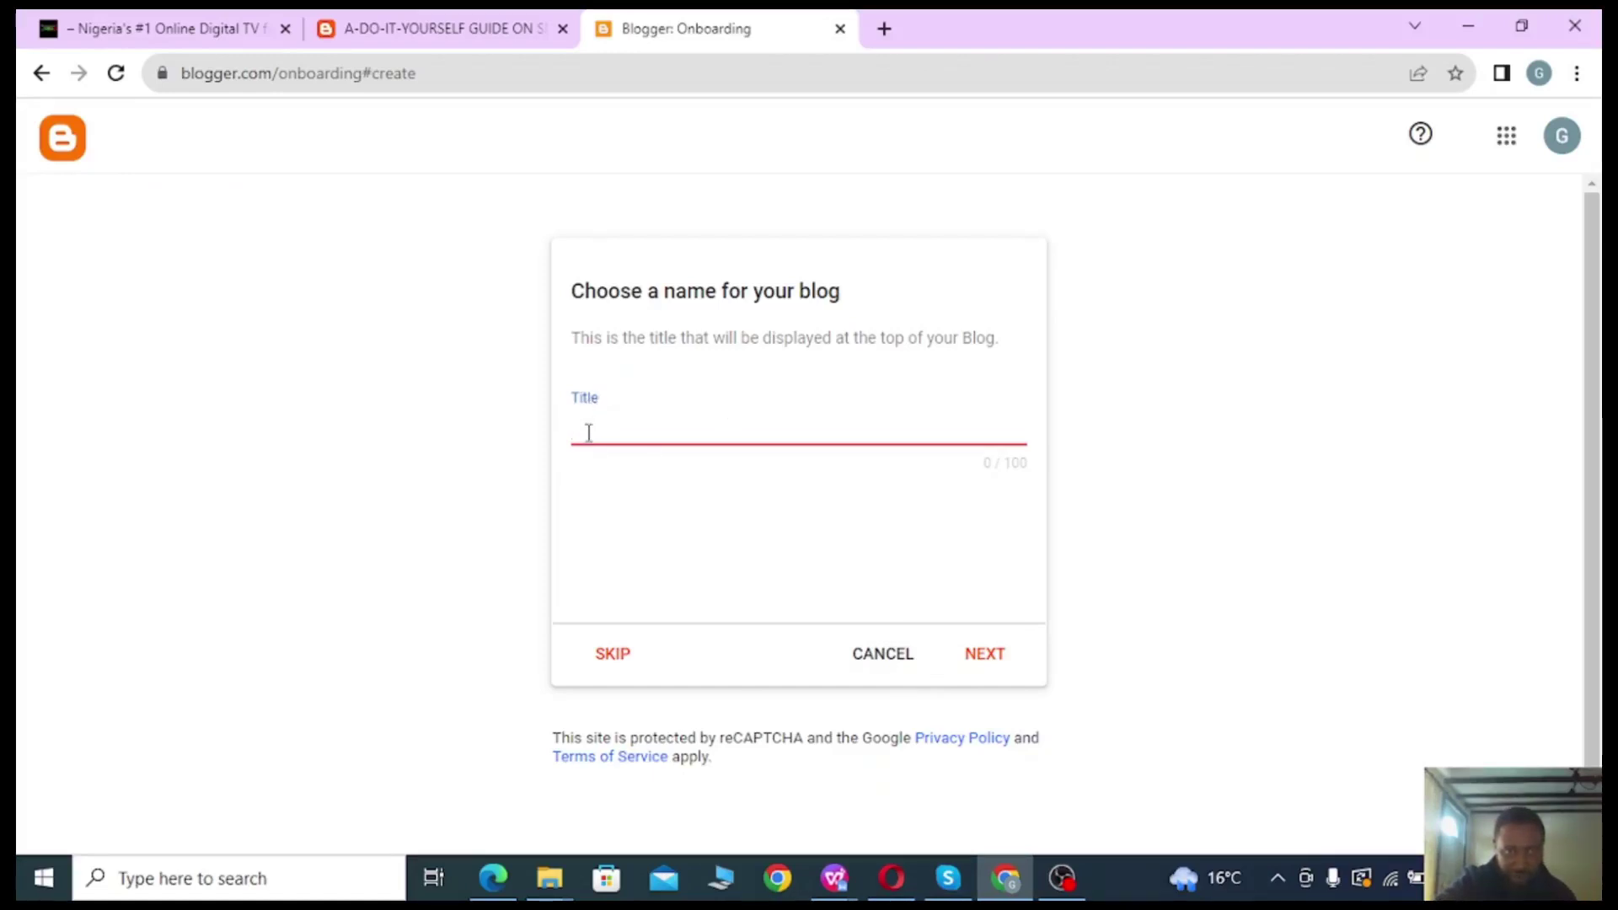
left_click(426, 32)
left_click_drag(367, 181, 1100, 278)
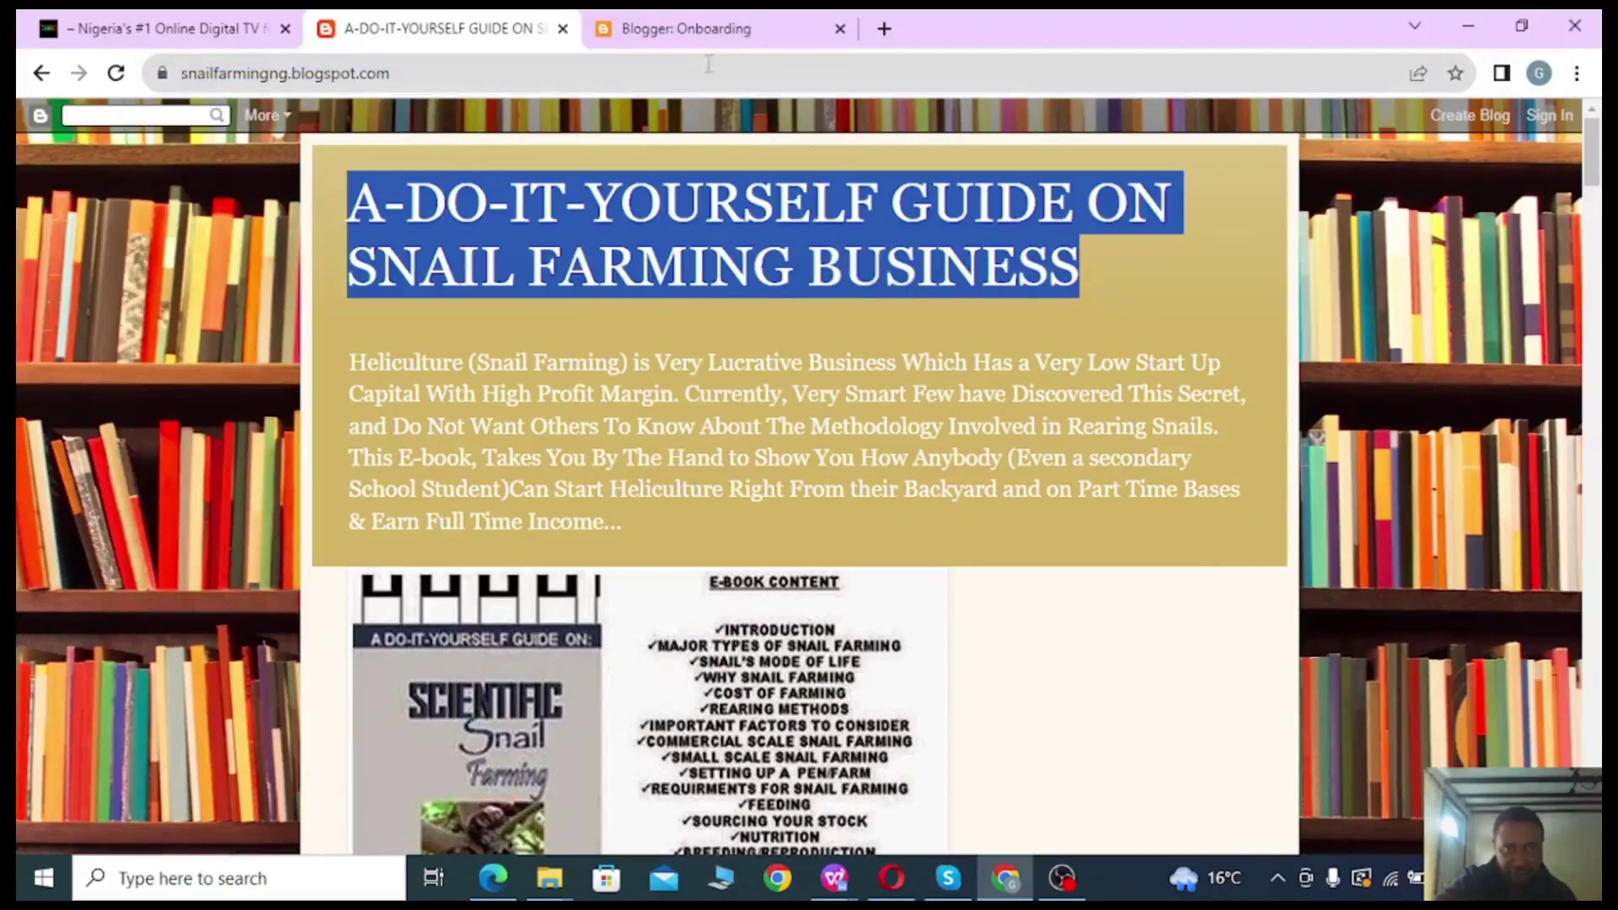
left_click(691, 34)
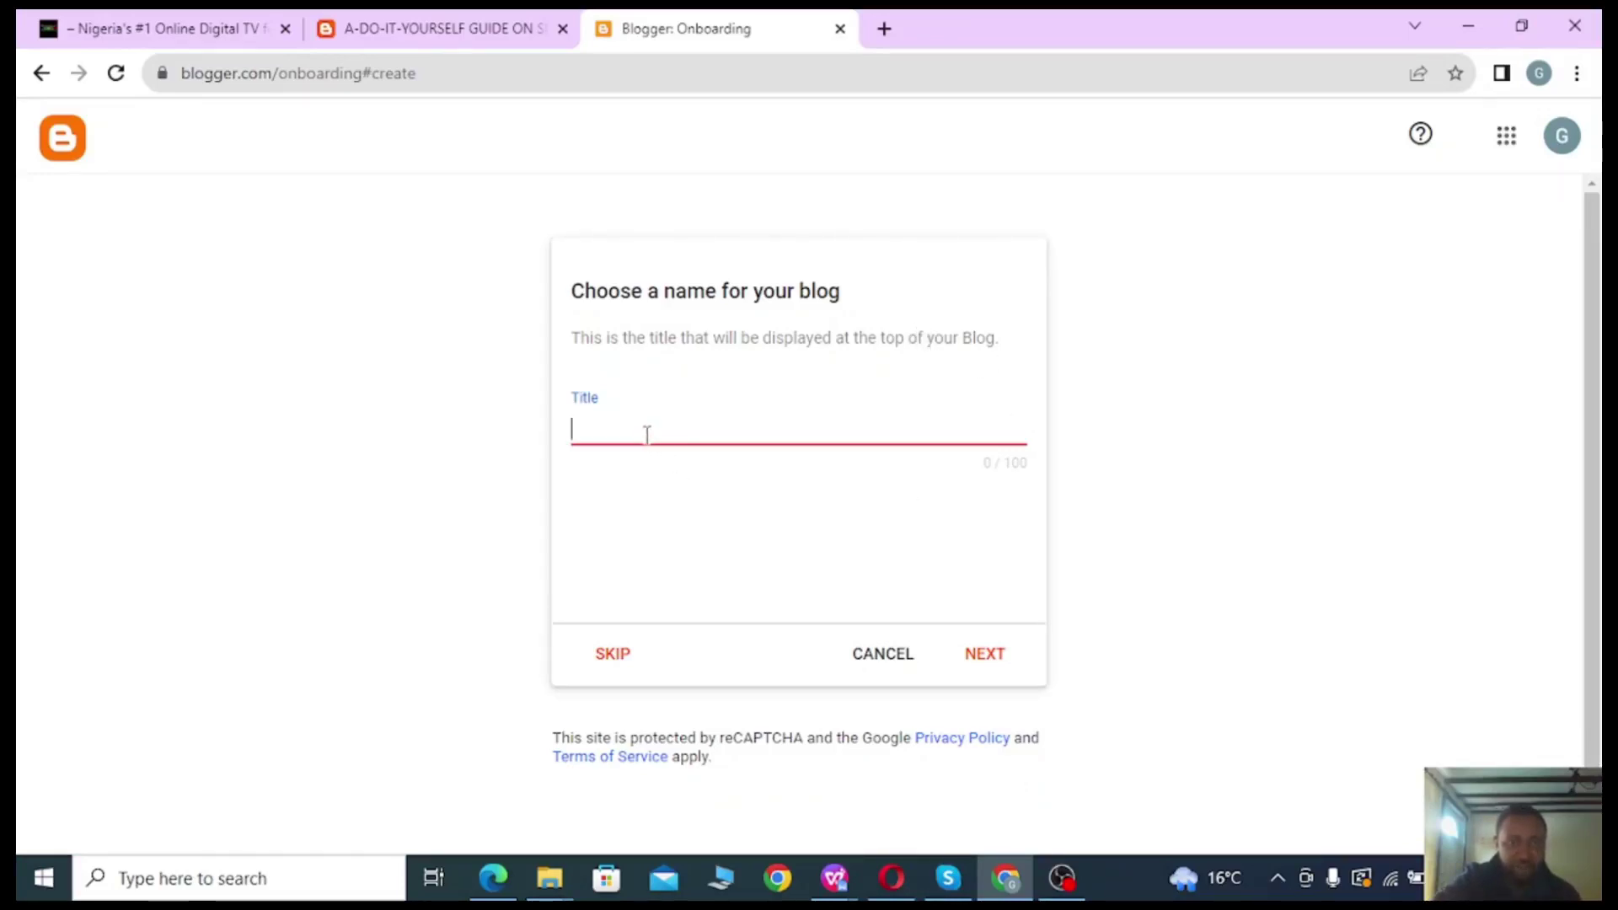
Title the blog "MONEY BLOG" and continue to choosing its URL.
type("MONEY BLOG")
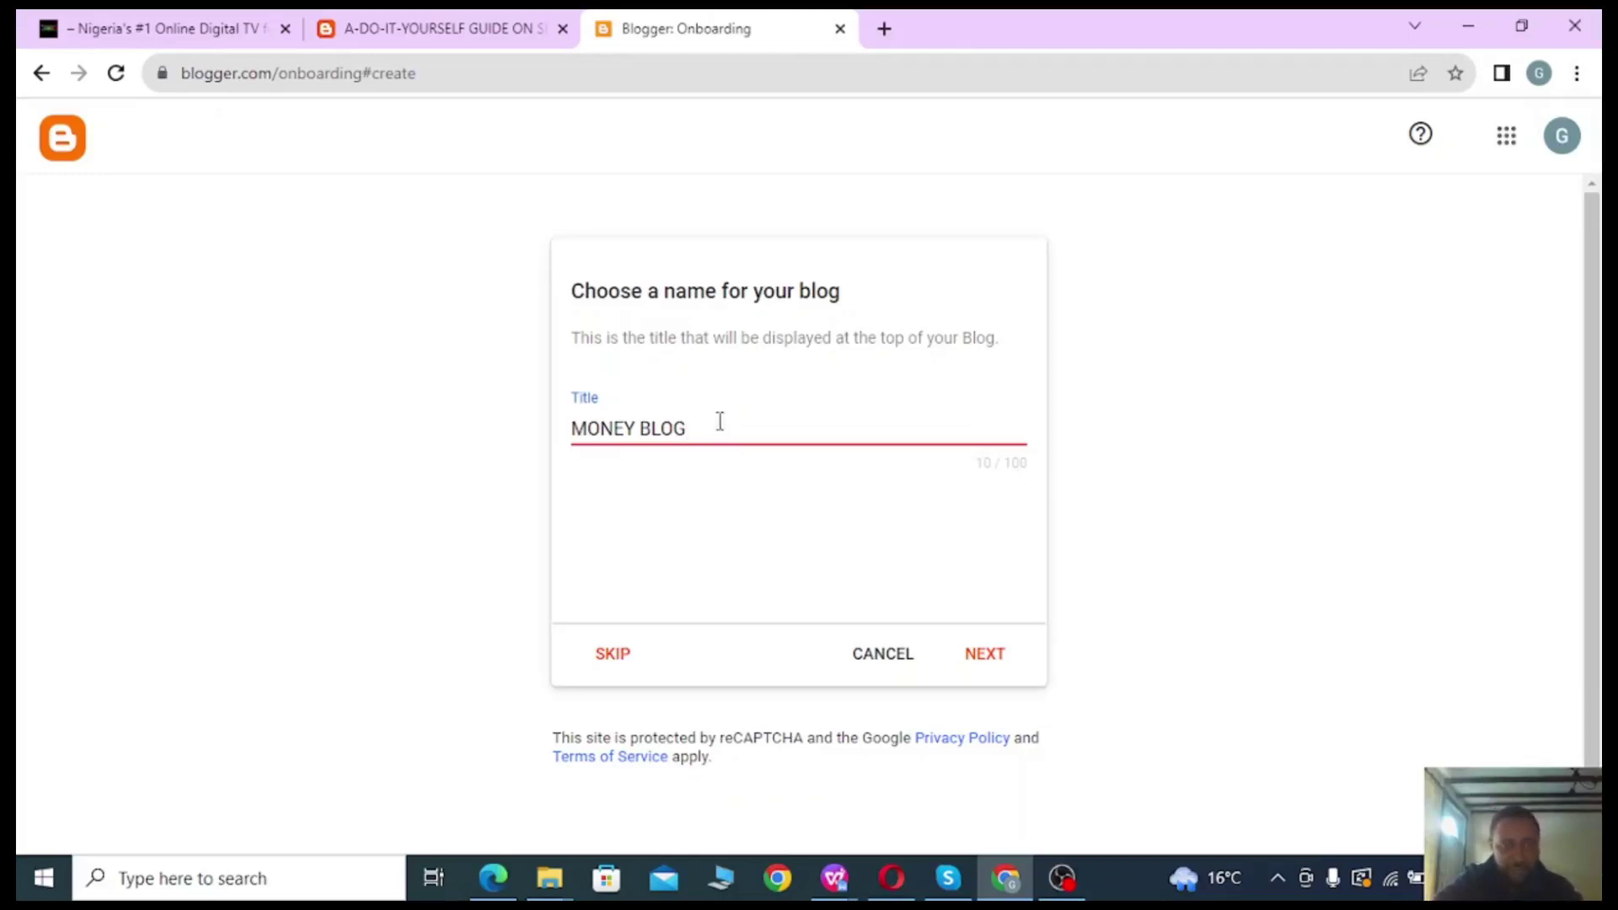
left_click(1307, 596)
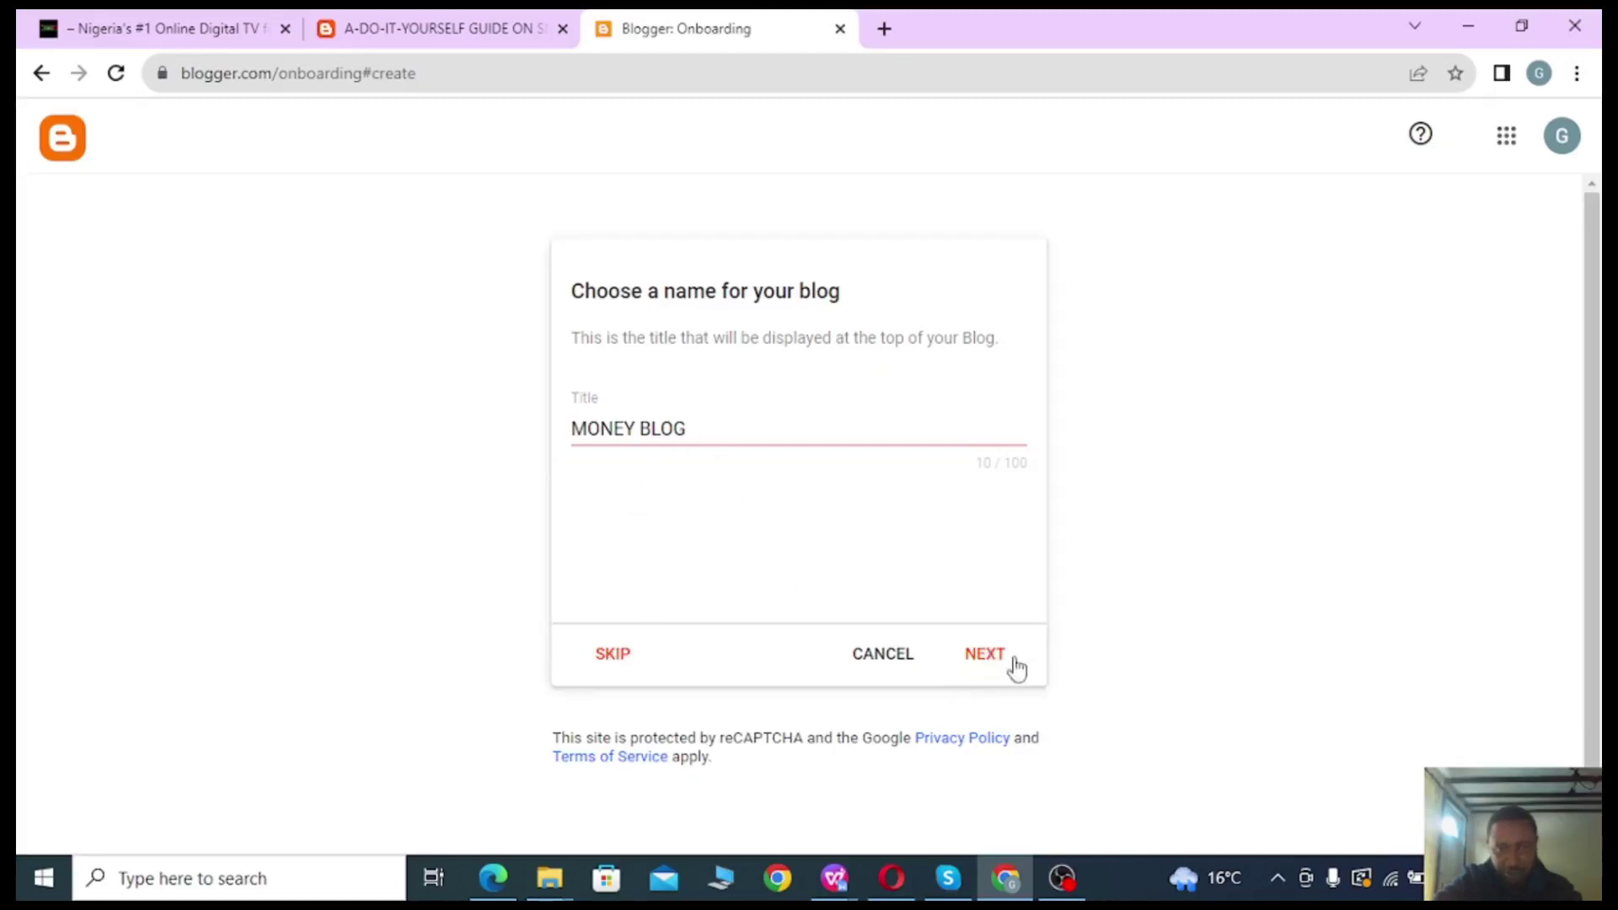
left_click(986, 656)
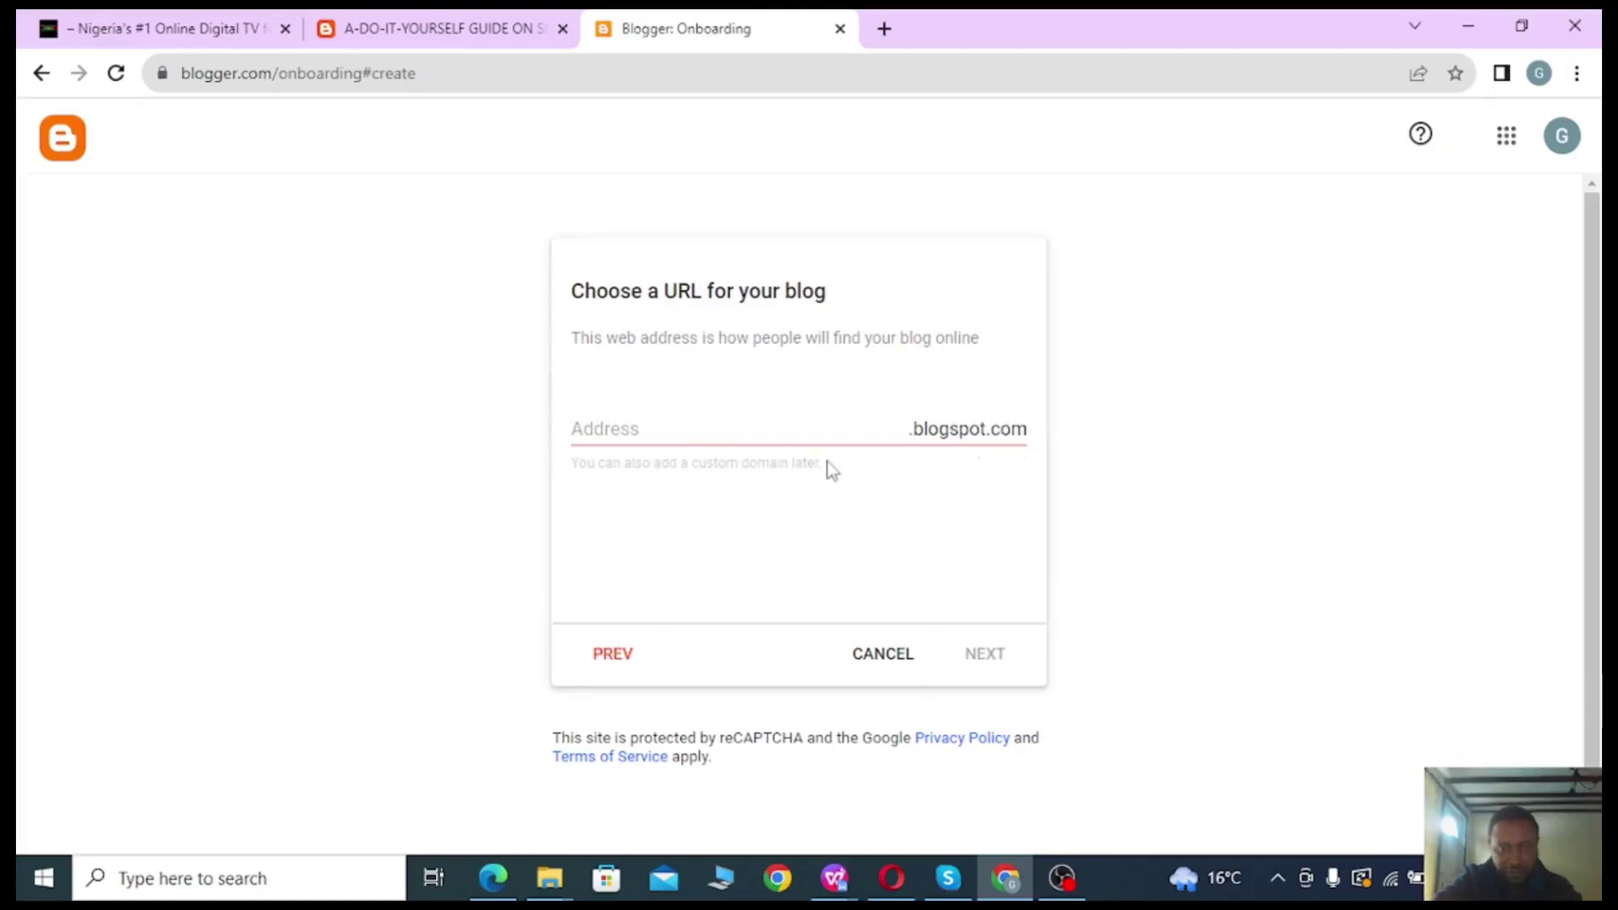
Try moneyblog as the blogspot.com address and check whether it is available.
left_click(832, 432)
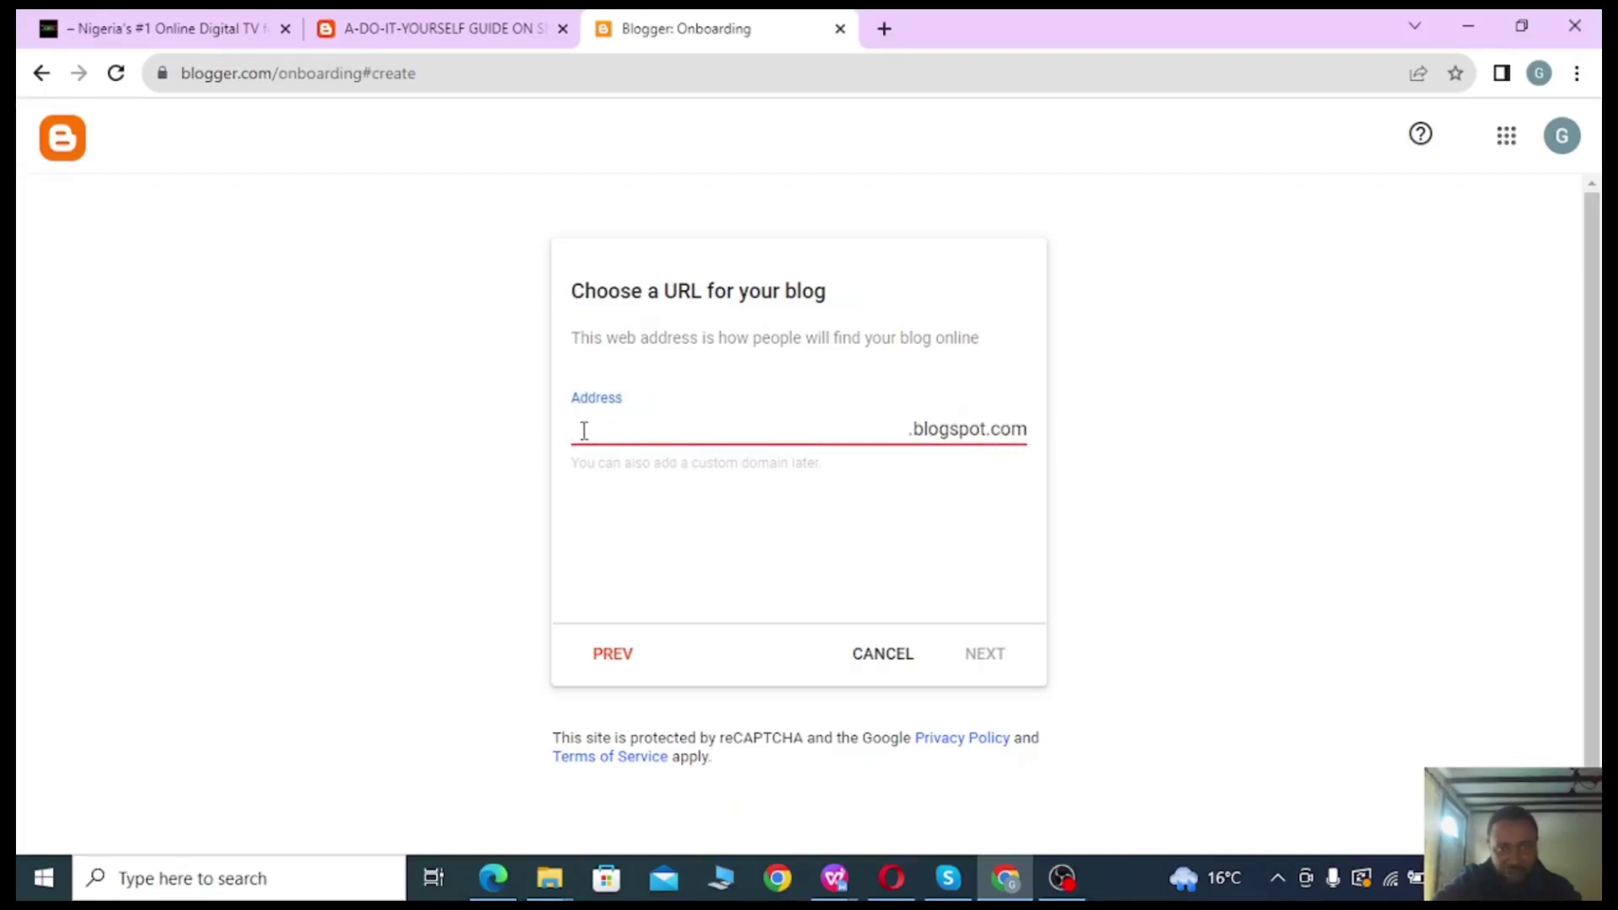
left_click(1030, 436)
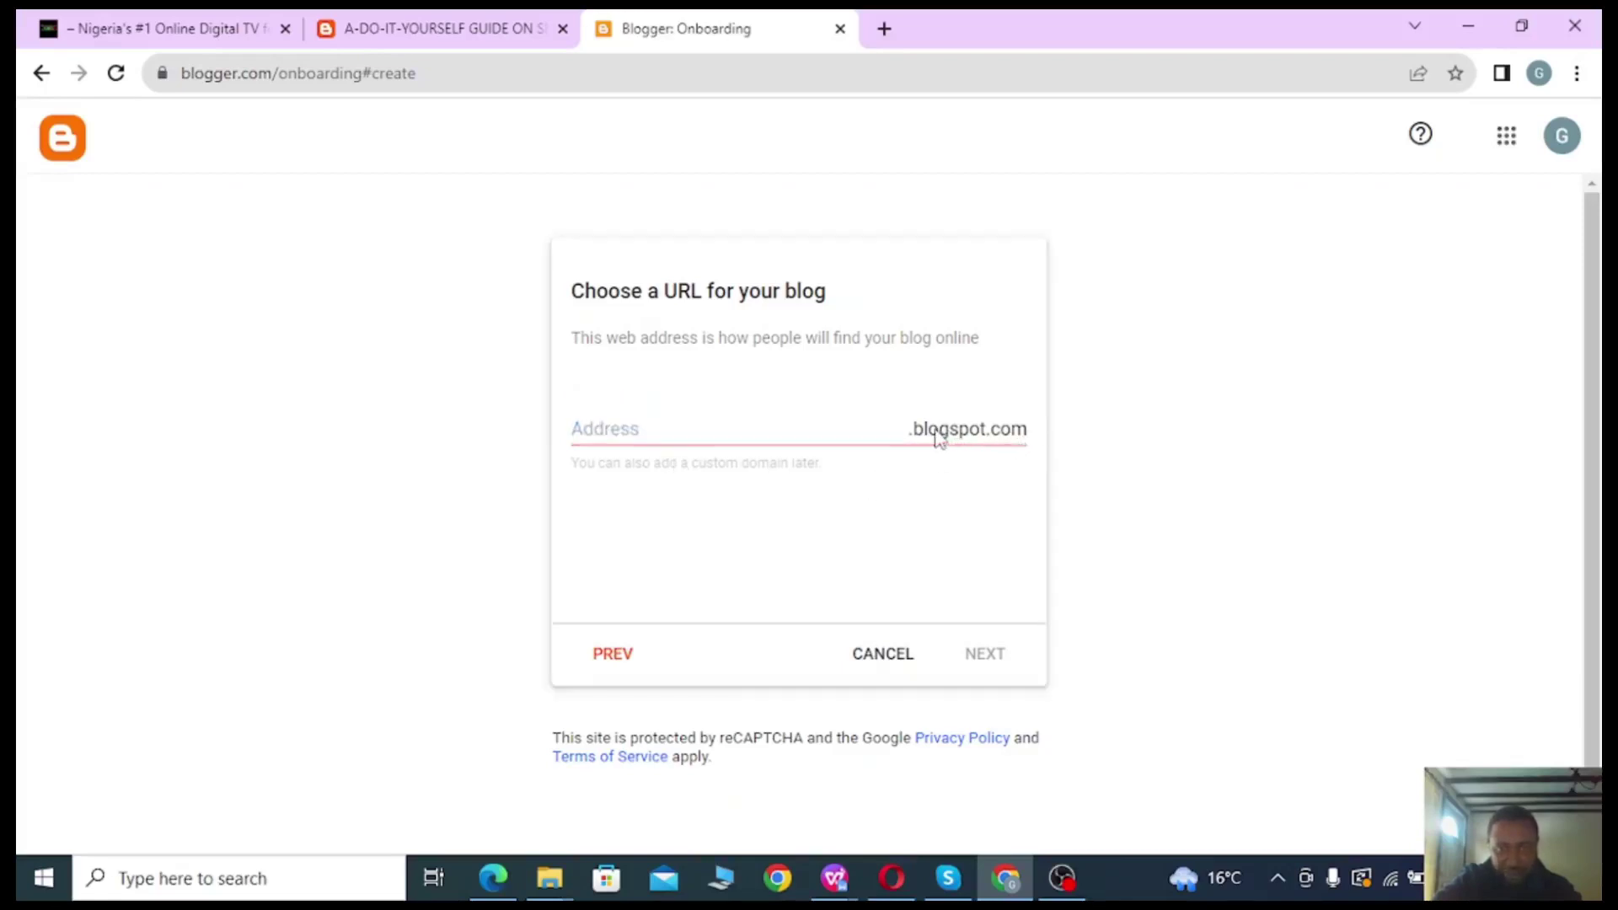
left_click(708, 434)
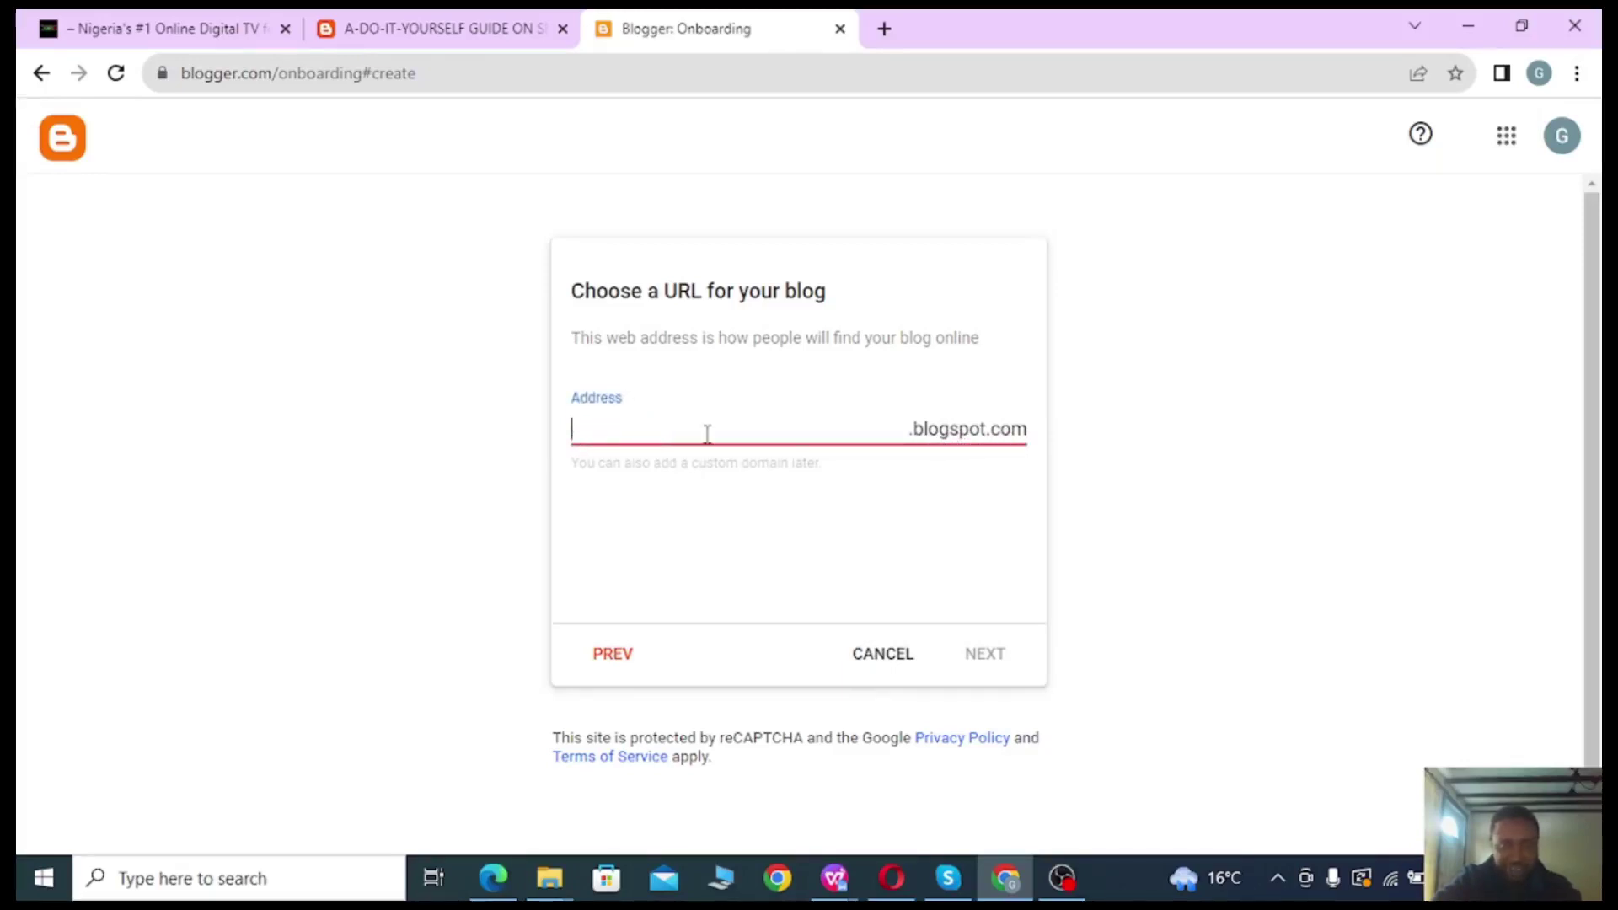
type("M")
key("BackSpace")
type("moneyblog")
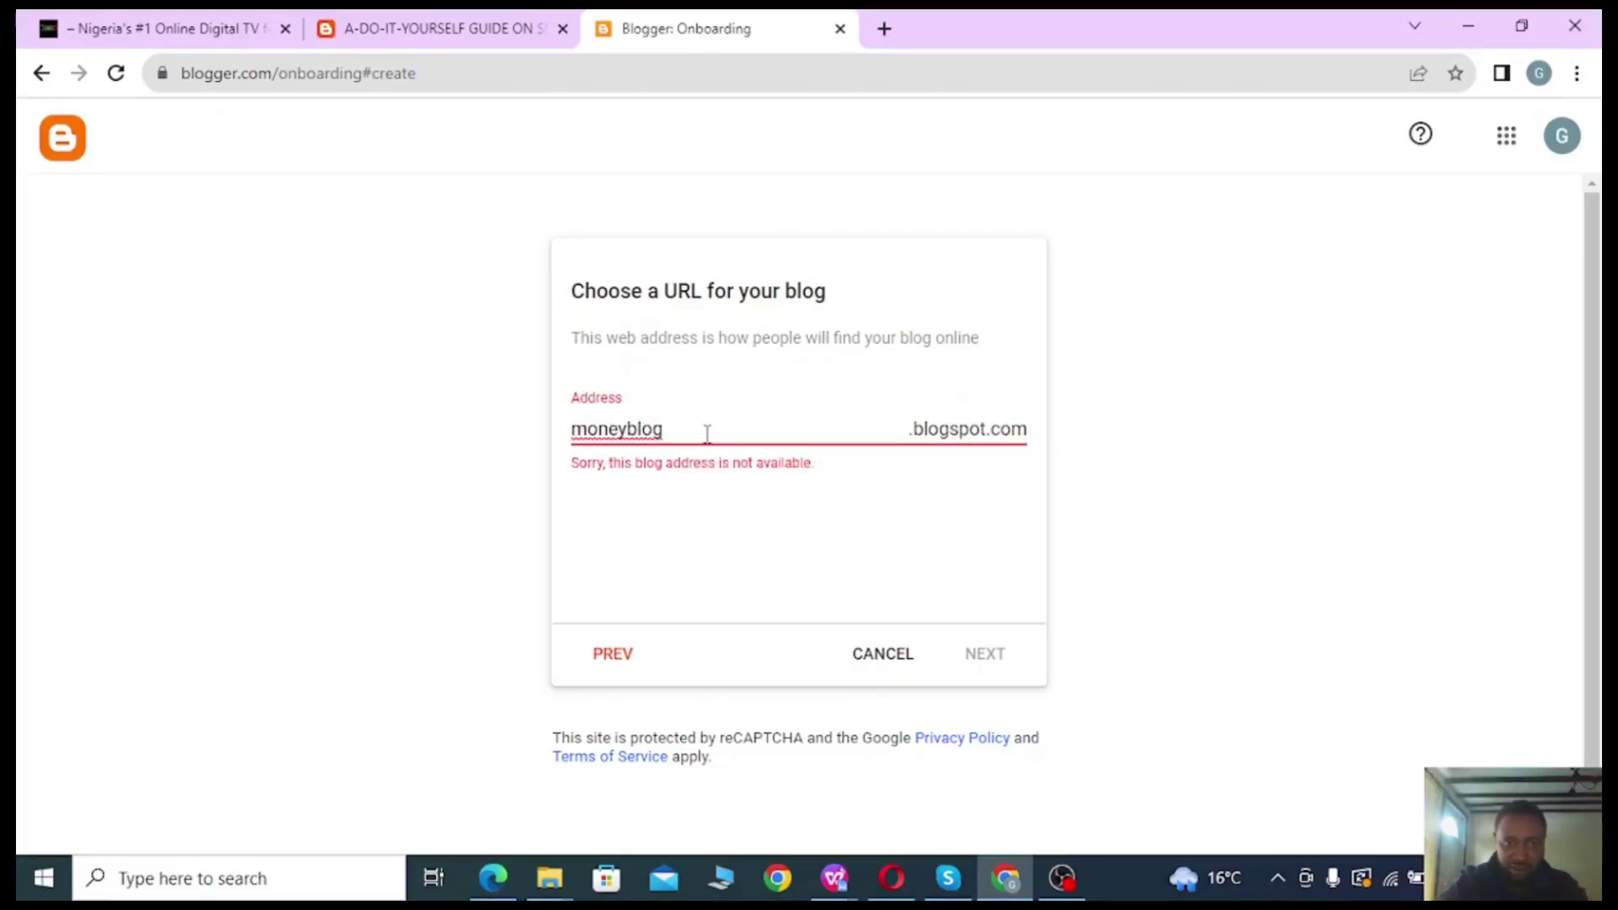
left_click(573, 472)
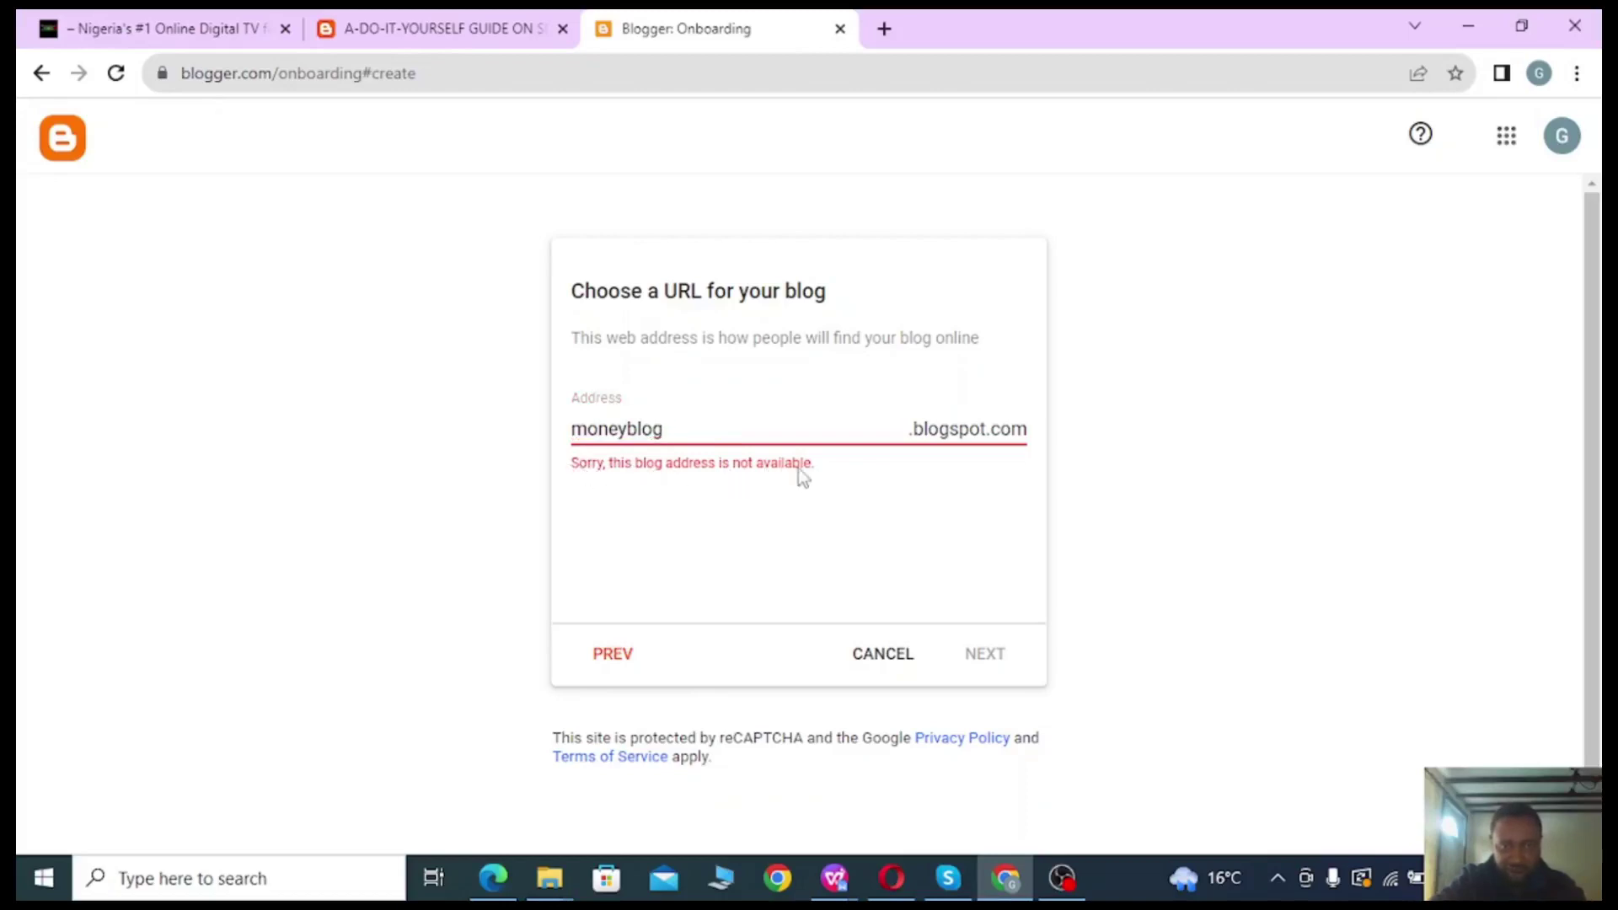
Try moneyblog247 as the blog address, then remove the added number.
left_click(683, 431)
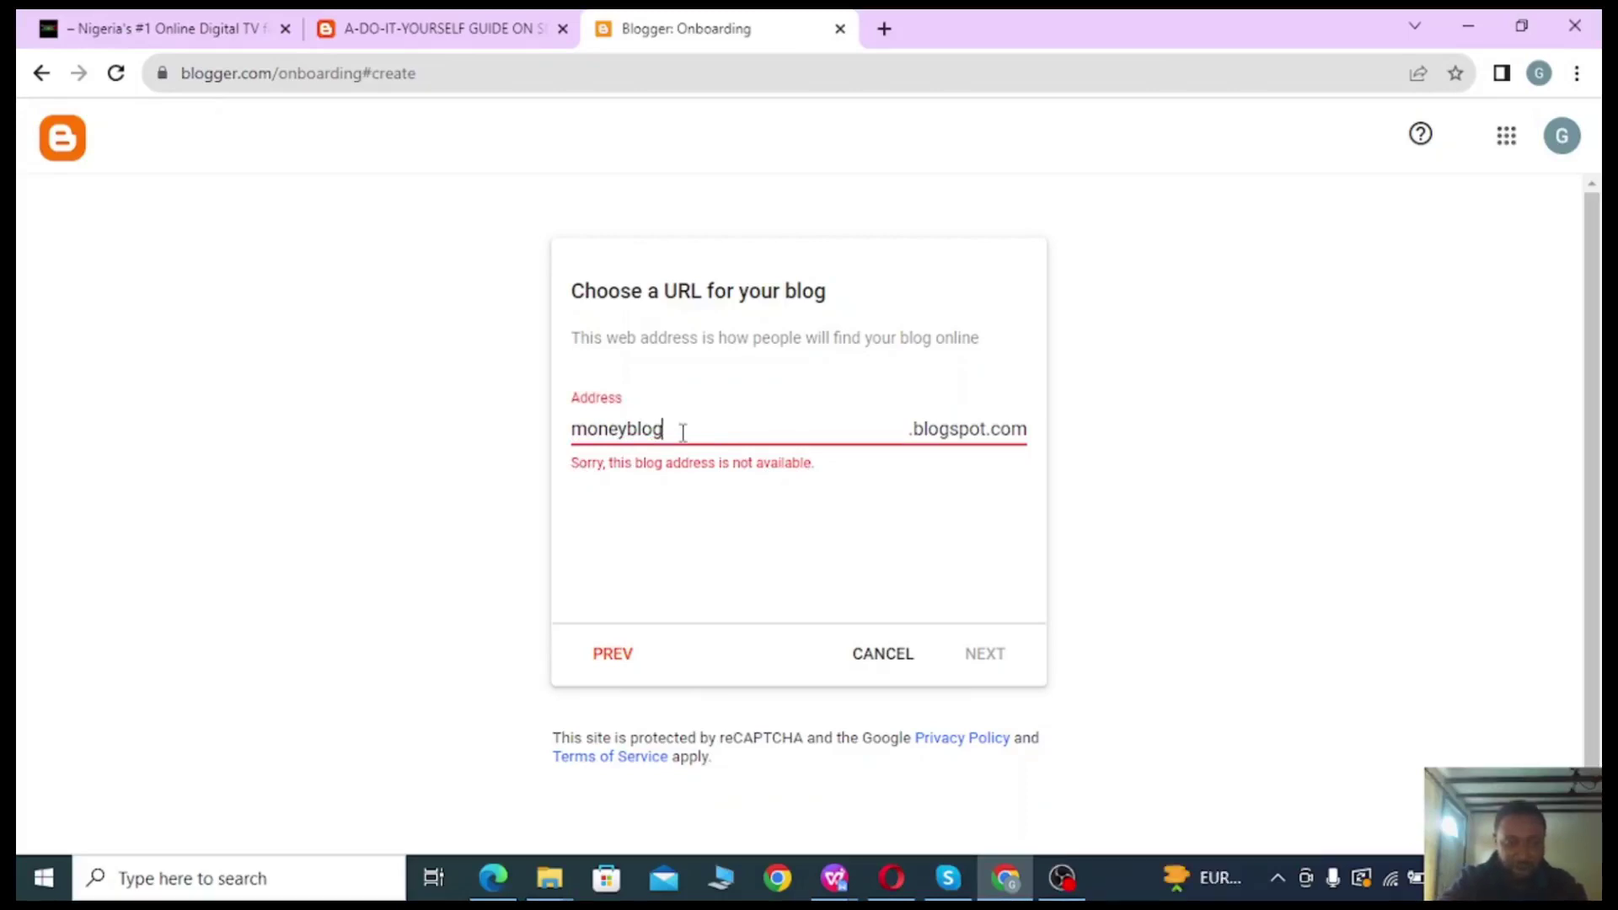
type("247")
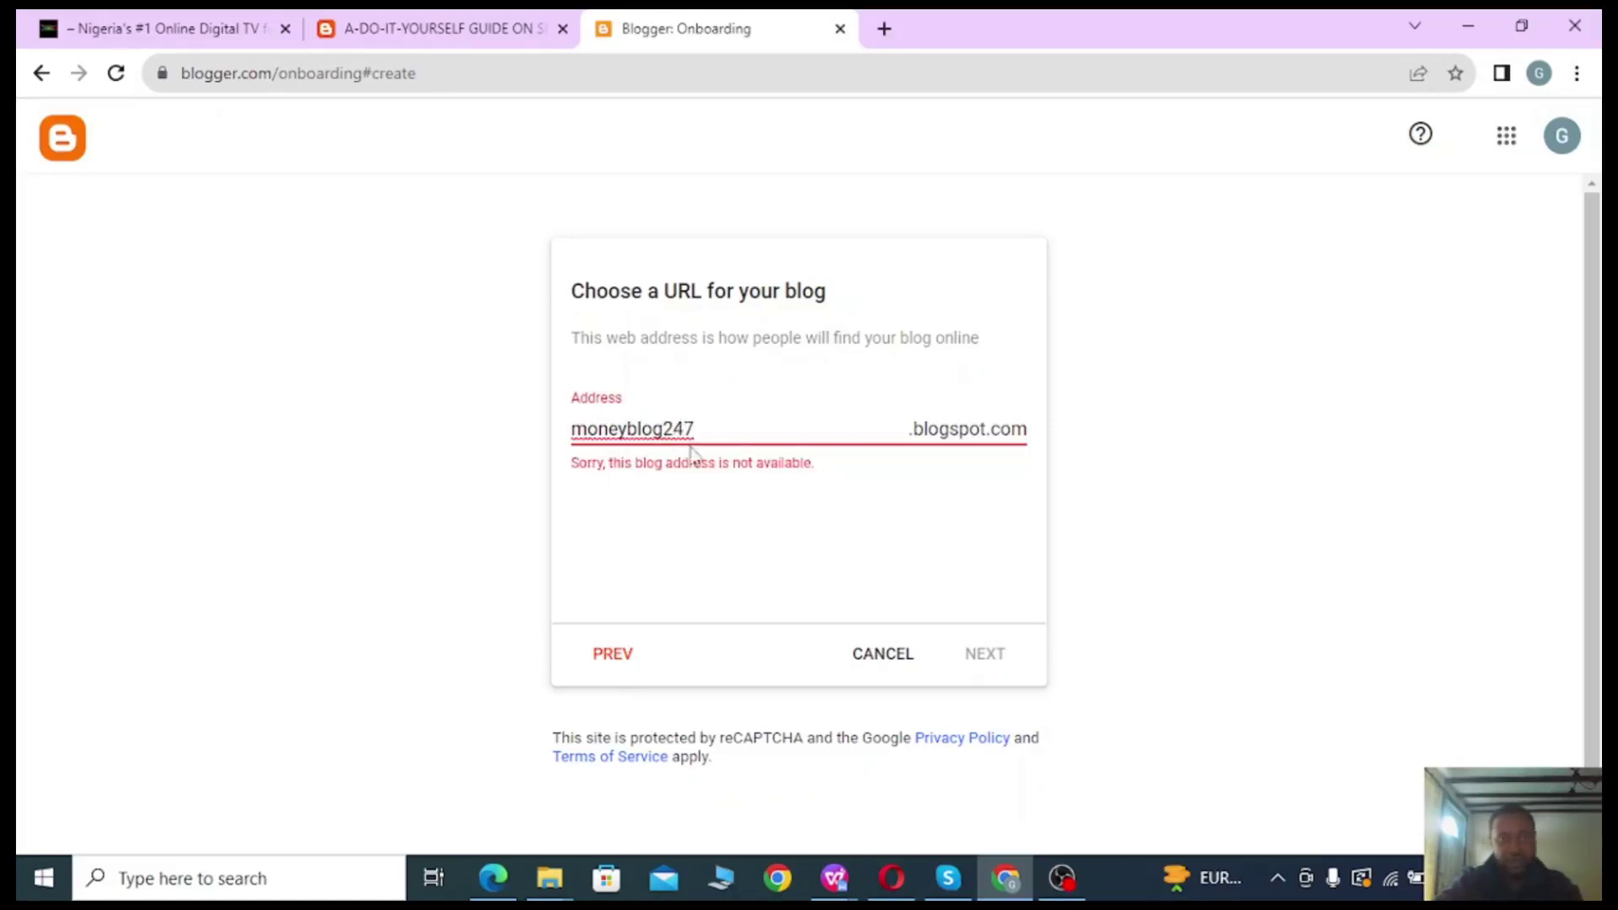
key("BackSpace")
key("BackSpace")
key("BackSpace")
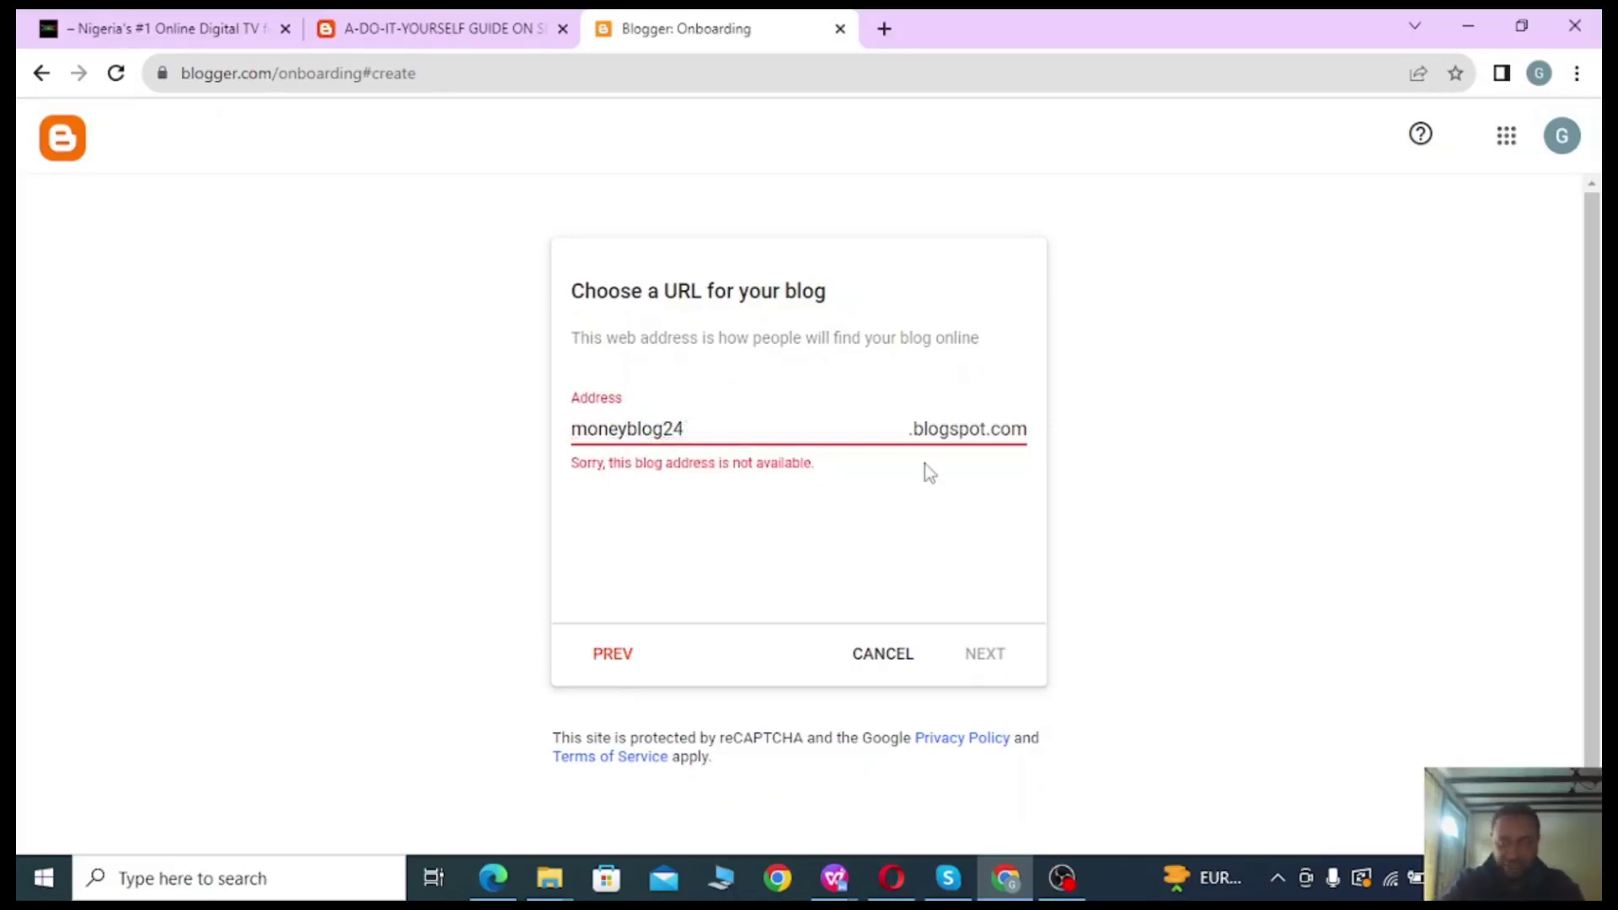
key("BackSpace")
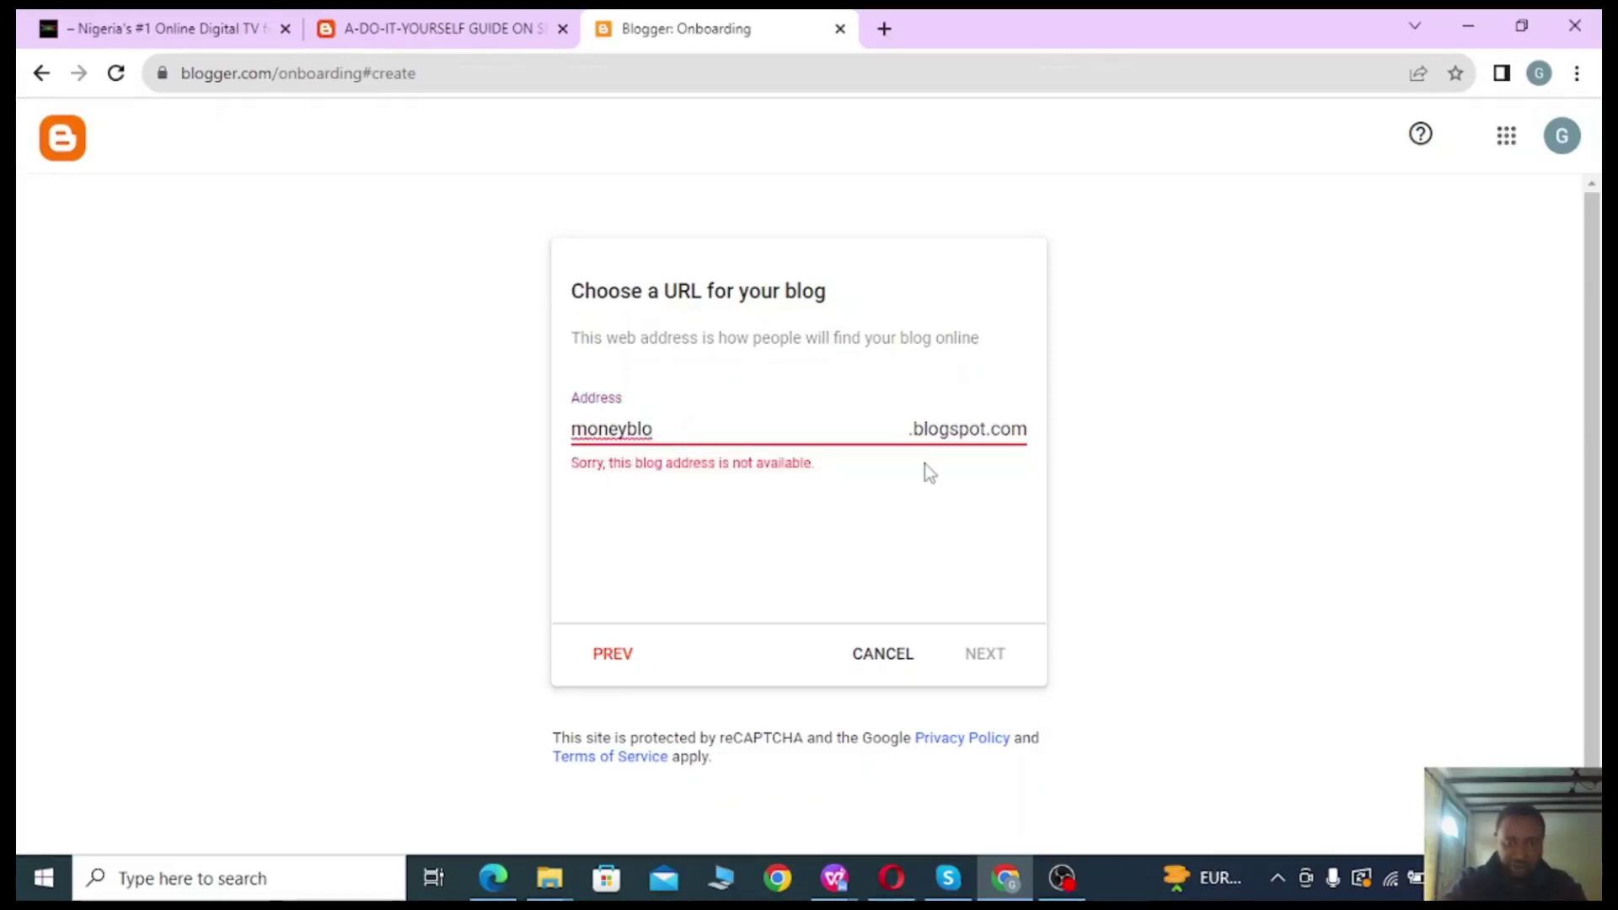
Try moneyblogspot as the blog address, then cut it back to moneyblog.
type("gspot")
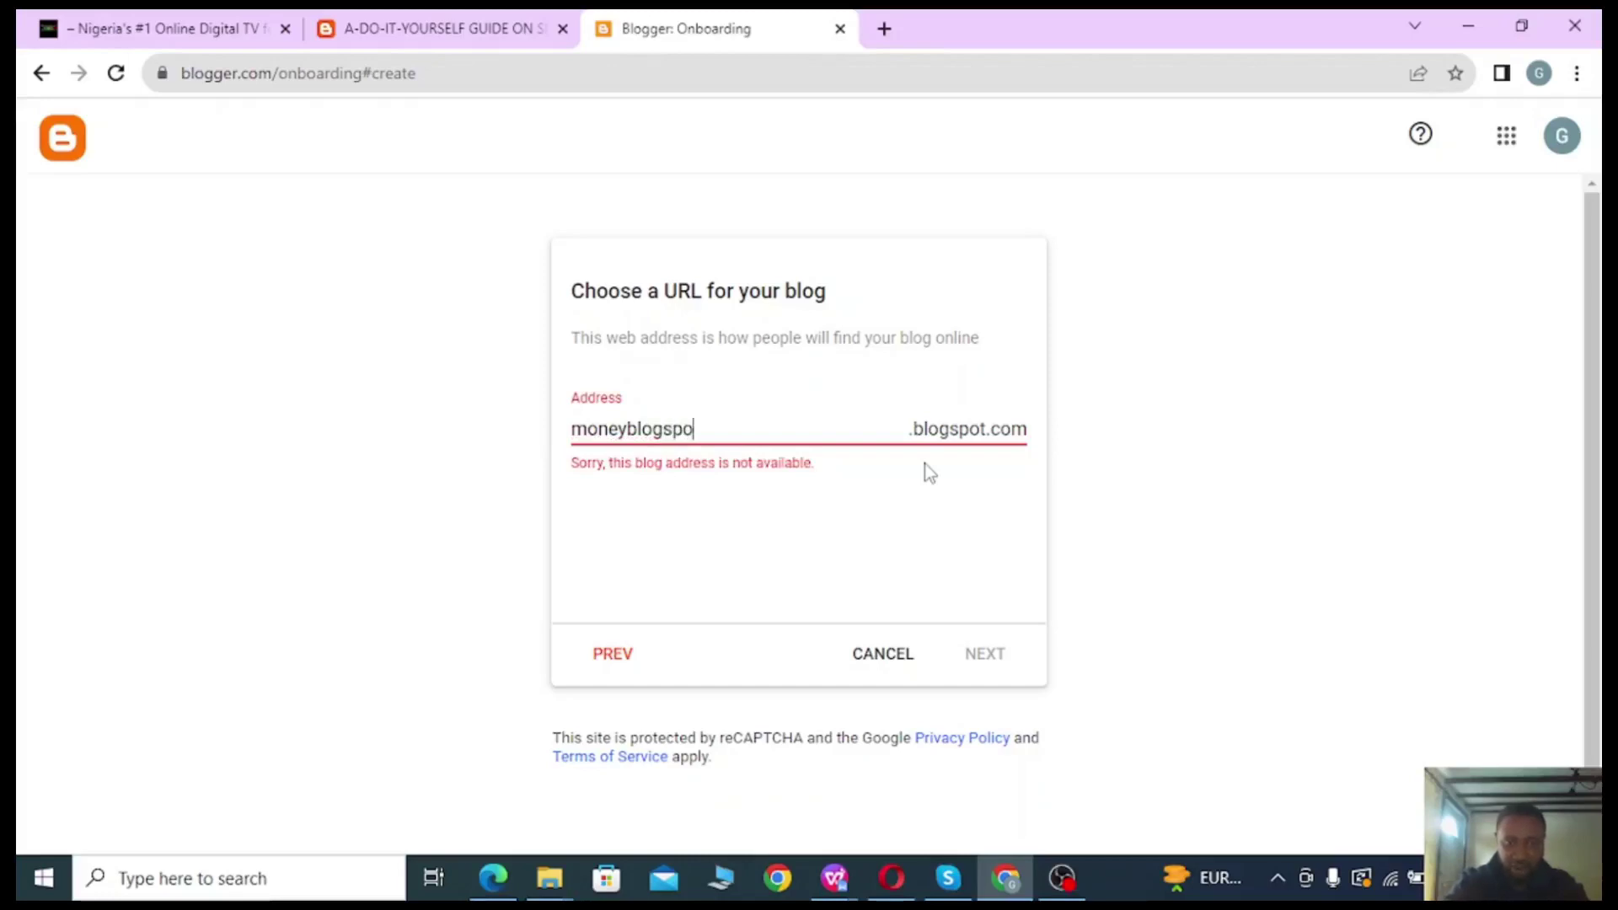
key("BackSpace")
key("BackSpace")
key("BackSpace")
key("BackSpace")
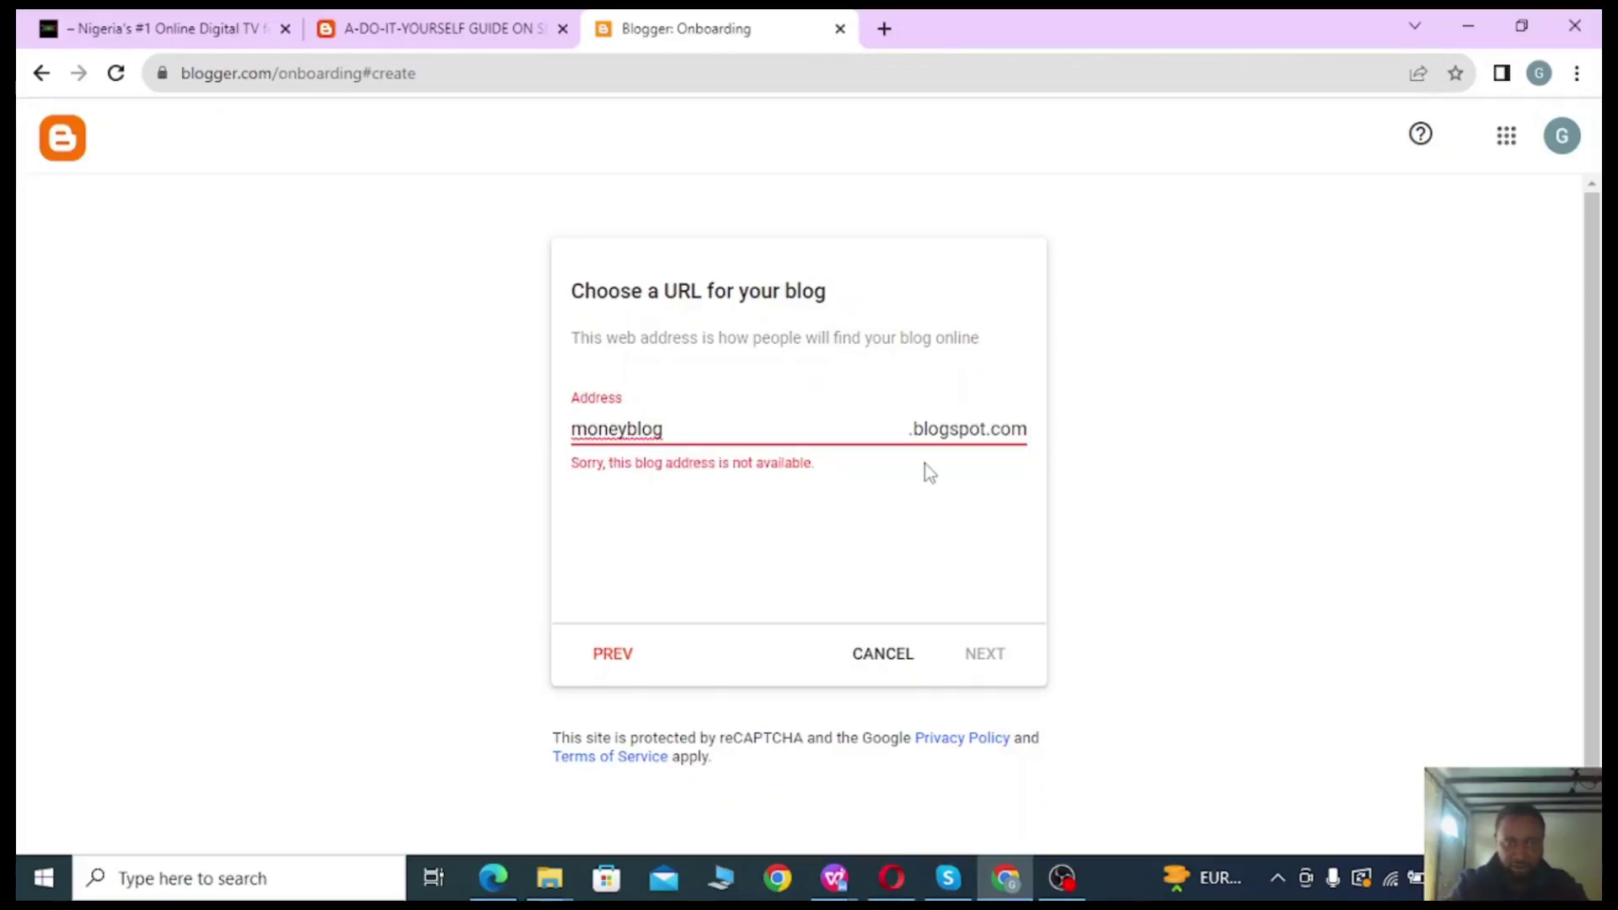
Check whether moneyblog24 is available as the blog address, then remove the number.
type("24")
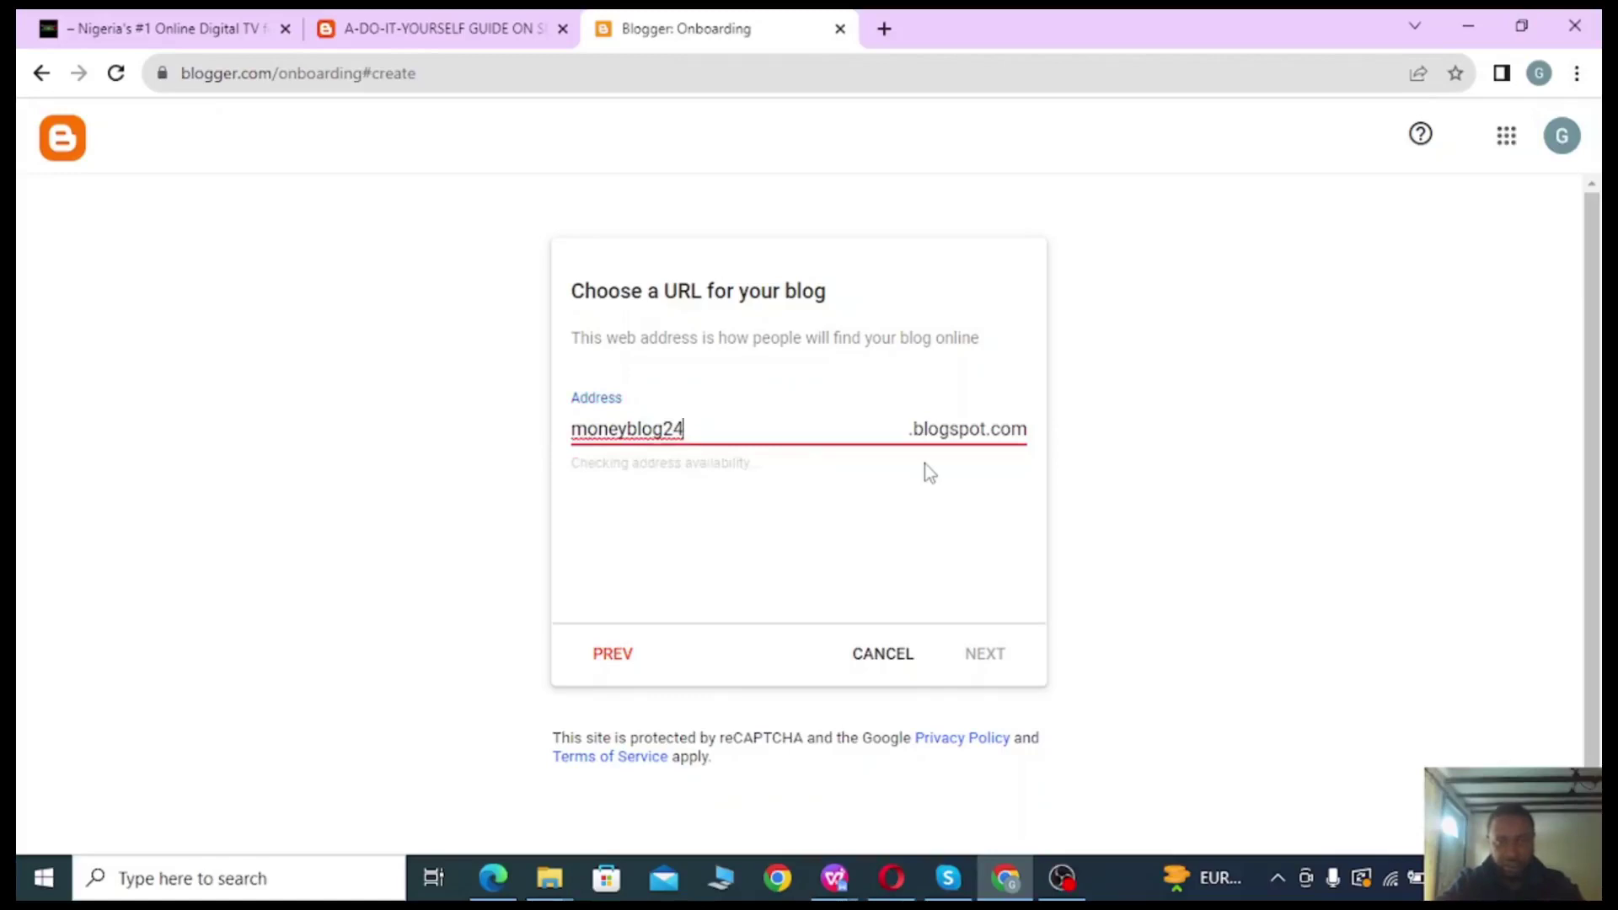
left_click(579, 470)
left_click(715, 430)
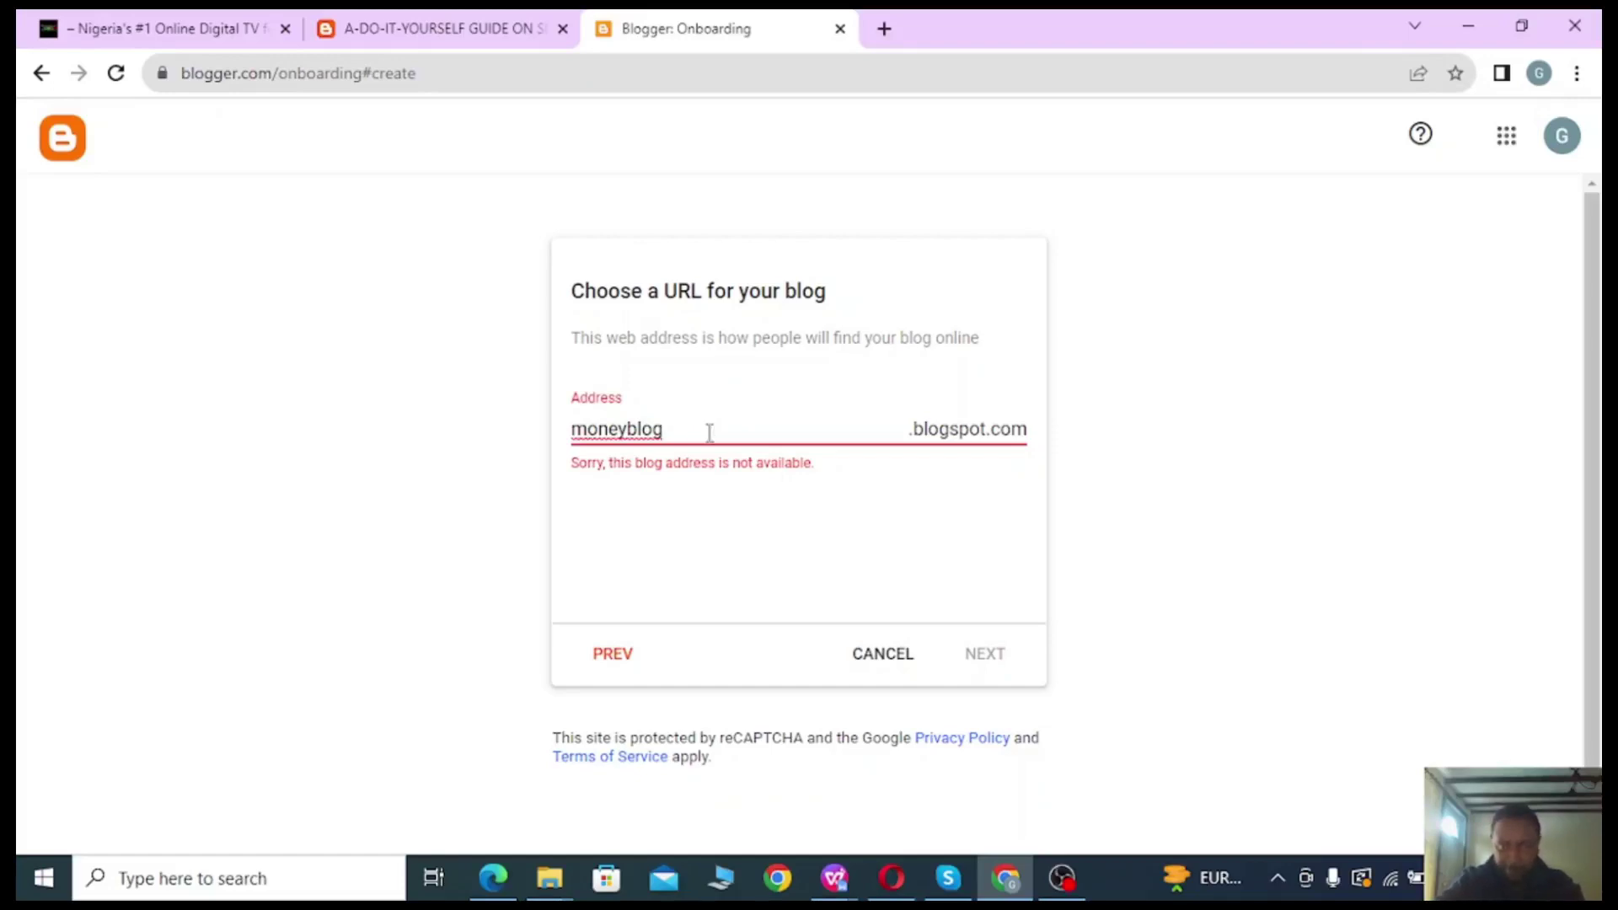
key("BackSpace")
key("BackSpace")
key("BackSpace")
key("BackSpace")
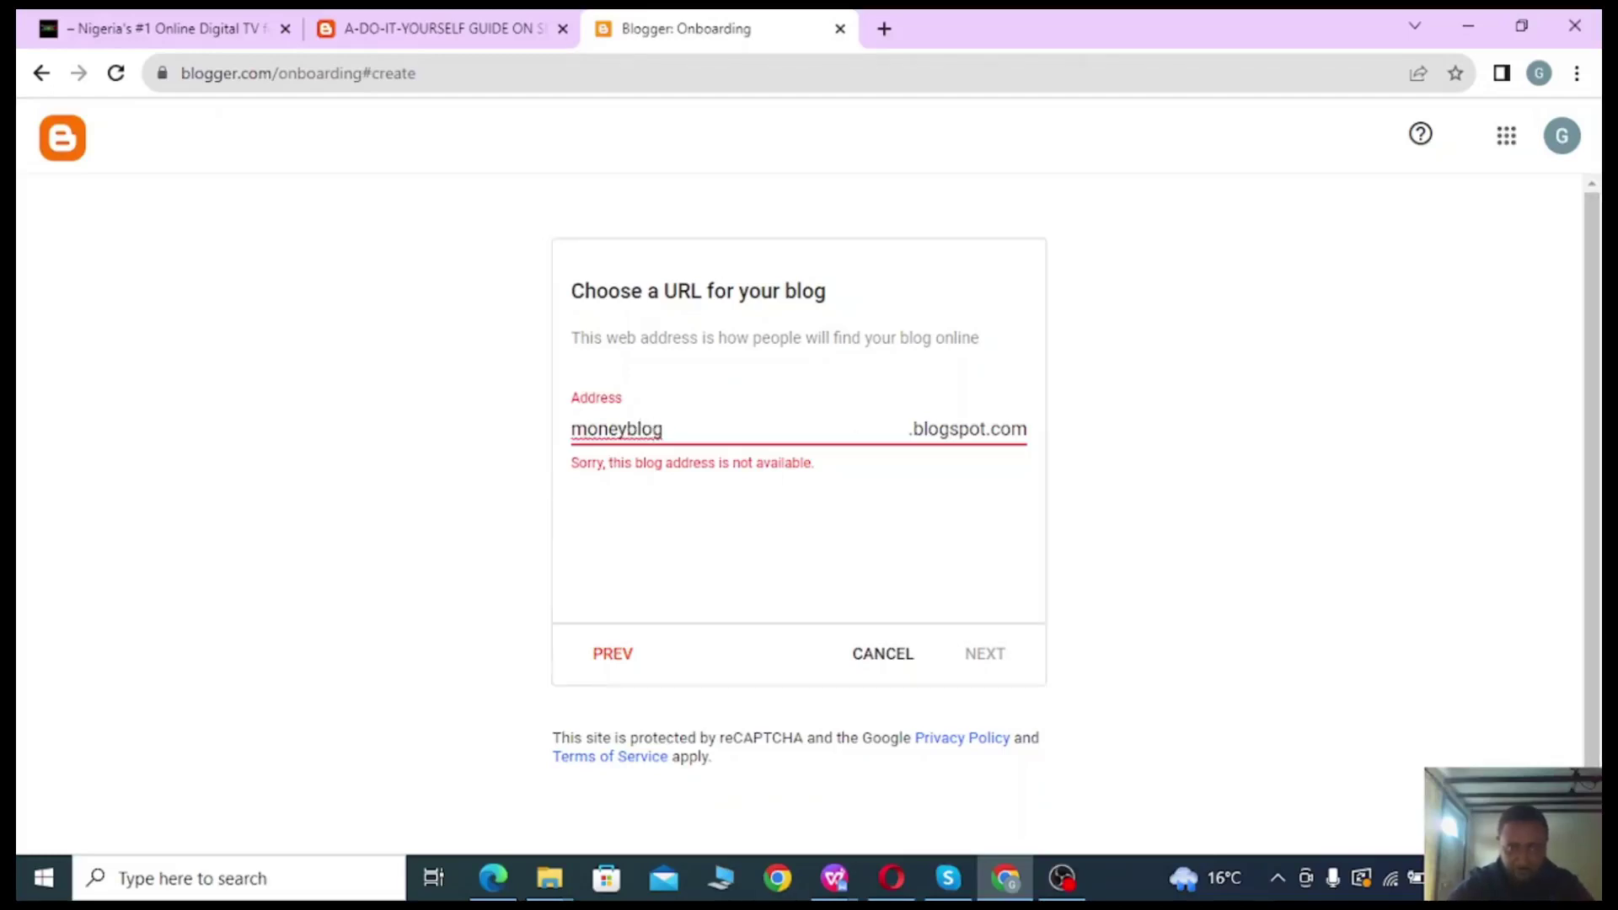
Try moneyblogUK as the blog address, then remove the UK suffix.
type("UK")
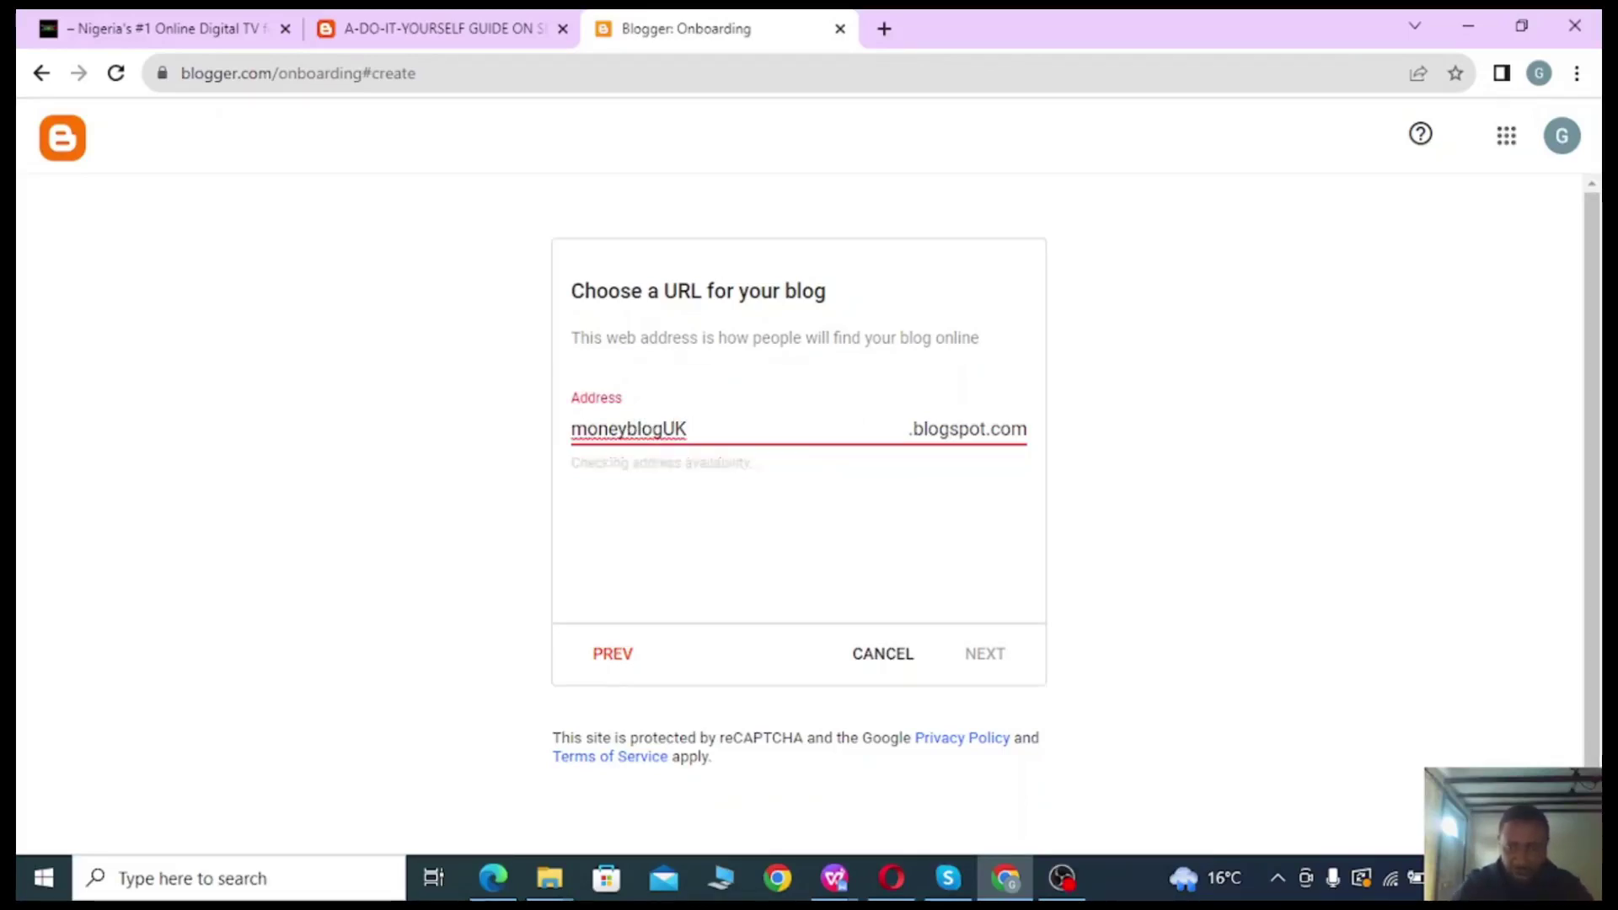
key("BackSpace")
key("BackSpace")
key("BackSpace")
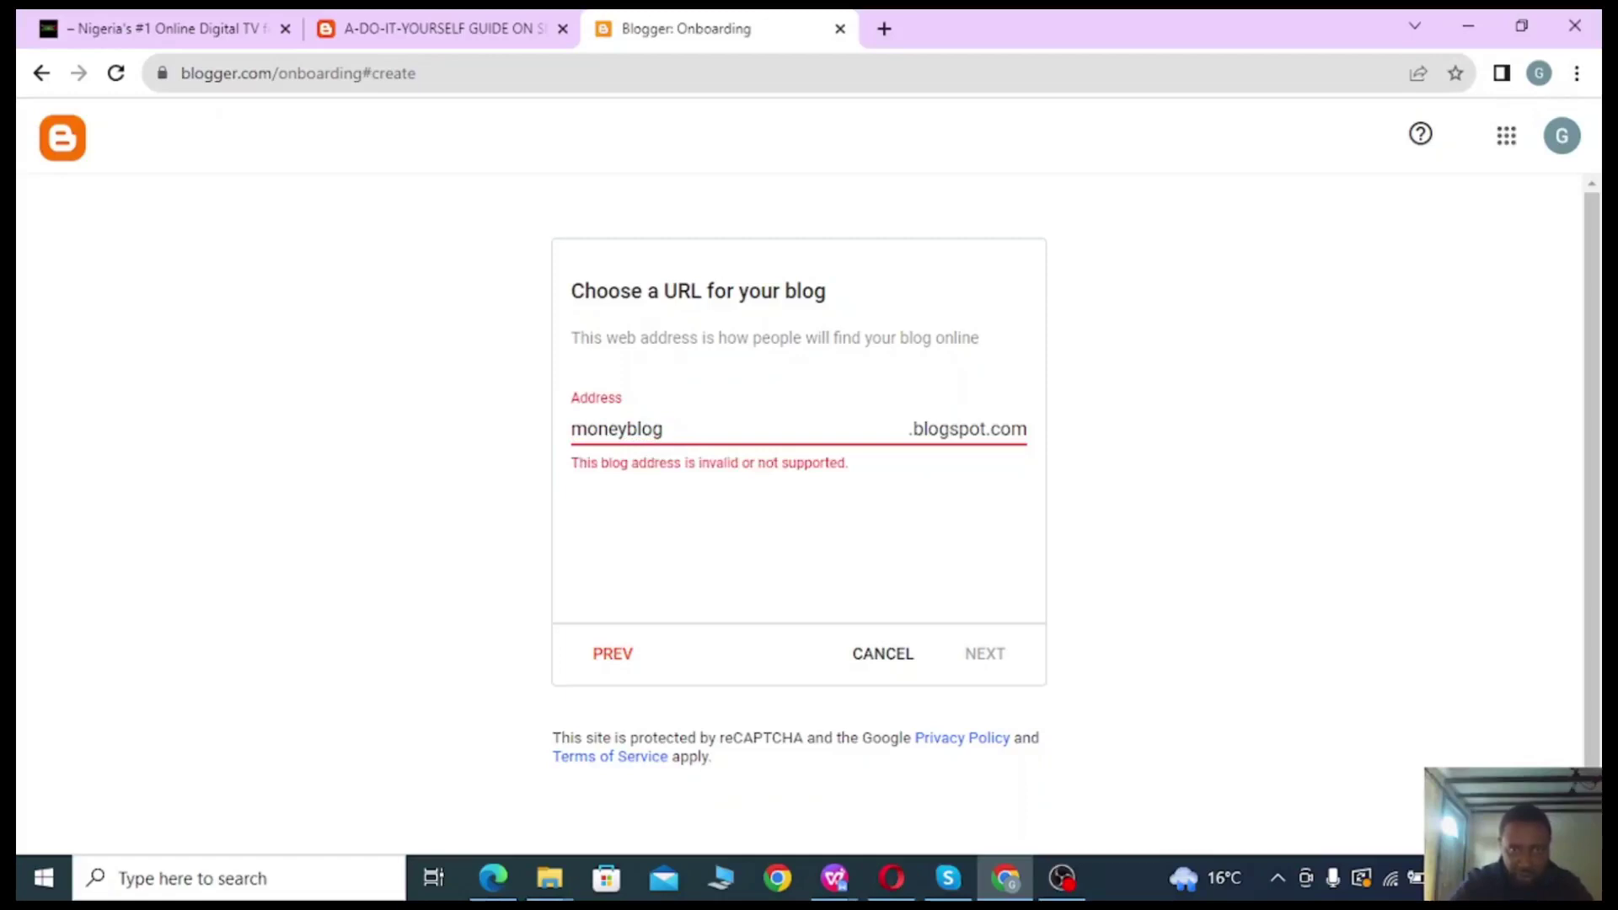
Check the availability of the blog addresses moneyblogging and moneyblogging24.
type("ging")
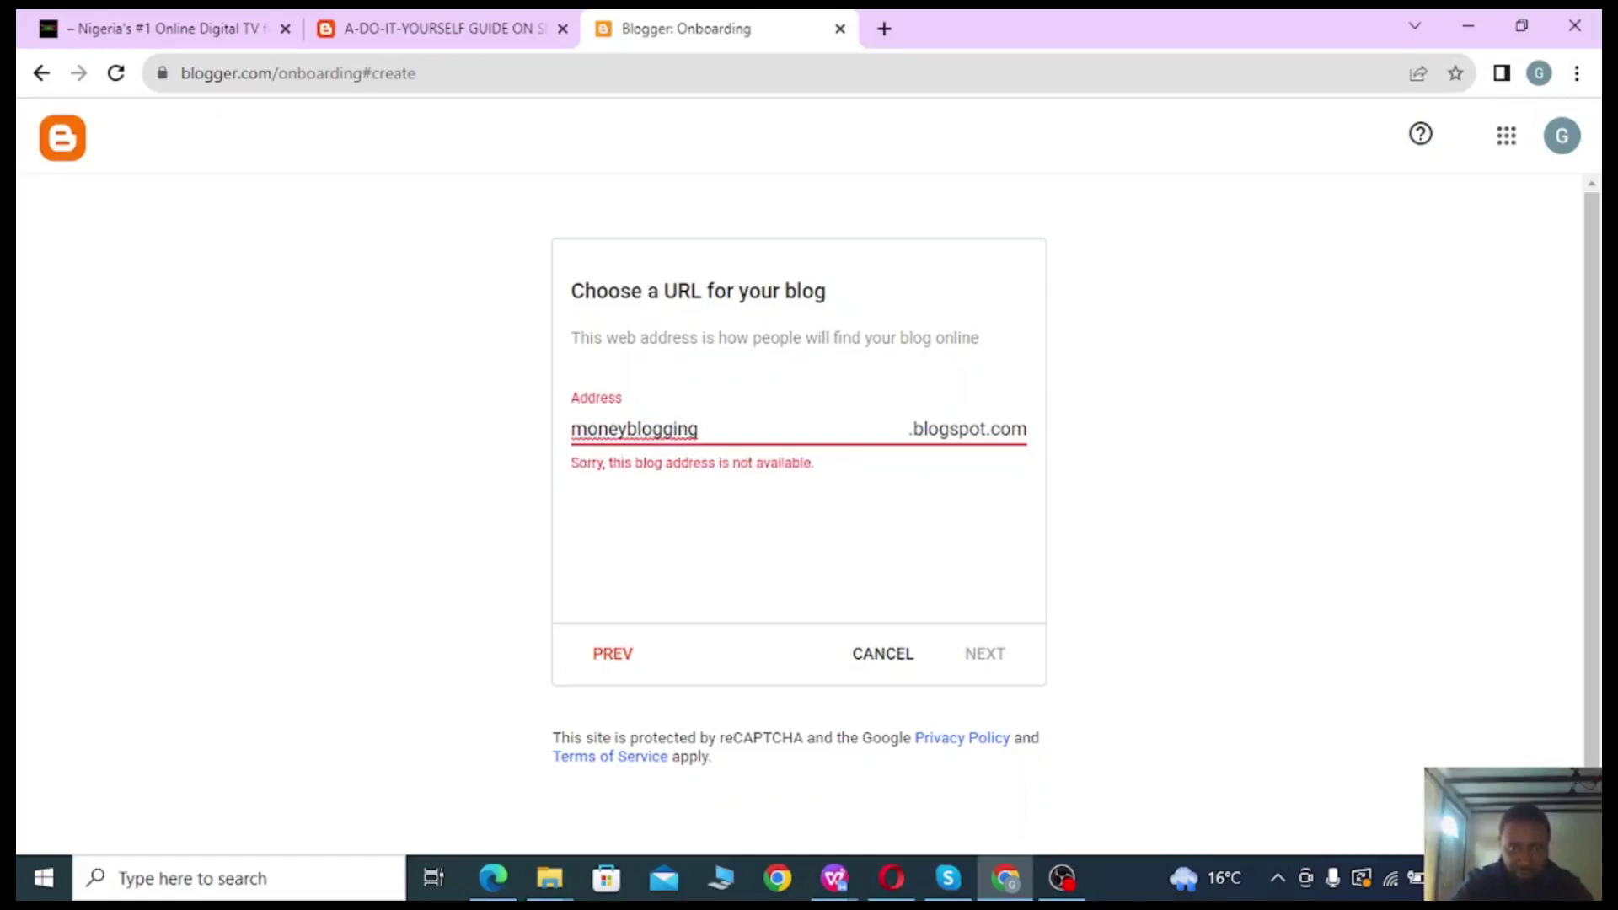
type("24")
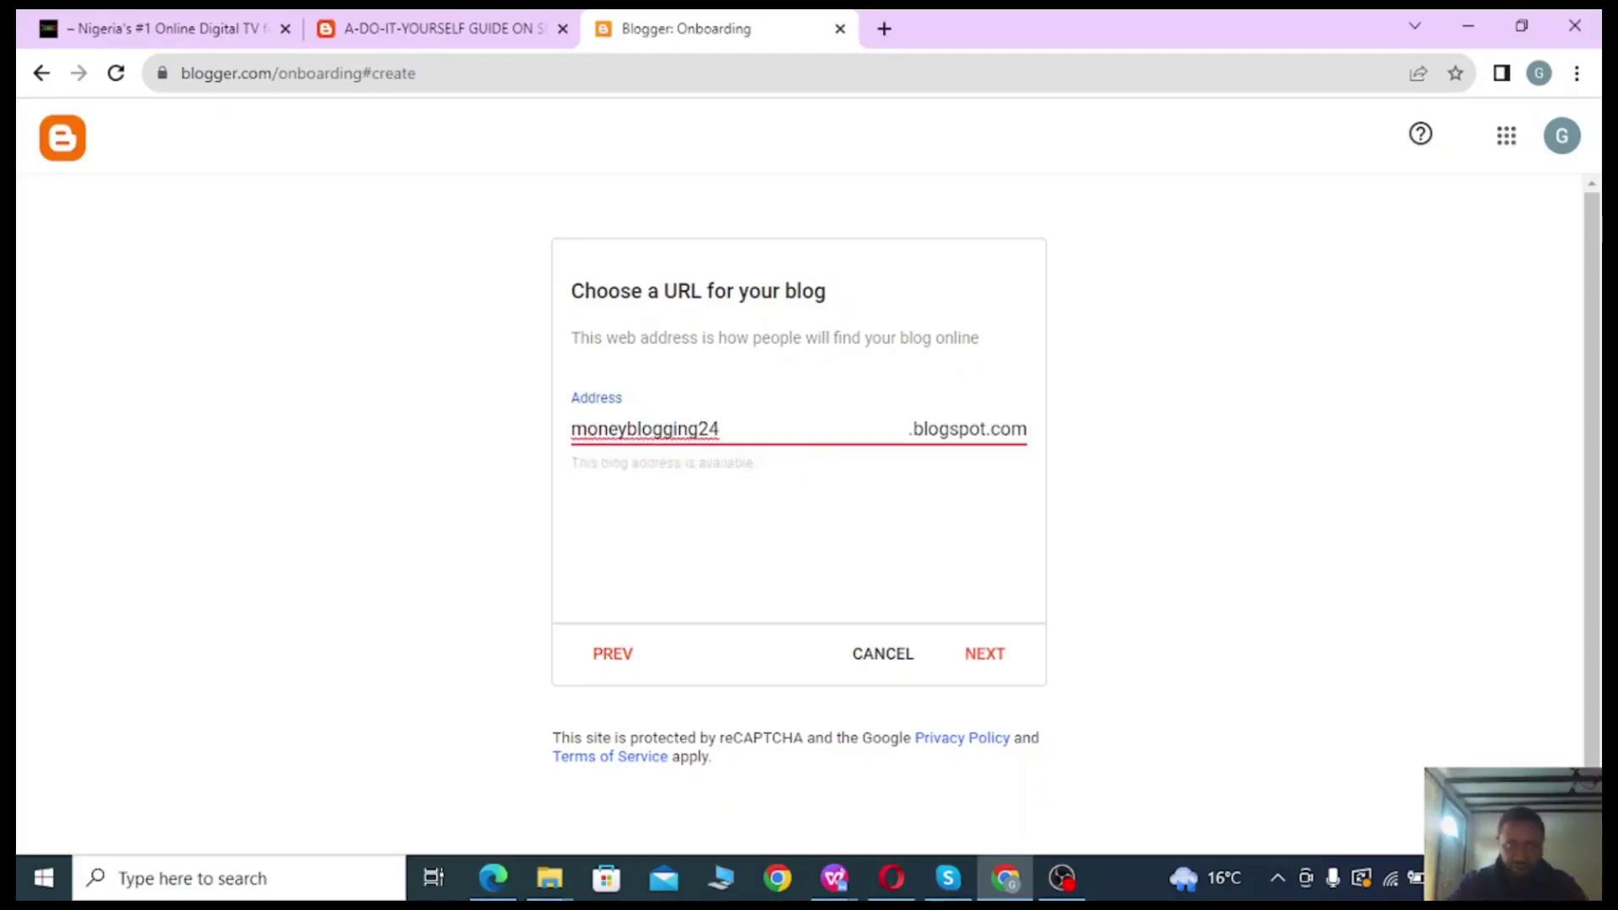
left_click(575, 472)
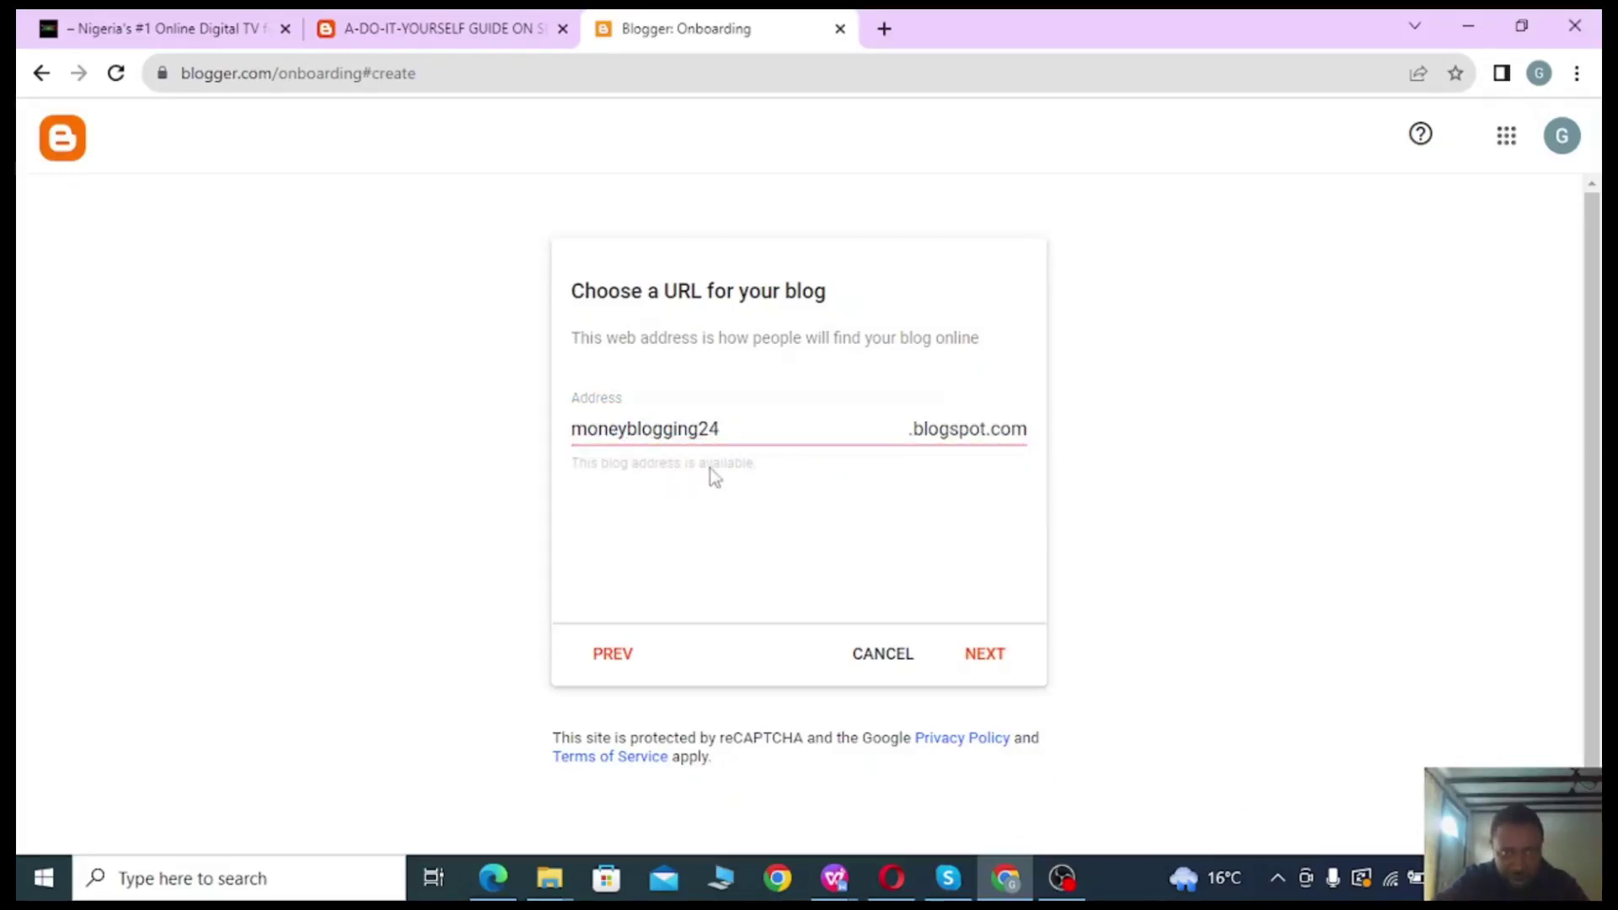
Try extending the blog address to moneyblogging247, check its availability, and delete the final digit.
left_click(732, 426)
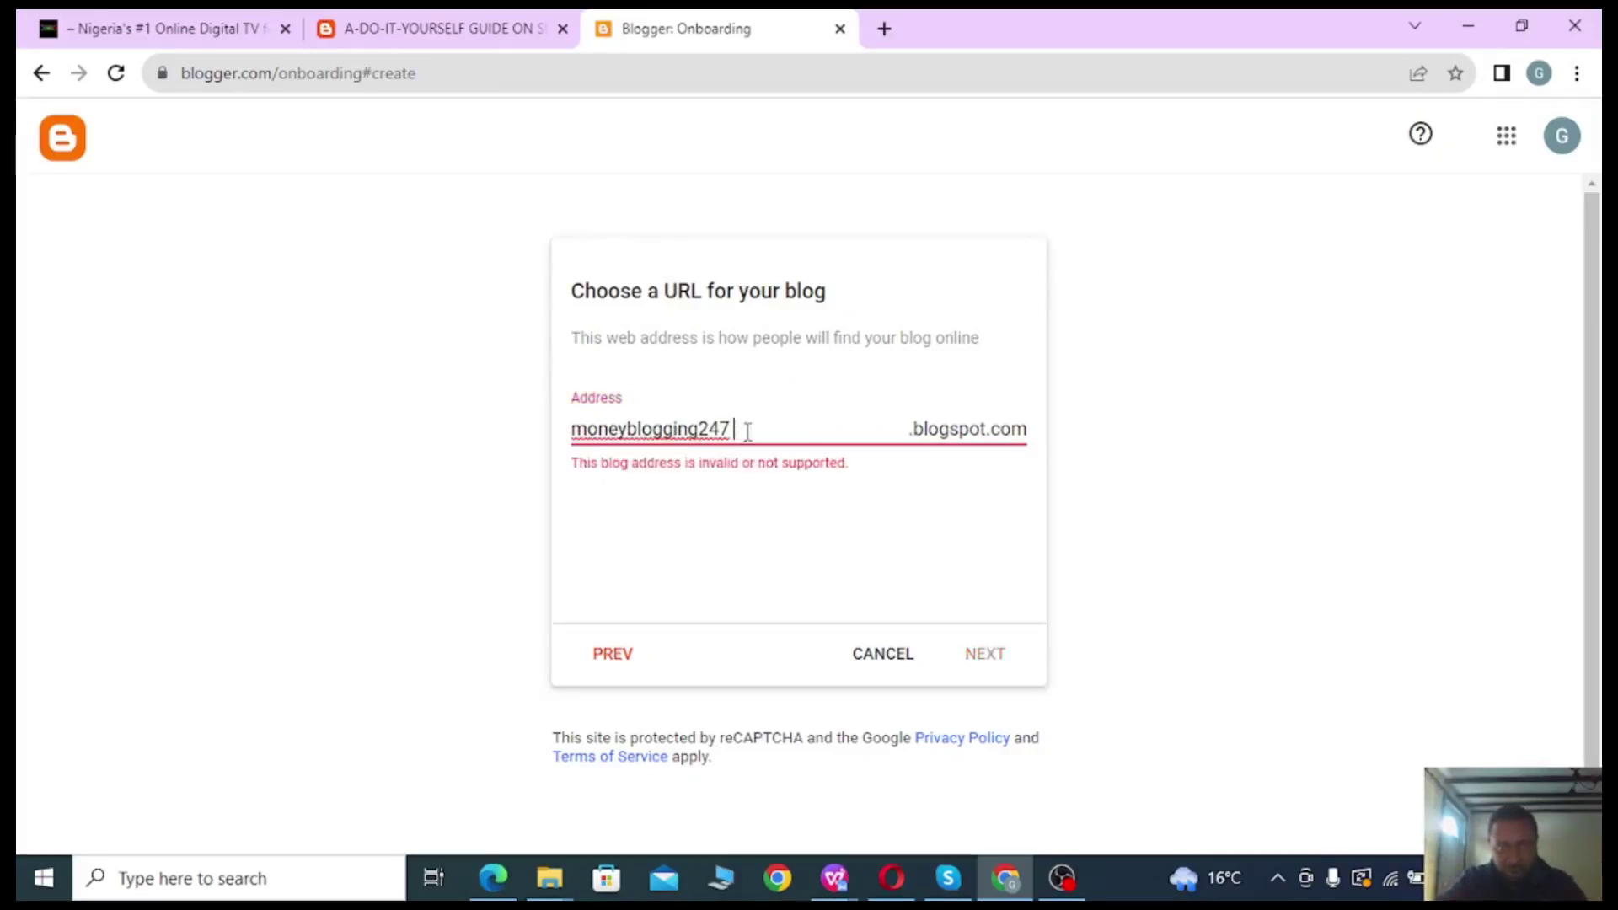
left_click(1023, 485)
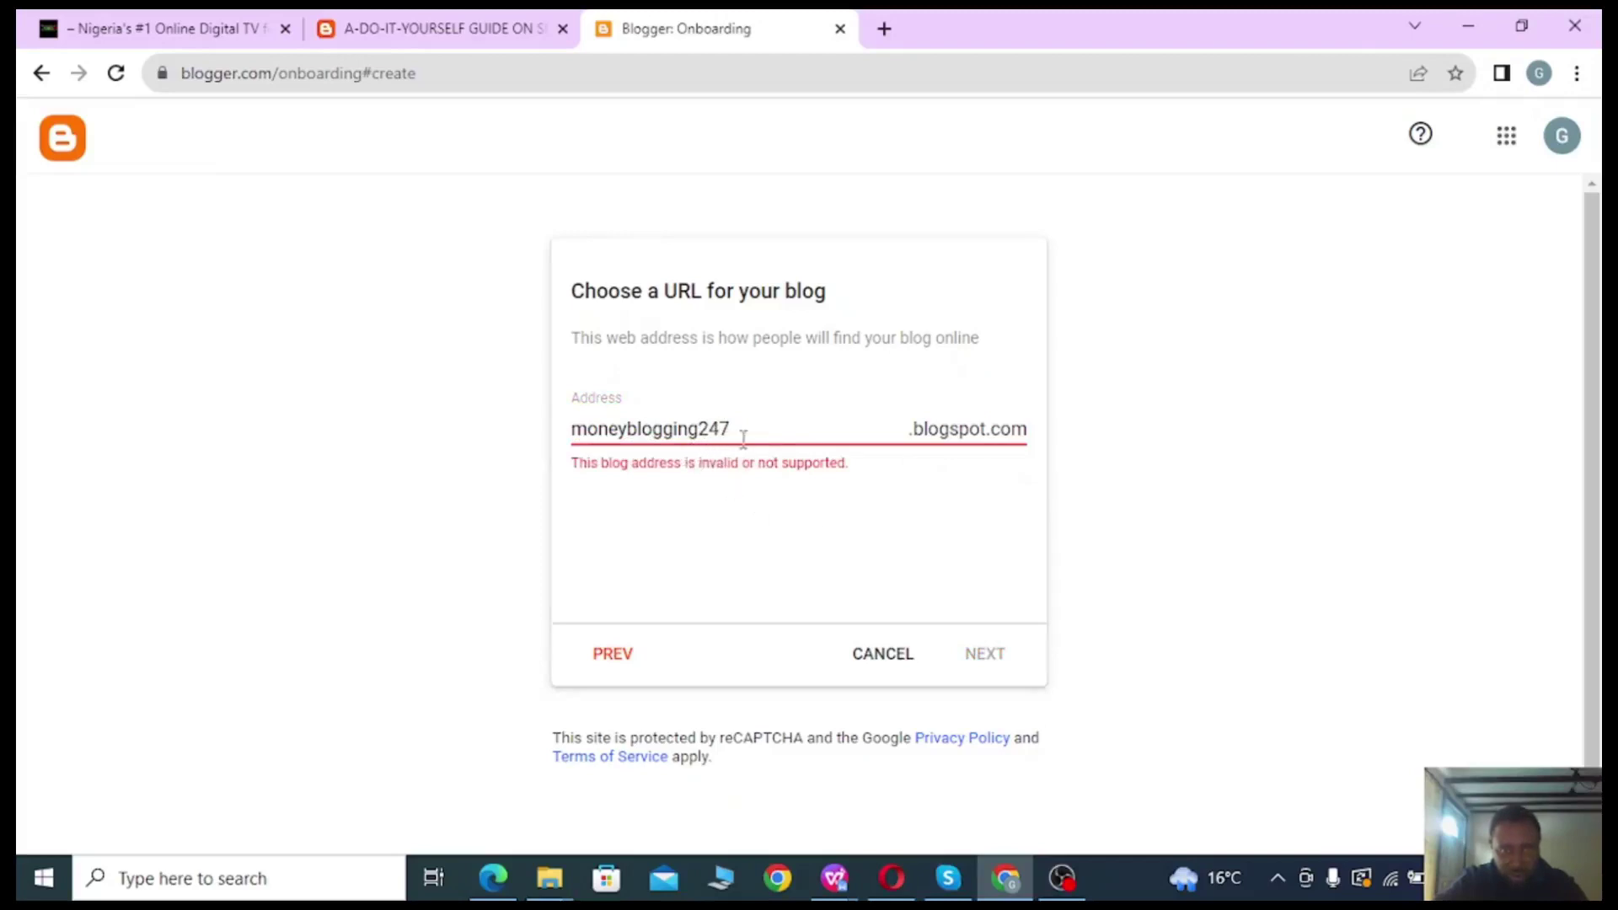
left_click(583, 477)
left_click(735, 430)
key("BackSpace")
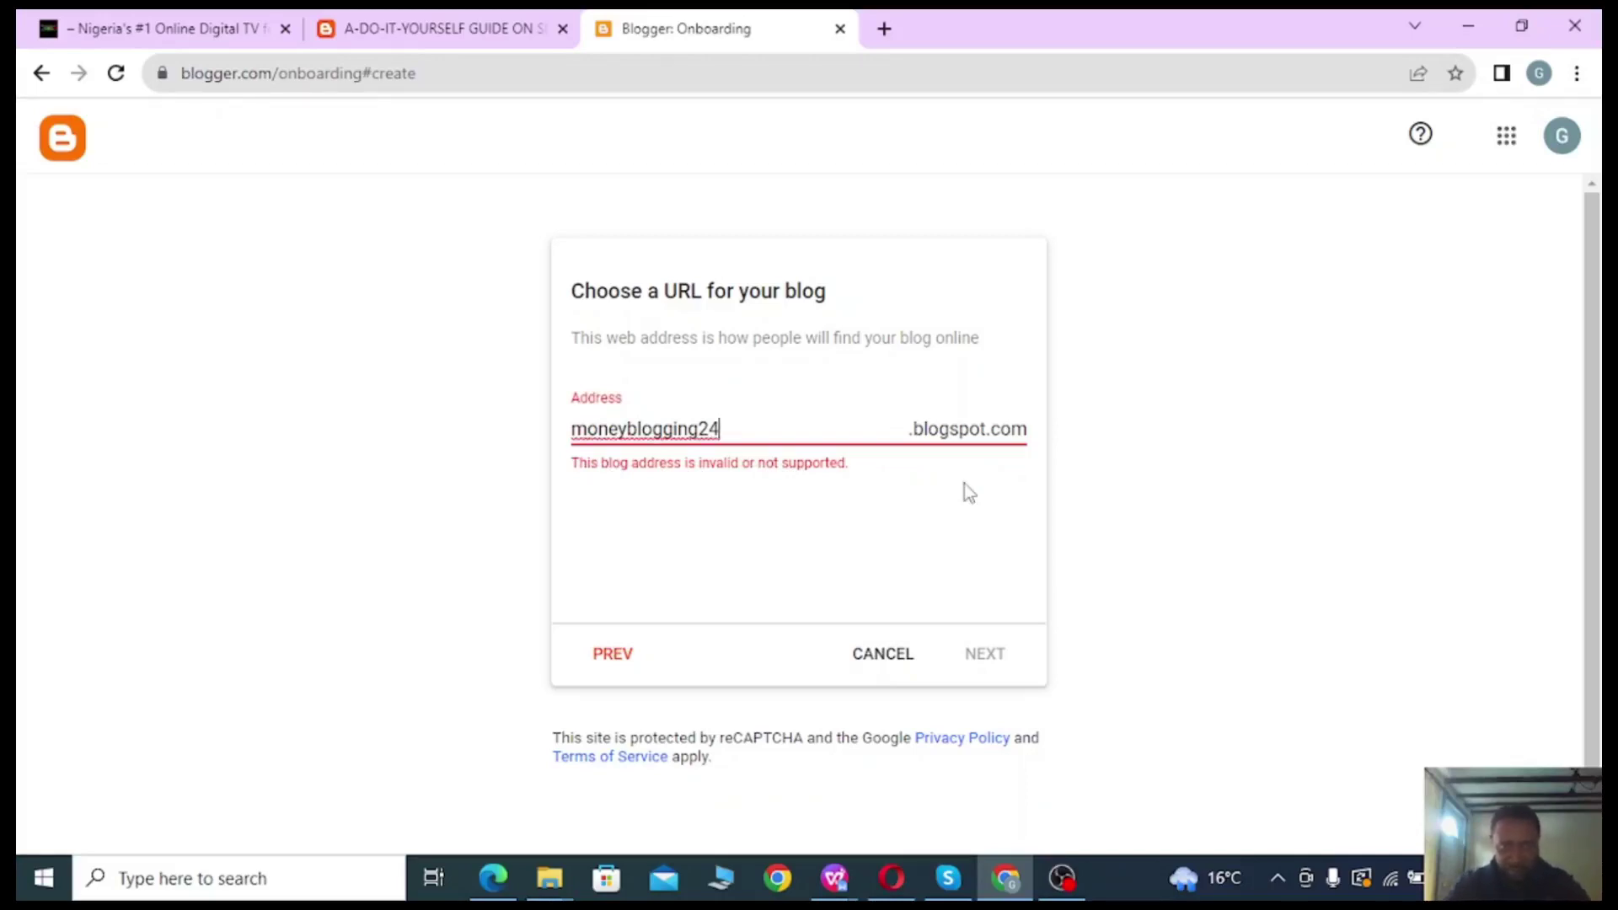
Replace the whole blog address with moneyblogging247 and continue to the display name page.
left_click_drag(784, 430, 451, 447)
type("mo")
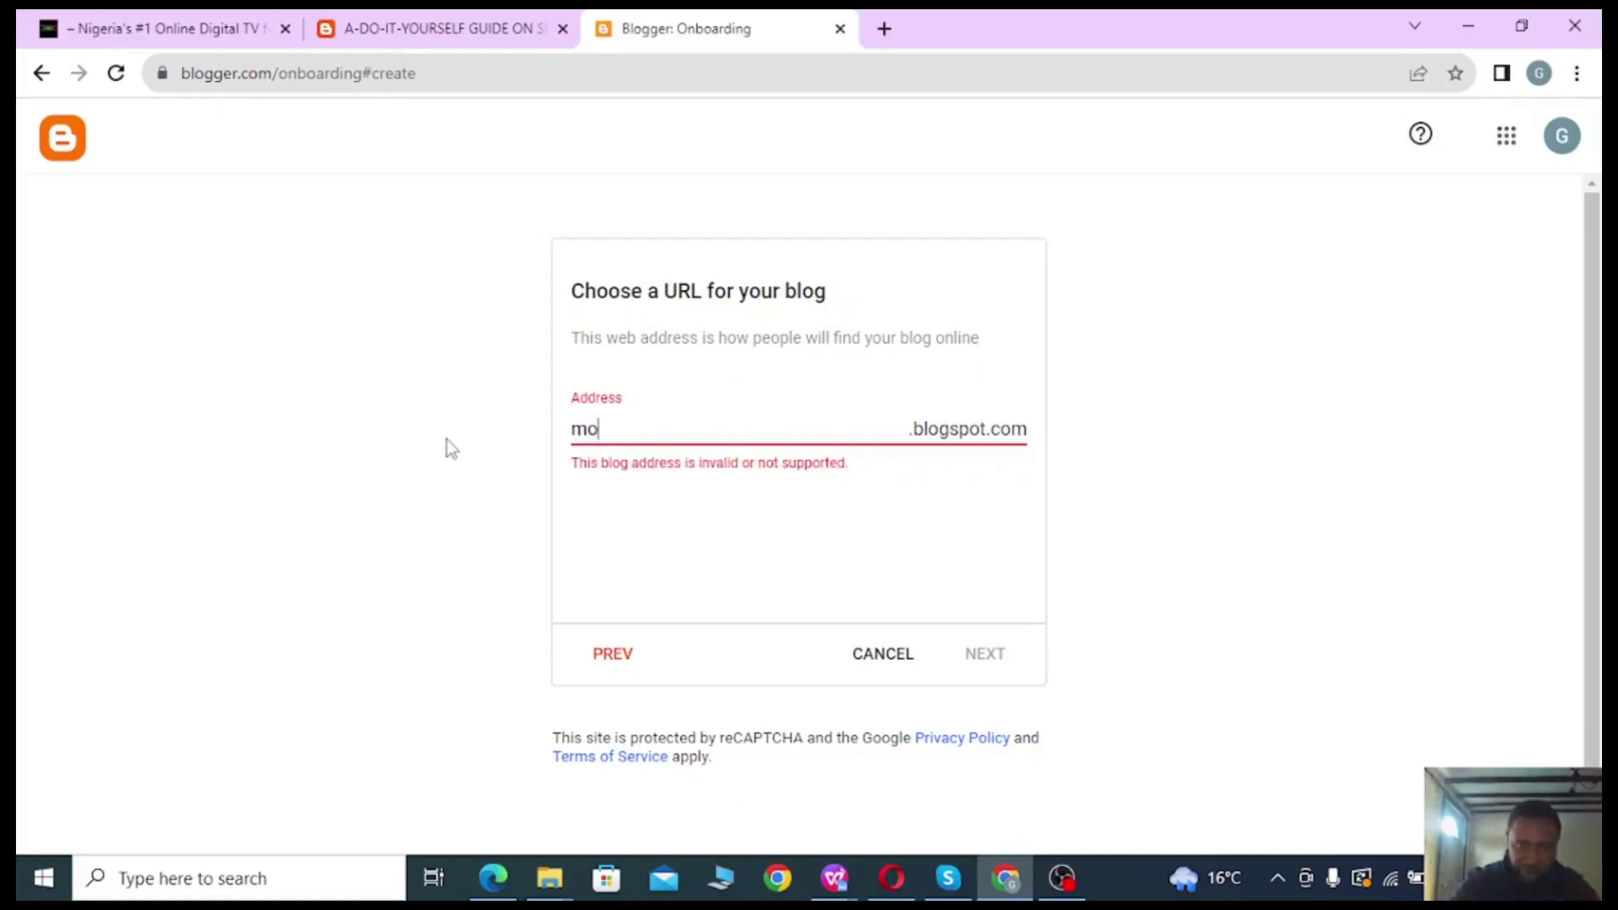
type("neyblogg")
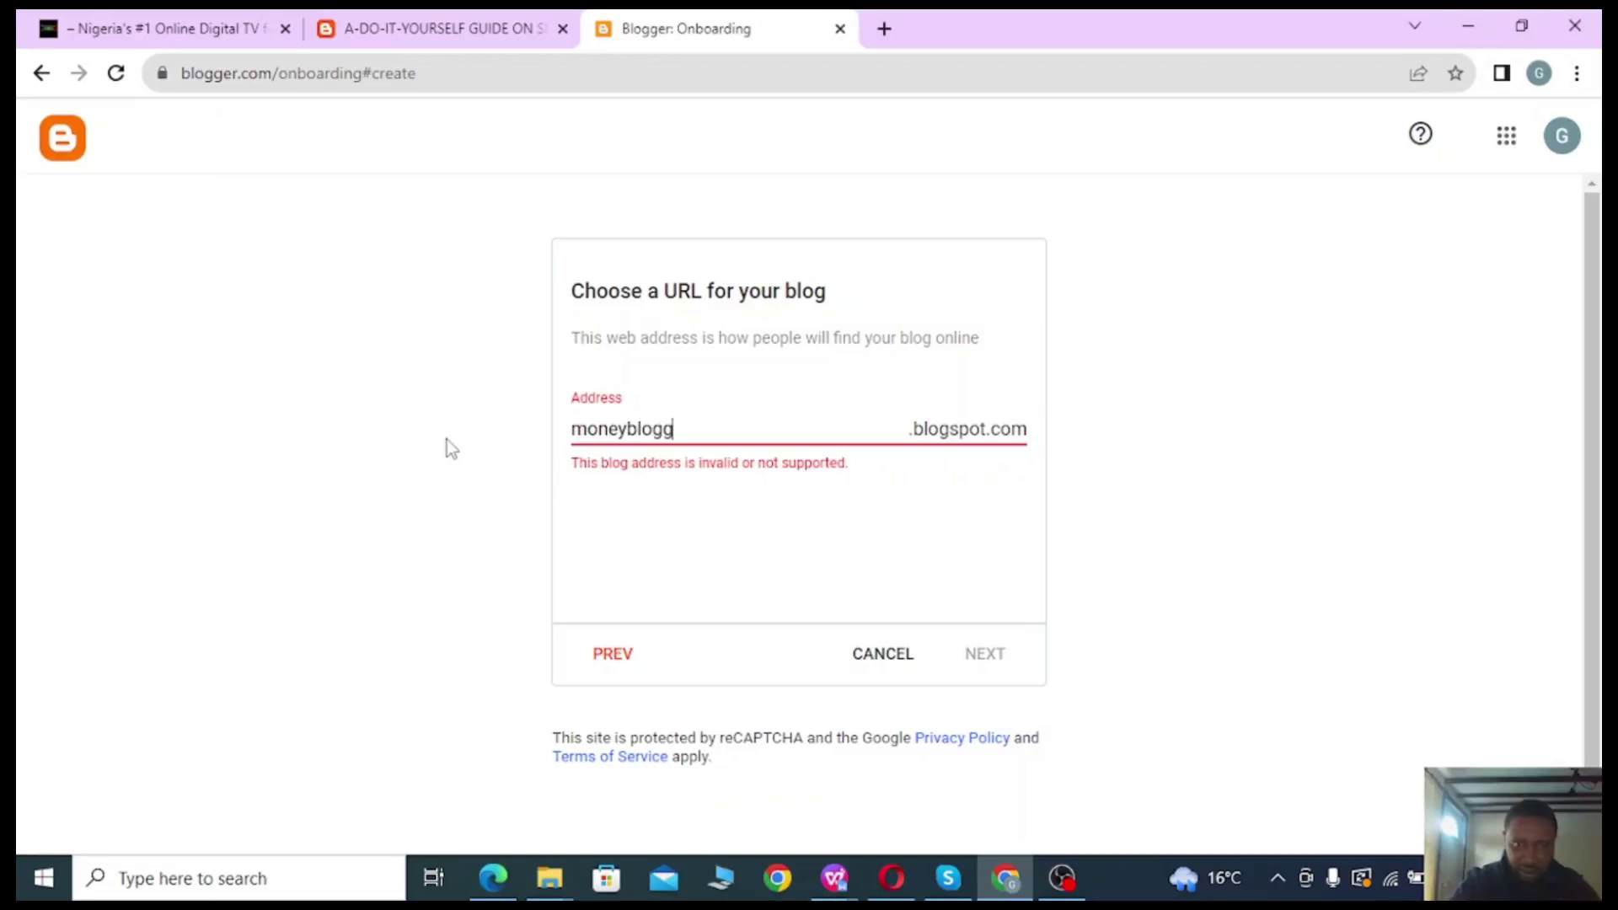
type("ing247")
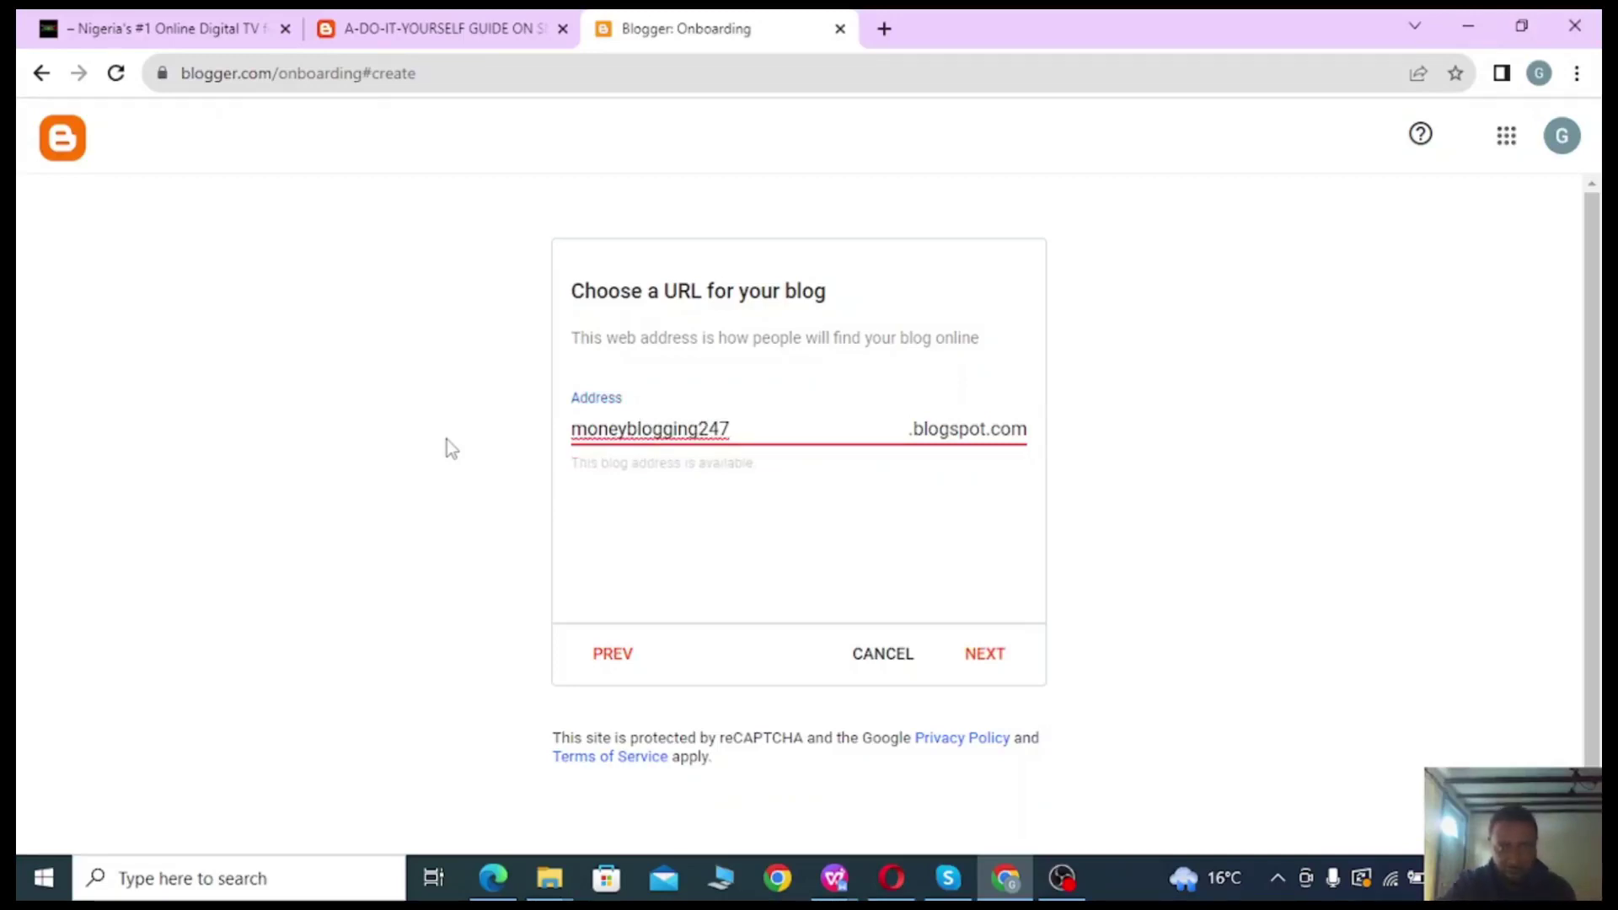
left_click(986, 654)
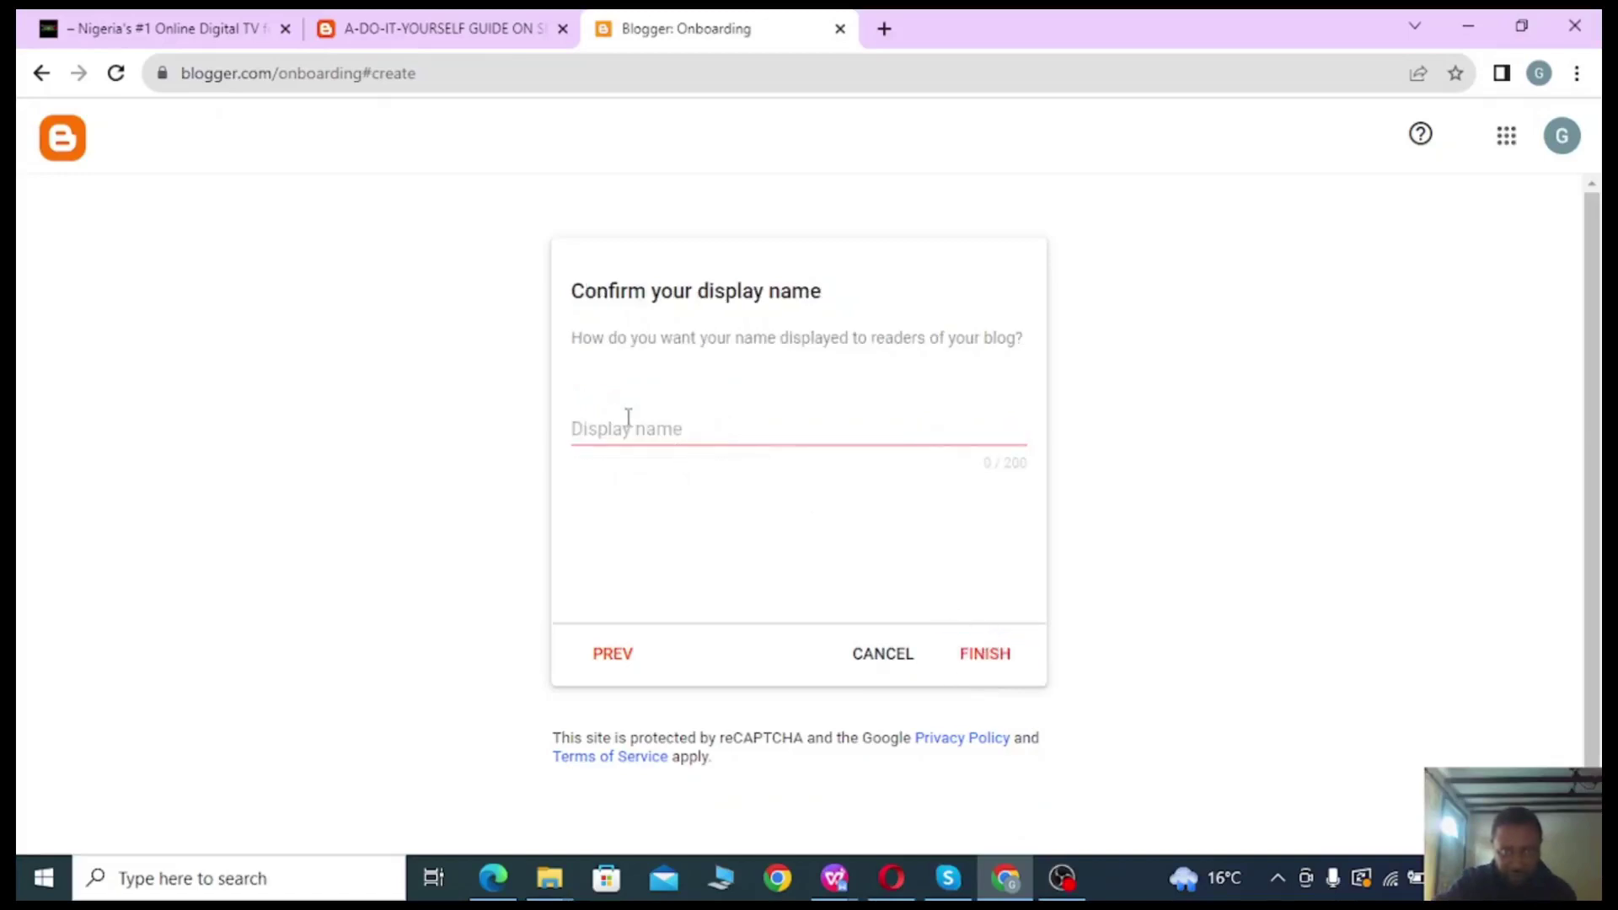
left_click_drag(567, 300, 839, 305)
left_click_drag(578, 349, 906, 339)
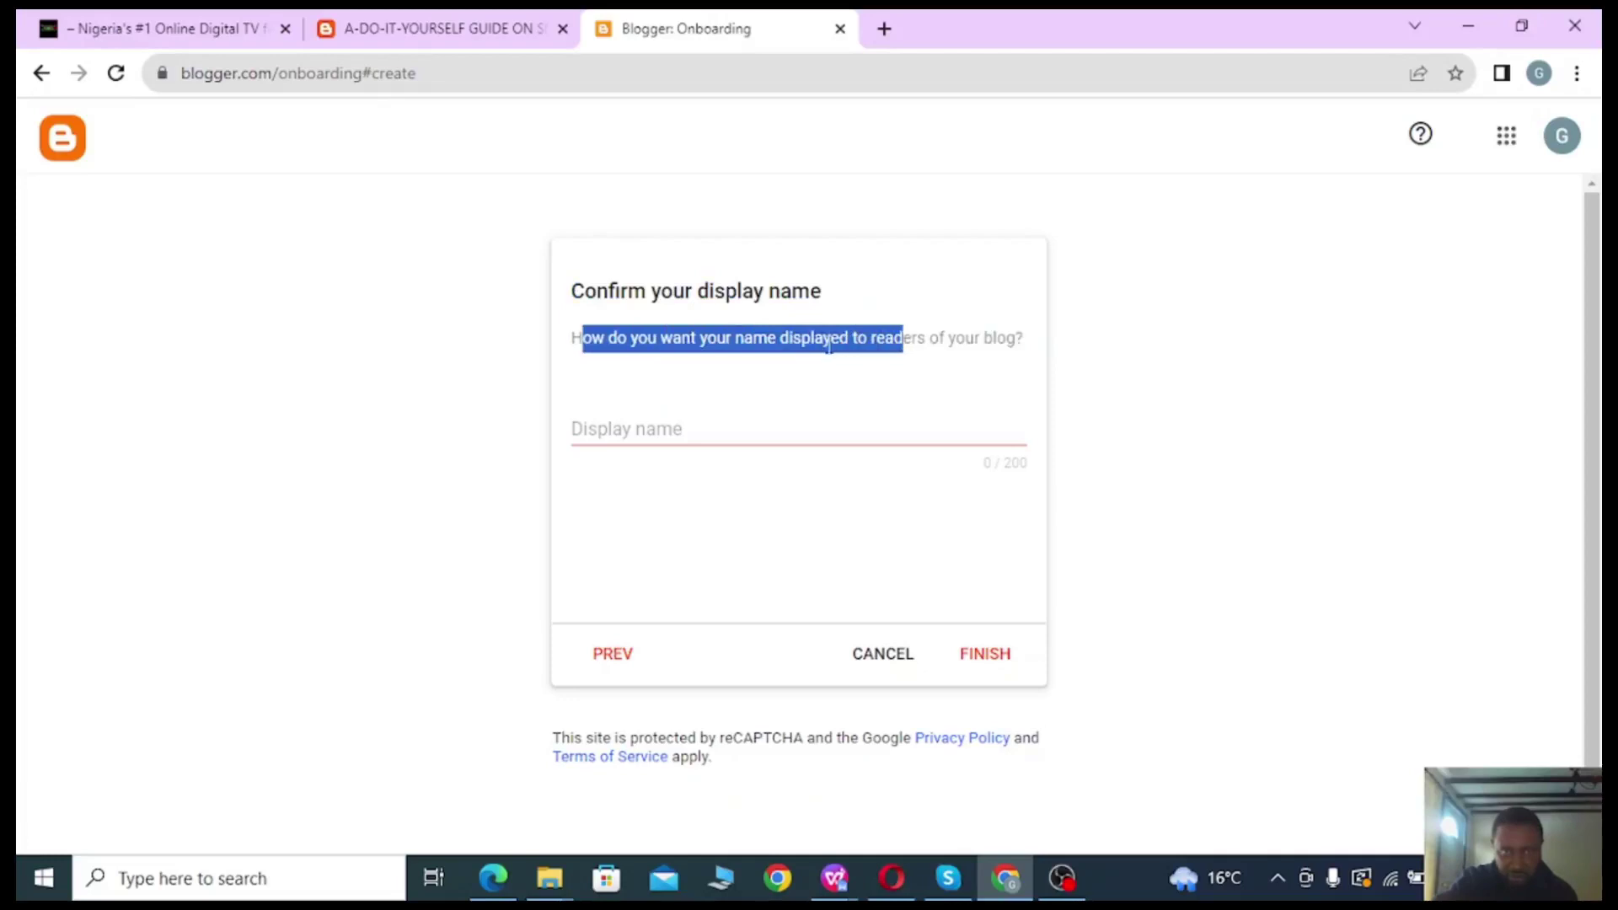
left_click(654, 430)
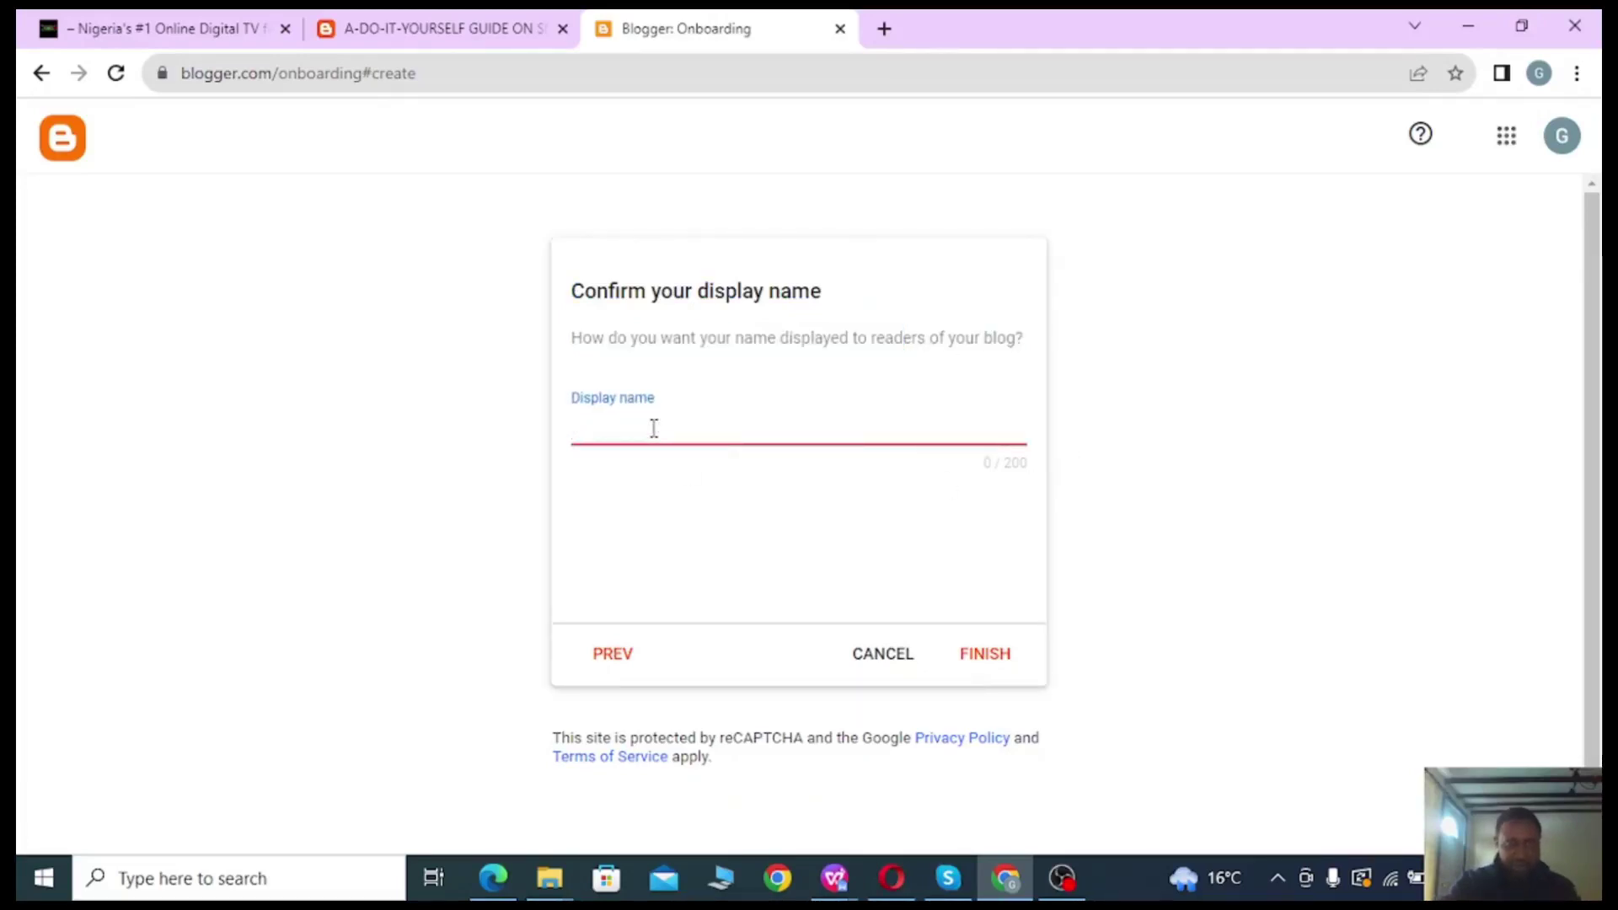
type("HOW TO M")
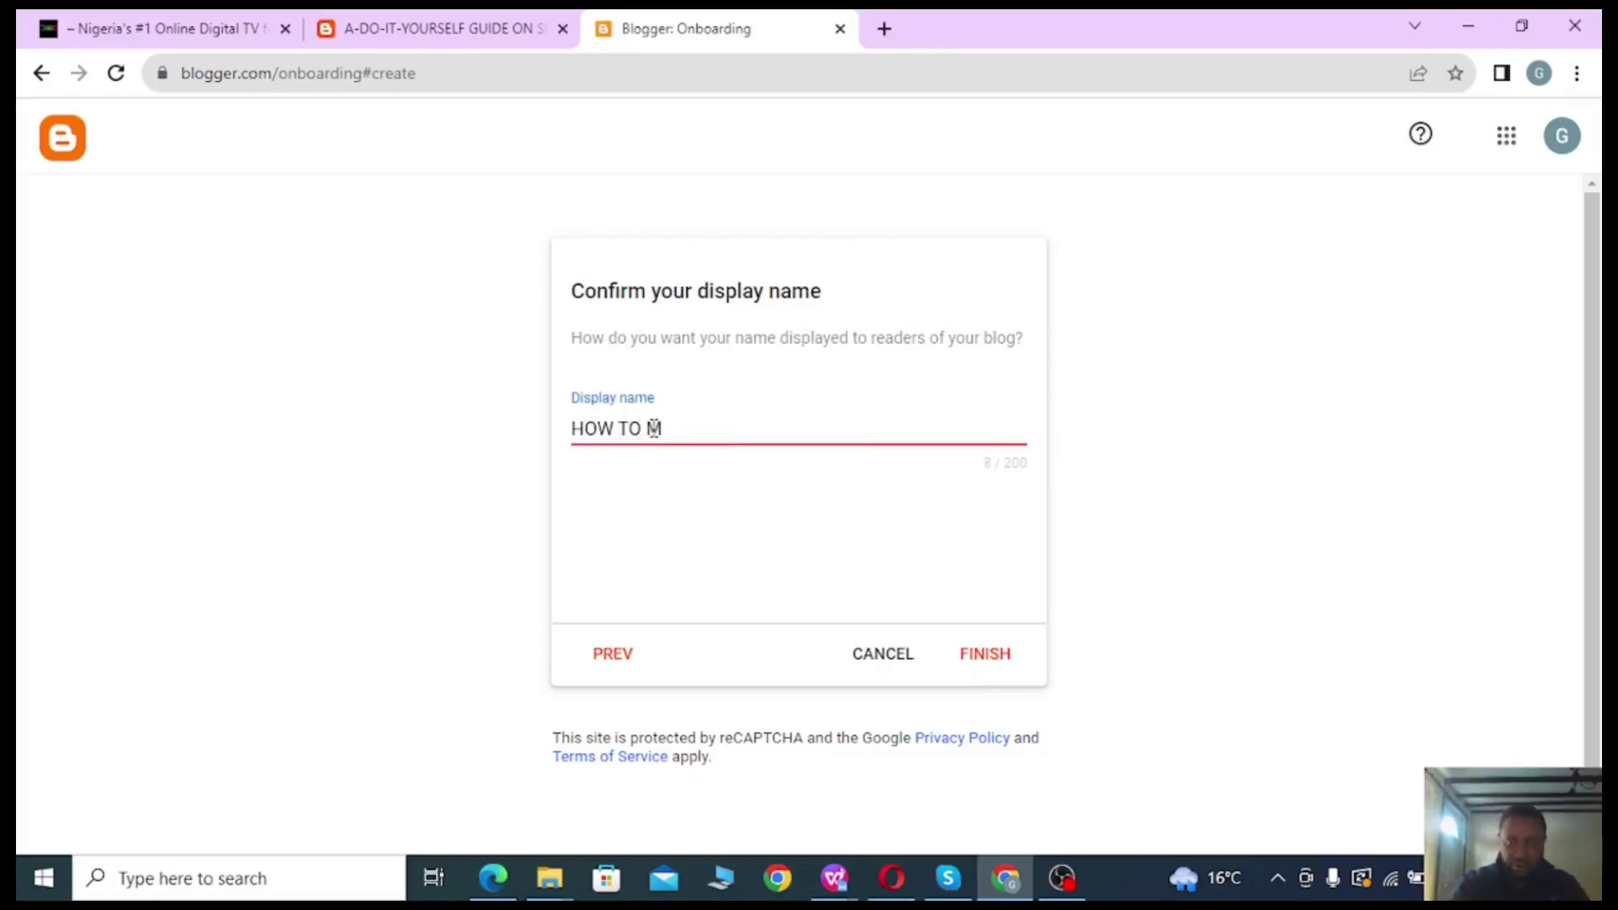
type("AKE")
key("BackSpace")
key("BackSpace")
key("BackSpace")
key("BackSpace")
key("BackSpace")
key("BackSpace")
key("BackSpace")
key("BackSpace")
key("BackSpace")
key("BackSpace")
key("BackSpace")
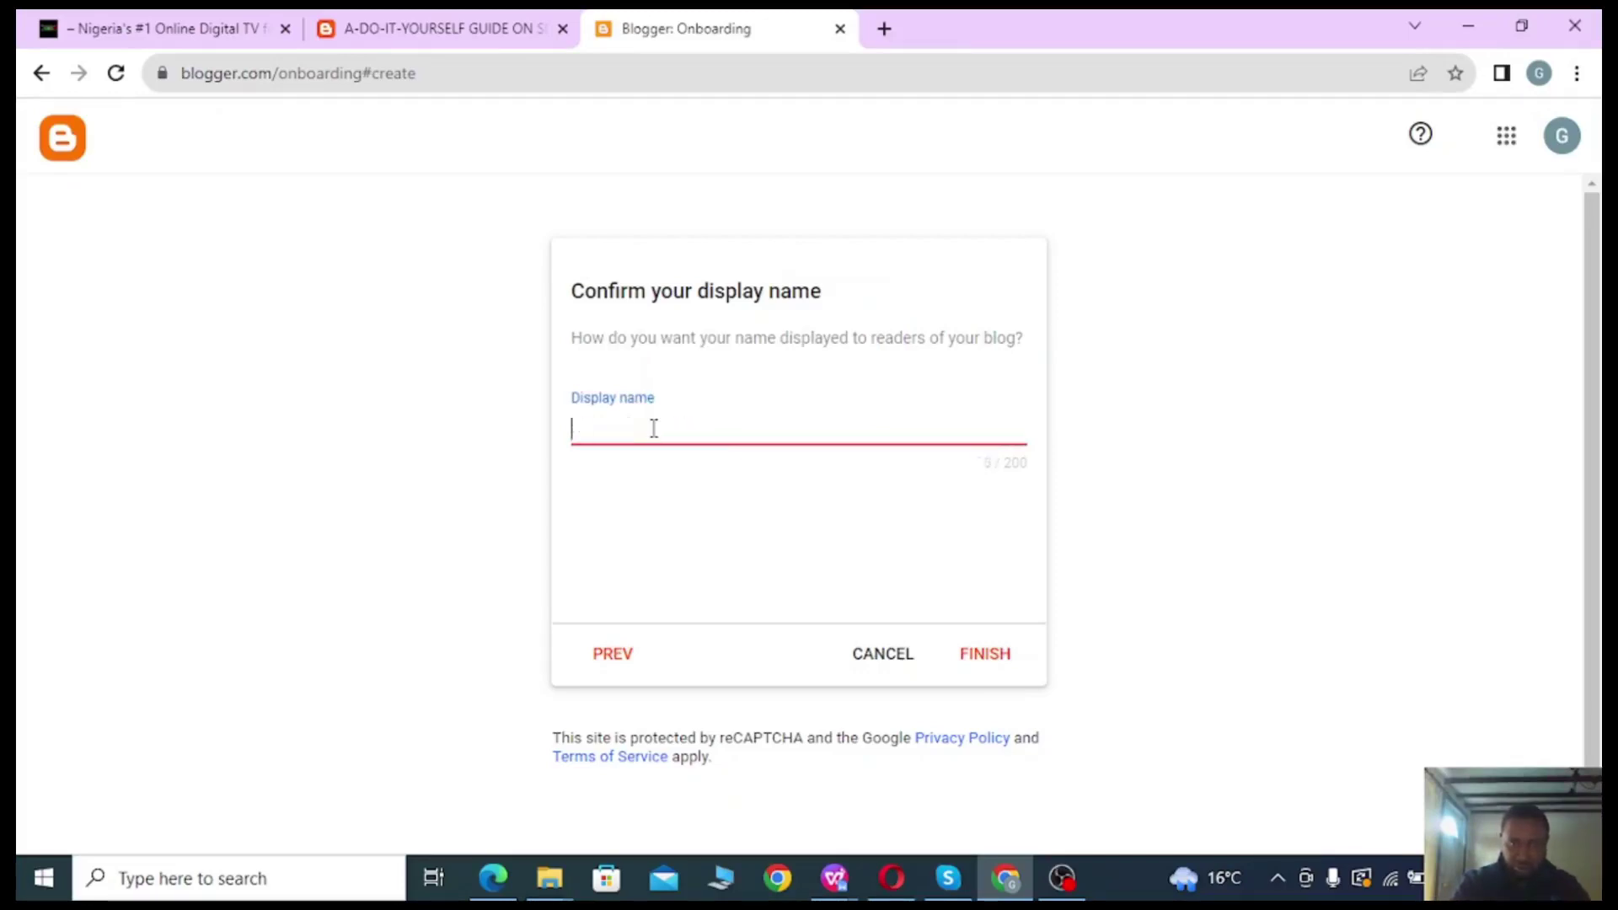
Set the display name to MAKE MONEY ONLINE and finish creating the blog.
type("MAKE MONEY ONLINE")
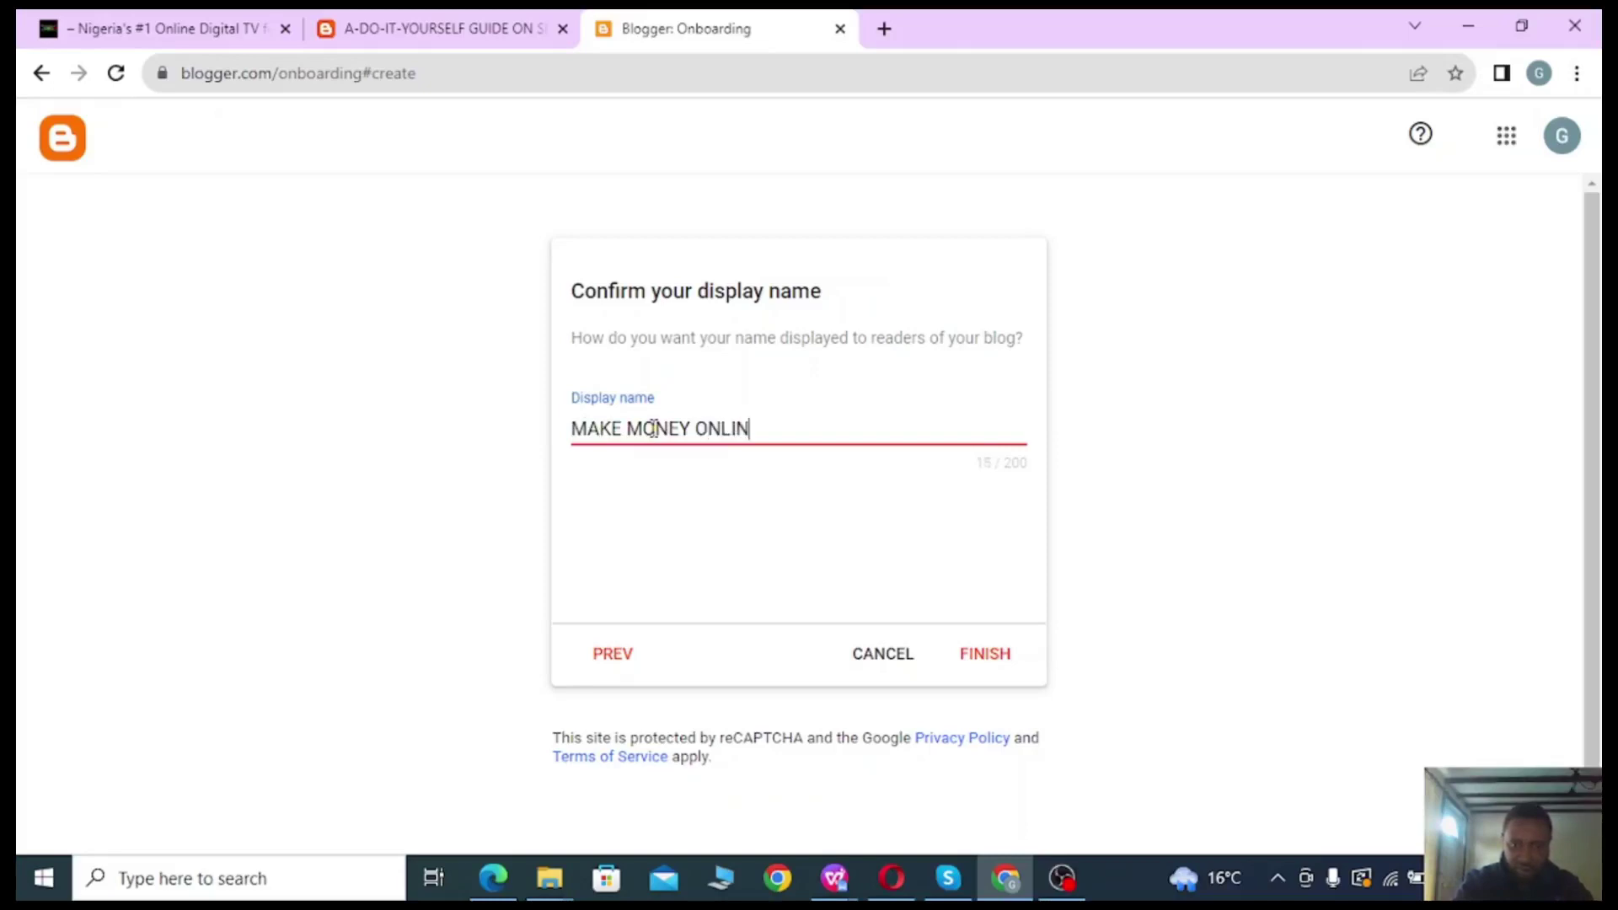
left_click(1349, 624)
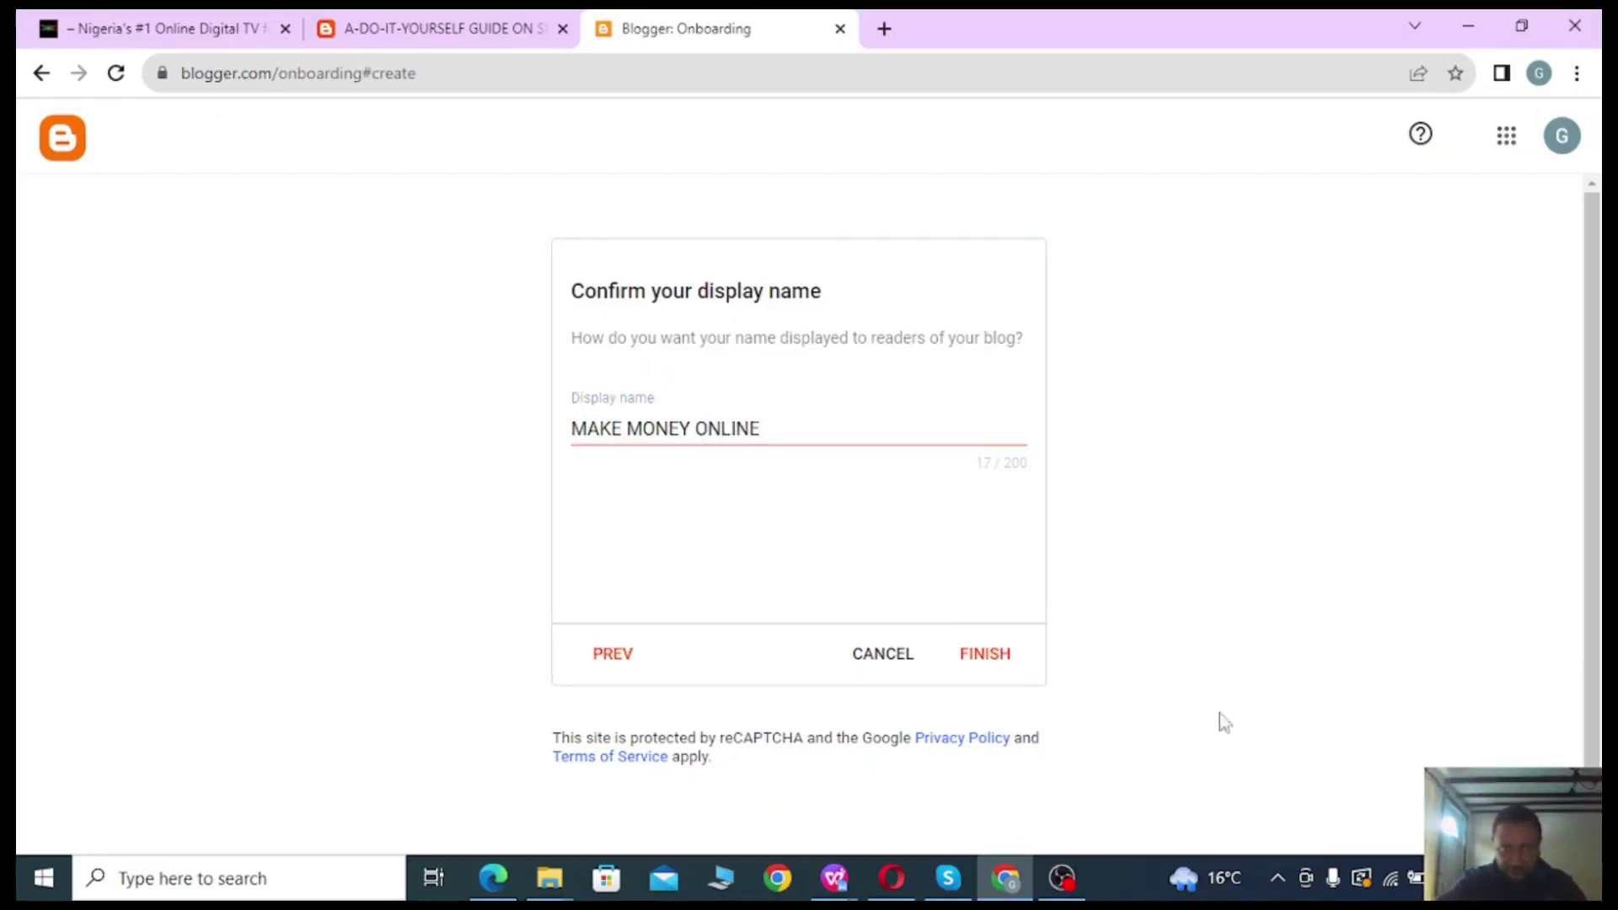
left_click(980, 658)
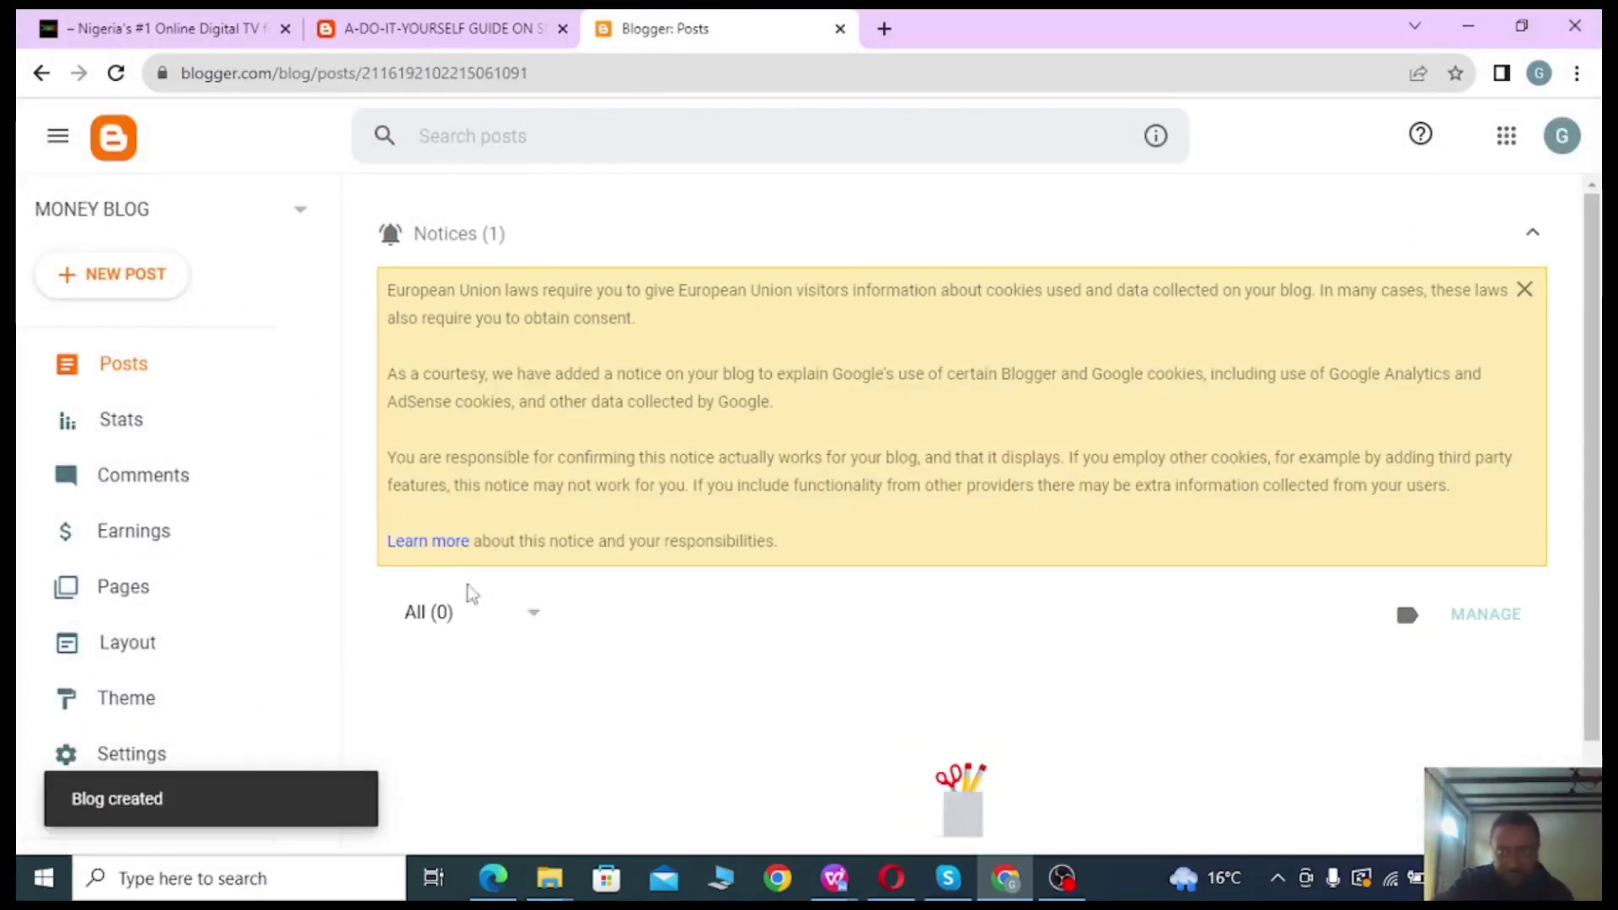
Look over the new blog's posts page and blog list, and dismiss the European Union cookie notice.
scroll(632, 582, "down", 2)
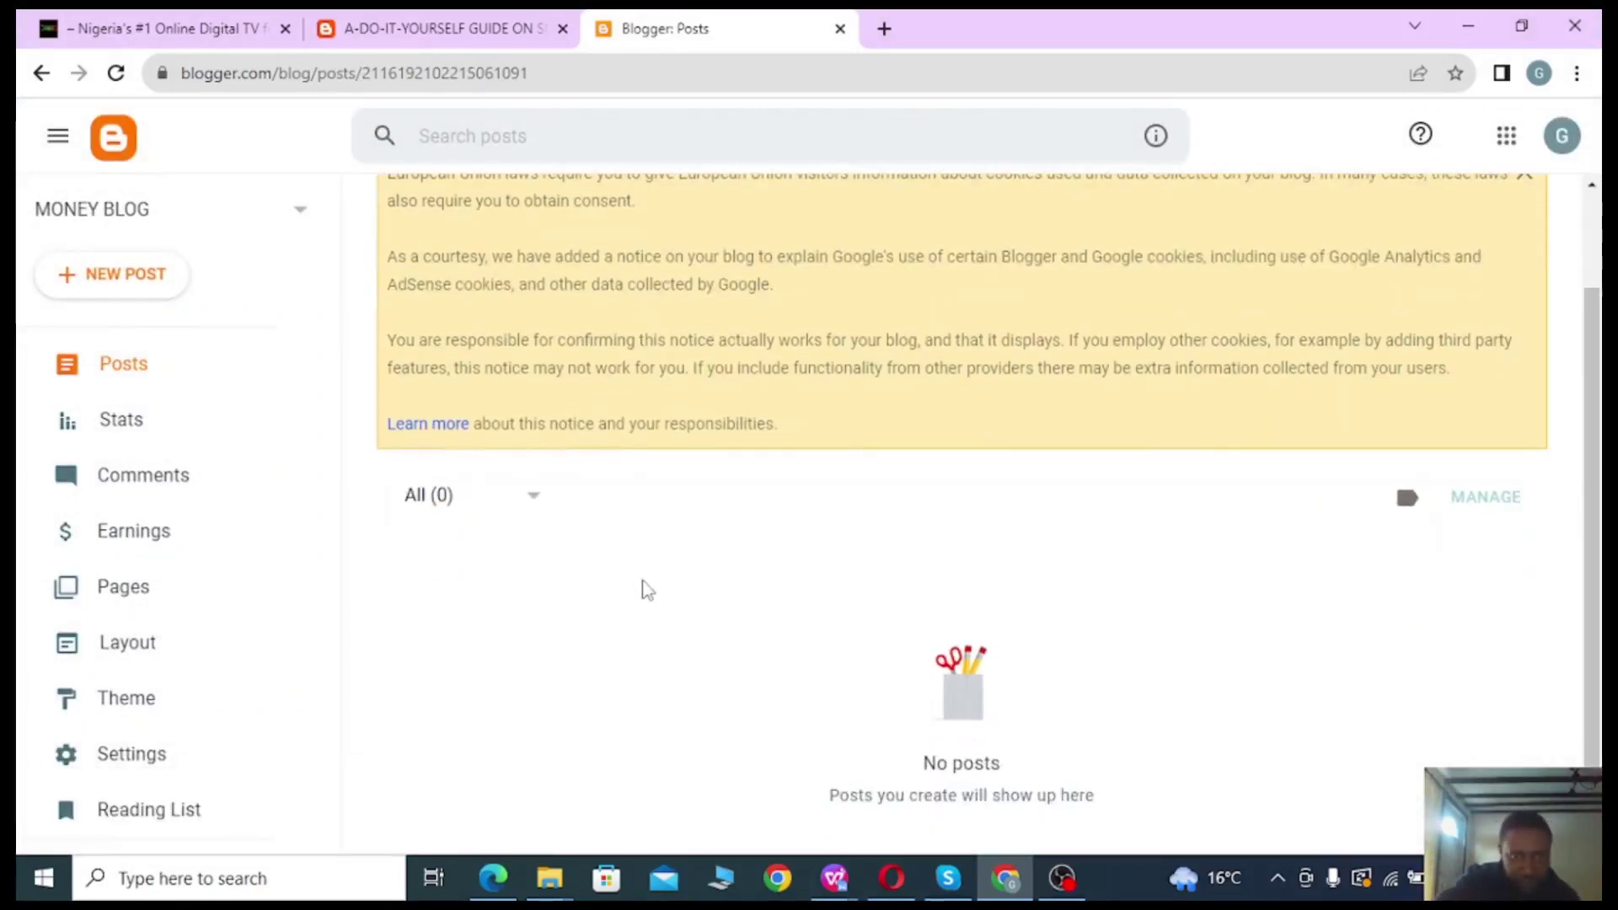
scroll(644, 588, "up", 2)
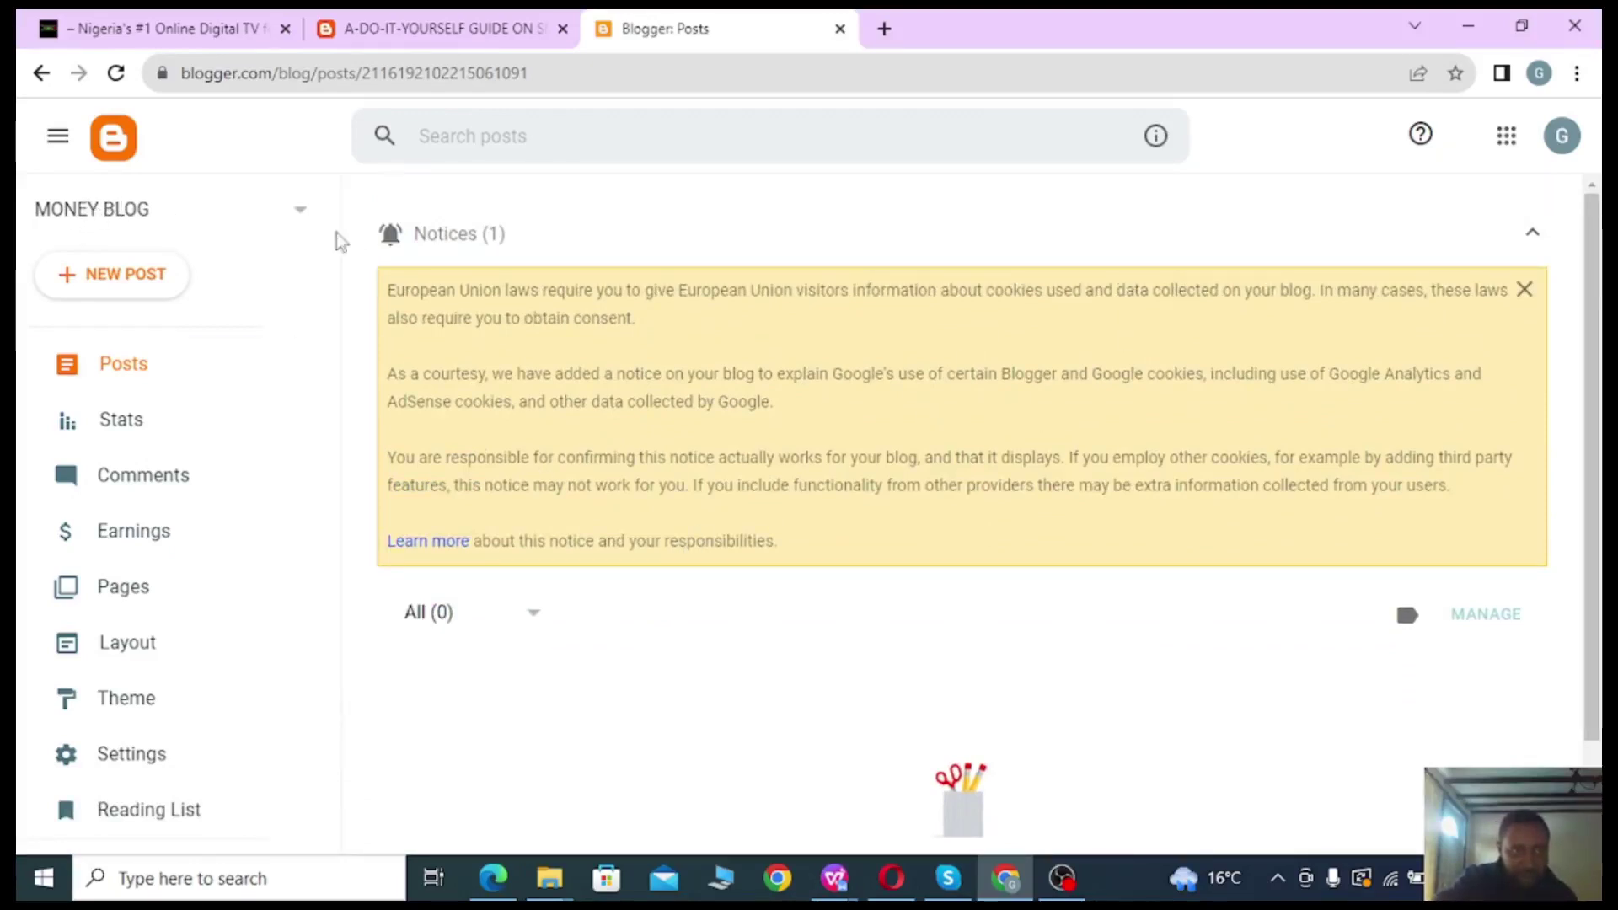
left_click(283, 217)
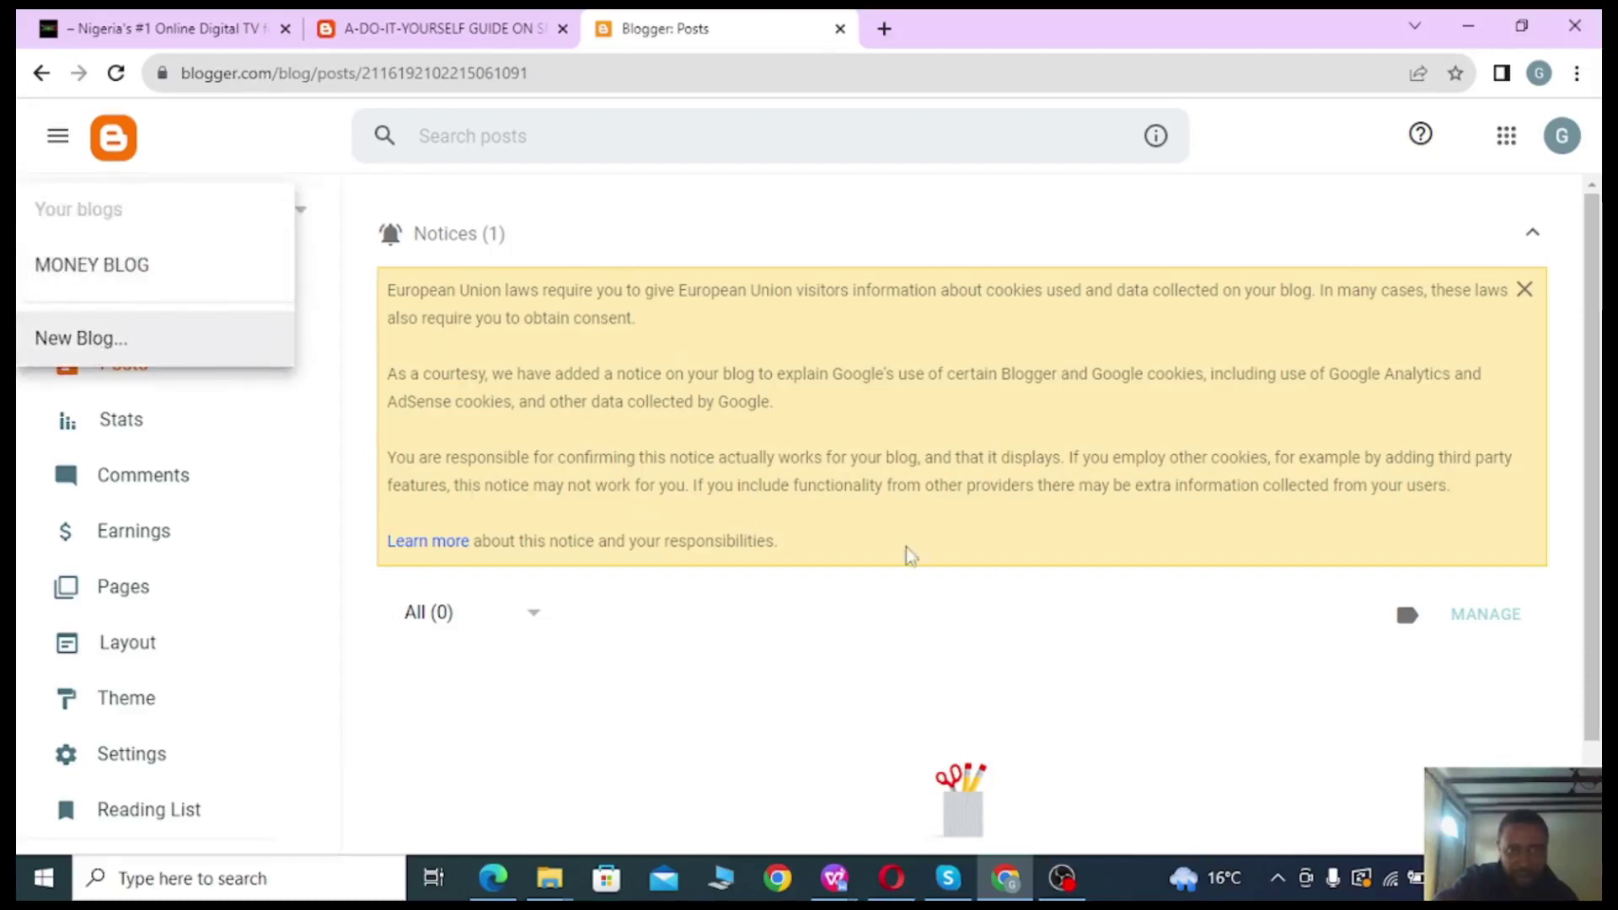
left_click(902, 611)
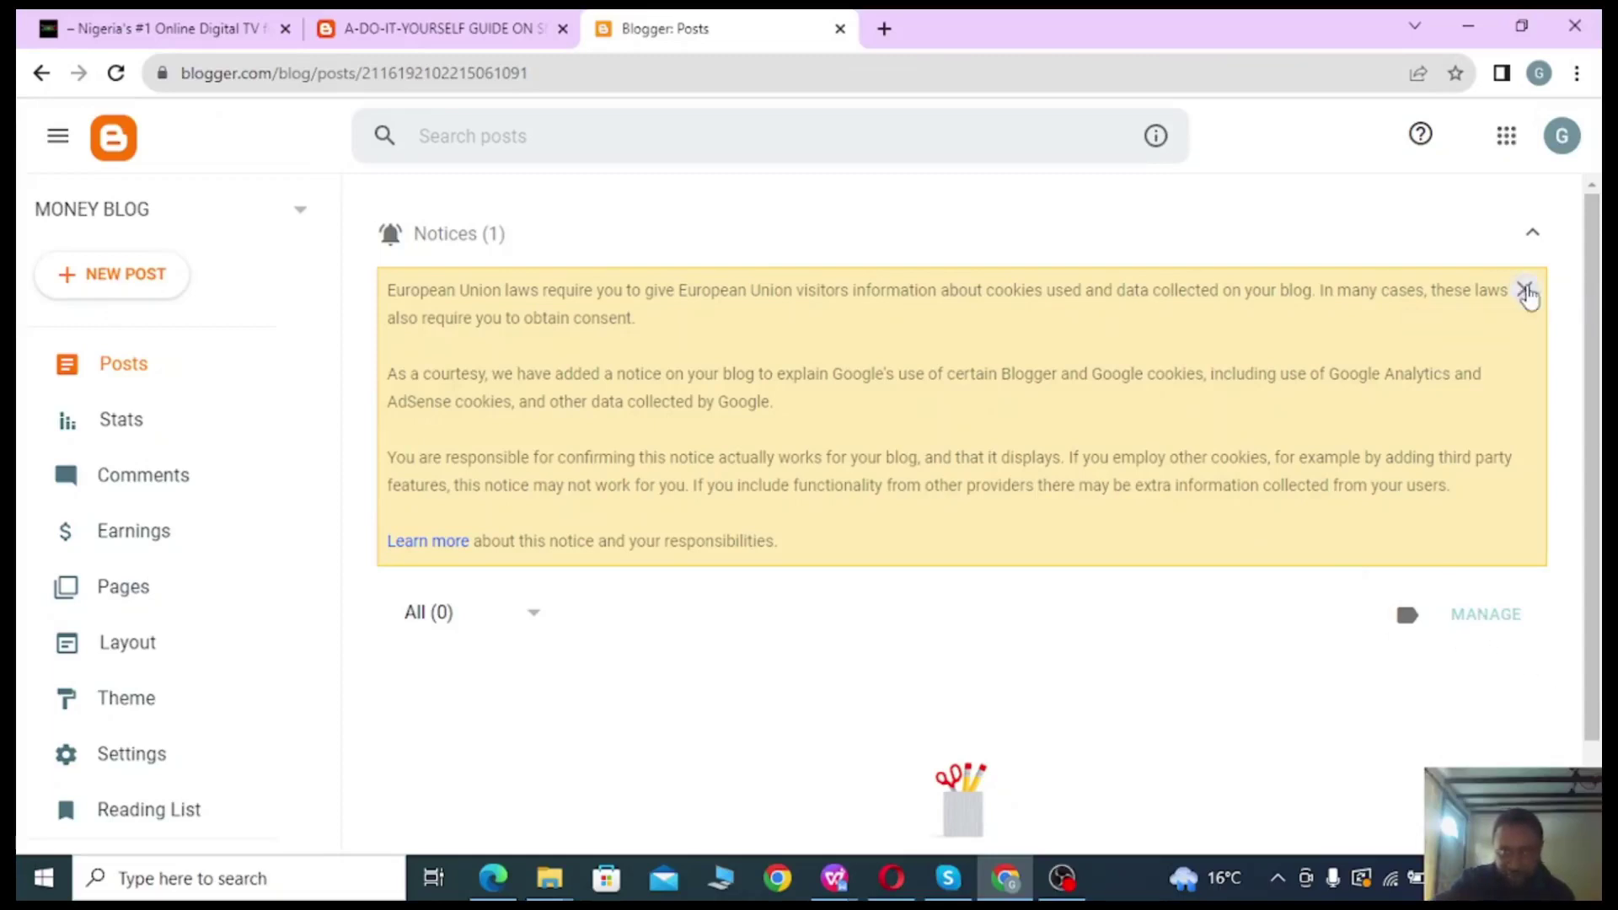
left_click(1527, 292)
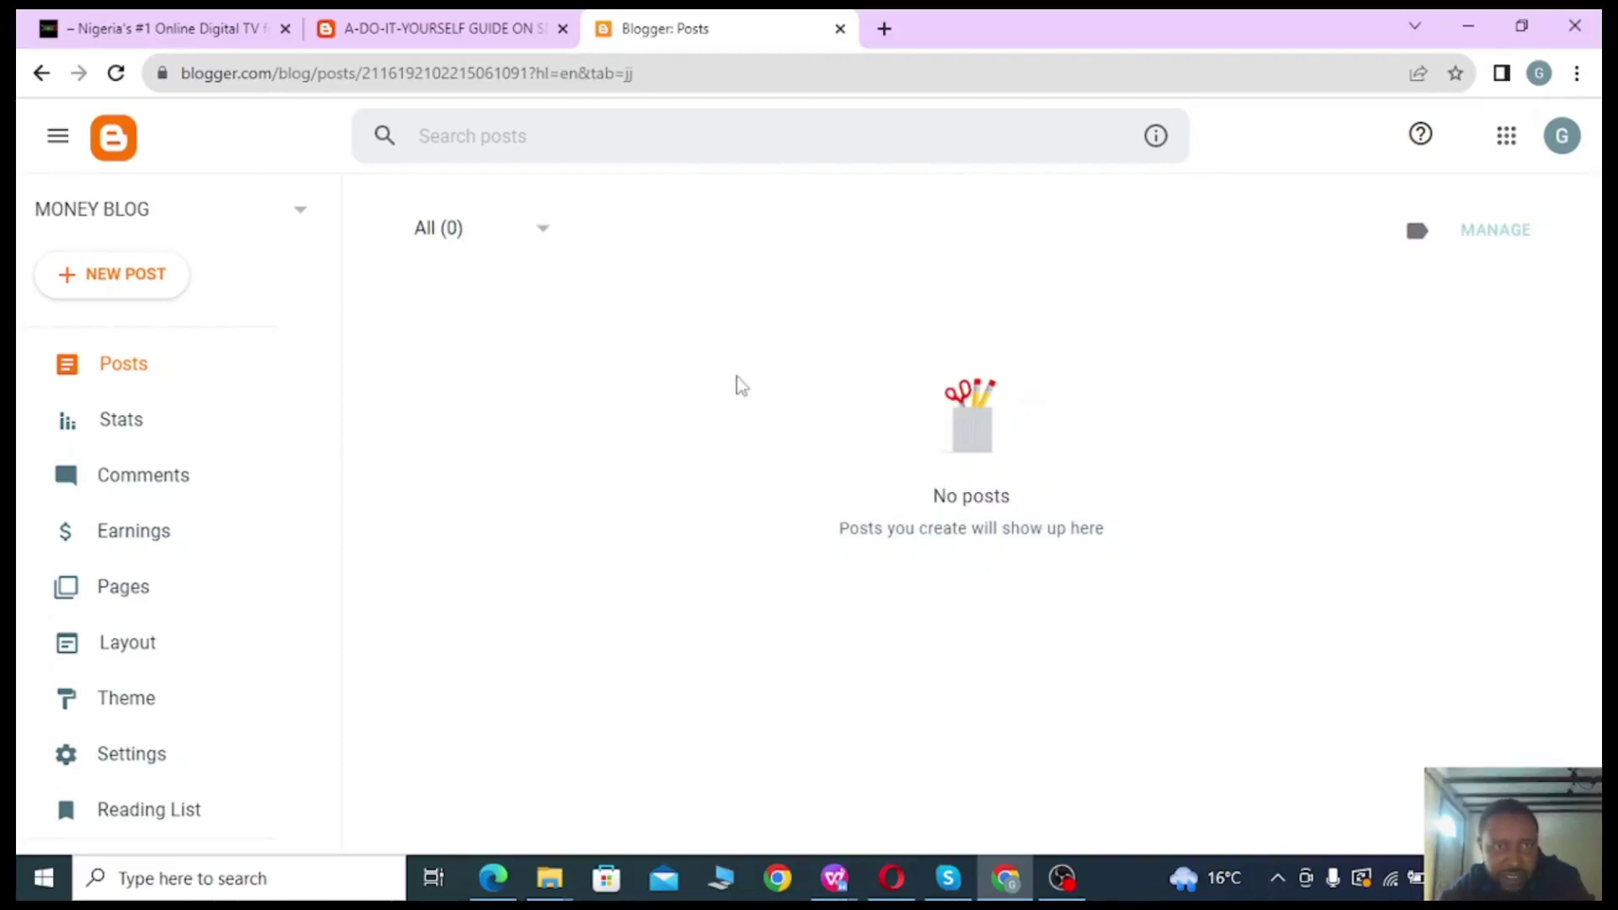
Open the live blog at moneyblogging247.blogspot.com in a new browser tab.
left_click(884, 29)
left_click(547, 72)
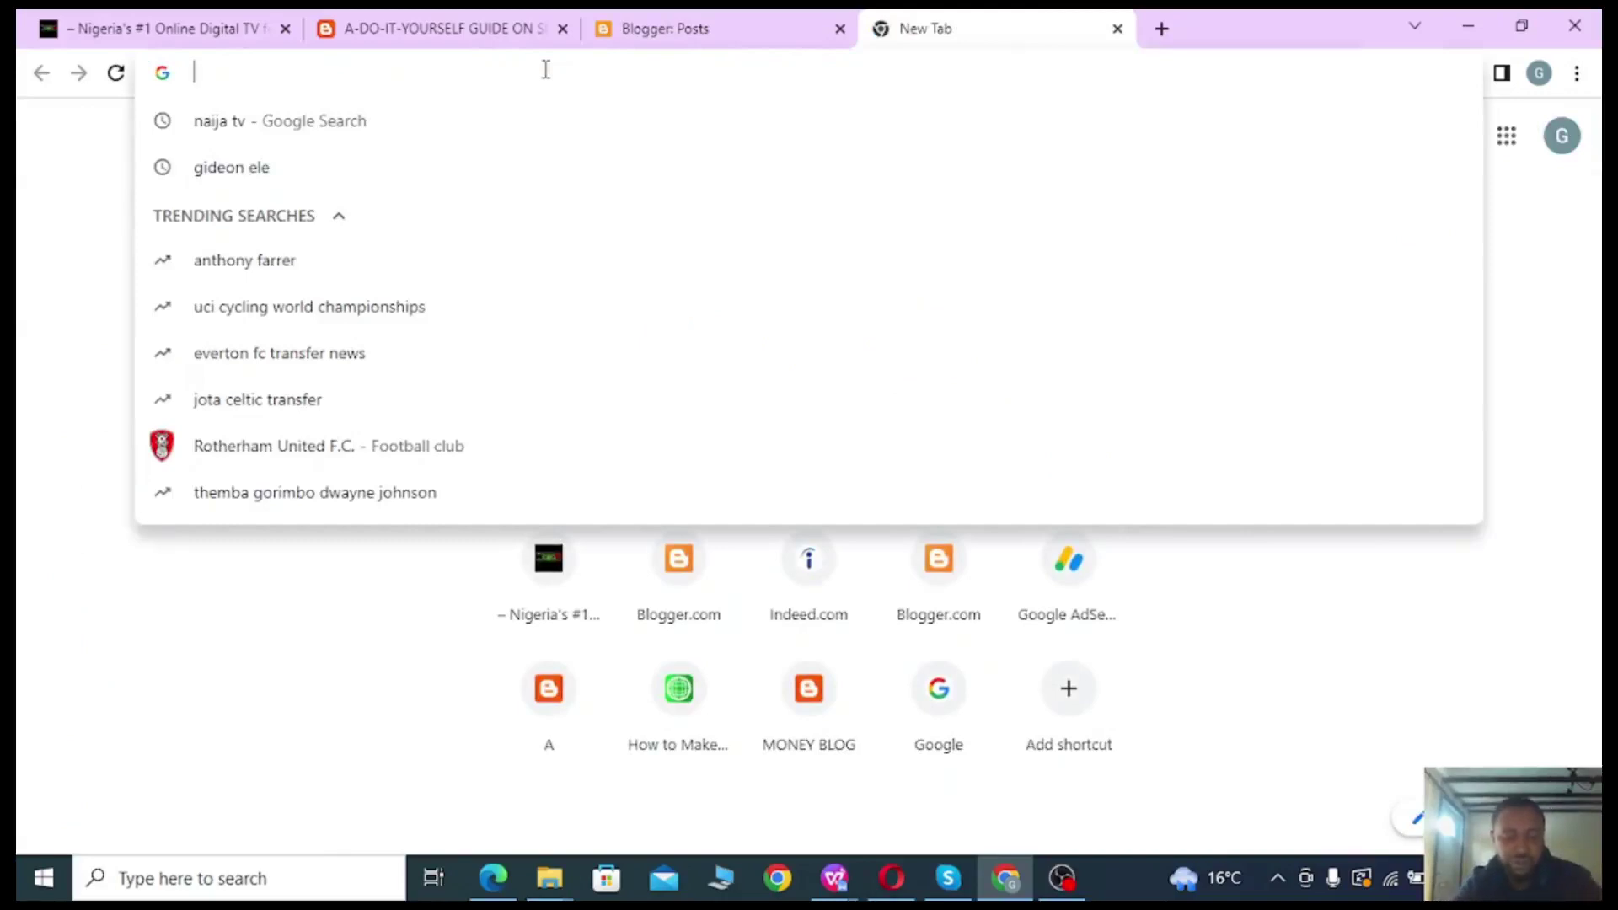
type("moneyblogging247.blogspot.com")
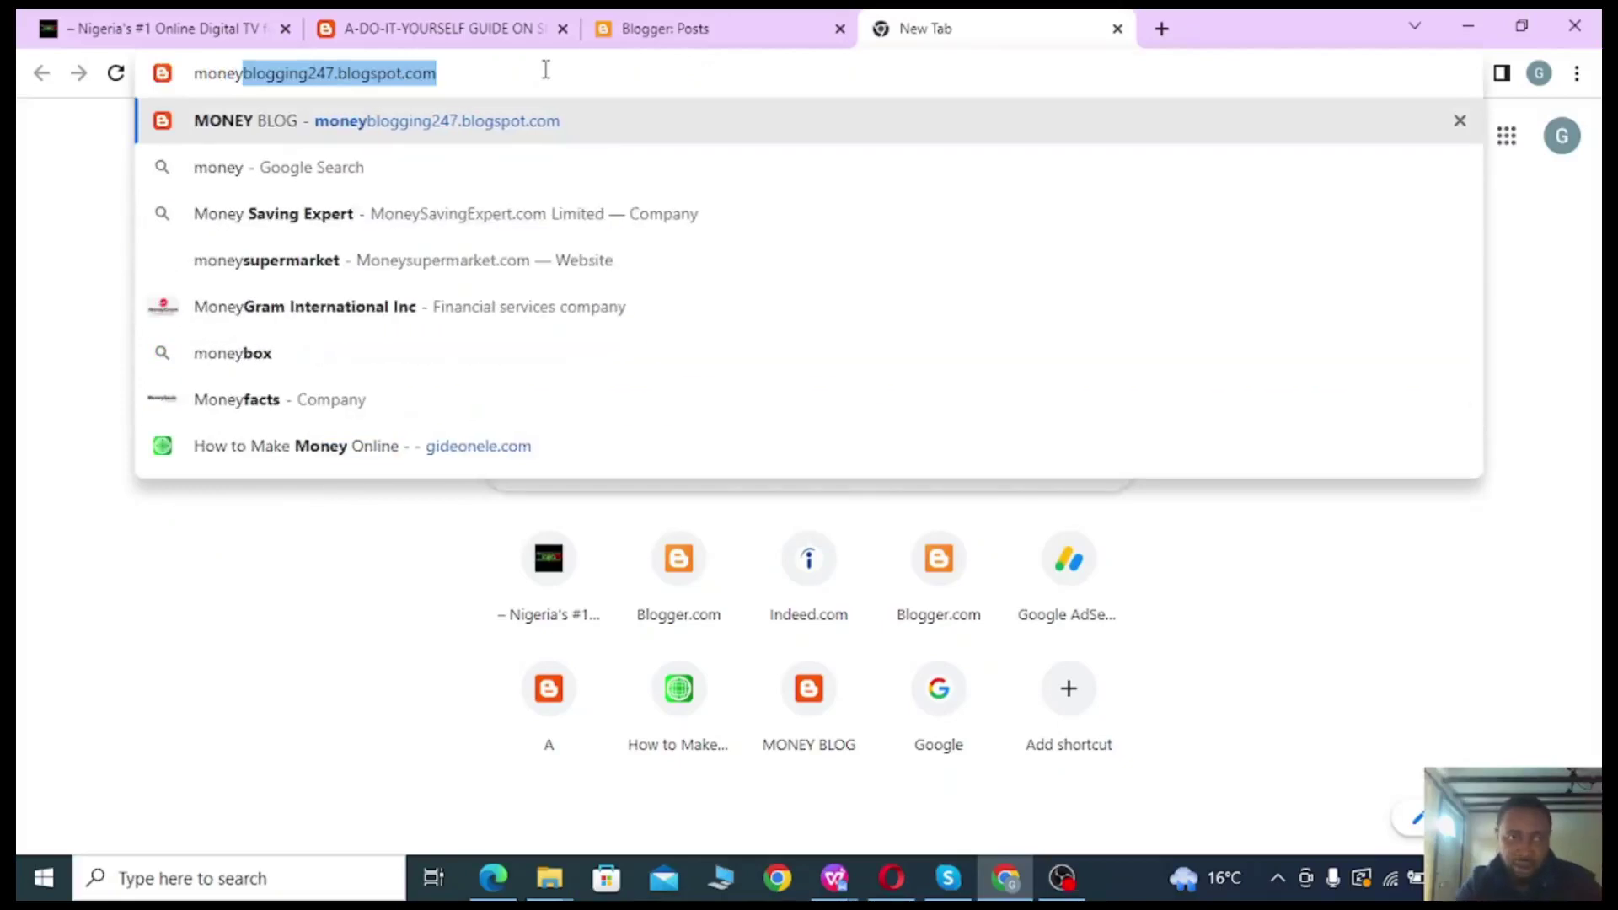
key("Return")
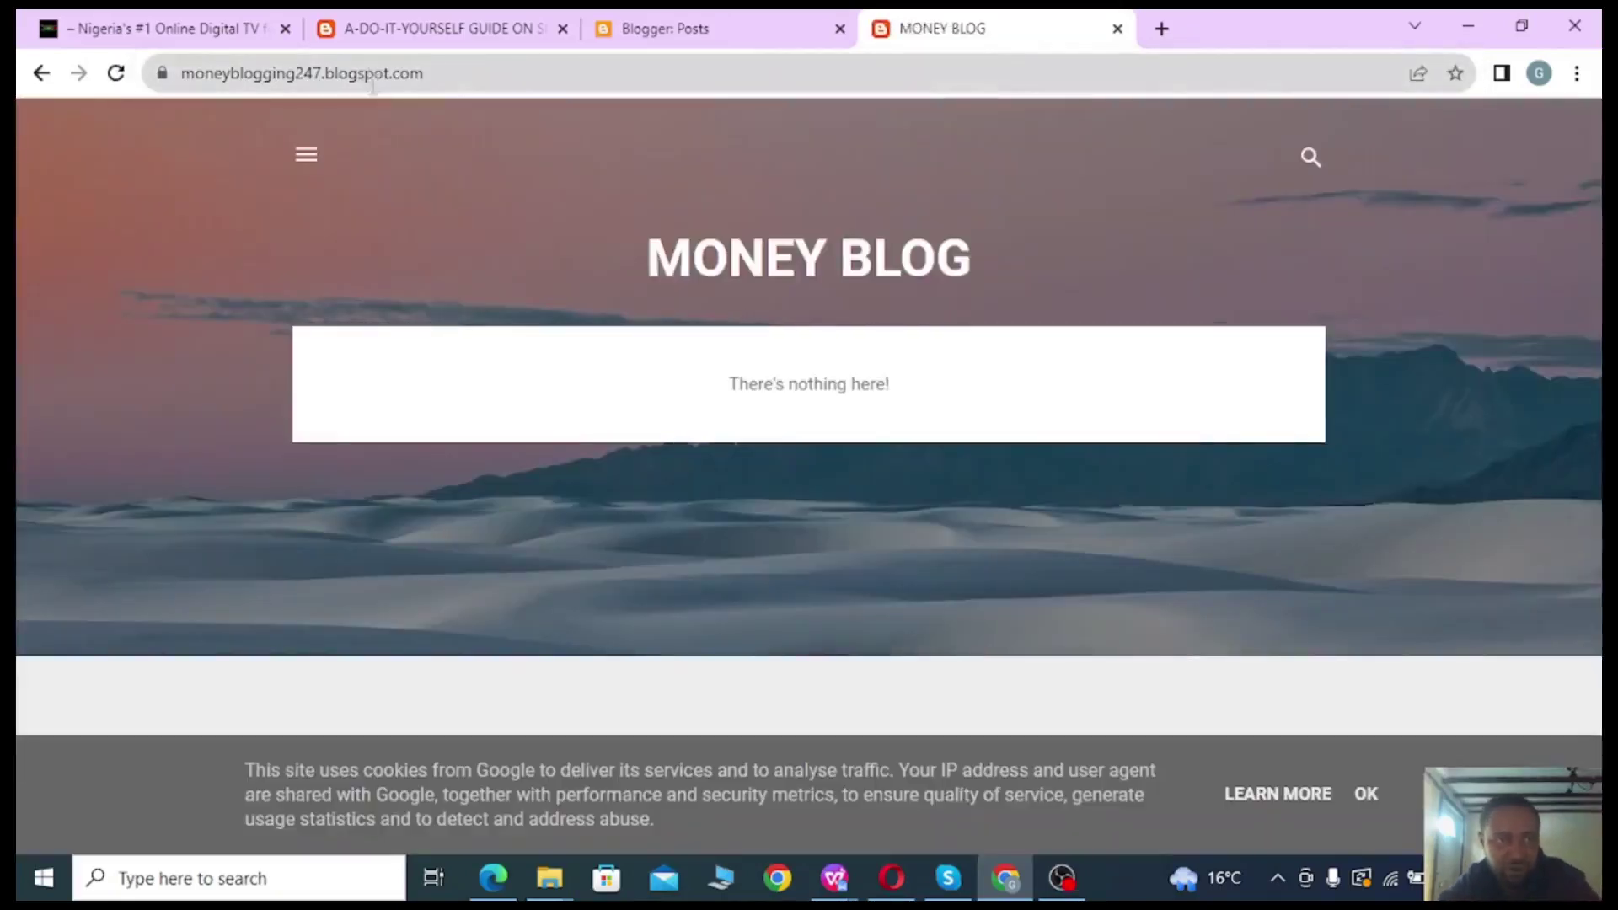
Examine the live blog's full web address, its blogspot.com ending, and the blog title in the page header.
left_click_drag(449, 73, 219, 73)
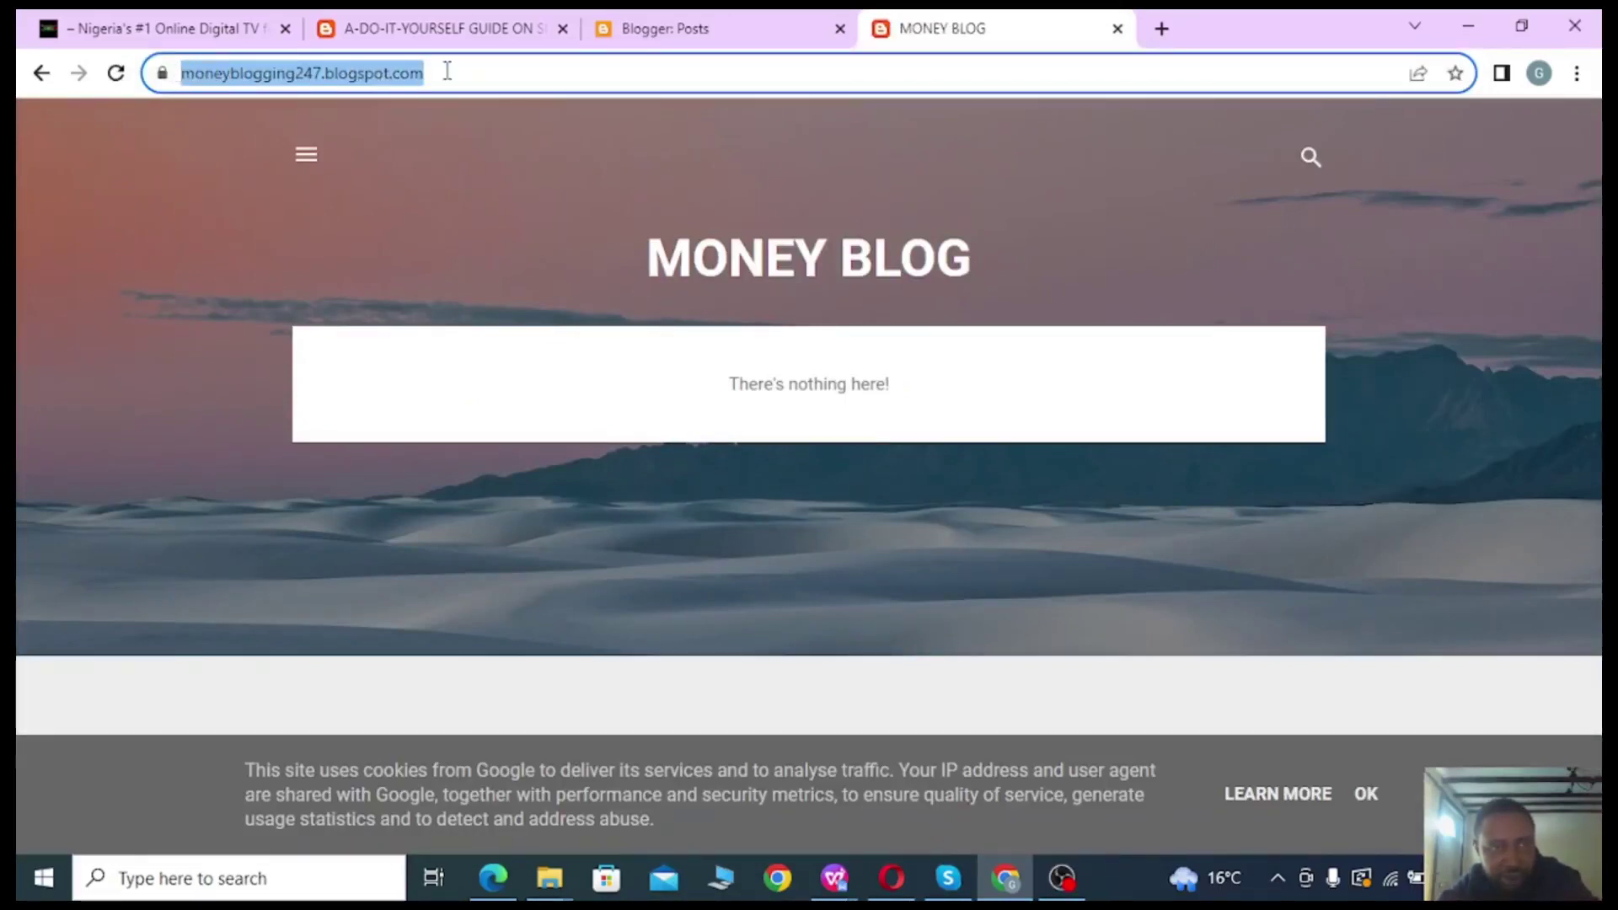
left_click(449, 71)
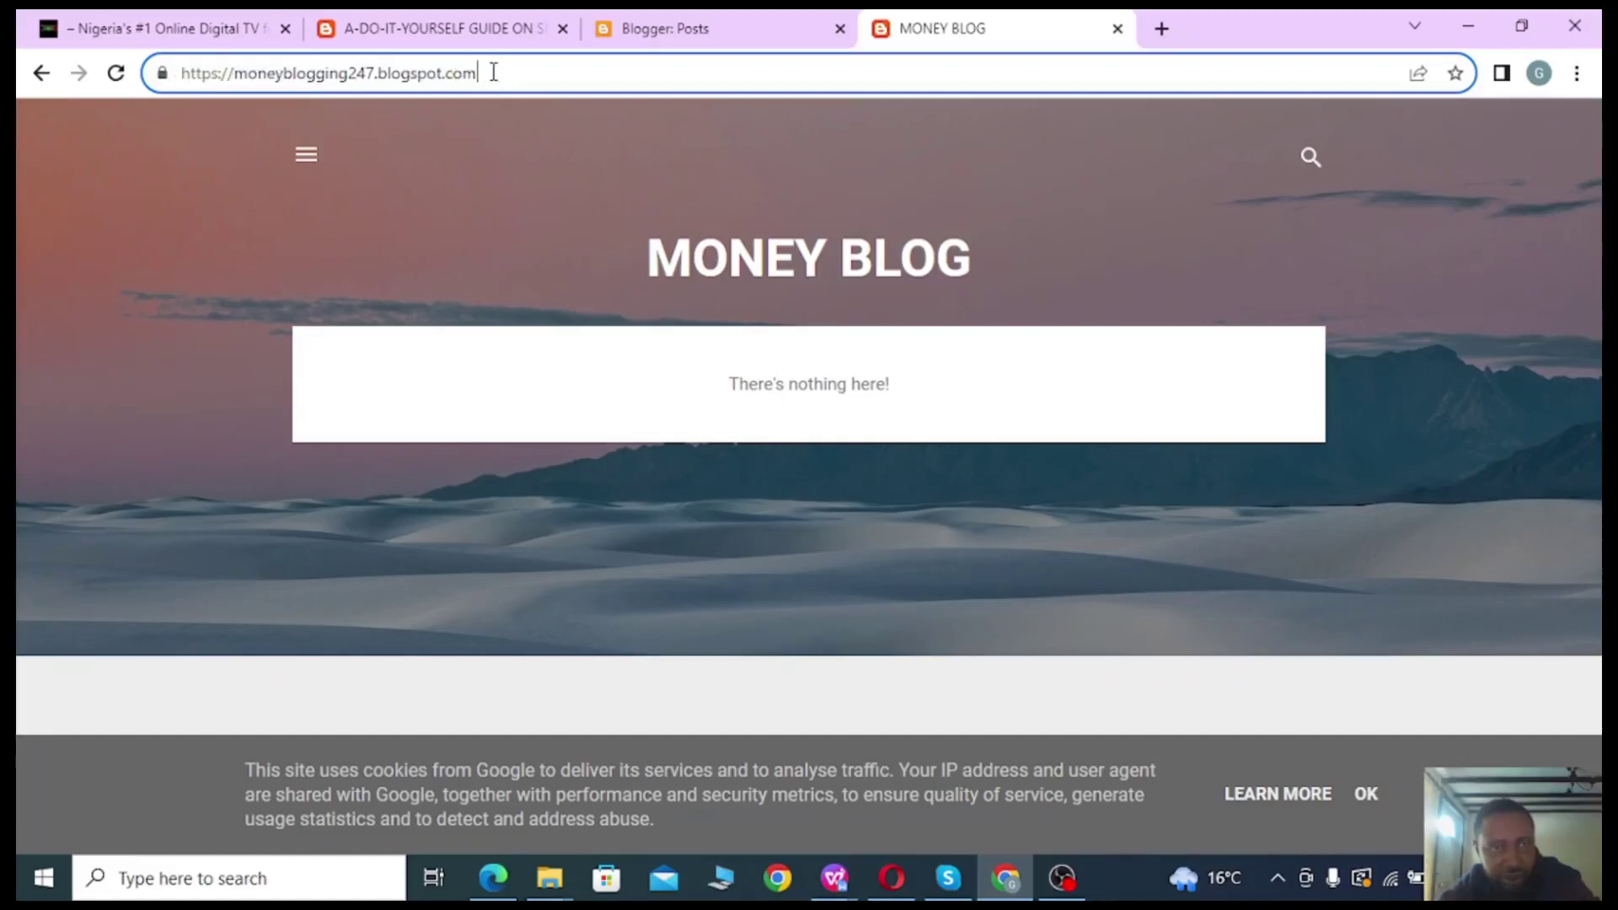
left_click_drag(494, 71, 209, 84)
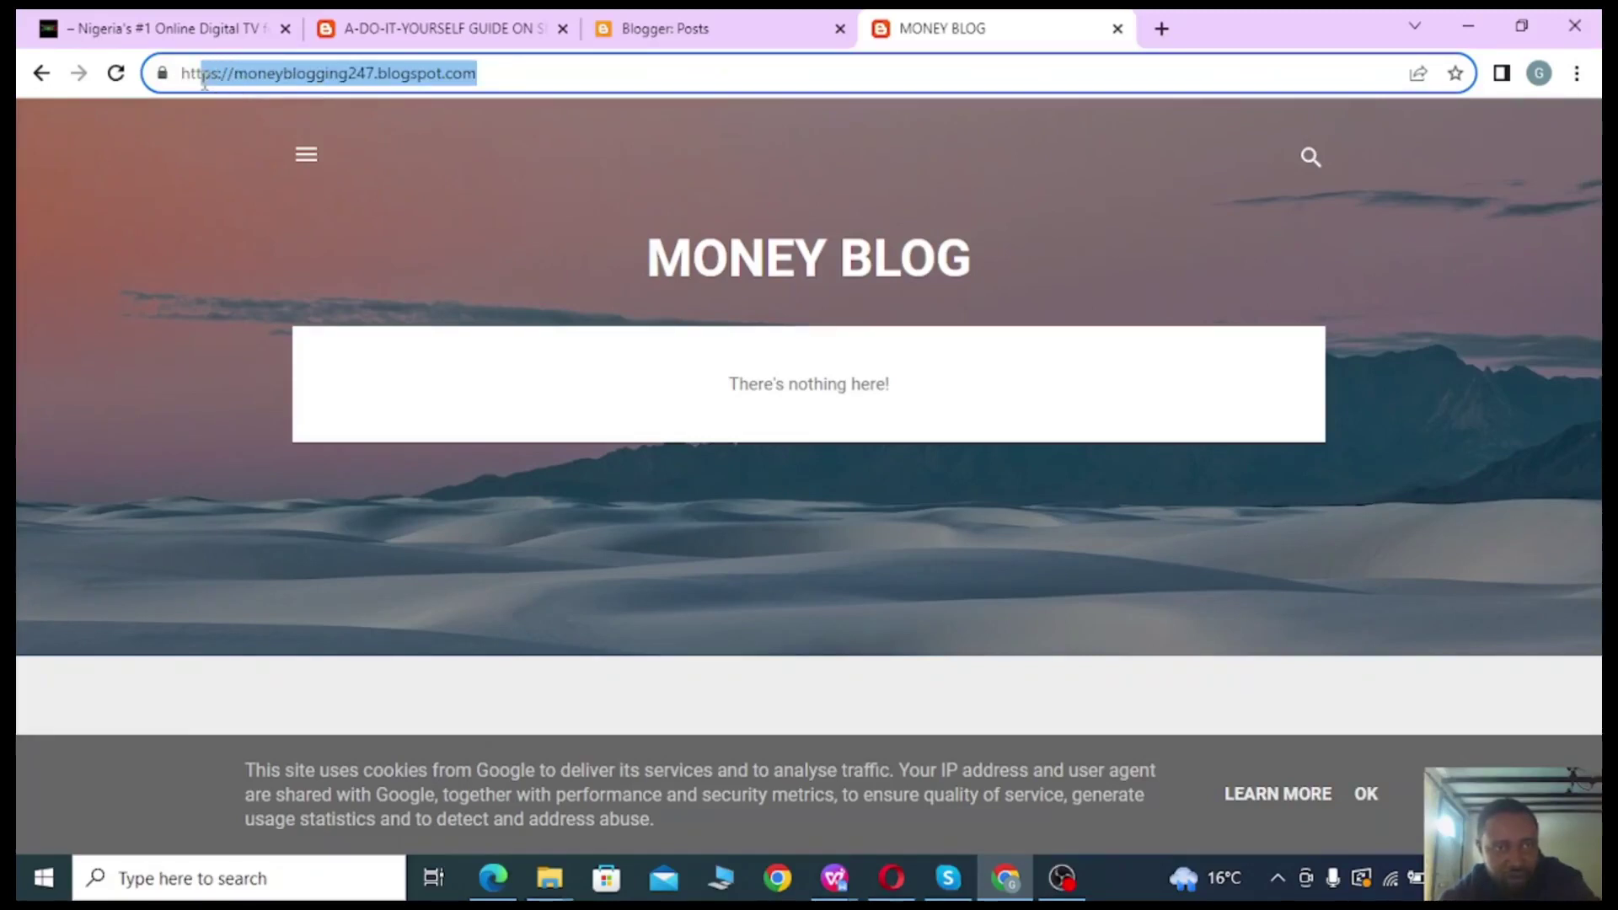
left_click(496, 69)
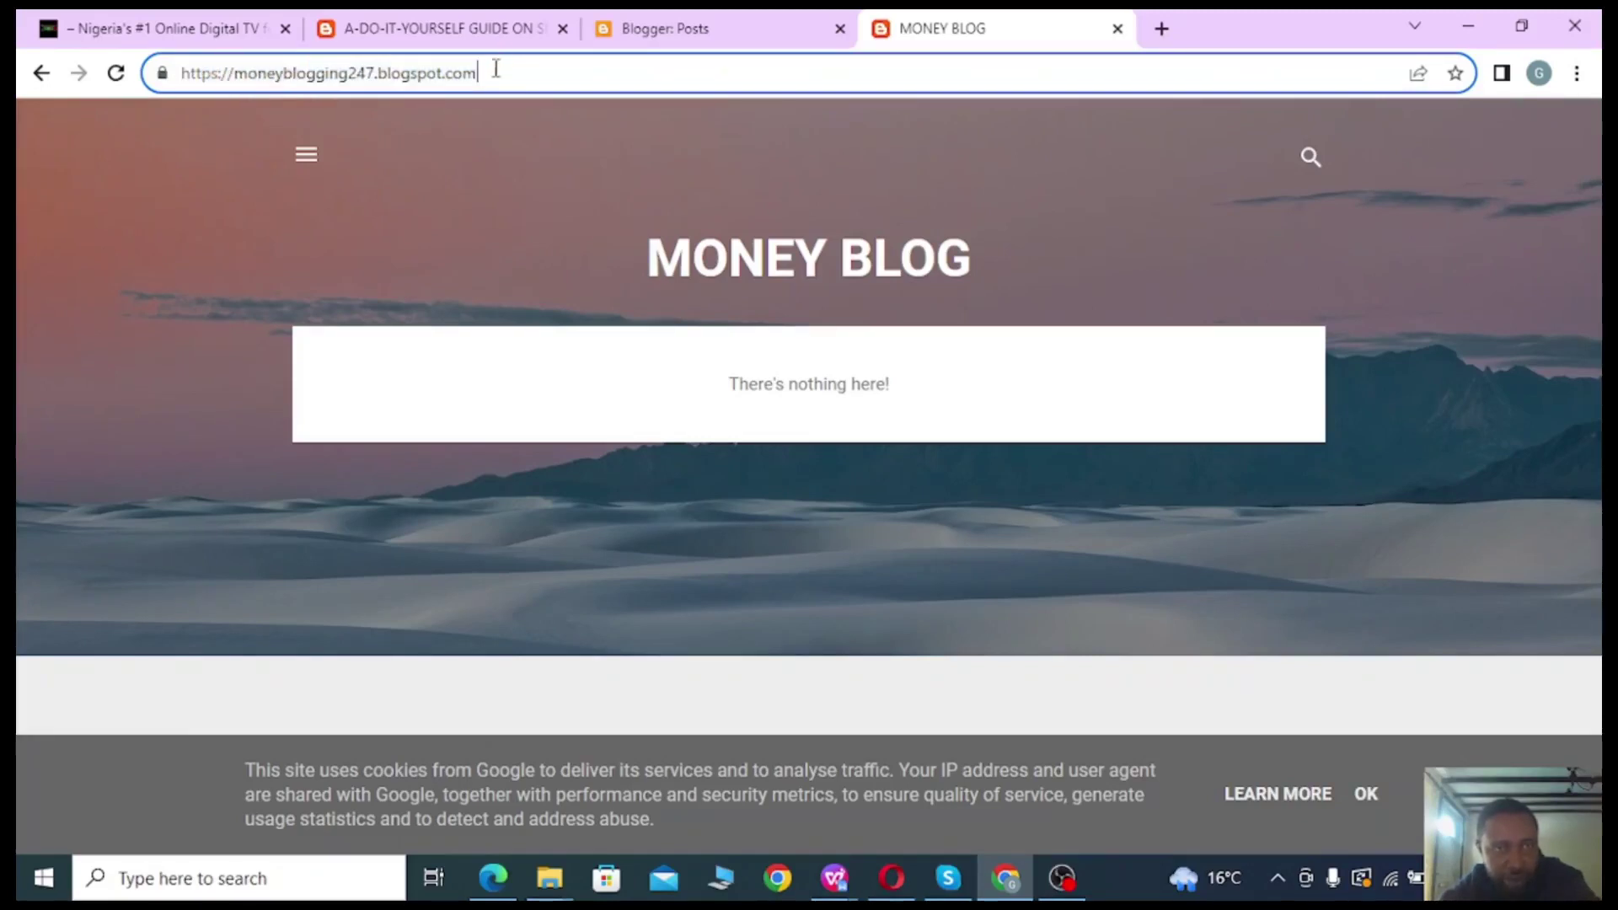
left_click_drag(493, 74, 389, 74)
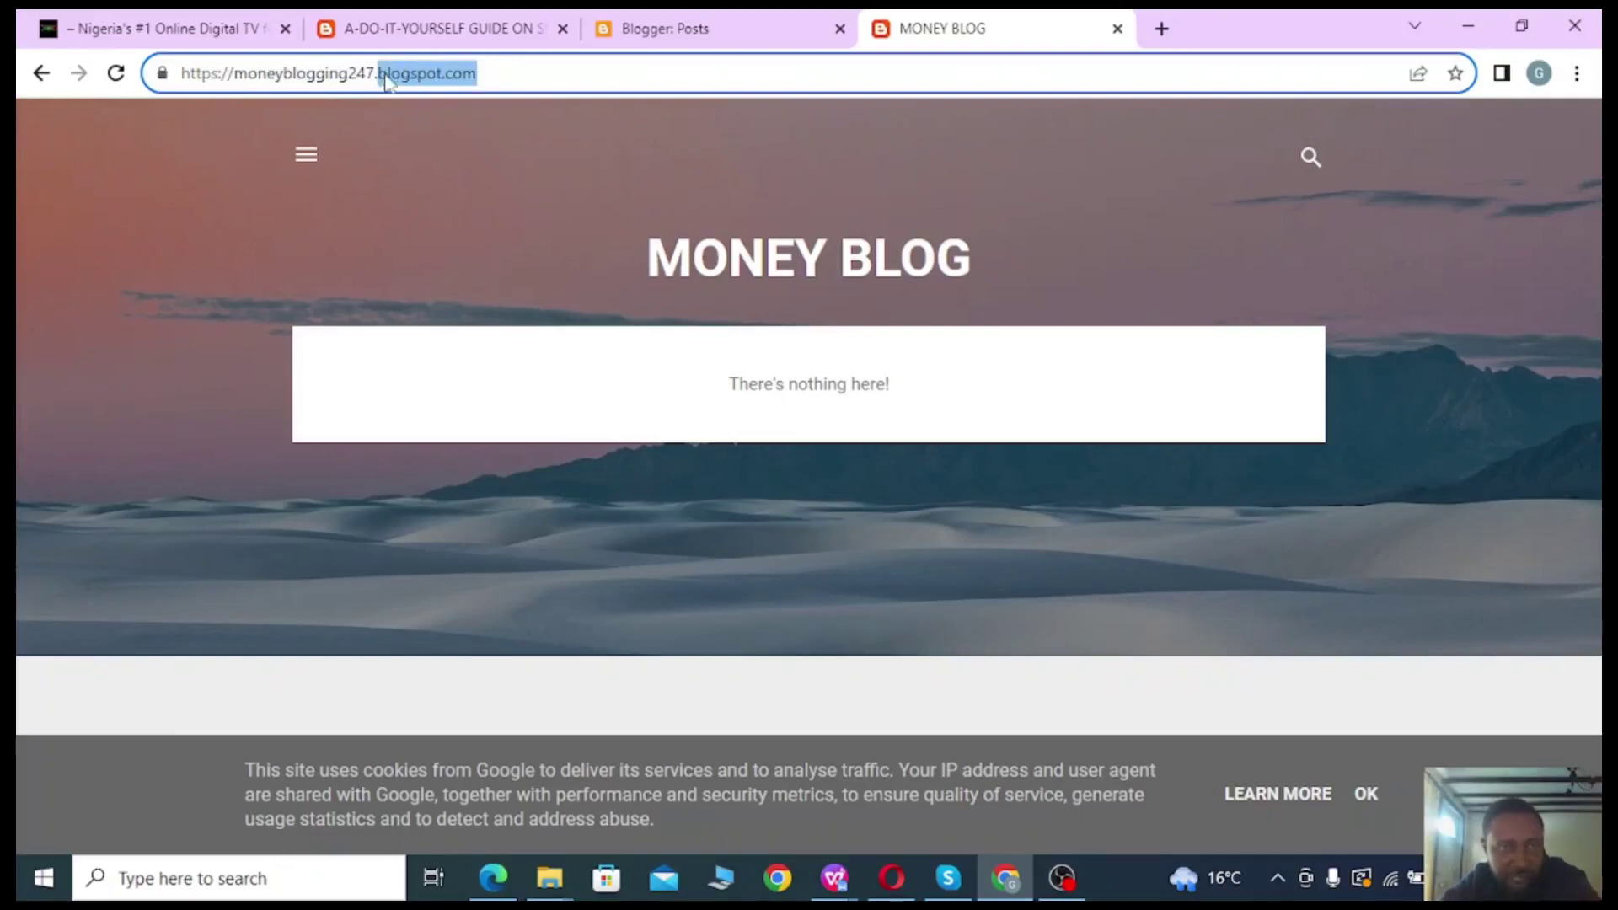
left_click(539, 75)
left_click_drag(521, 72, 174, 65)
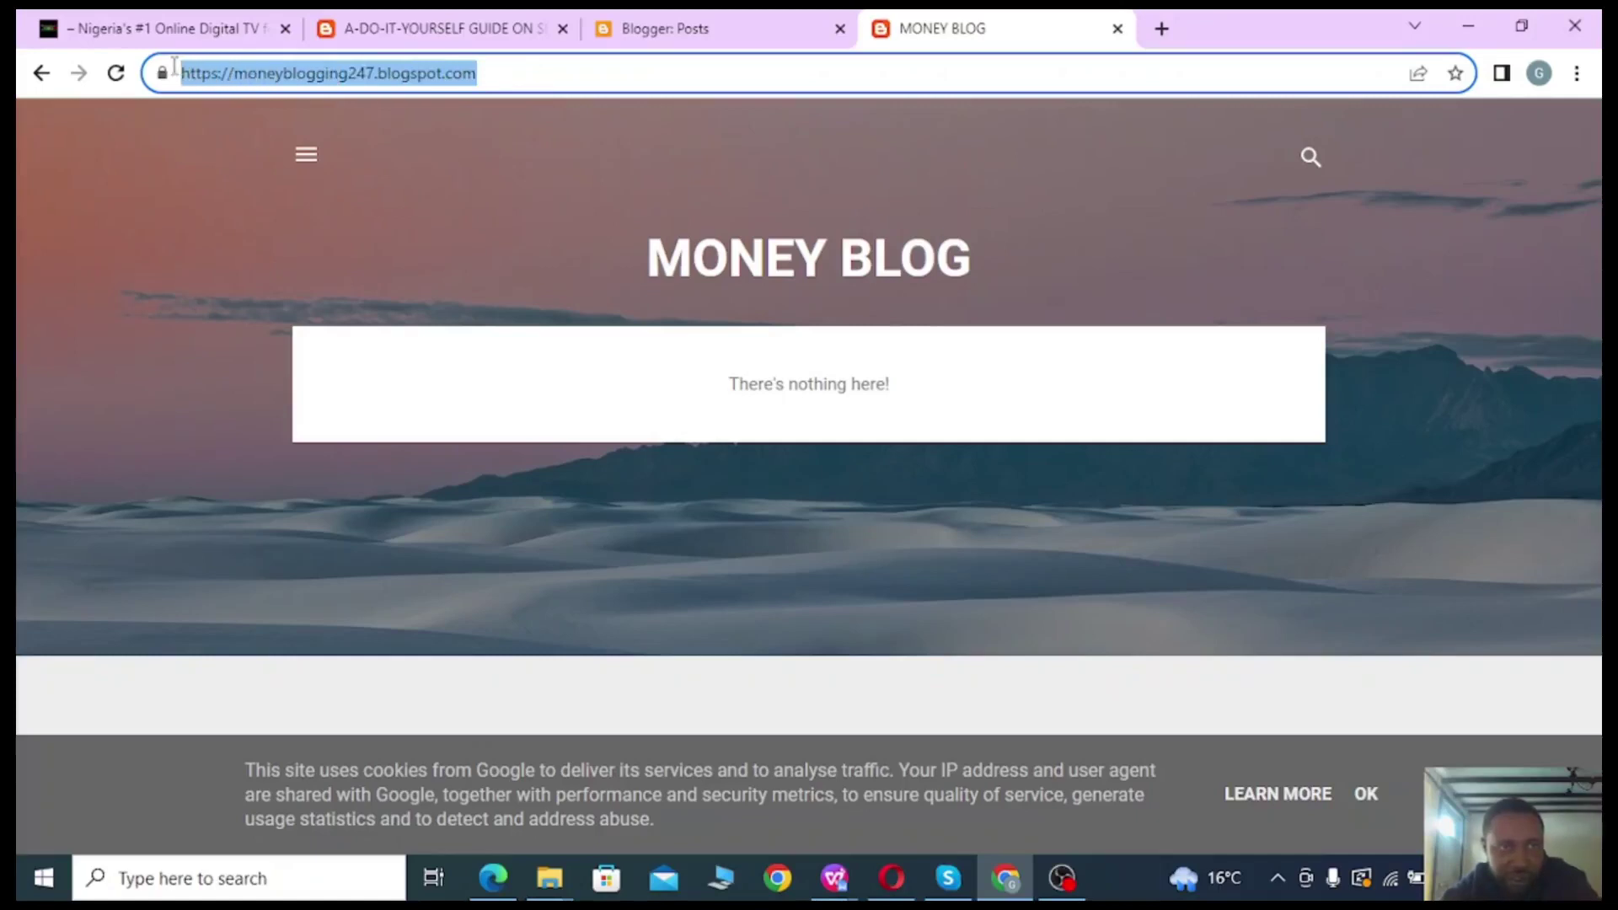
left_click(343, 72)
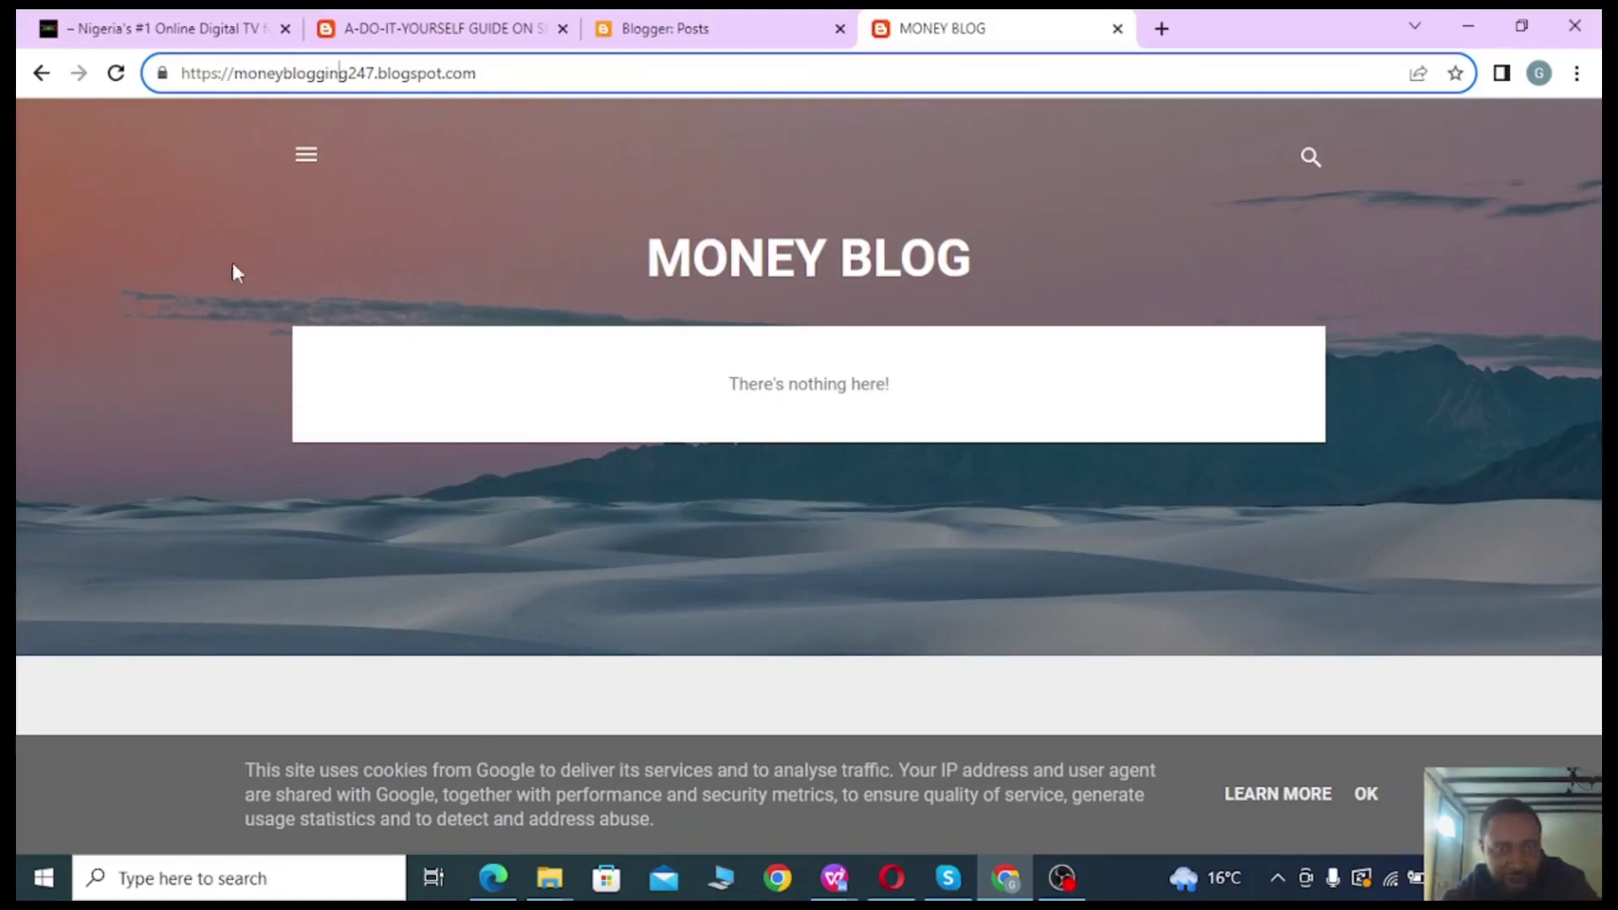
left_click_drag(546, 199, 1190, 284)
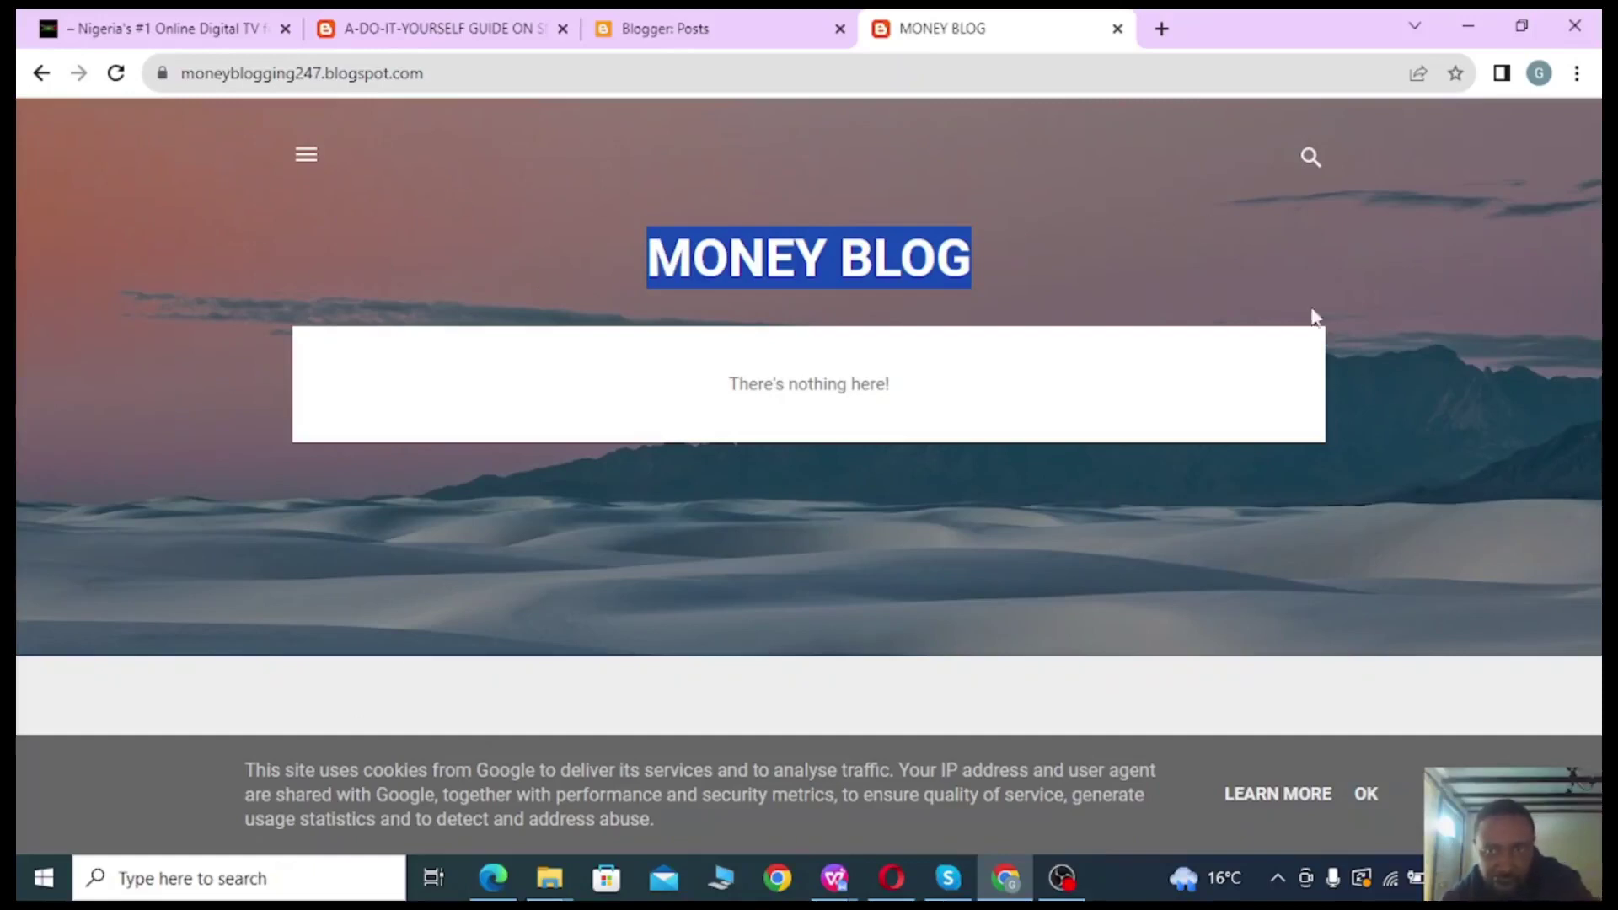
Accept the cookie notice on the live blog and return to the Blogger dashboard.
left_click(1365, 795)
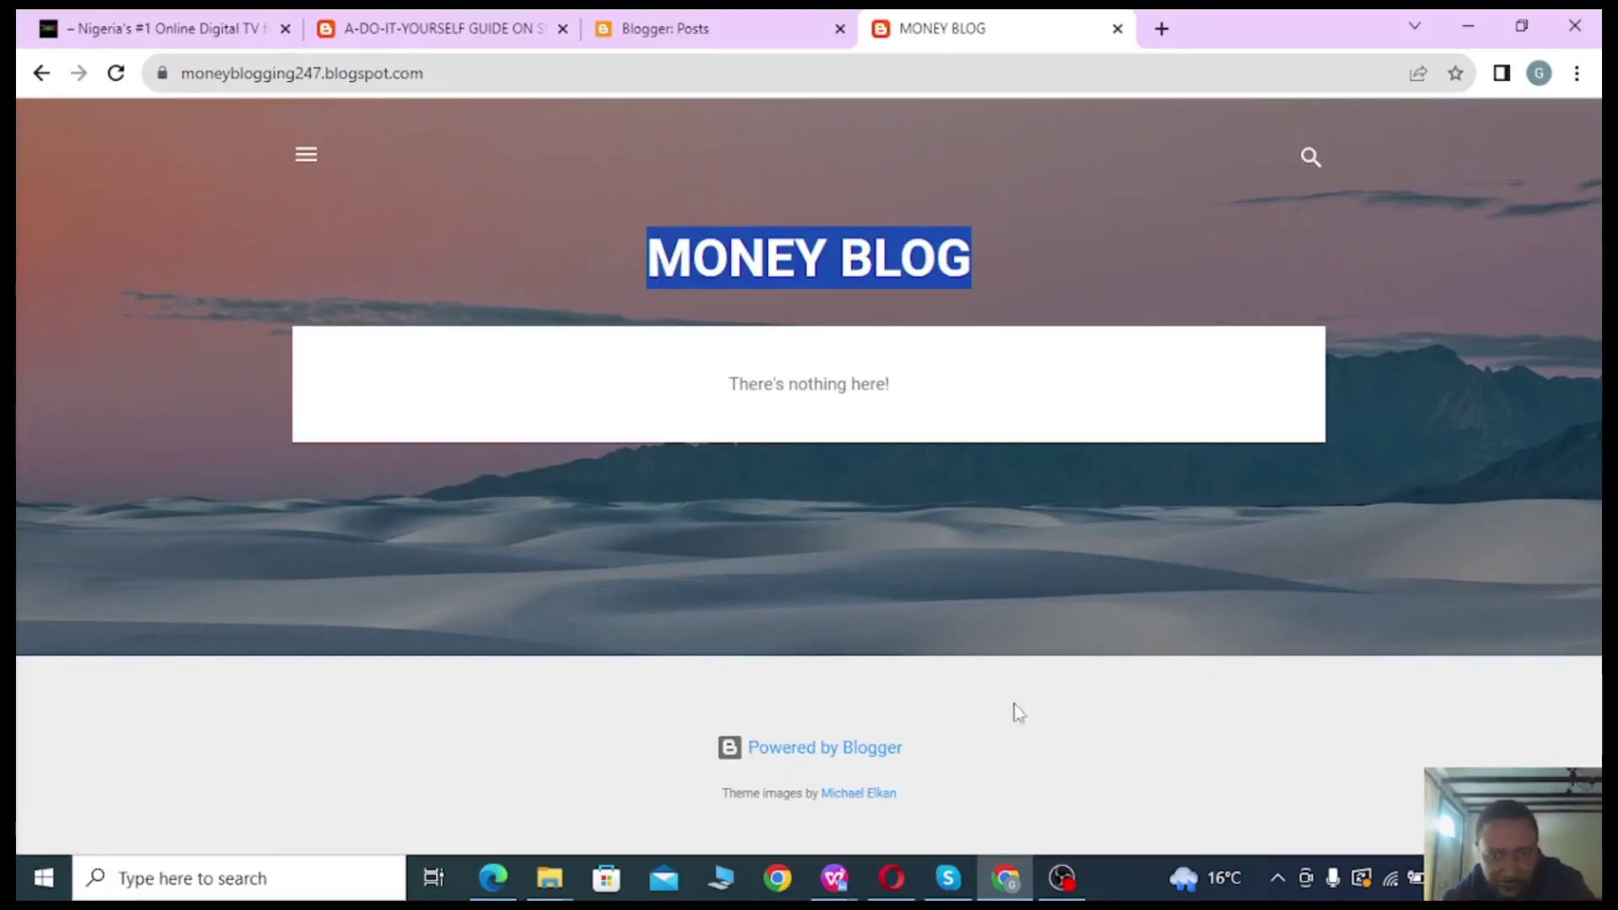
left_click(869, 166)
left_click(663, 34)
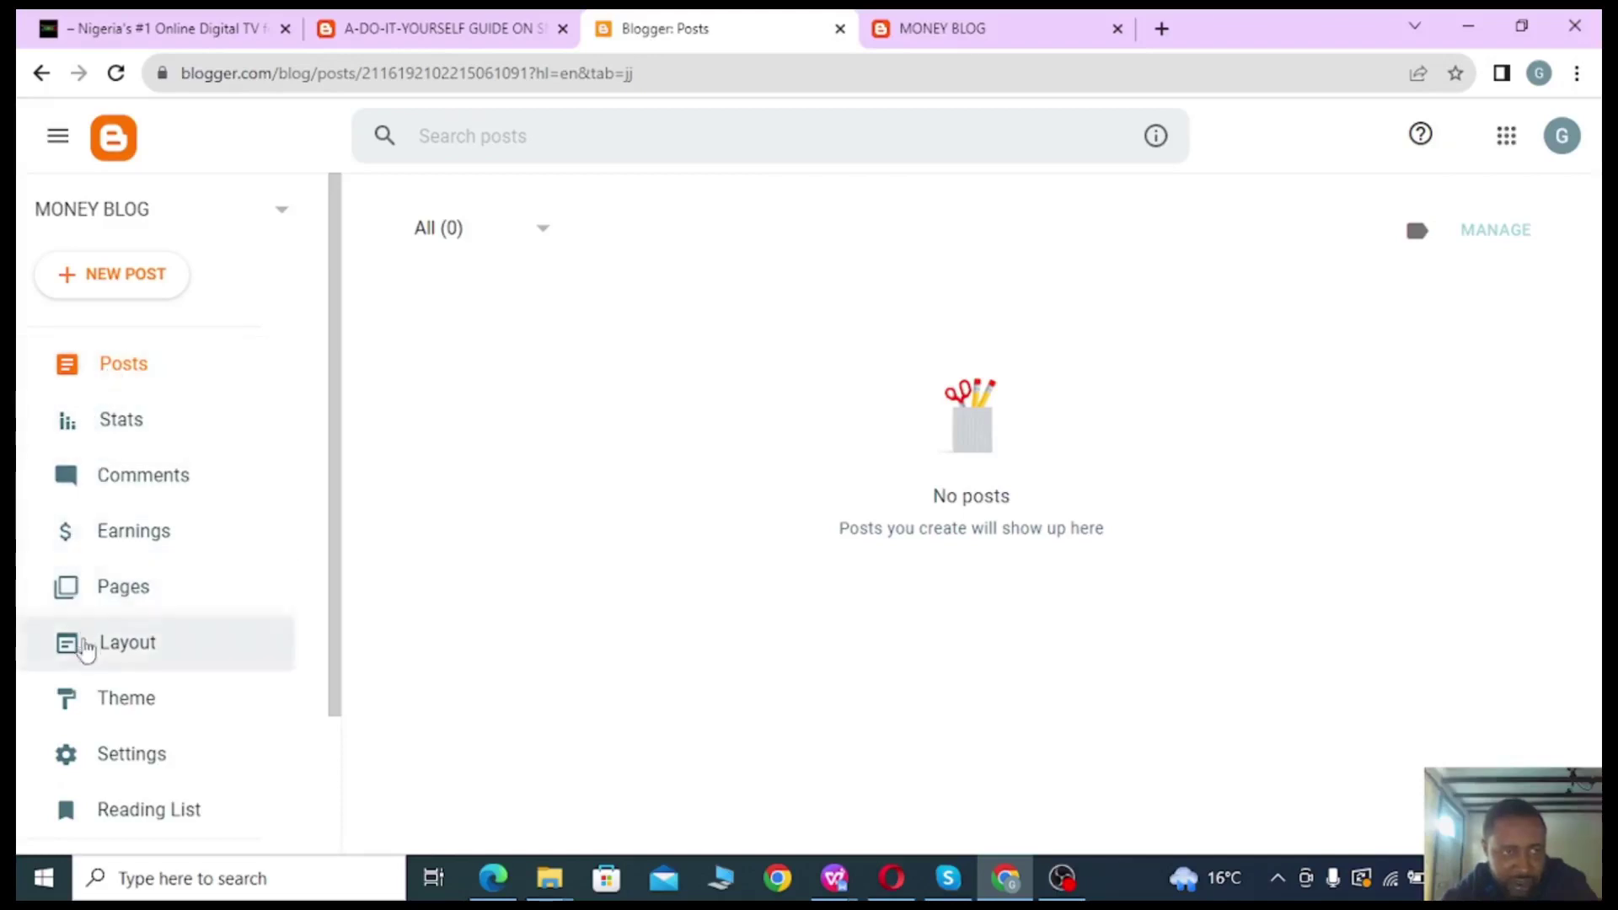
Look at the blog's Pages section, view the live blog from the dashboard, and close the extra blog tab.
left_click(57, 138)
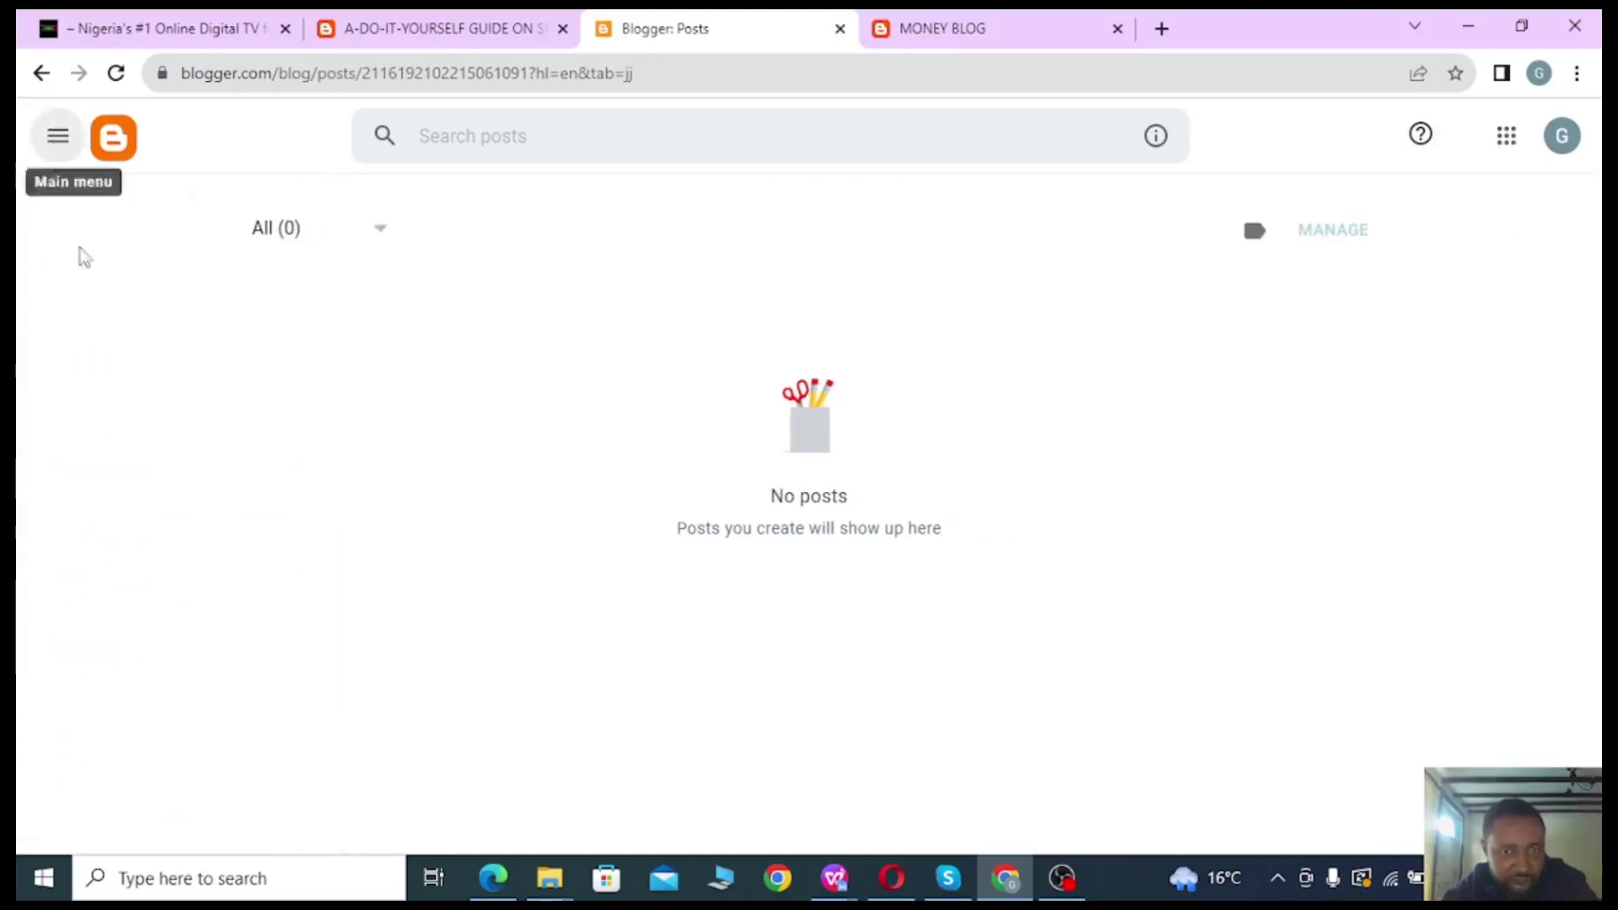
left_click(57, 137)
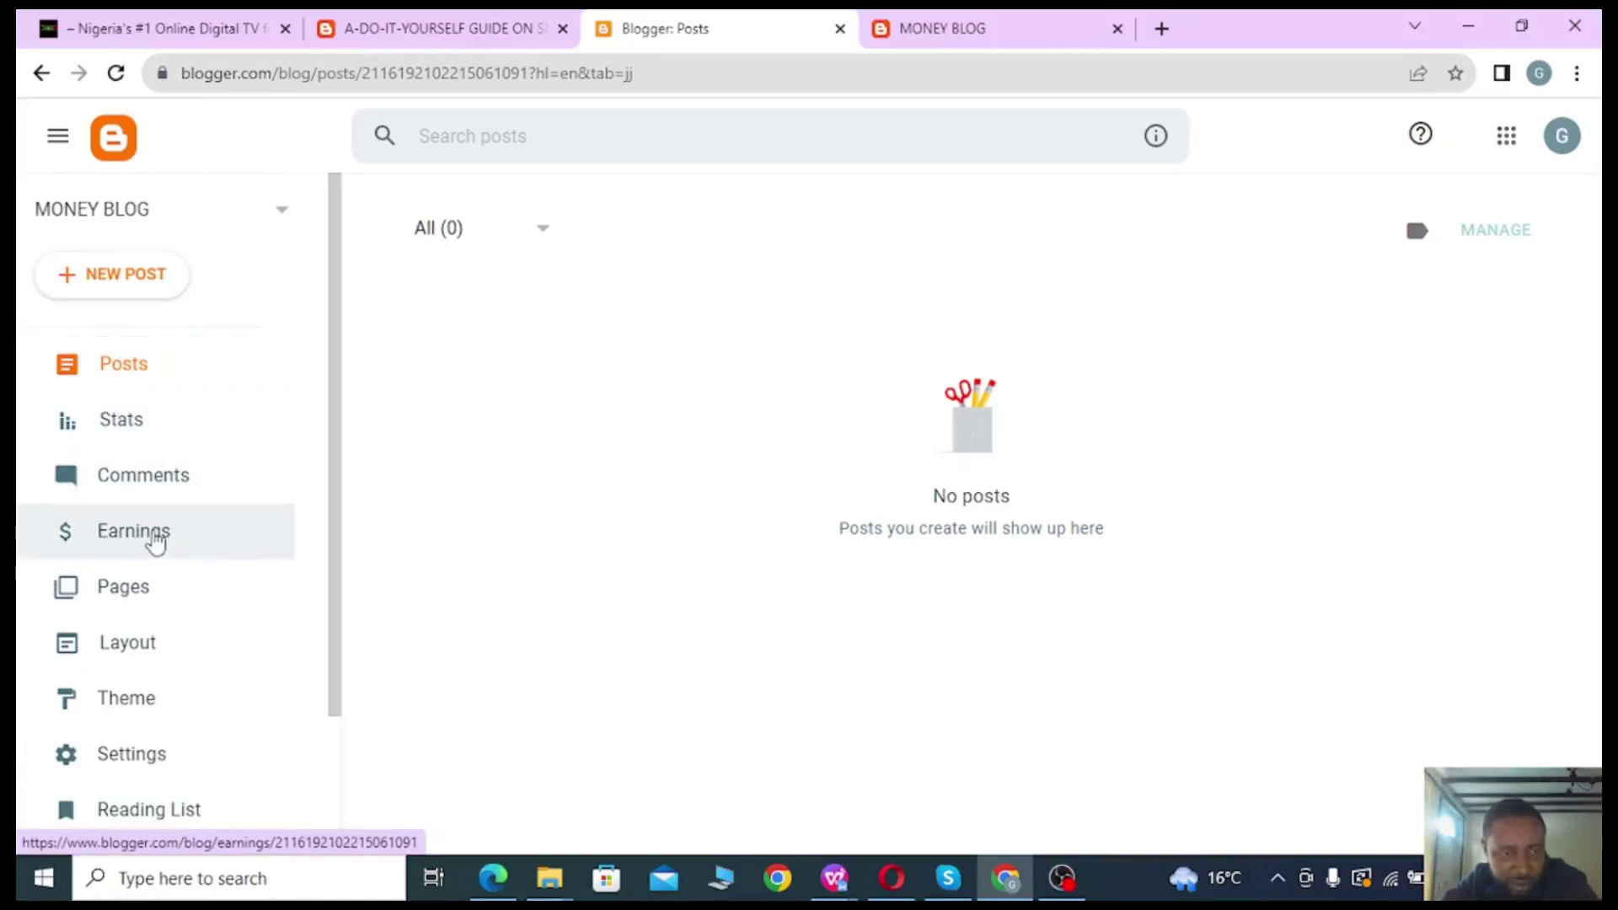
left_click(118, 590)
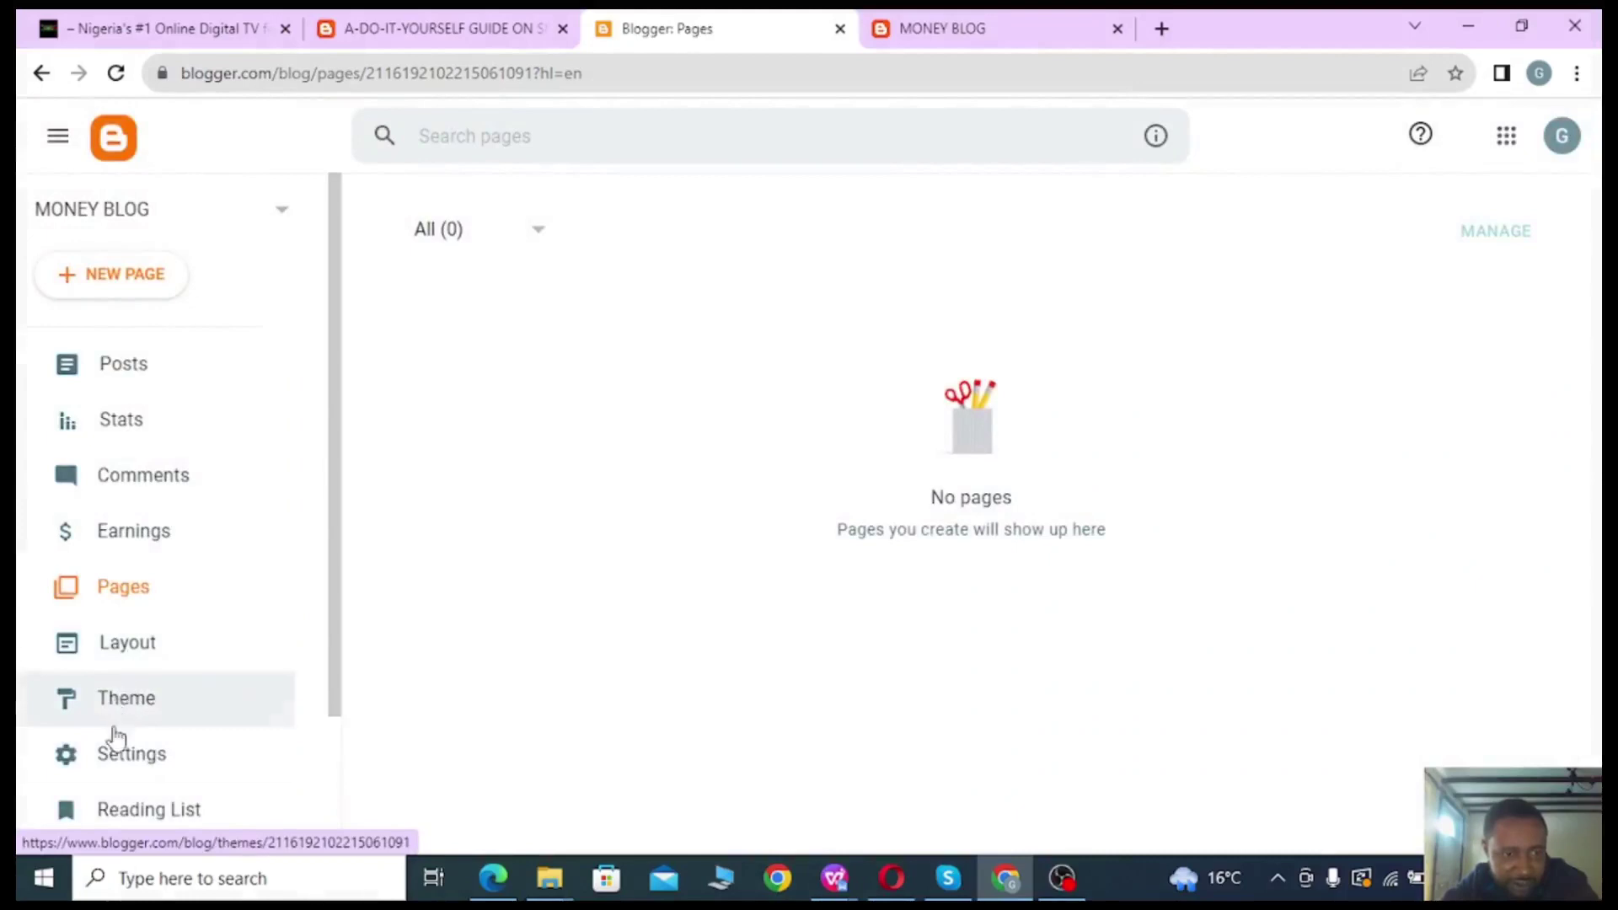
scroll(127, 784, "down", 2)
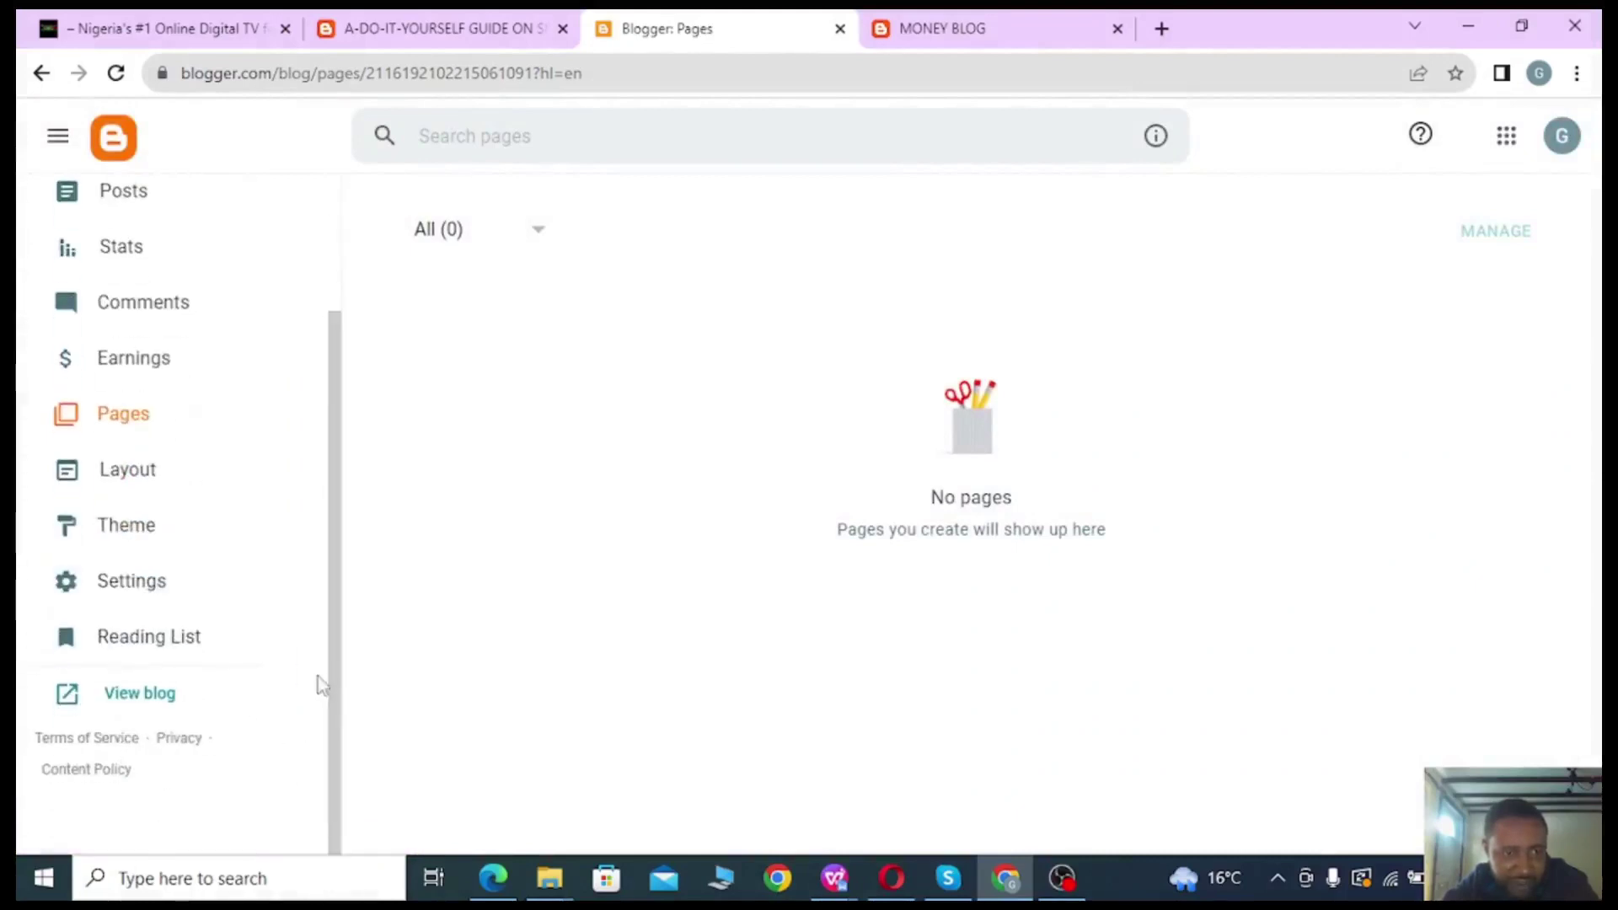
left_click(140, 694)
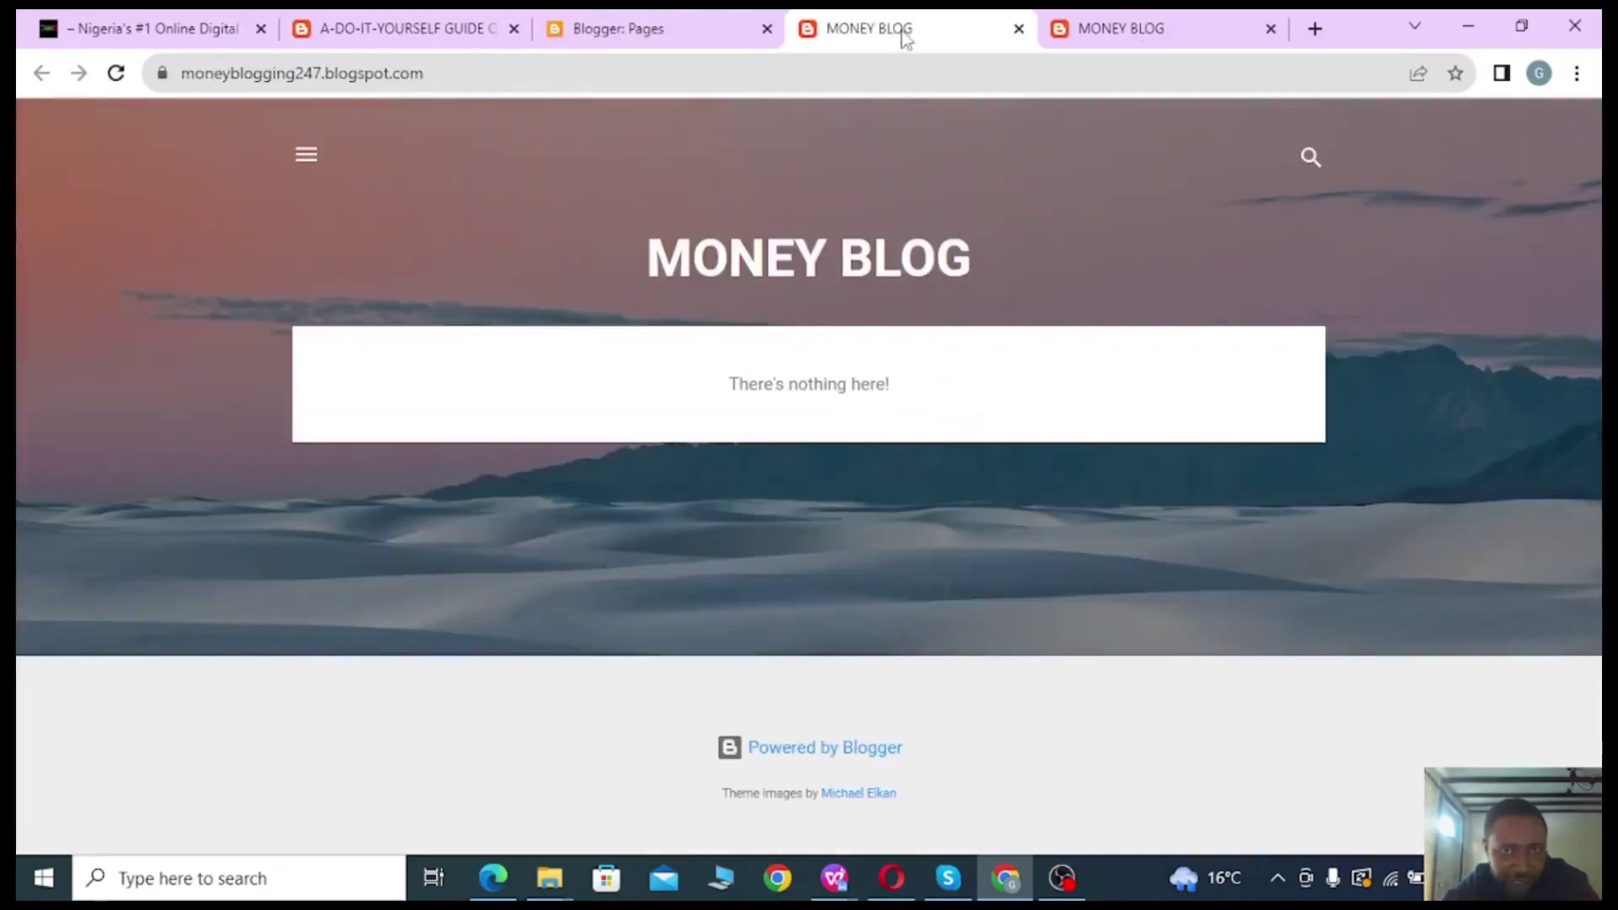
left_click(1019, 29)
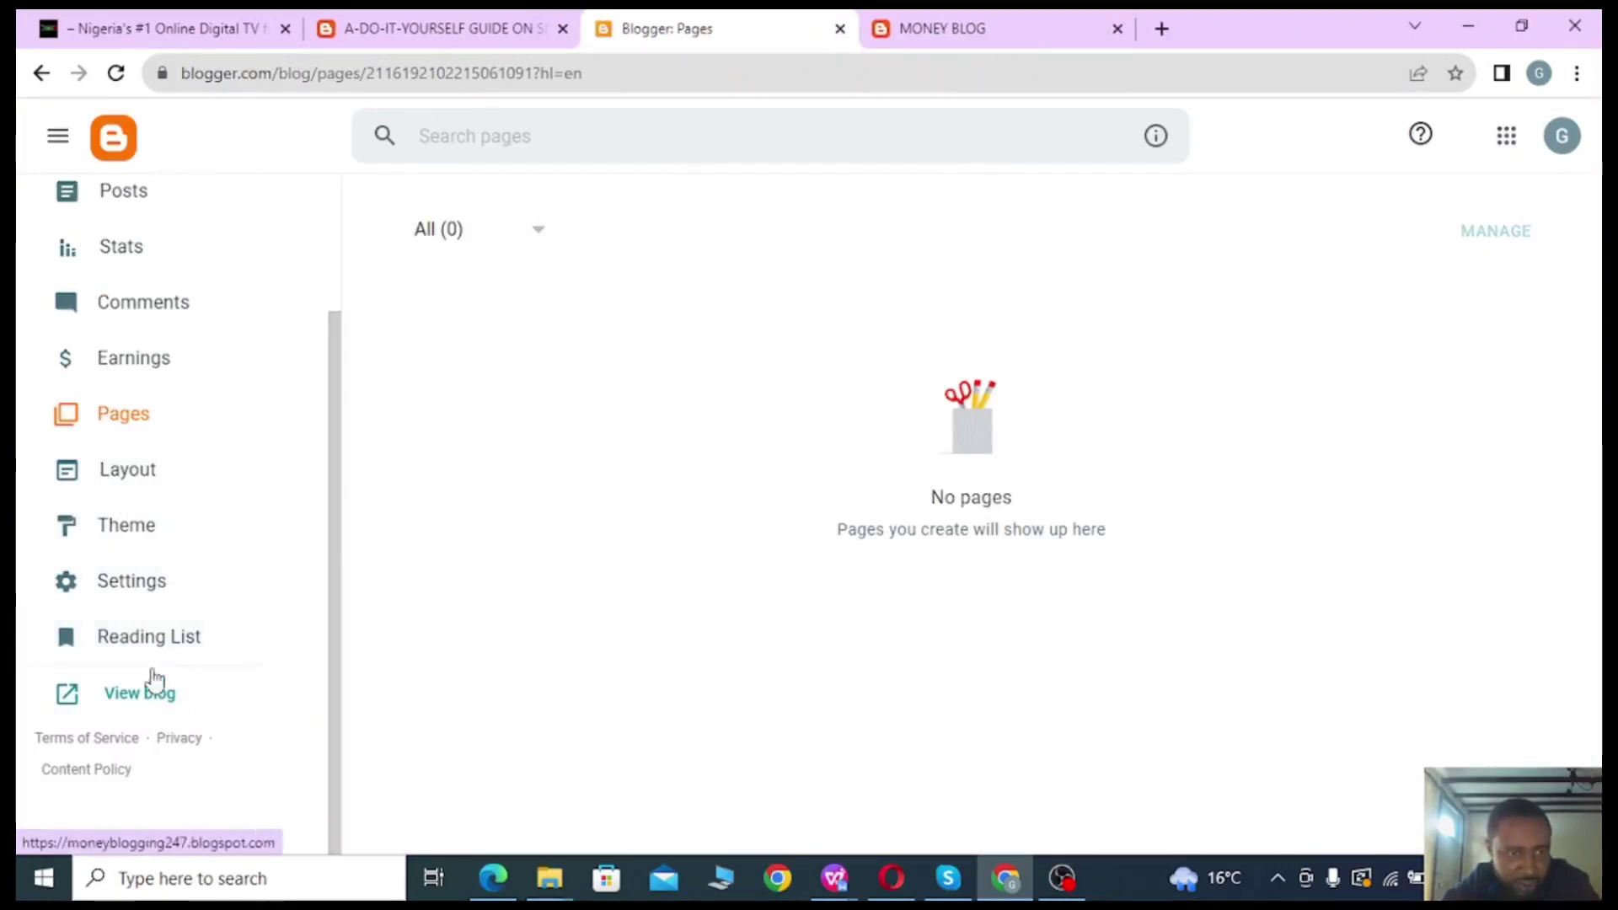
Open the blog's theme gallery and browse the designs from Contempo through Soho, Emporio, Notable and Essential to Simple.
left_click(112, 531)
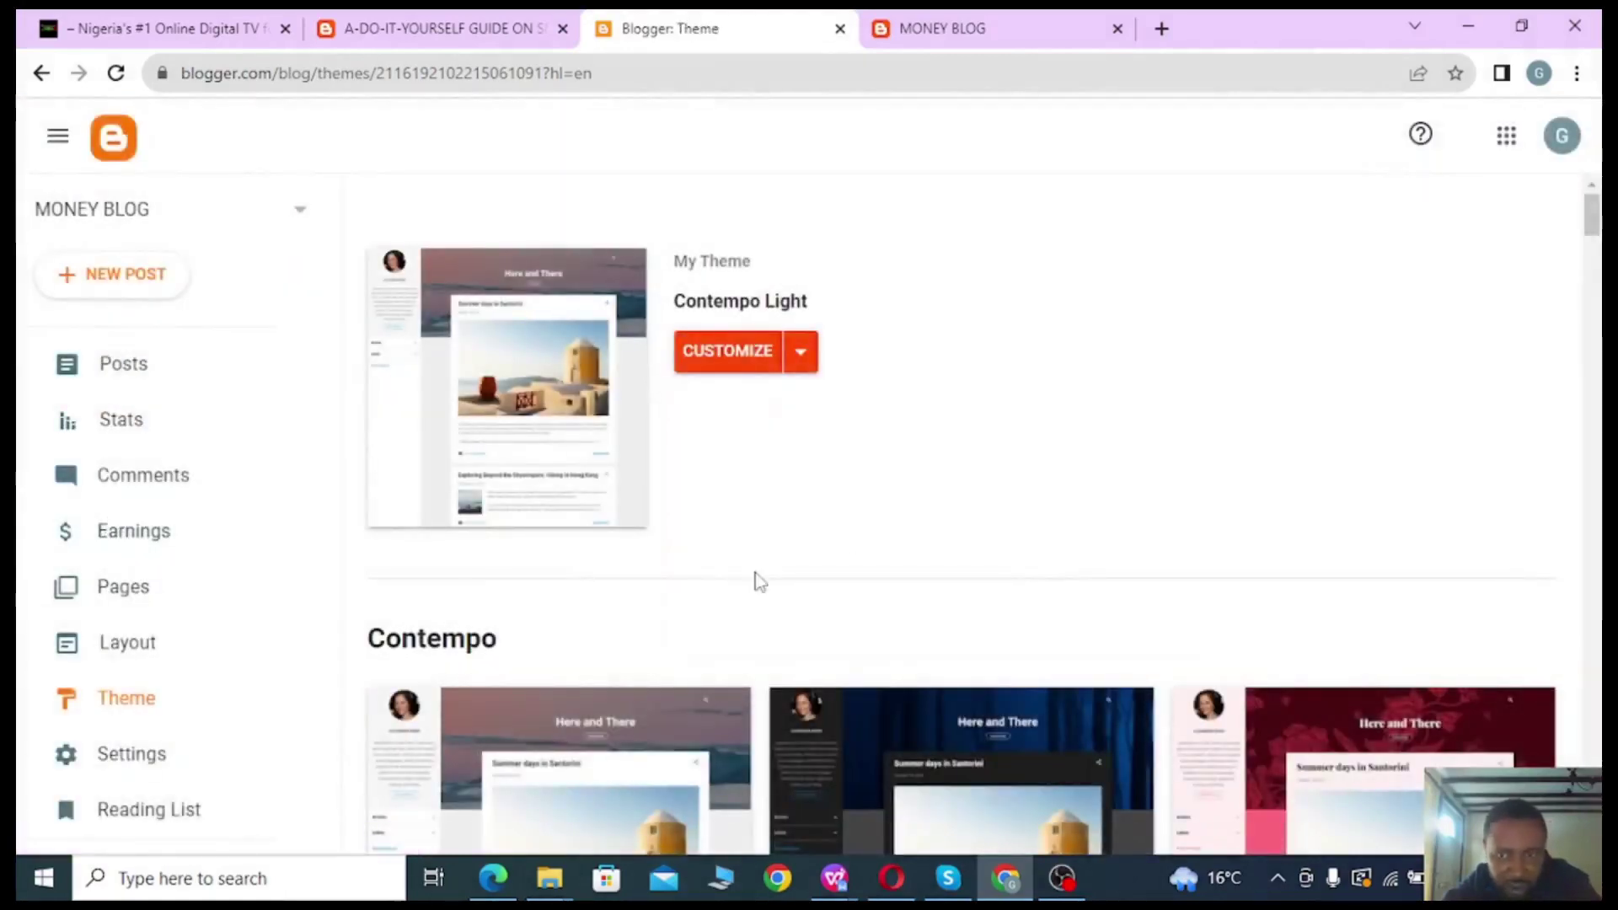
scroll(837, 542, "down", 8)
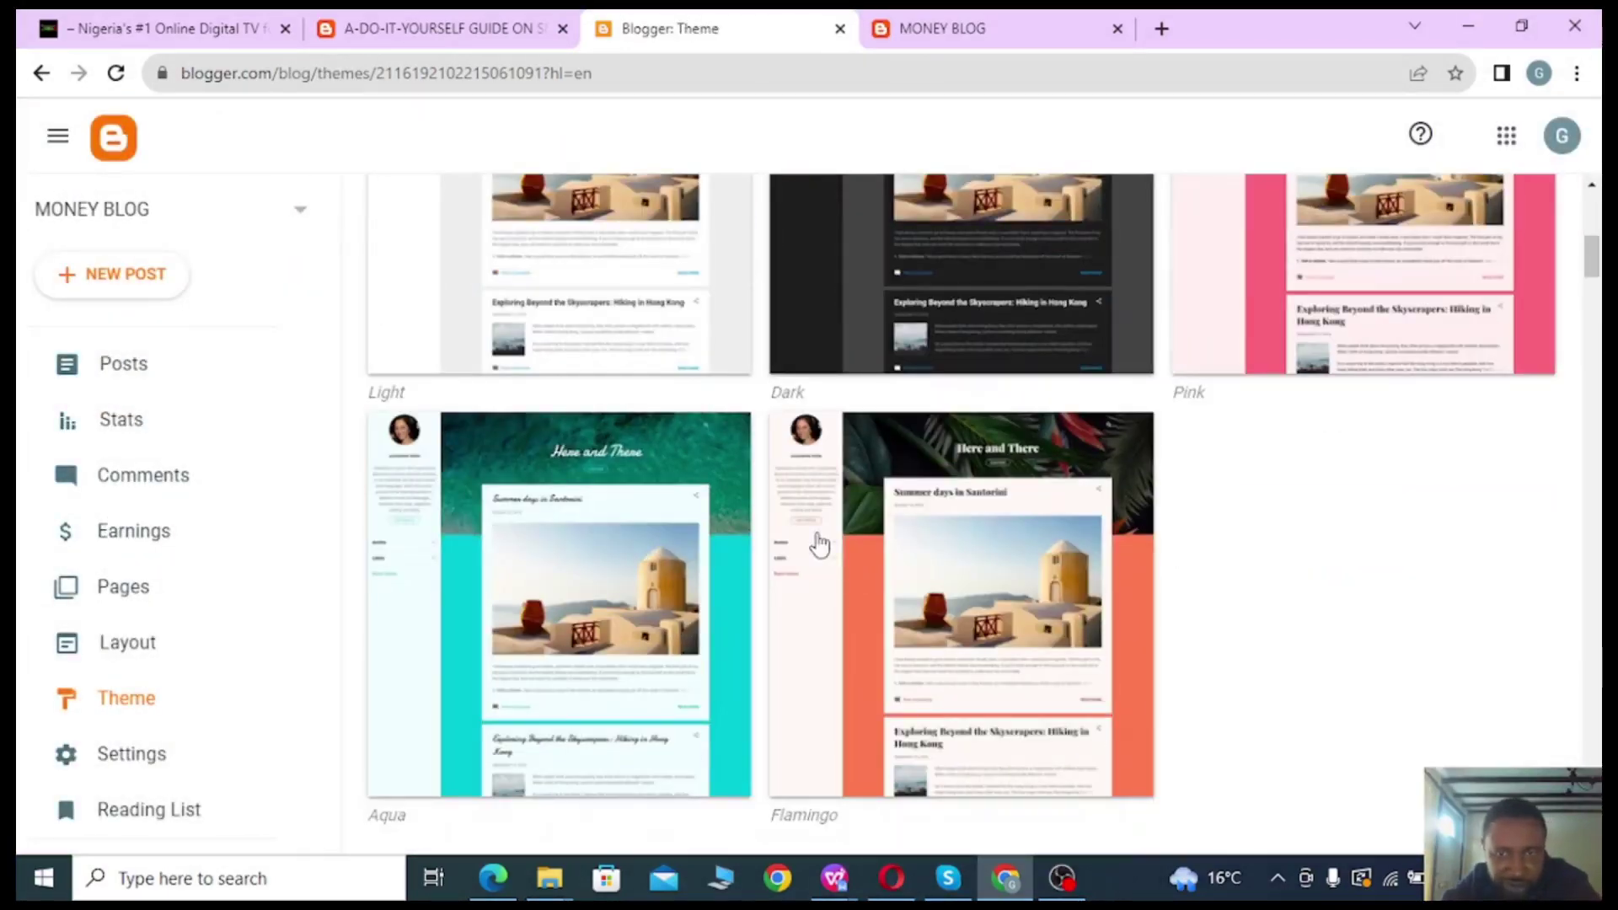
scroll(1248, 569, "down", 5)
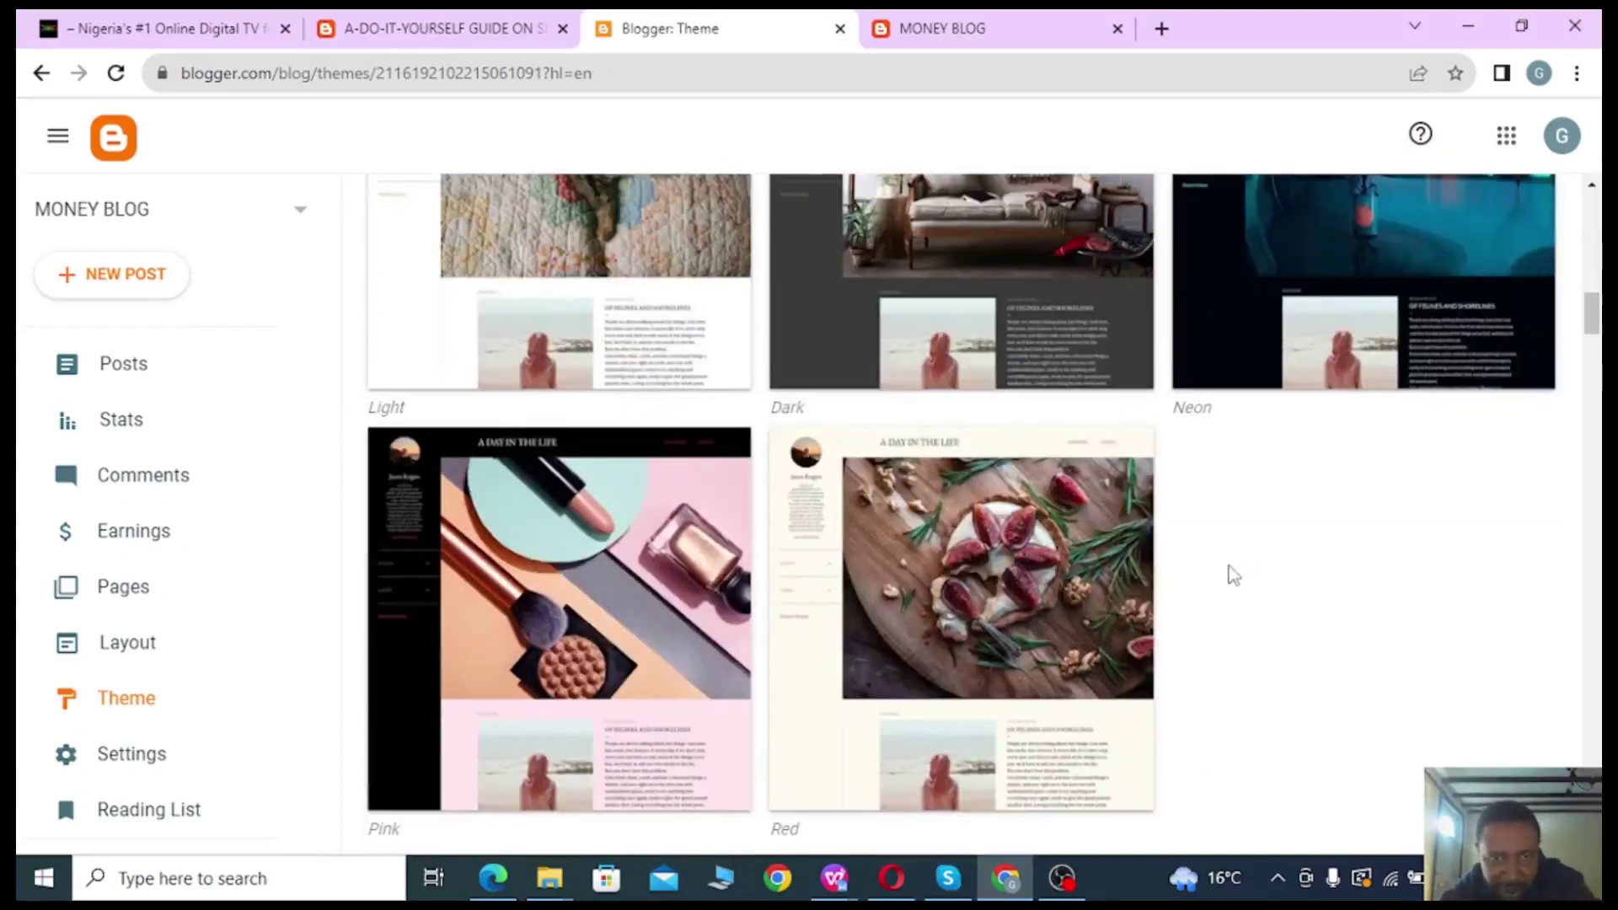
scroll(1198, 584, "down", 6)
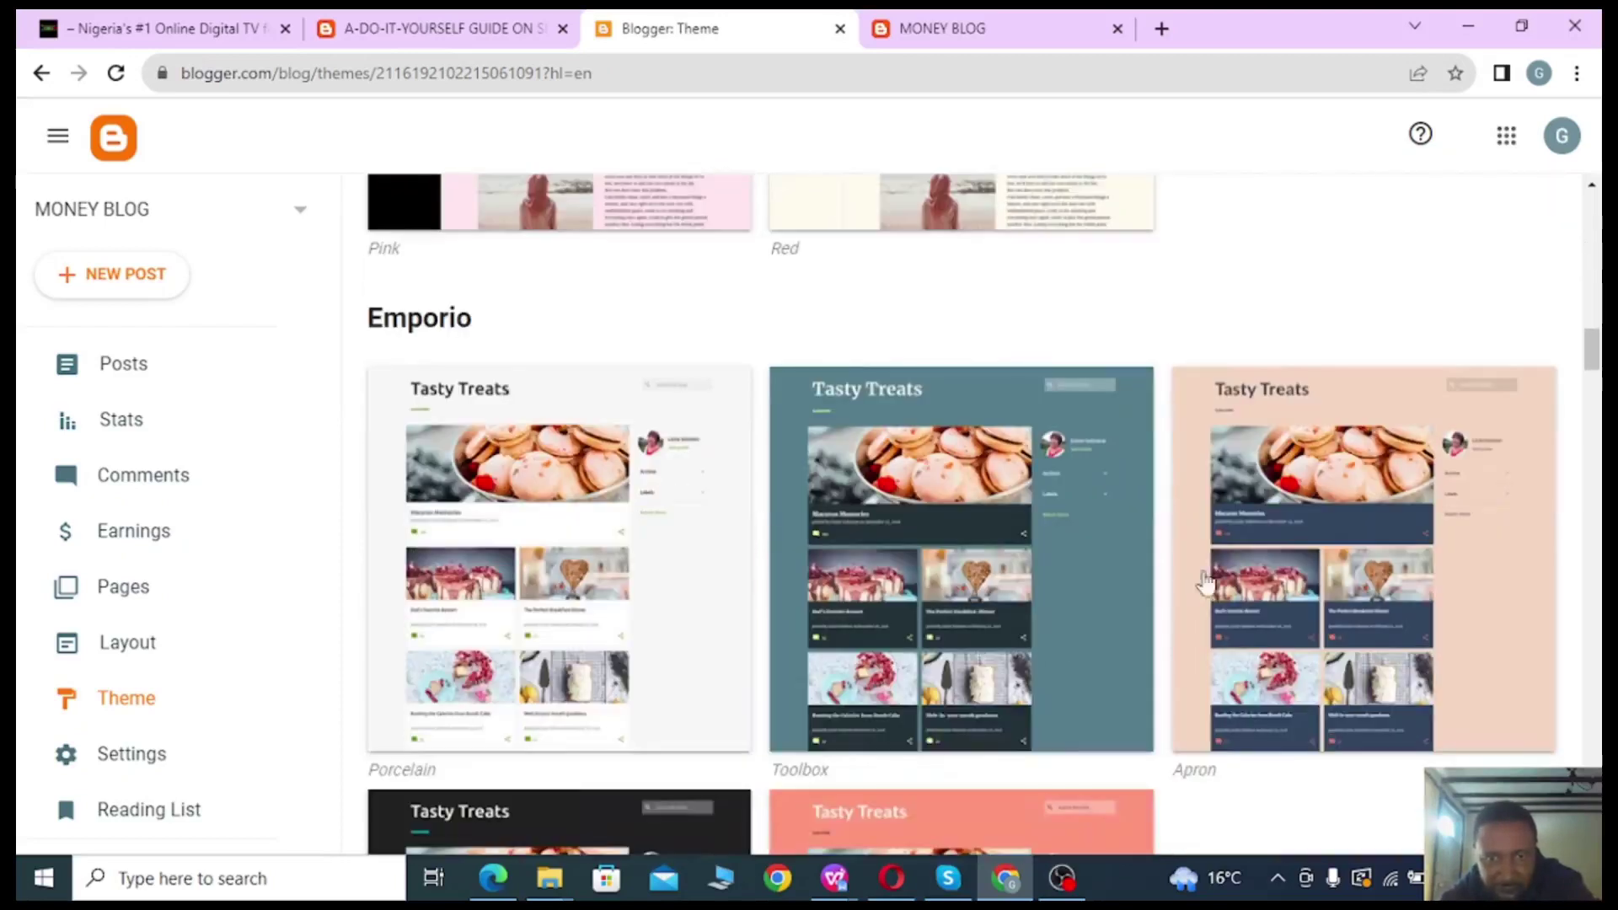
scroll(792, 579, "down", 8)
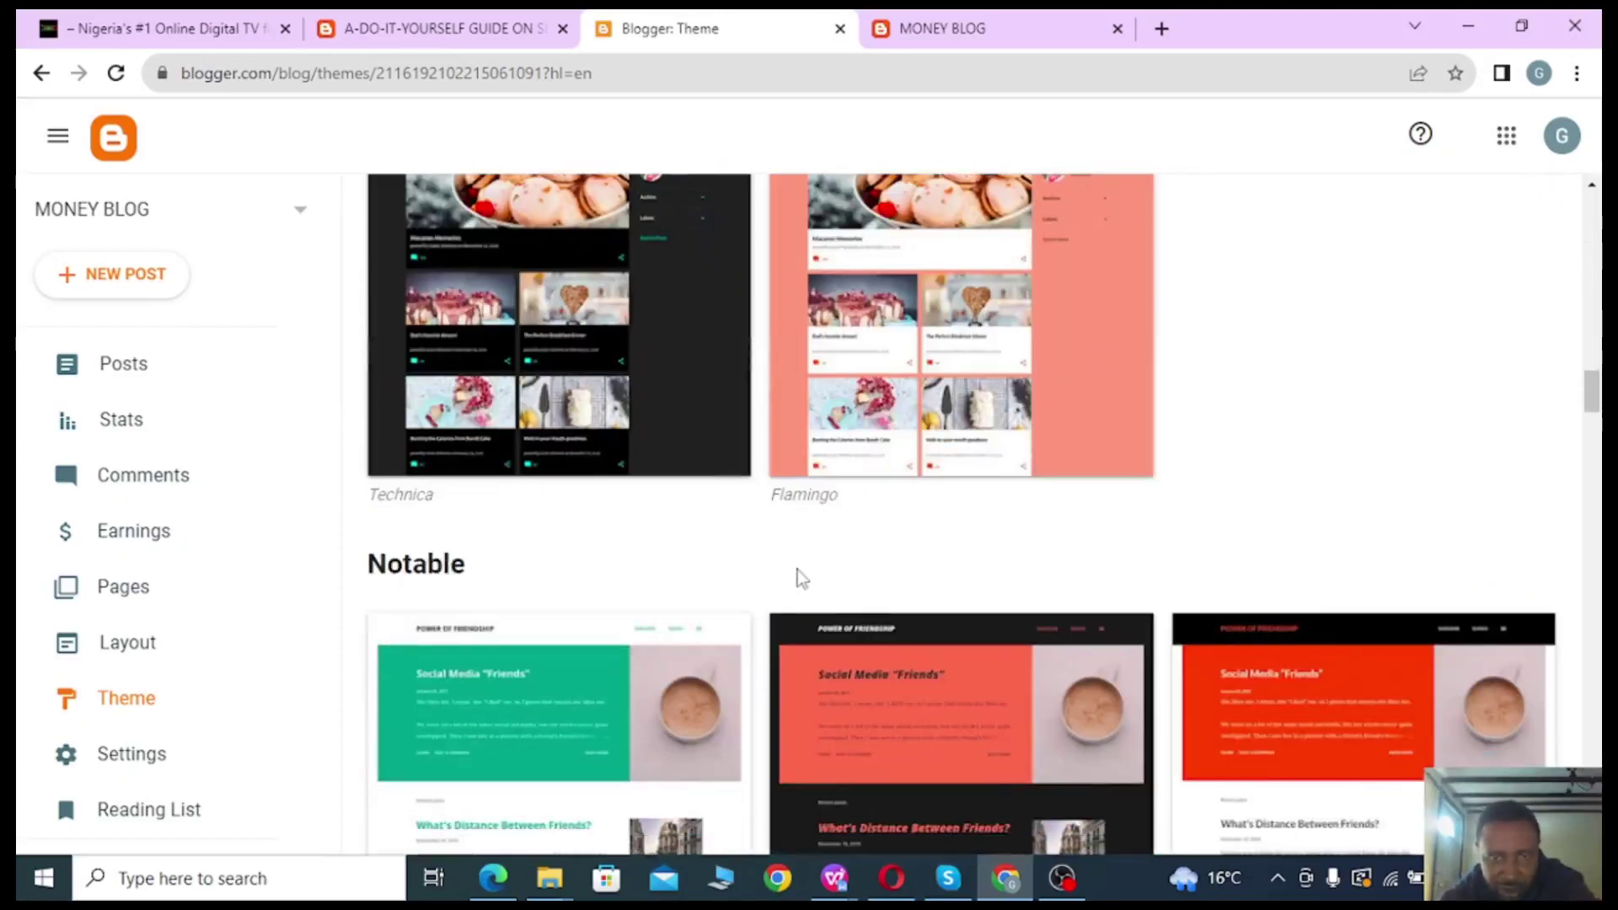
scroll(928, 549, "down", 7)
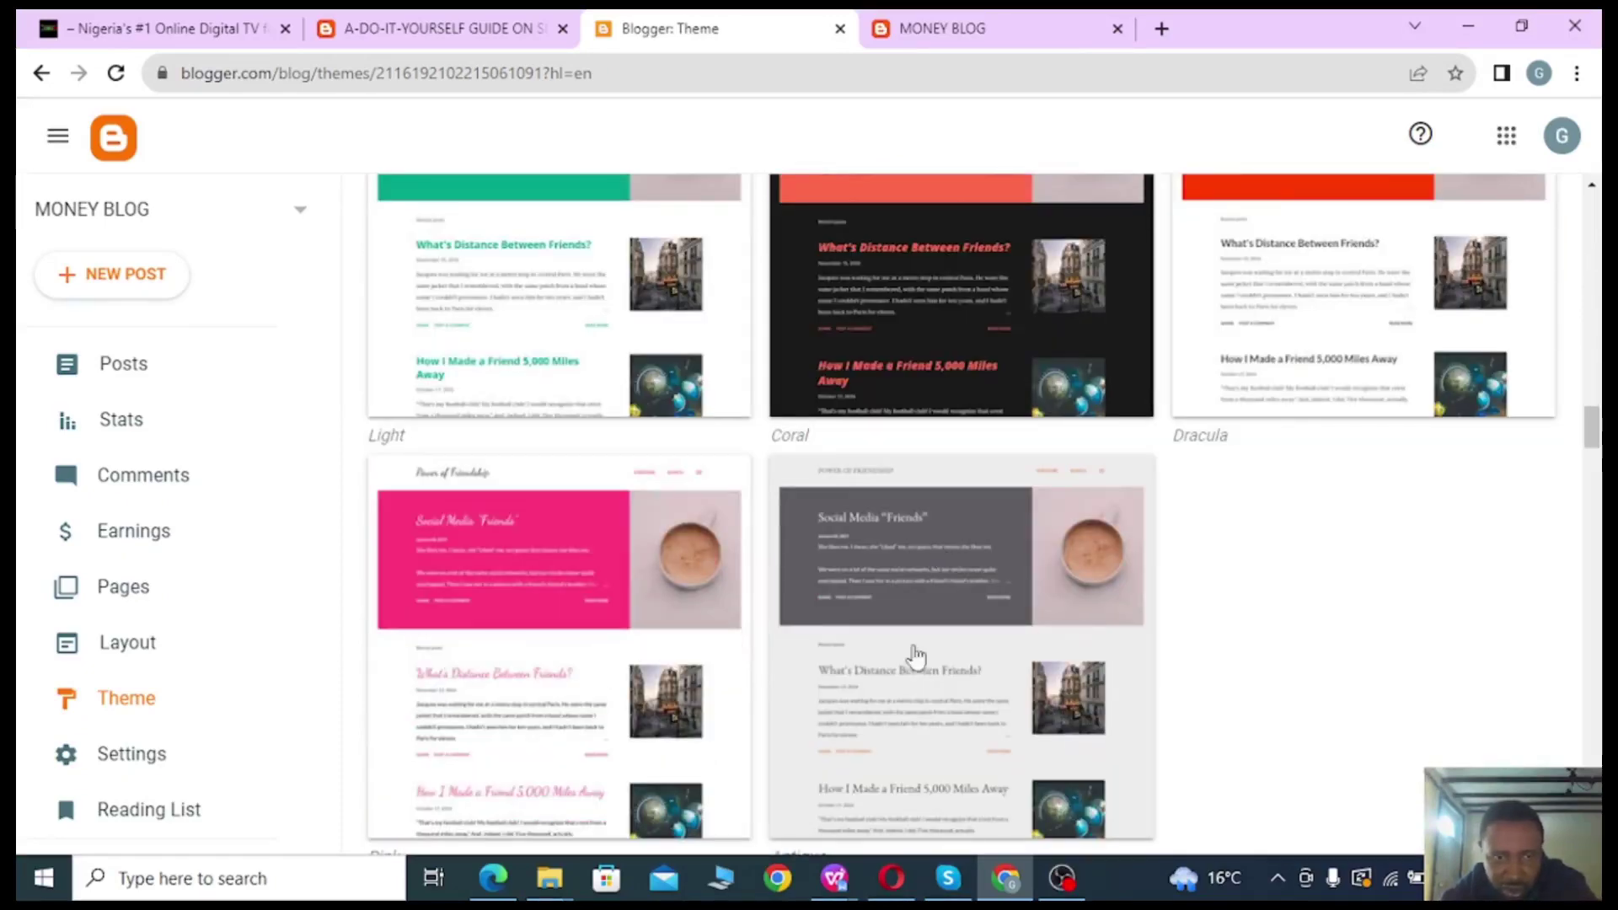
scroll(910, 653, "down", 5)
scroll(892, 542, "down", 10)
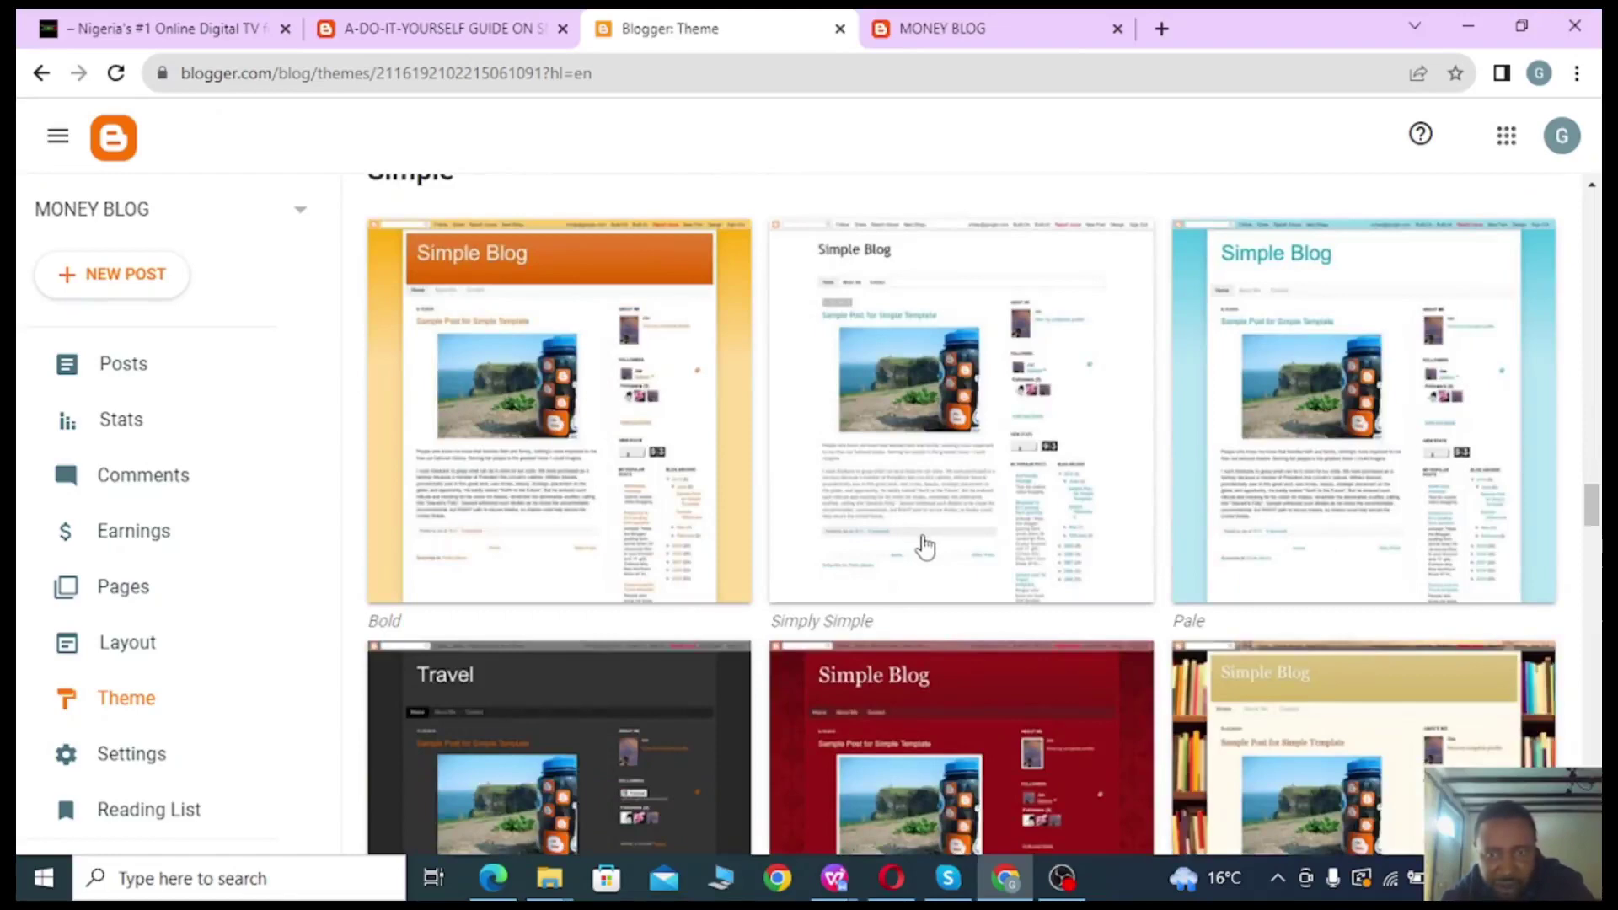
scroll(925, 546, "down", 6)
scroll(931, 552, "up", 2)
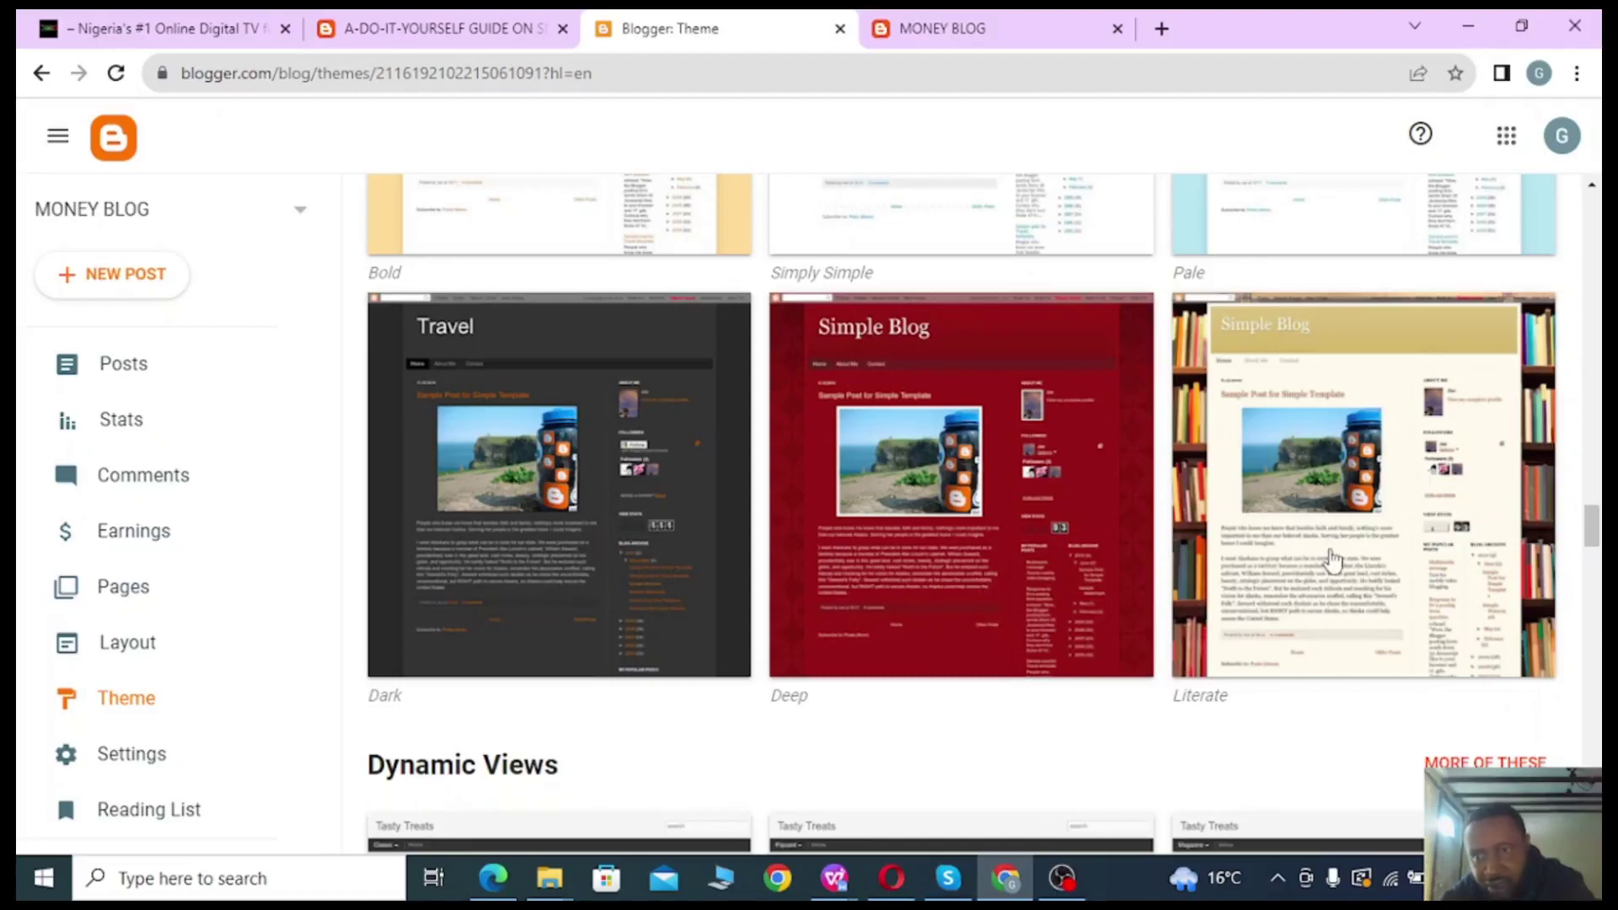
Examine the remaining theme families, from Dynamic Views, Picture Window and Awesome Inc. to the Travel designs that end the gallery.
scroll(1336, 550, "down", 8)
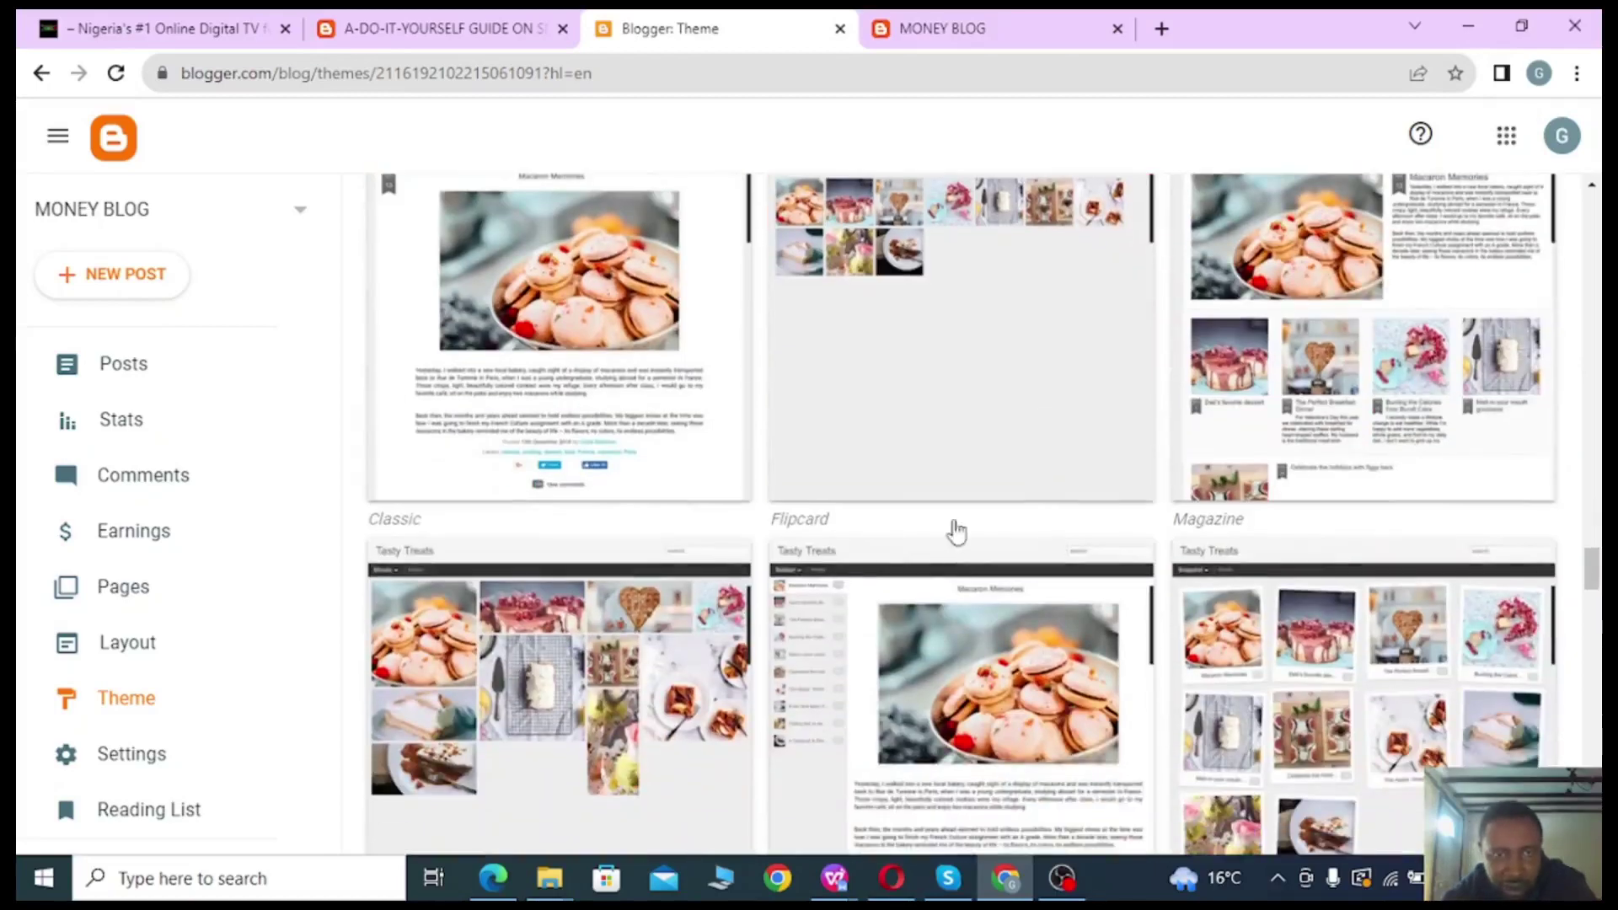
scroll(835, 556, "down", 7)
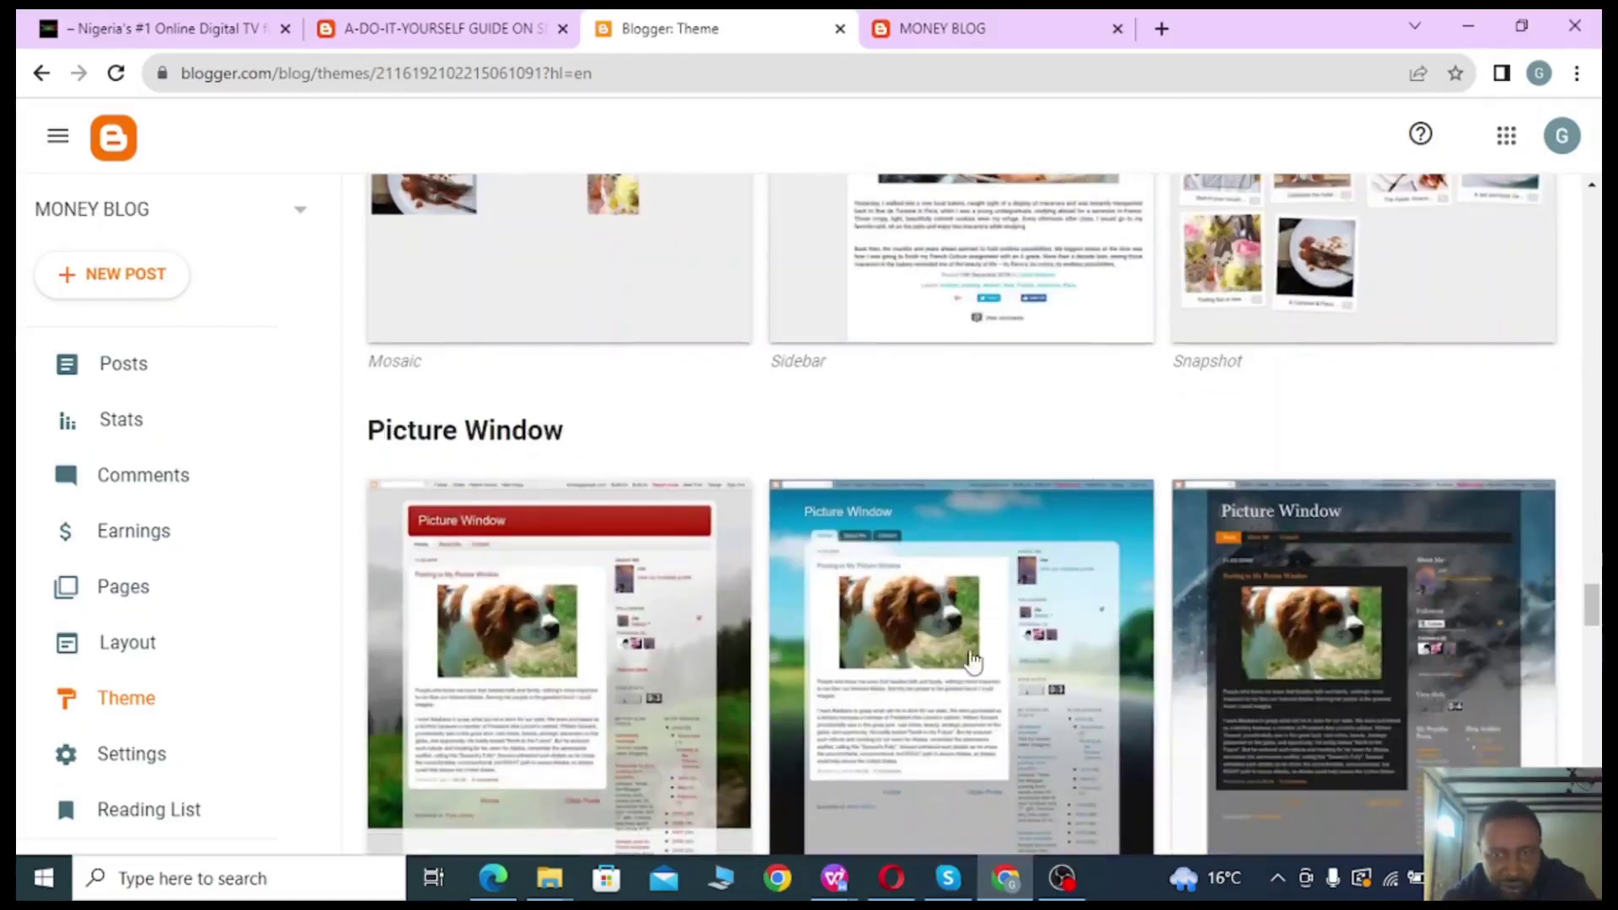
scroll(943, 653, "down", 7)
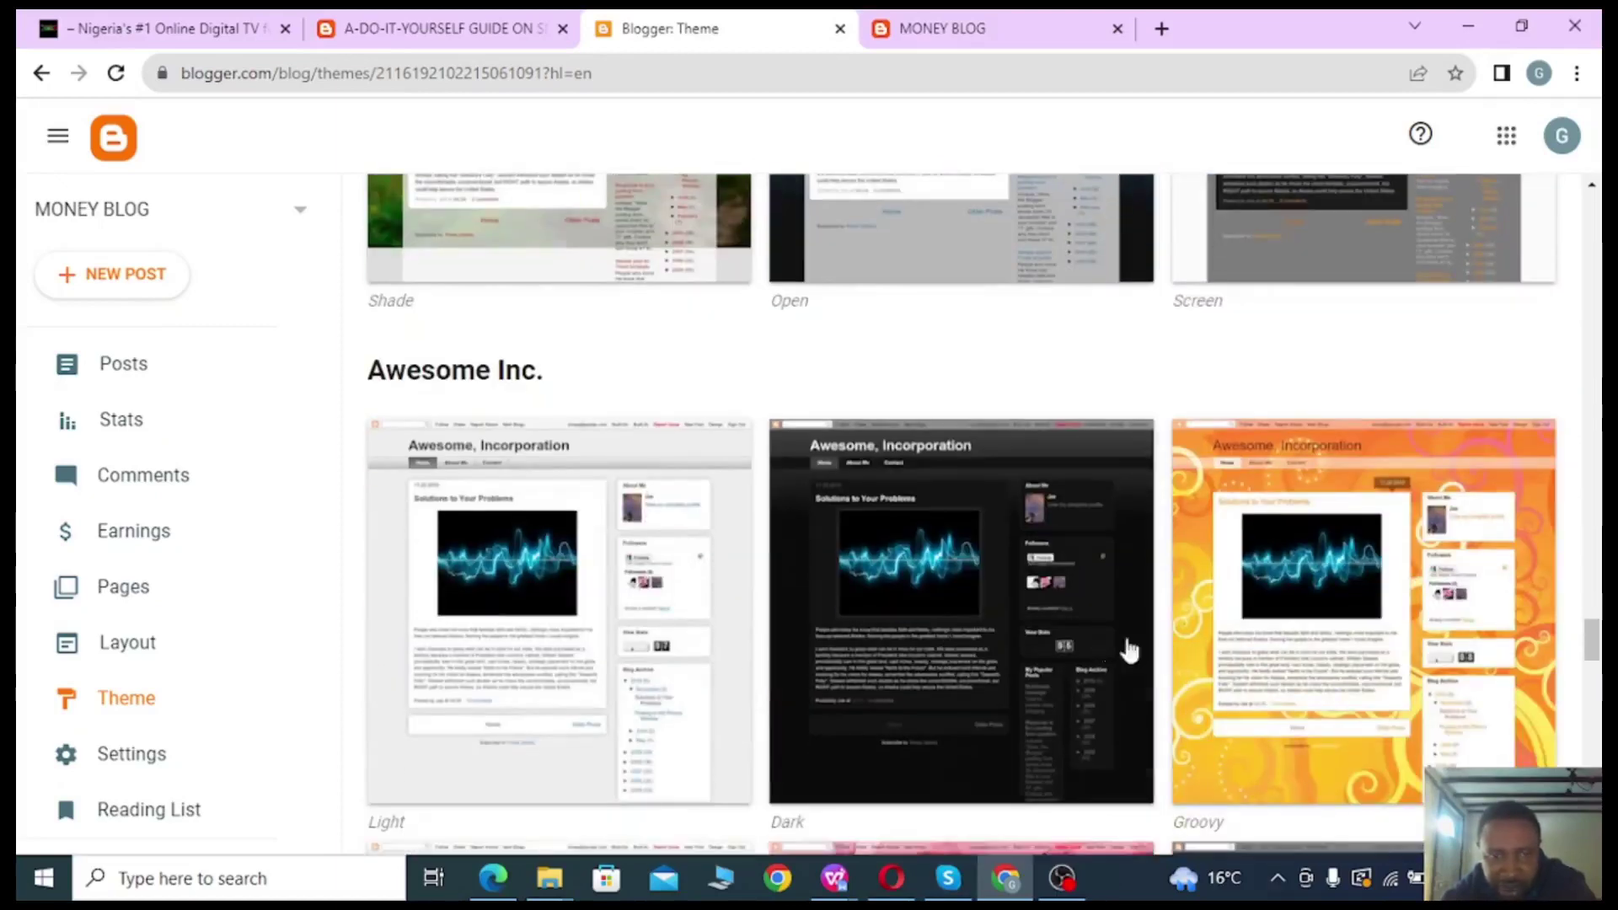
scroll(1127, 650, "down", 10)
scroll(1094, 640, "down", 15)
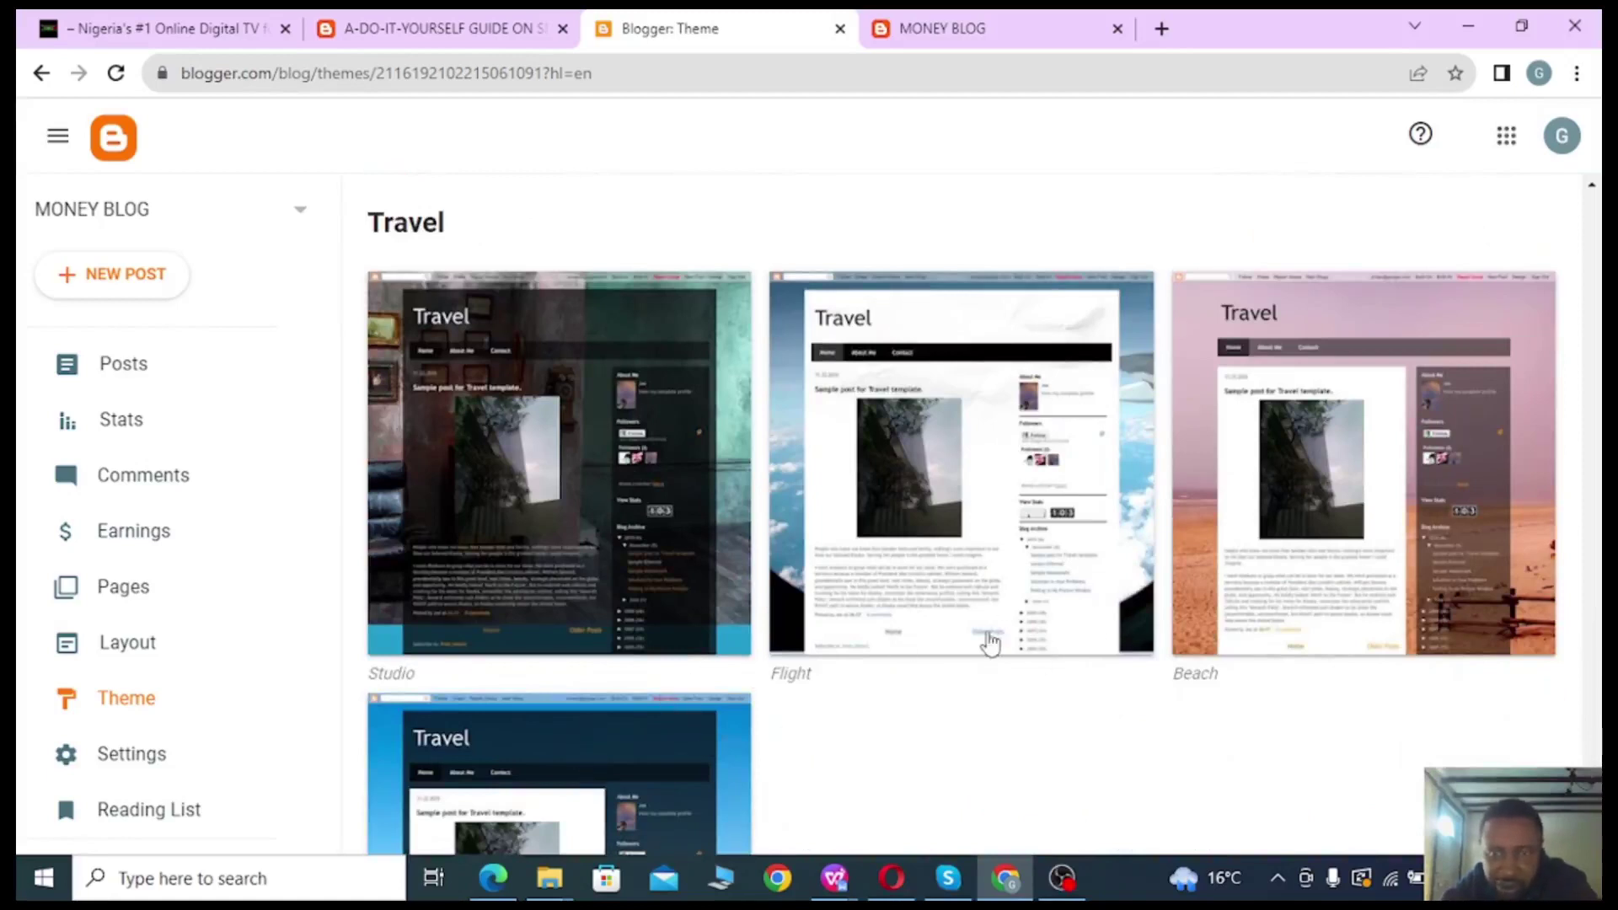
scroll(982, 645, "down", 3)
scroll(969, 611, "up", 5)
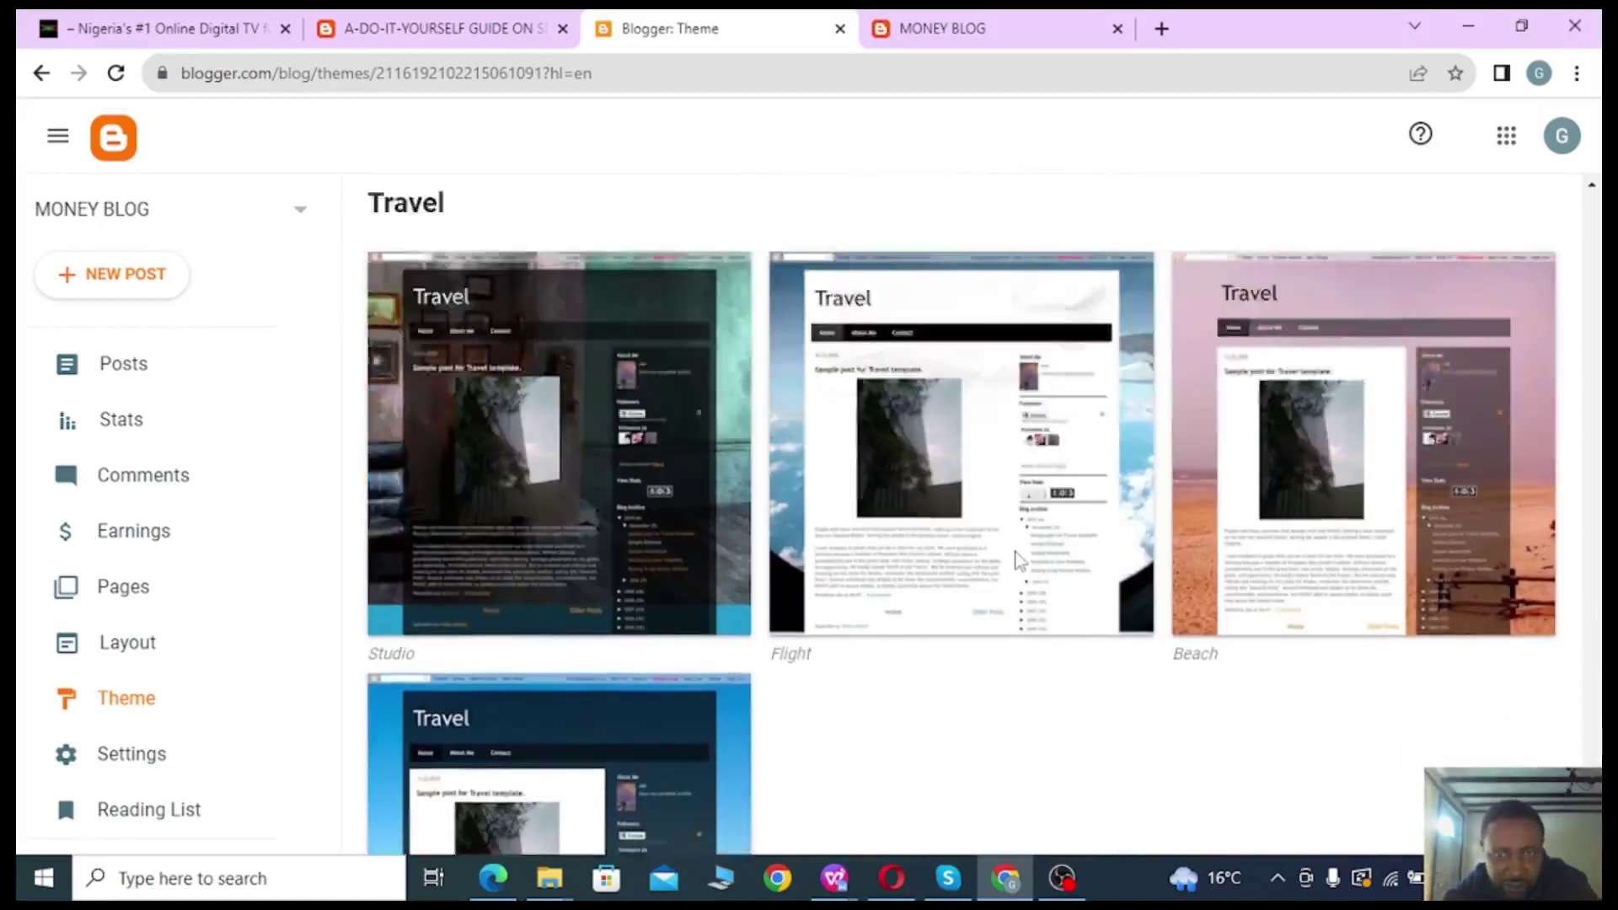
scroll(1000, 588, "down", 5)
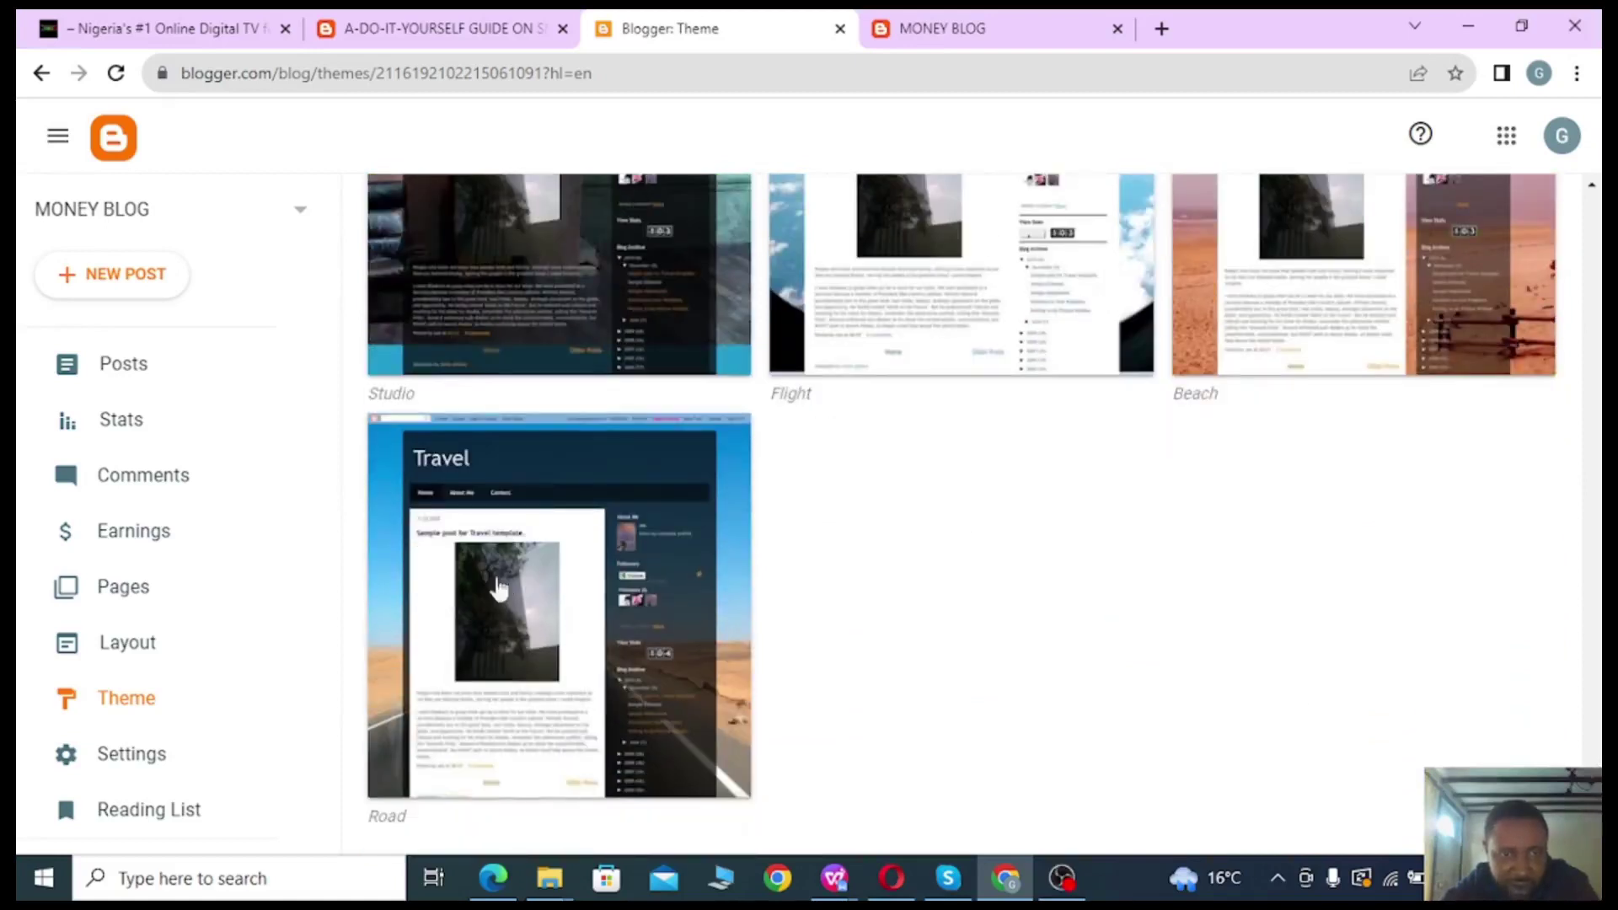
Review the theme gallery again in reverse, from the Travel designs back to the Soho family, to compare candidates for the blog.
scroll(501, 605, "up", 3)
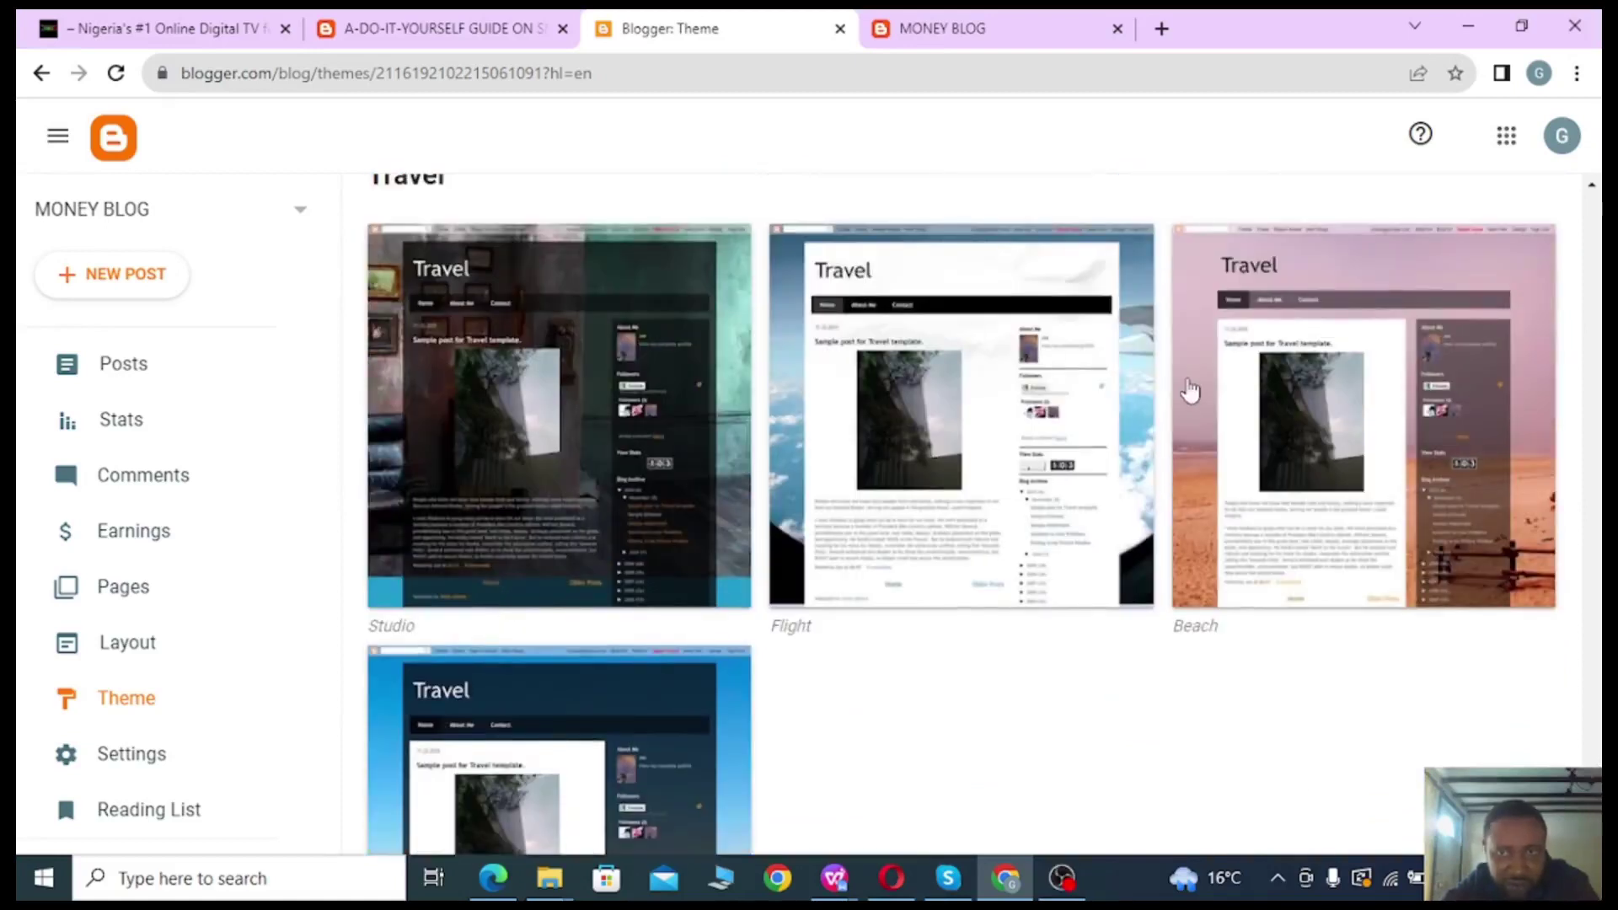
scroll(1137, 404, "up", 4)
scroll(1012, 413, "up", 5)
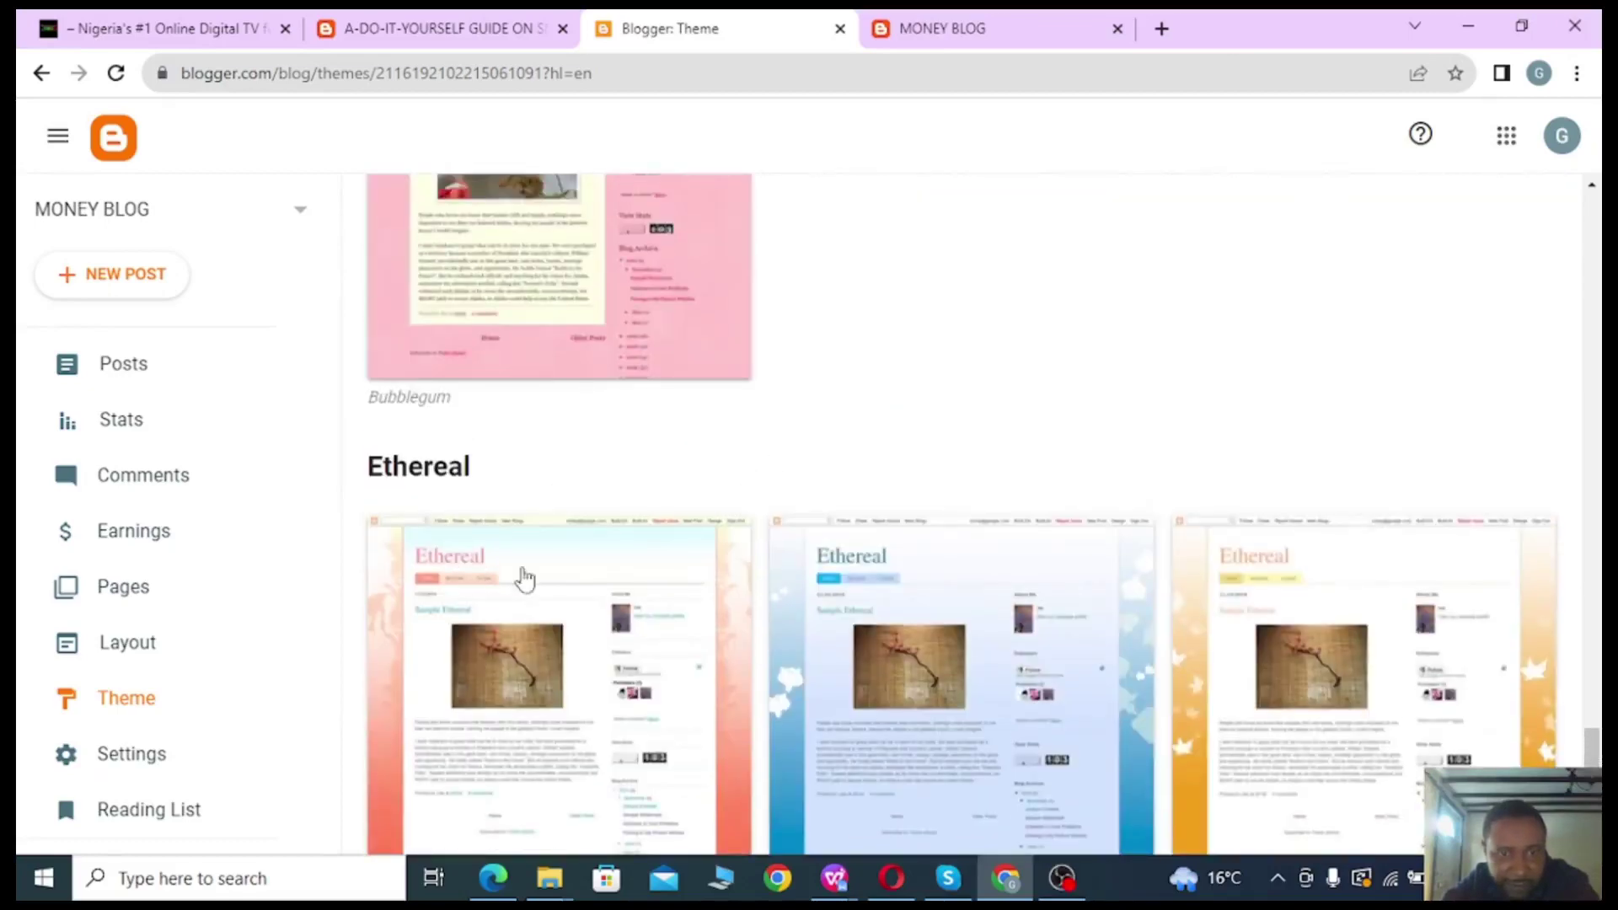
scroll(568, 550, "up", 4)
scroll(564, 437, "up", 5)
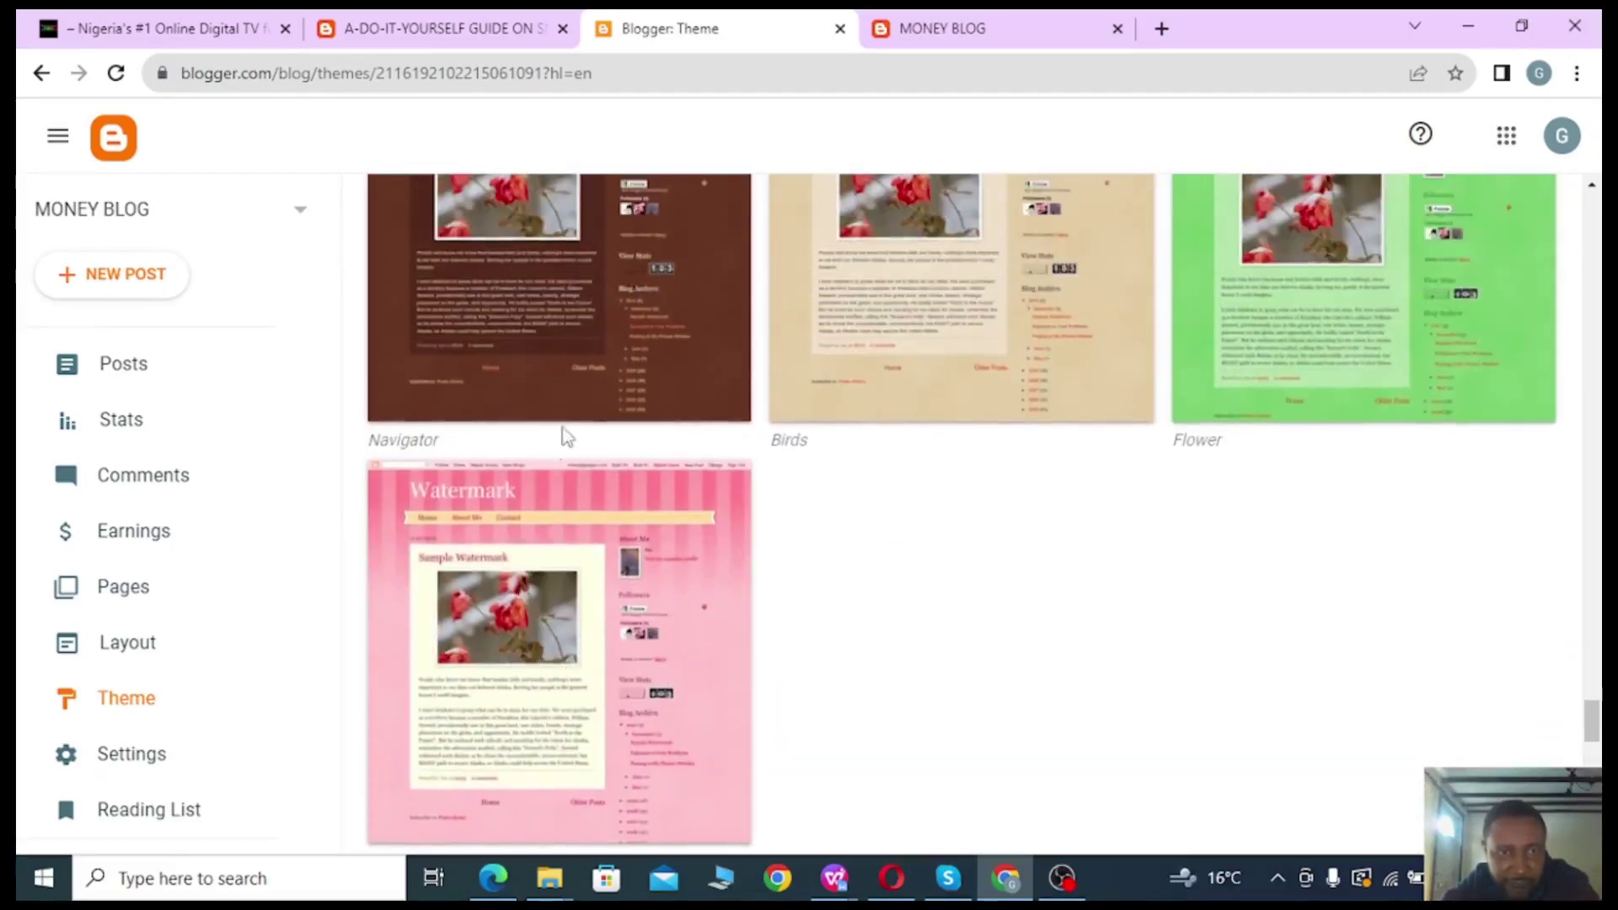
scroll(843, 573, "up", 5)
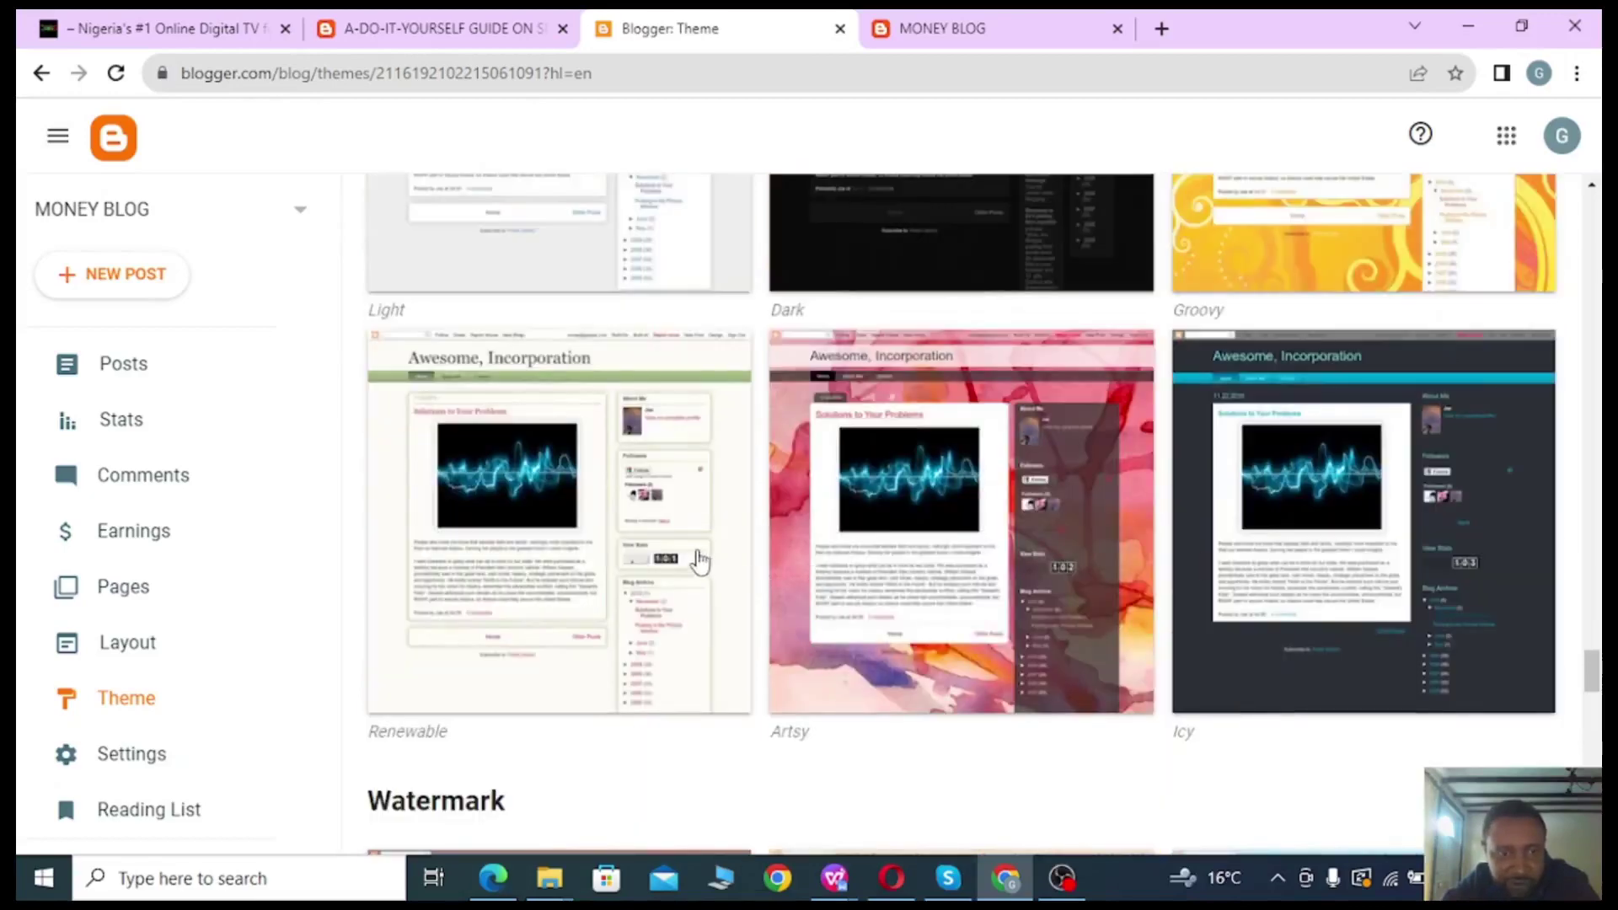
scroll(706, 552, "up", 4)
scroll(993, 535, "up", 5)
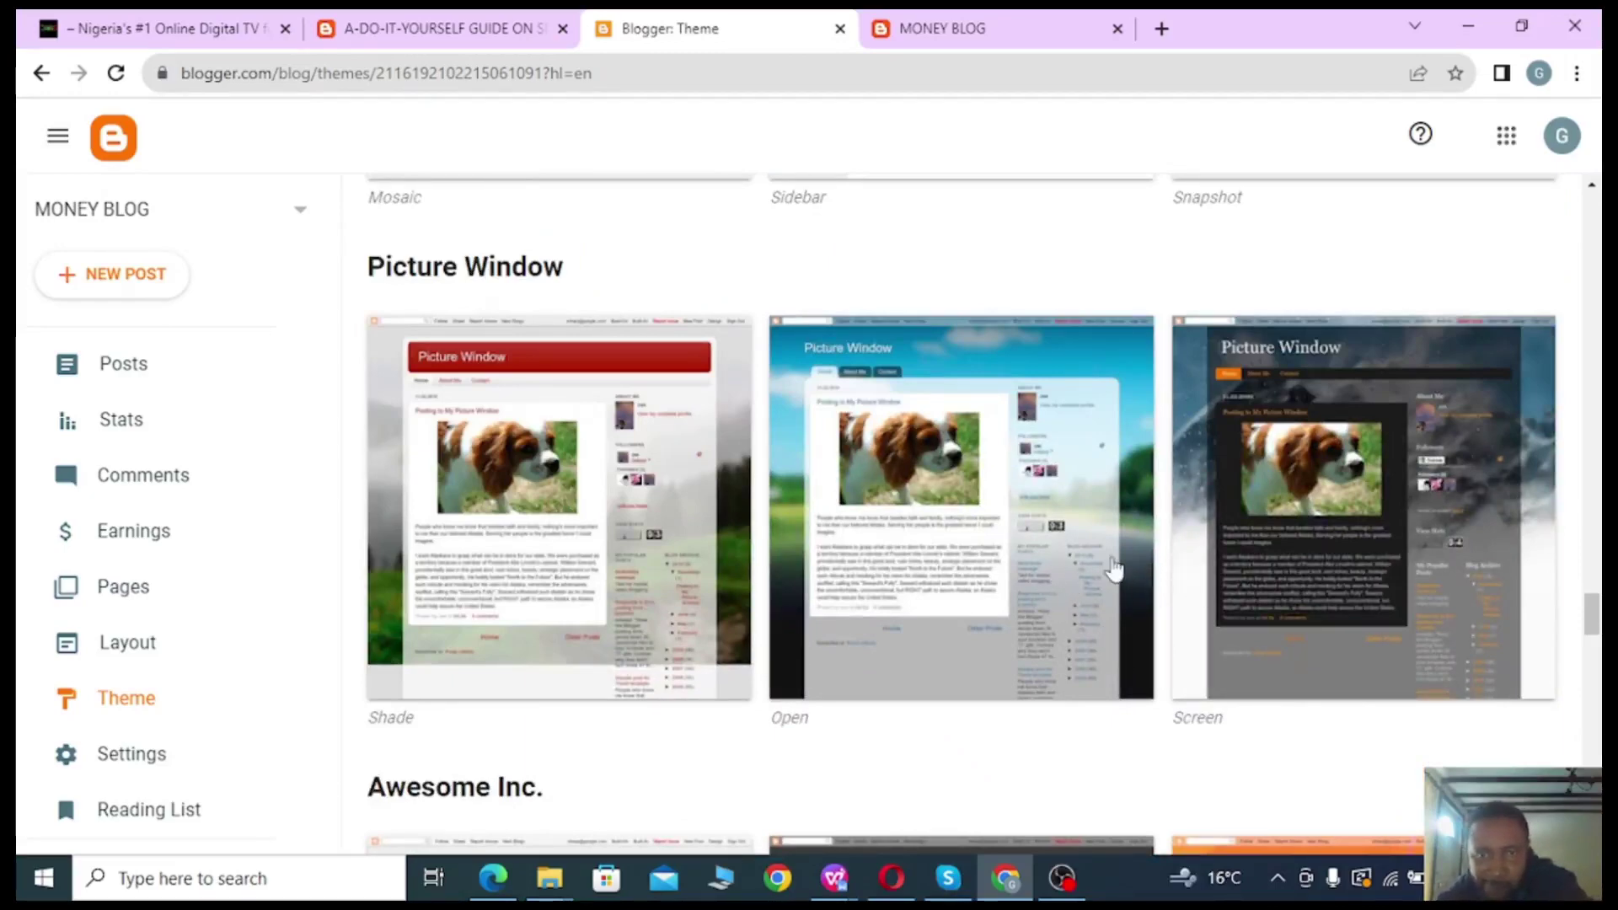
scroll(1116, 570, "up", 5)
scroll(1116, 570, "up", 10)
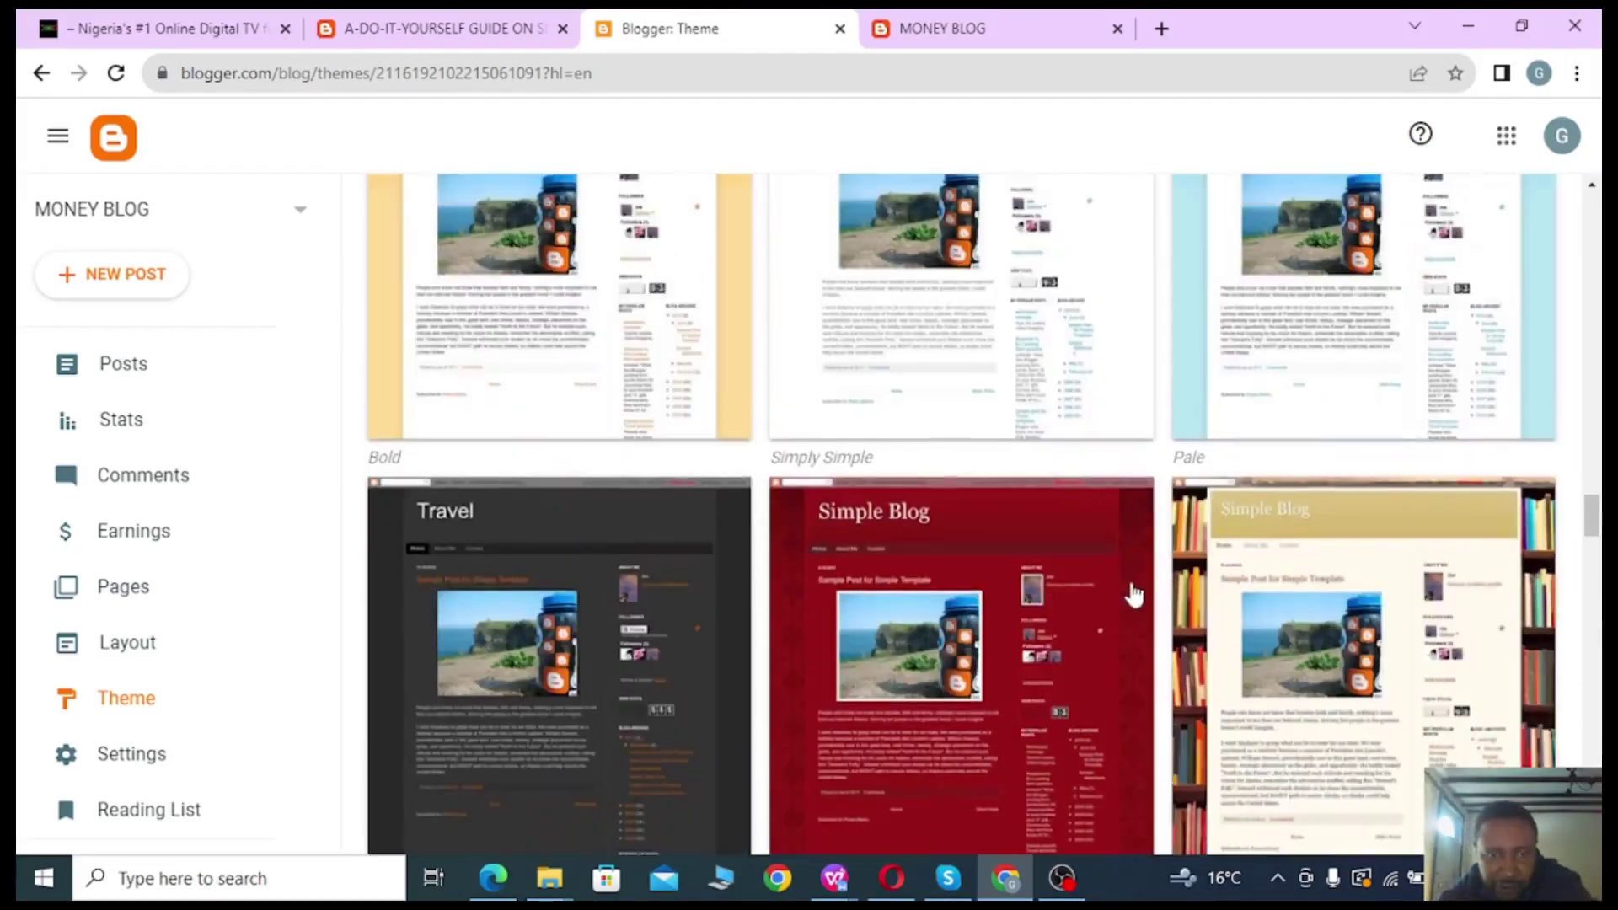
scroll(1211, 643, "up", 10)
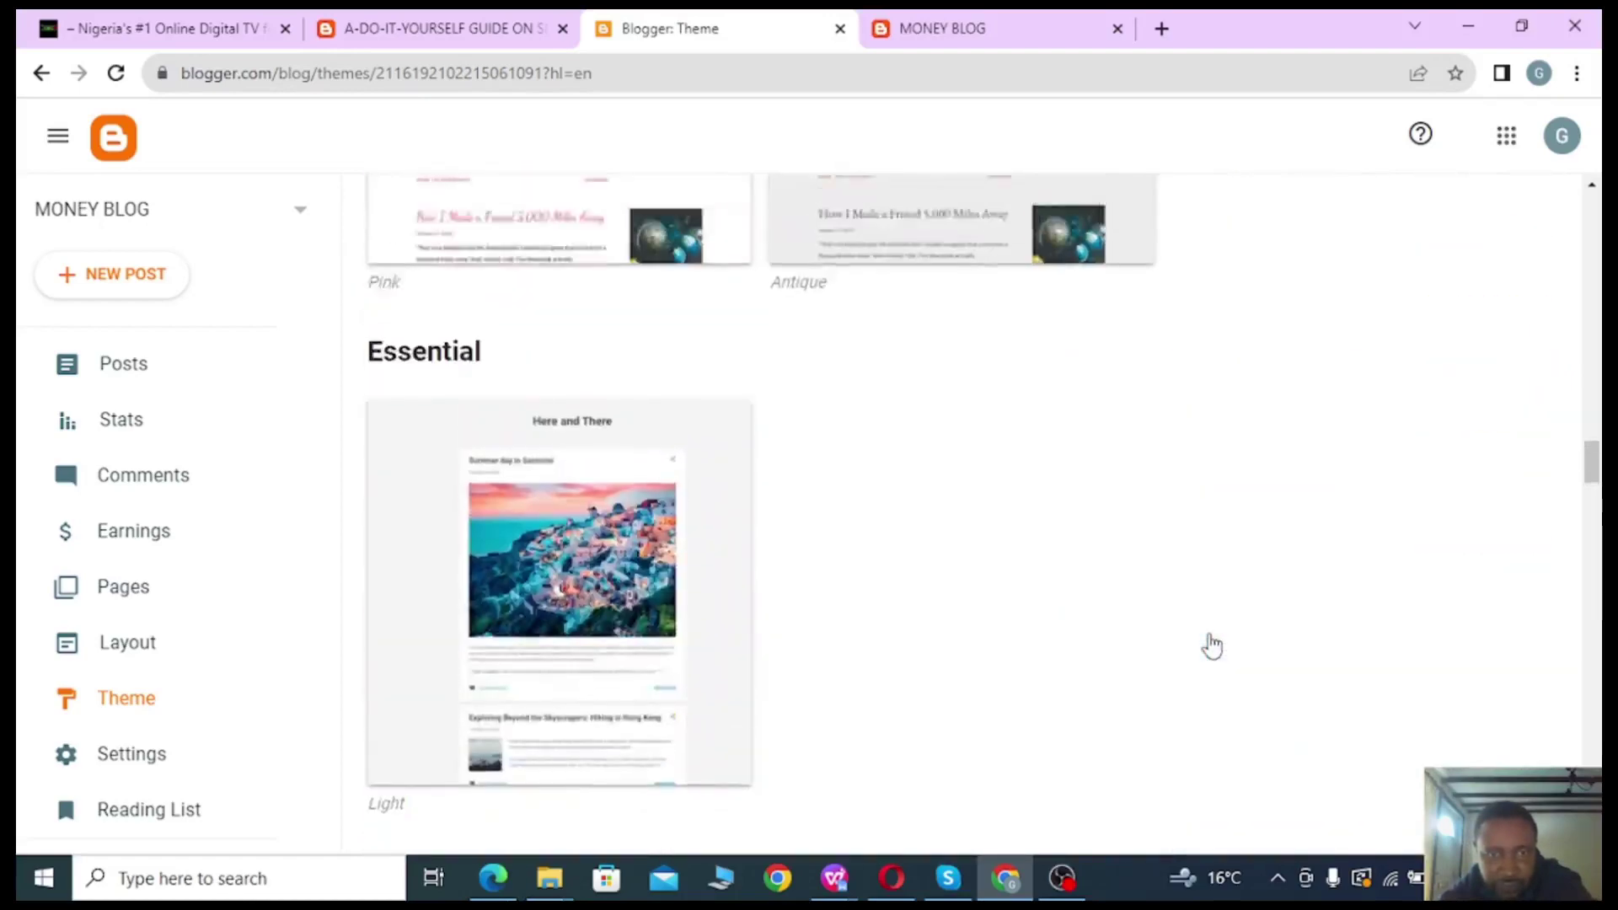
scroll(1210, 643, "up", 6)
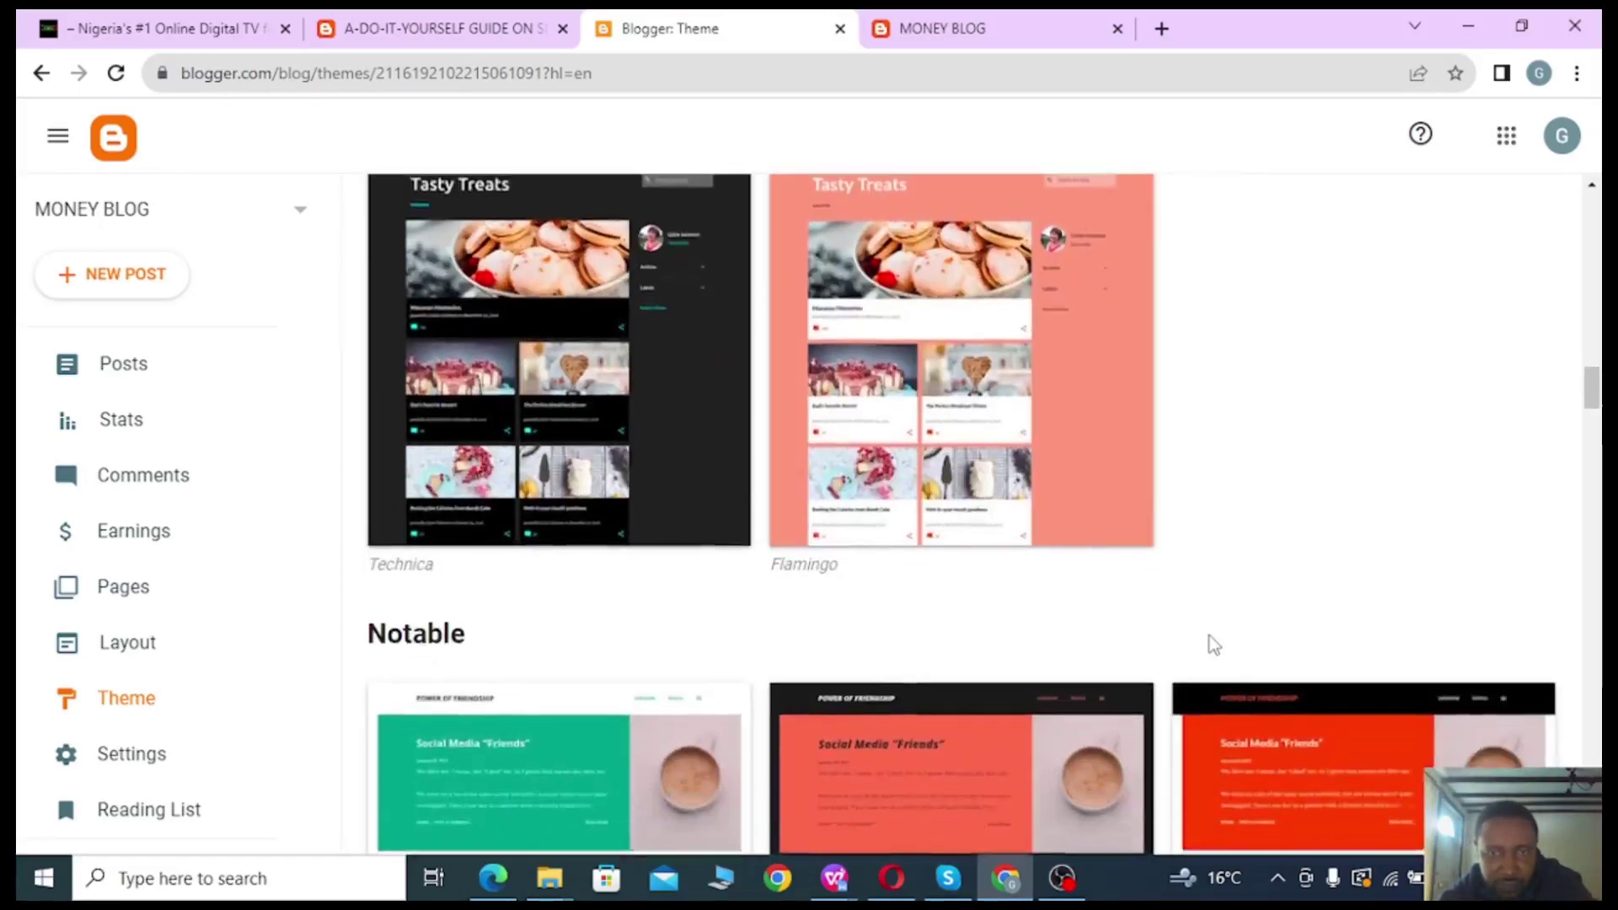
scroll(1211, 635, "up", 8)
scroll(1211, 643, "up", 5)
scroll(1211, 635, "up", 4)
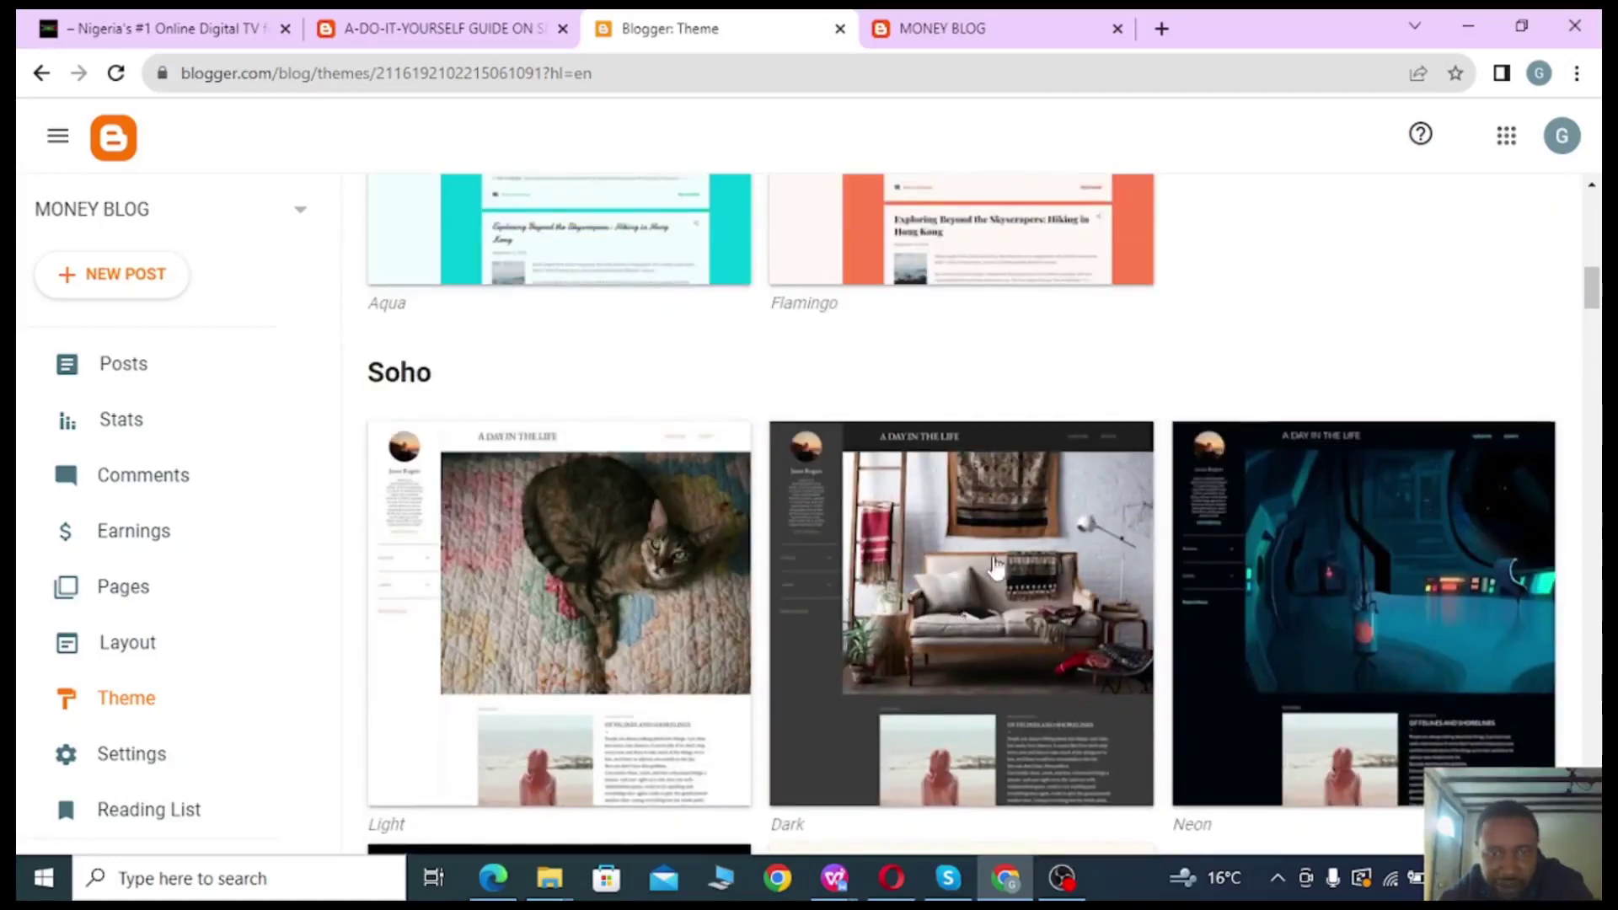
Choose the Soho Dark theme, preview MONEY BLOG with it from header to footer, and apply it to the blog.
scroll(995, 577, "down", 1)
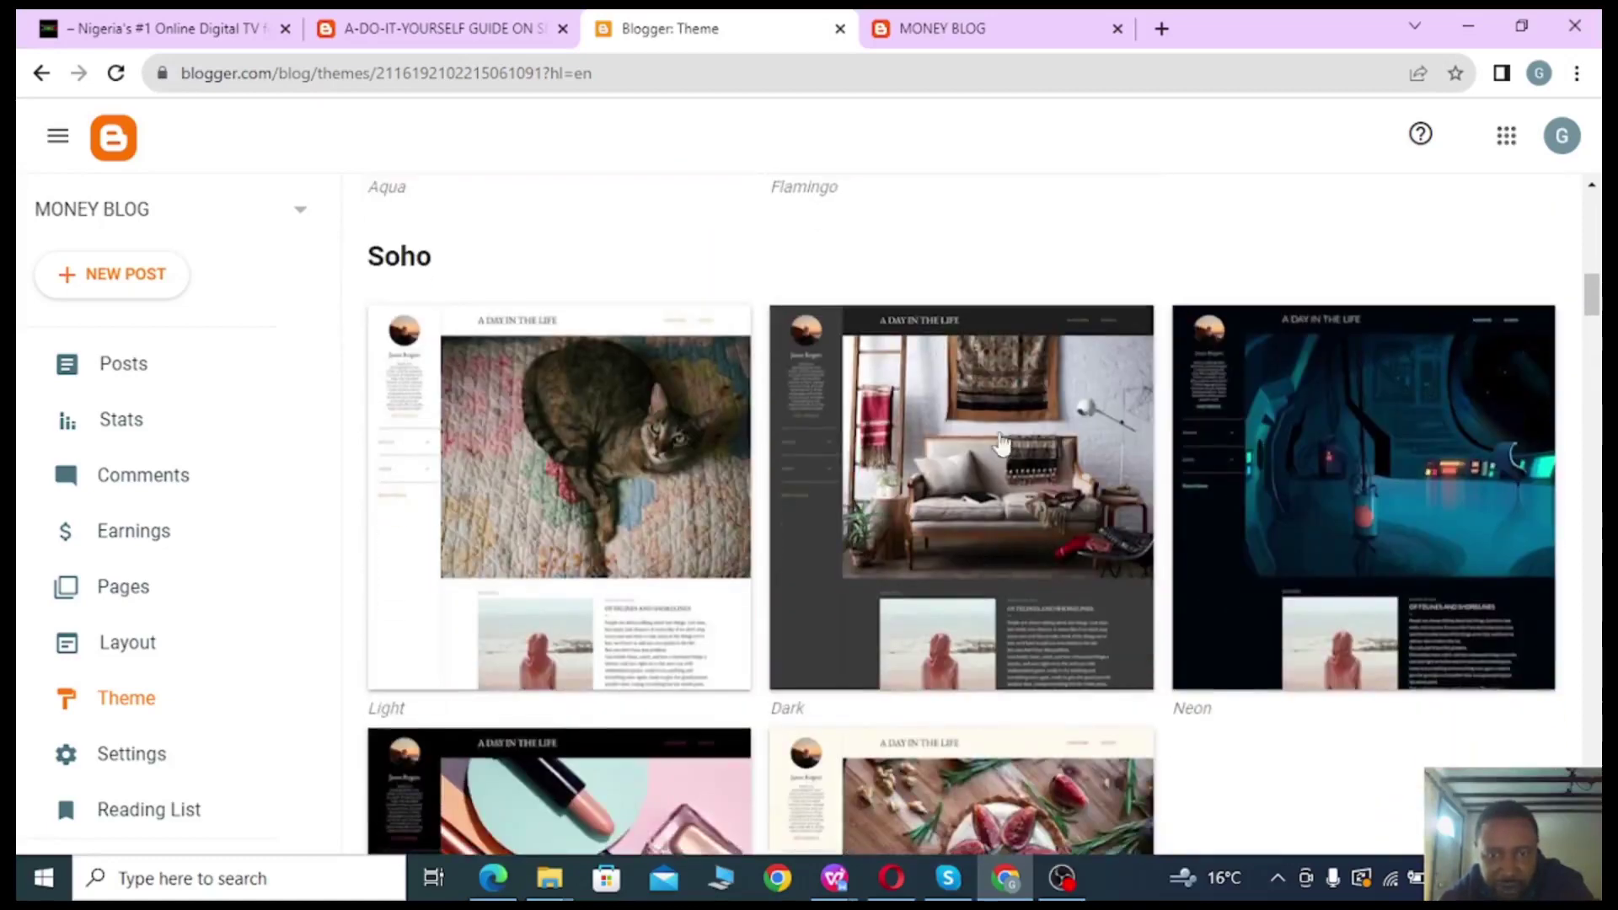
scroll(997, 475, "down", 2)
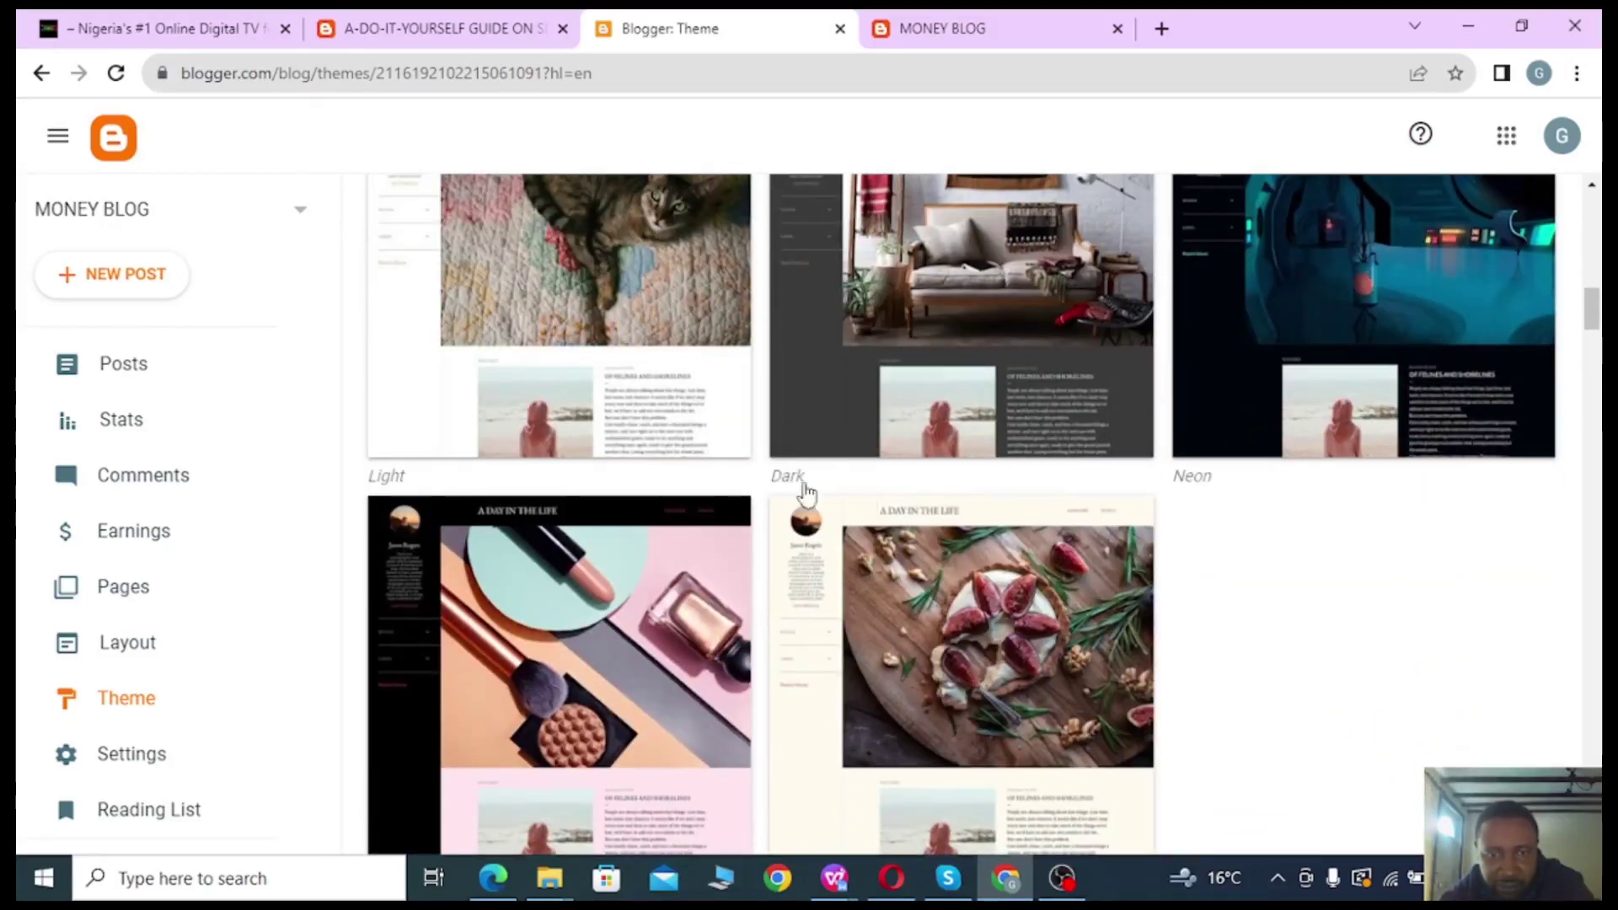
scroll(1053, 488, "up", 2)
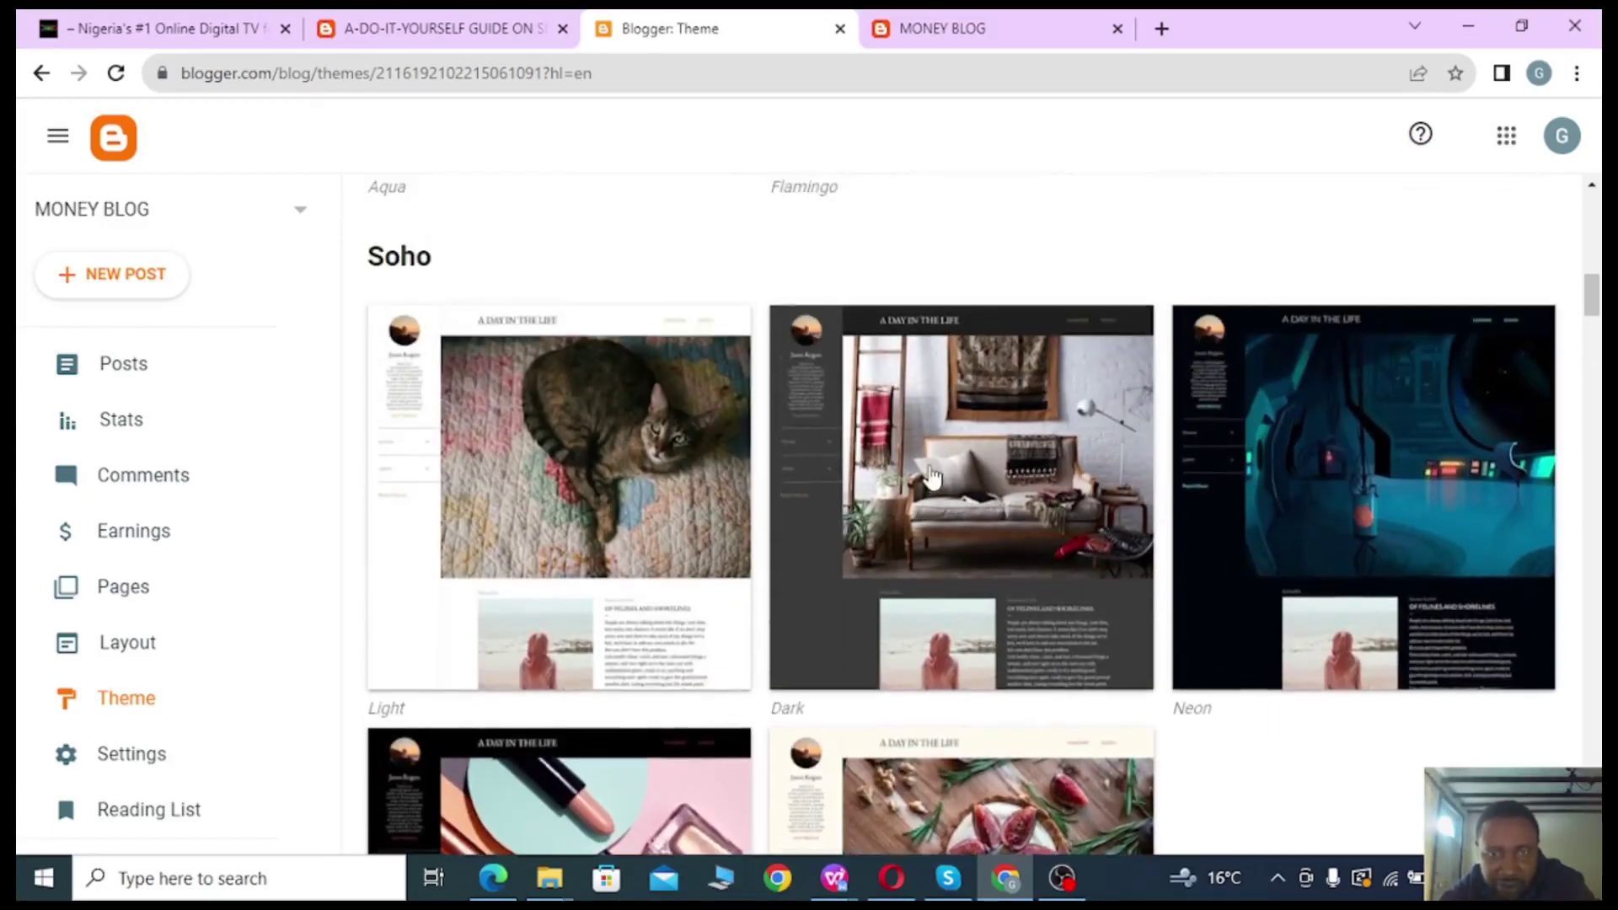
left_click(930, 469)
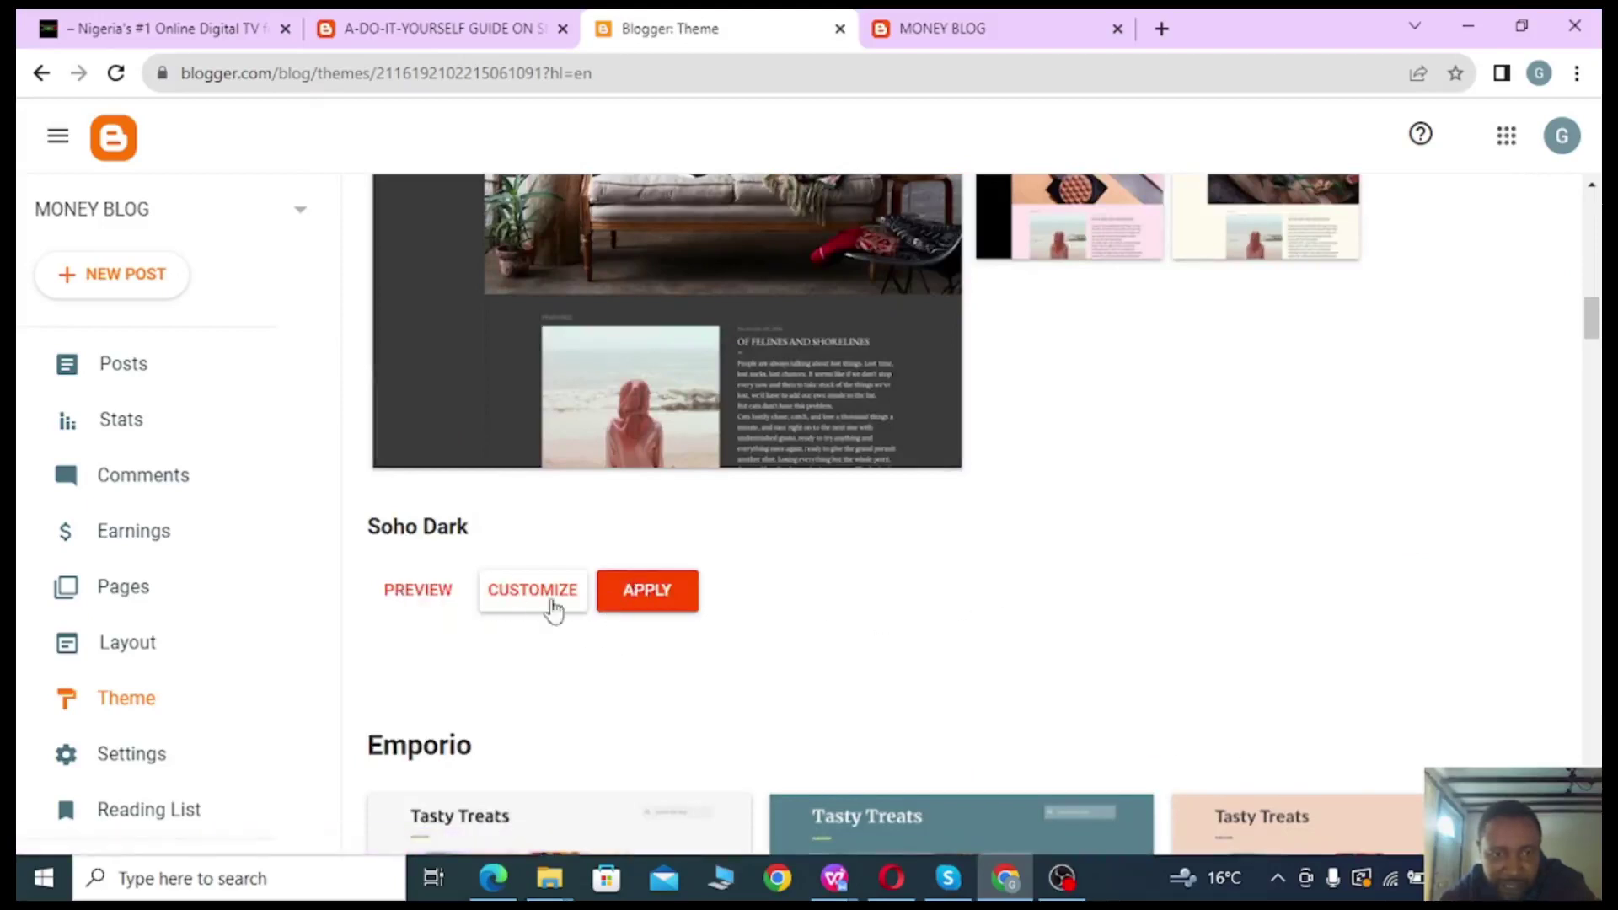
left_click(416, 600)
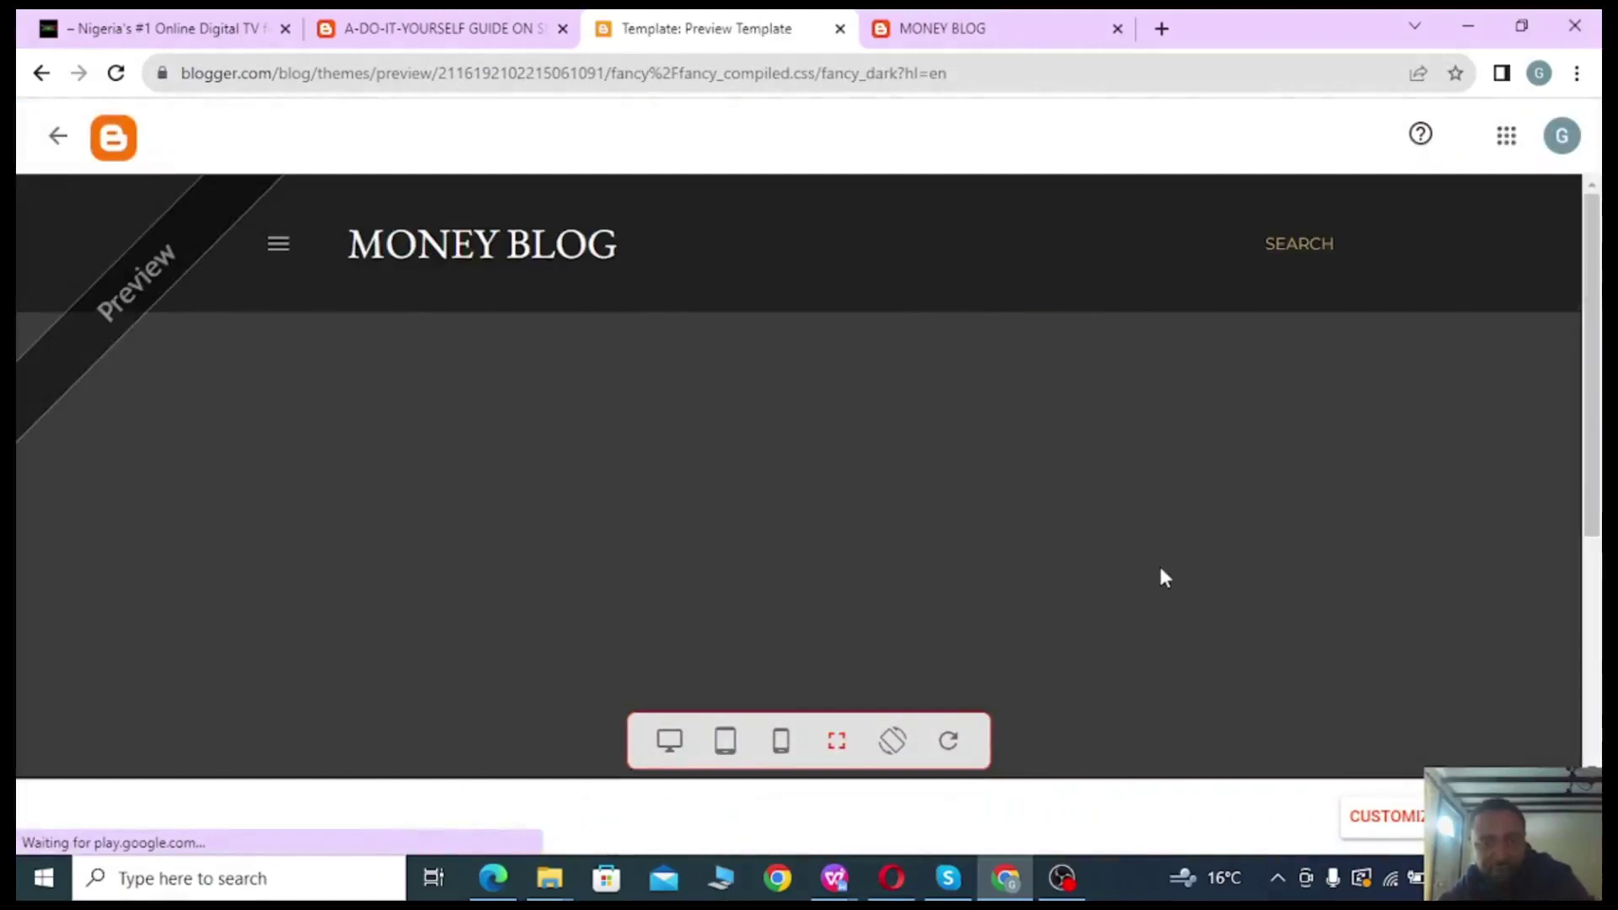
scroll(1170, 556, "down", 5)
scroll(1178, 563, "up", 5)
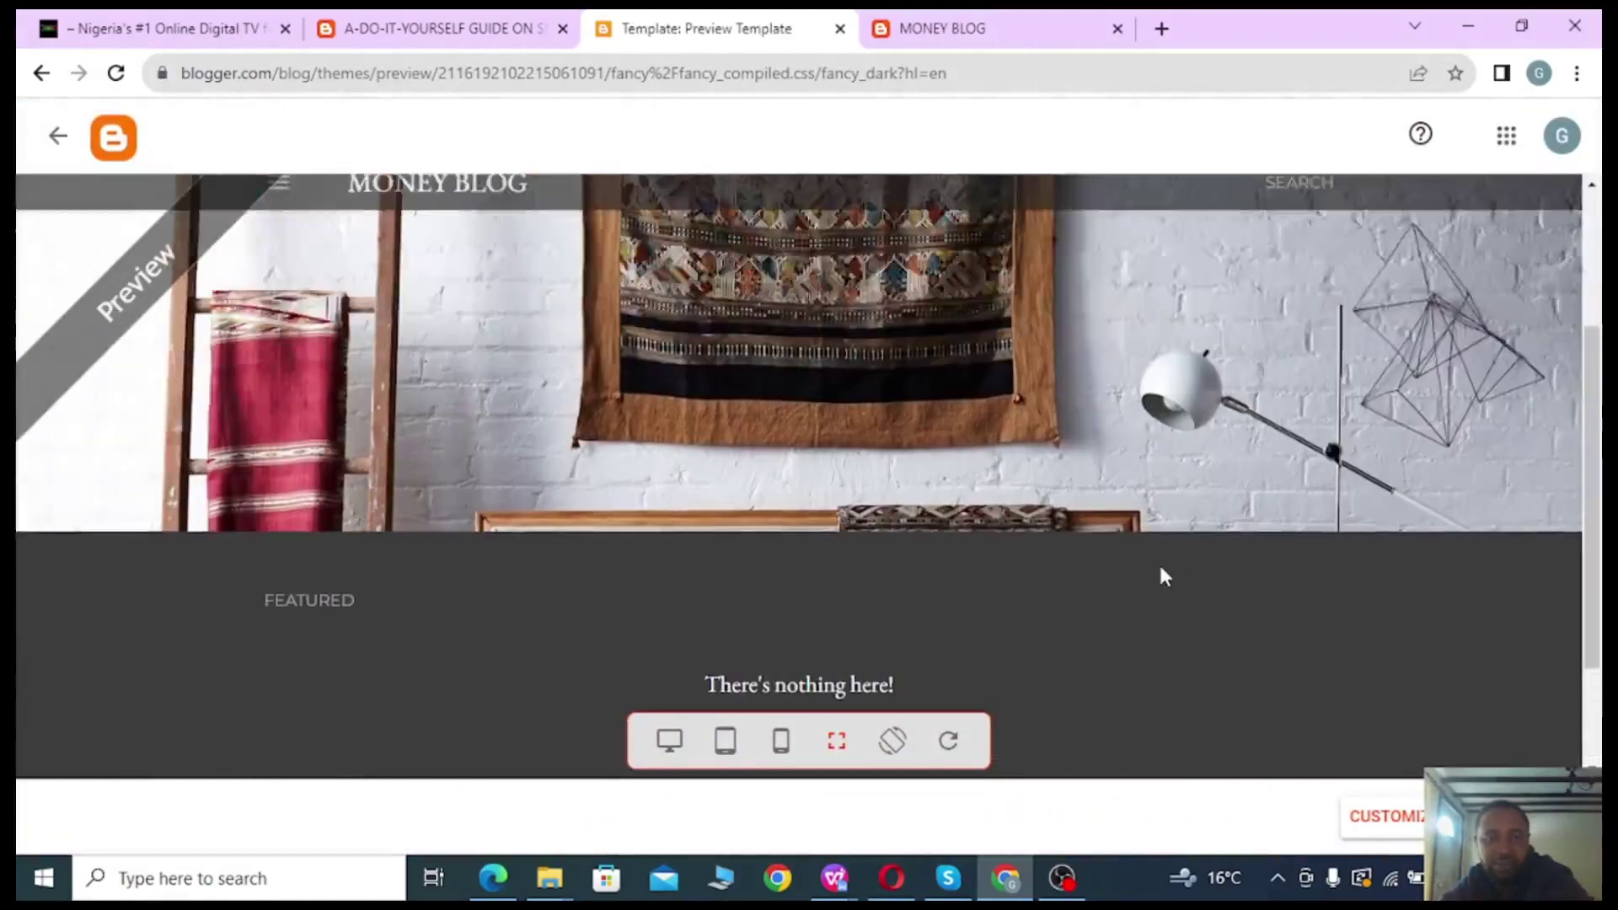
scroll(1170, 501, "down", 5)
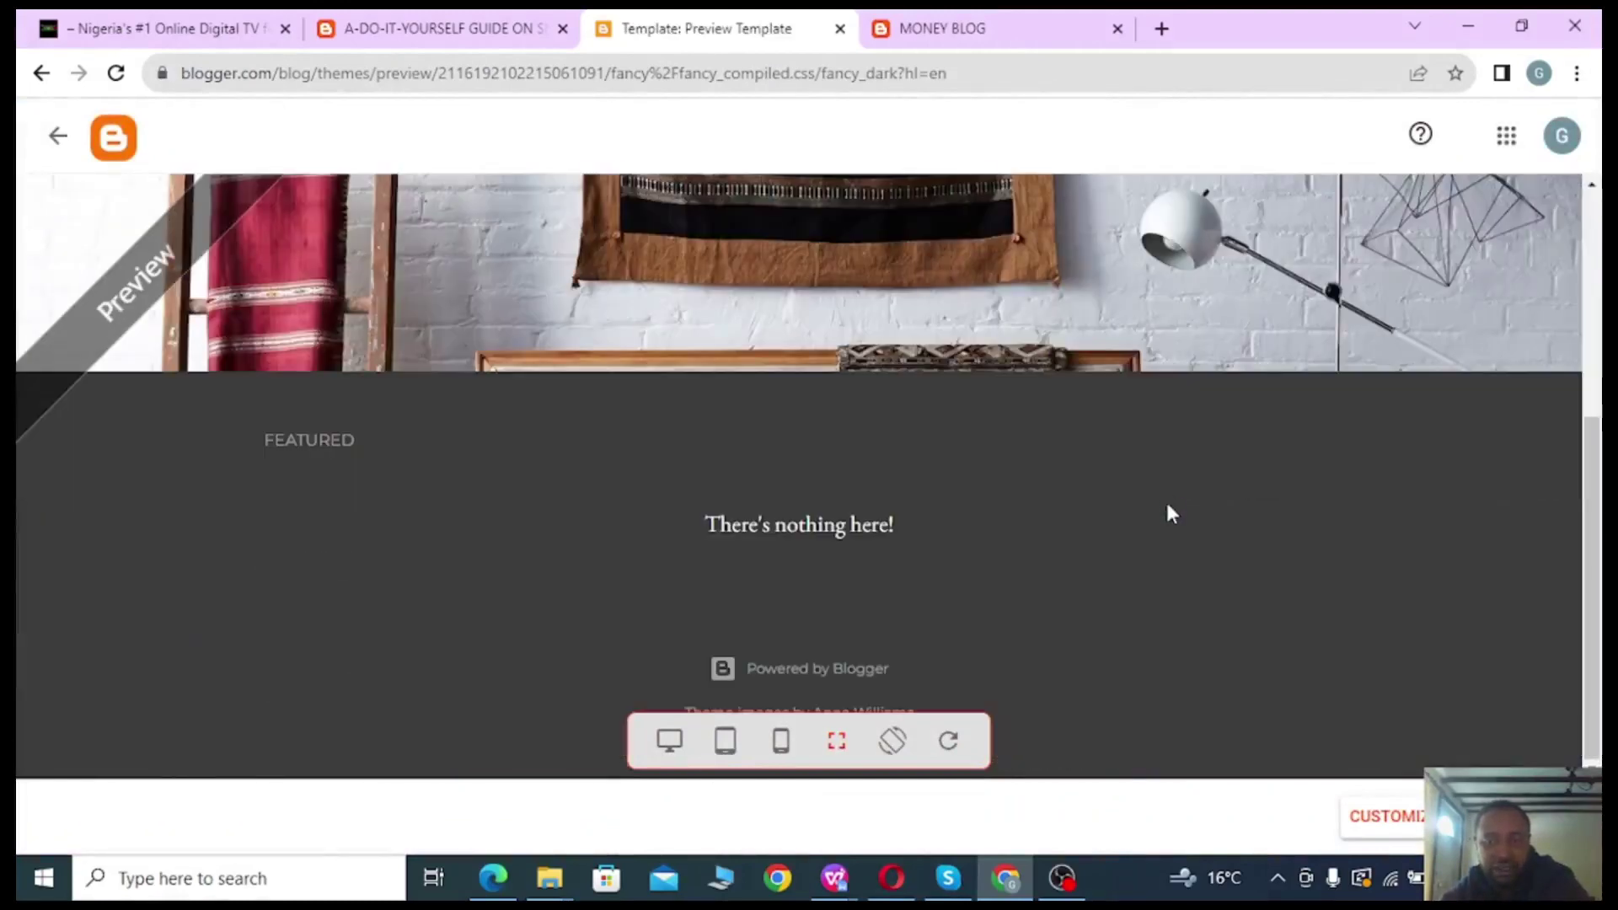
scroll(1197, 534, "up", 5)
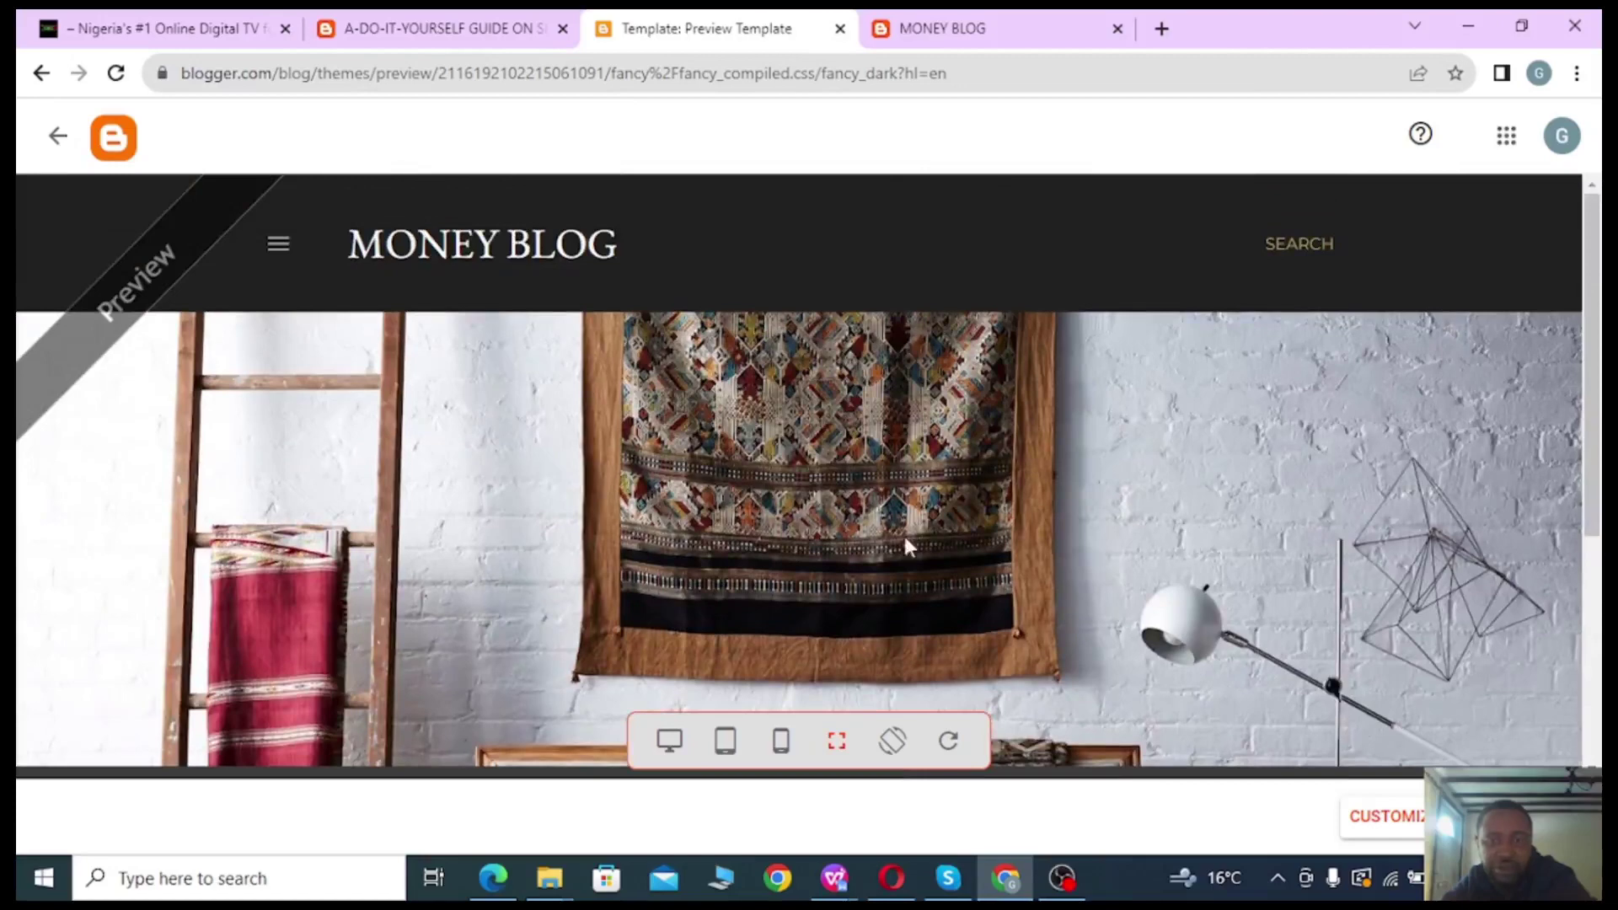
left_click(1509, 816)
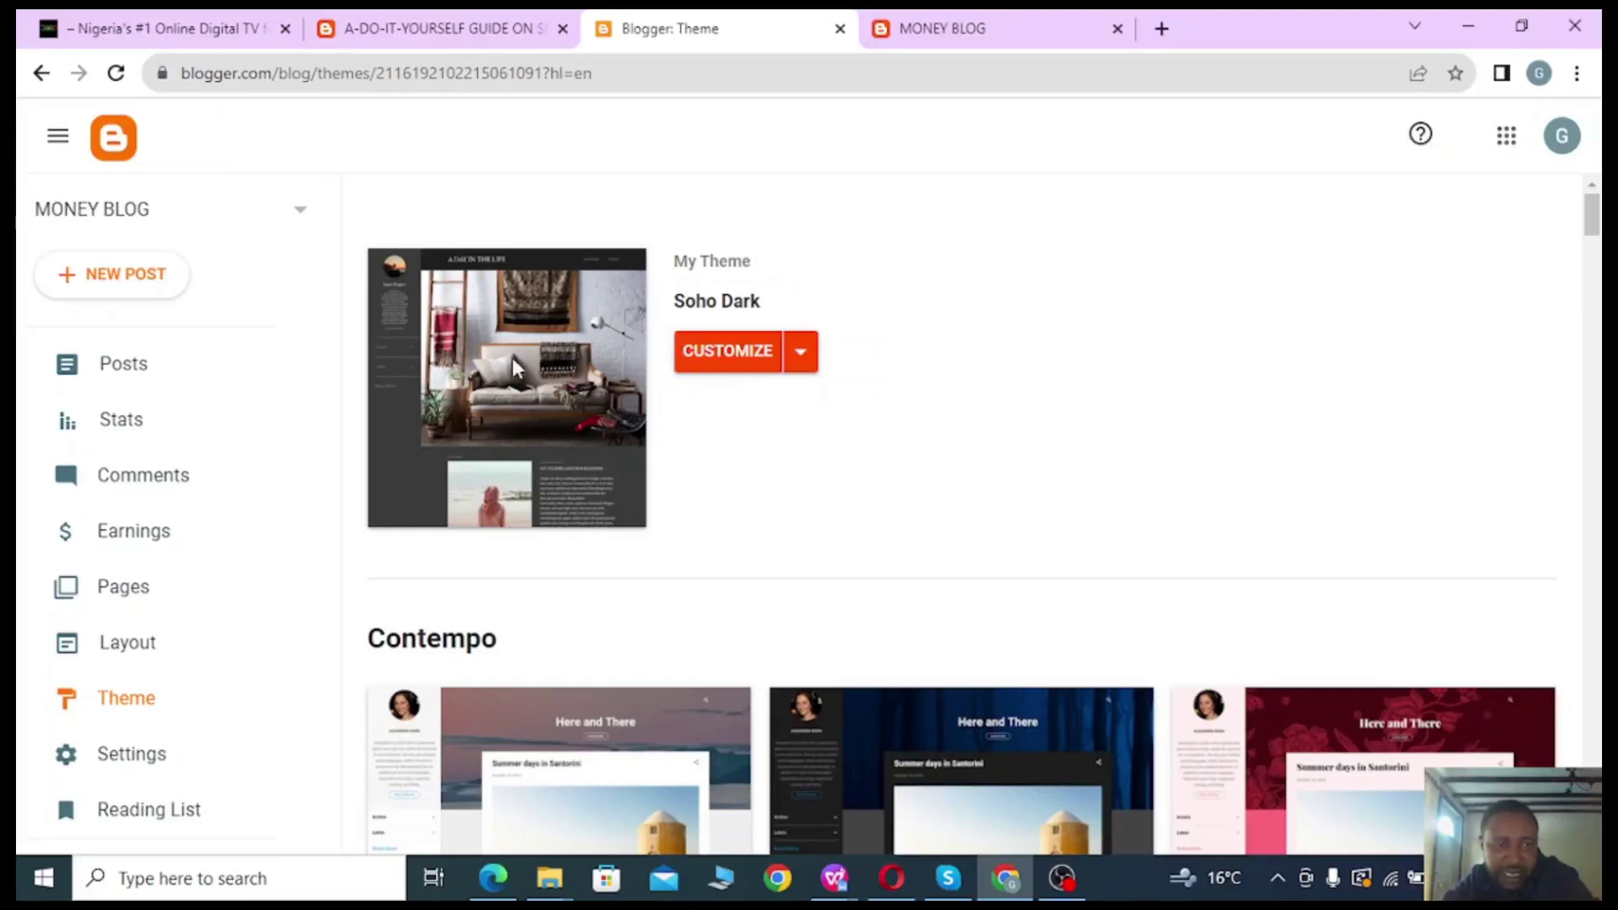
Switch to the live MONEY BLOG page and reload it to check its appearance with the newly applied theme.
left_click(945, 32)
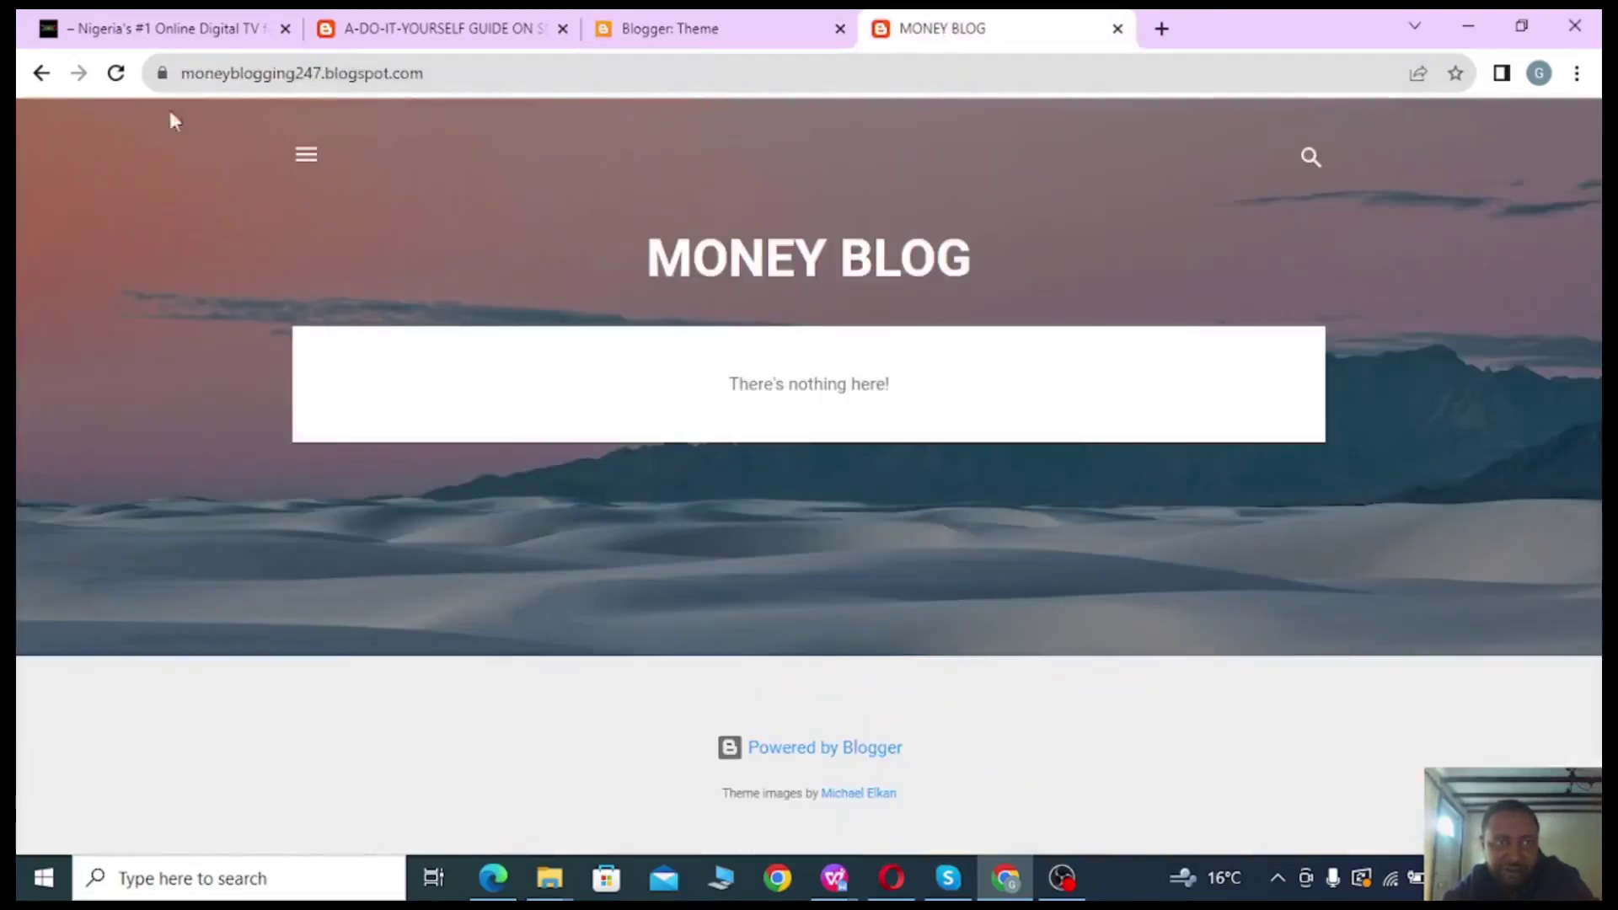
left_click(114, 78)
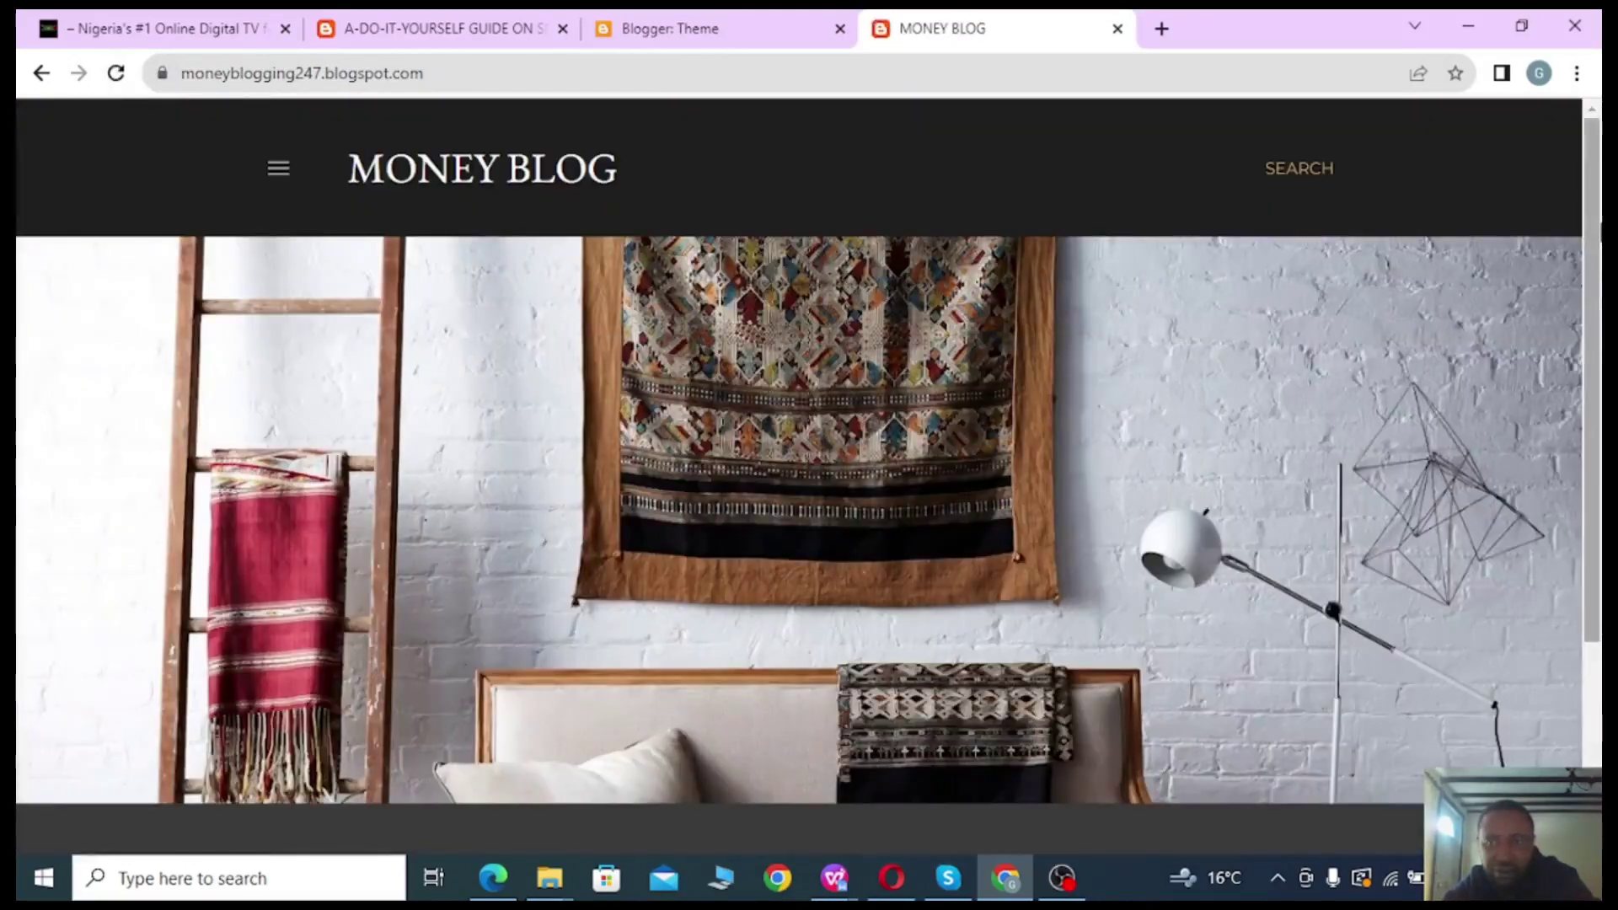
mouse_move(1597, 228)
left_mouse_down()
mouse_move(1597, 419)
mouse_move(1600, 211)
left_mouse_up()
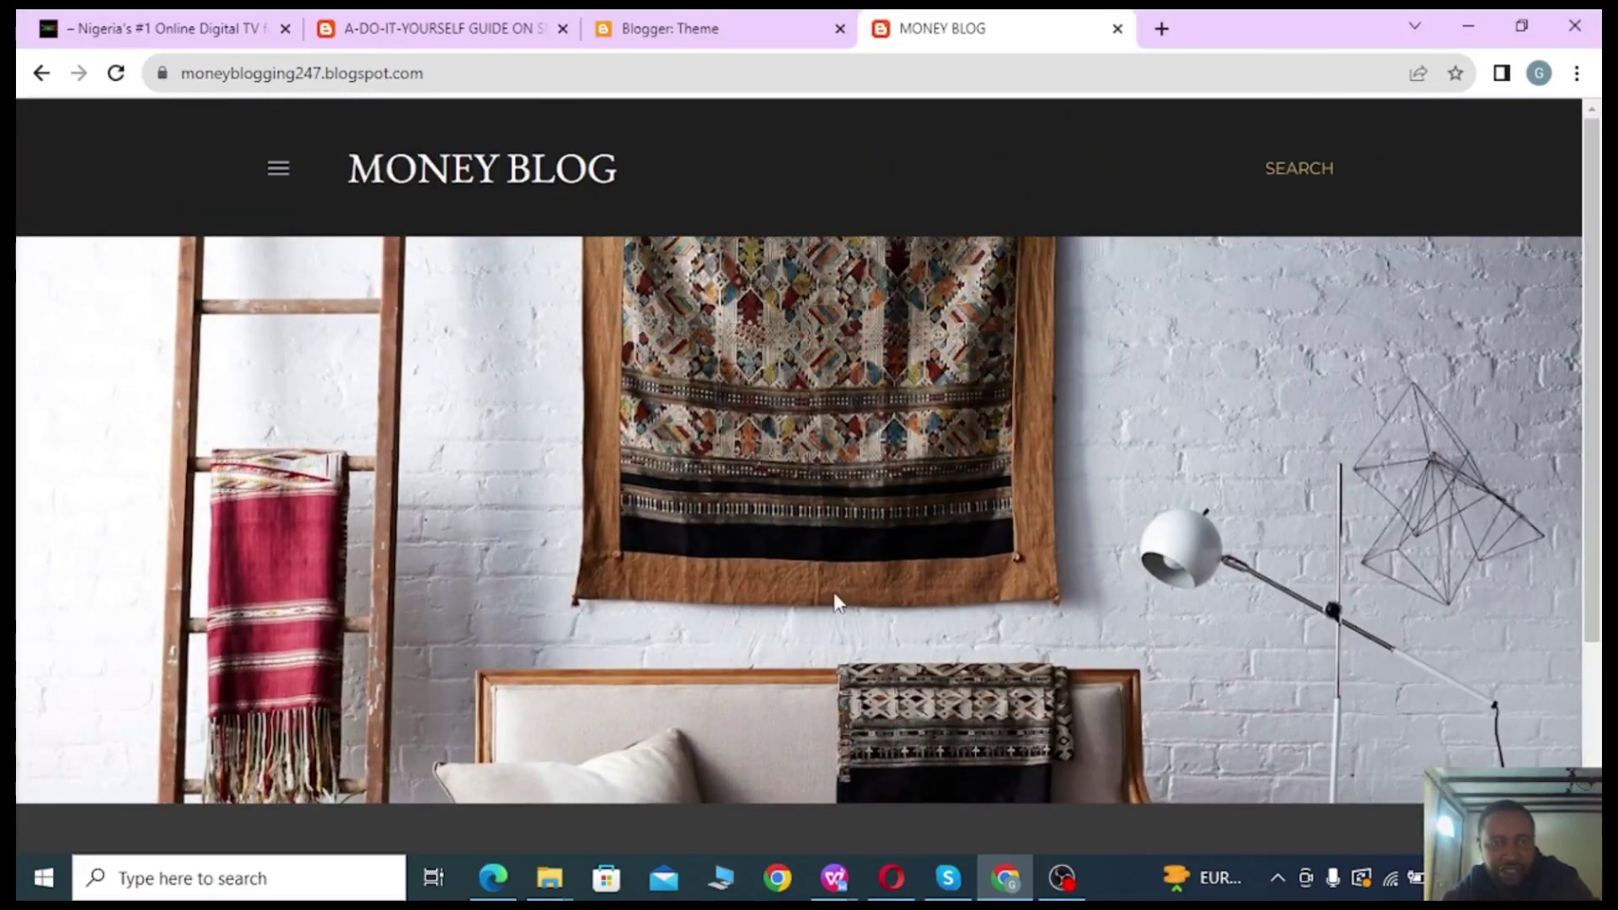
Compare the live MONEY BLOG page with the snail farming blog and the Soho Dark theme shown in the dashboard.
scroll(834, 603, "down", 3)
scroll(833, 598, "up", 3)
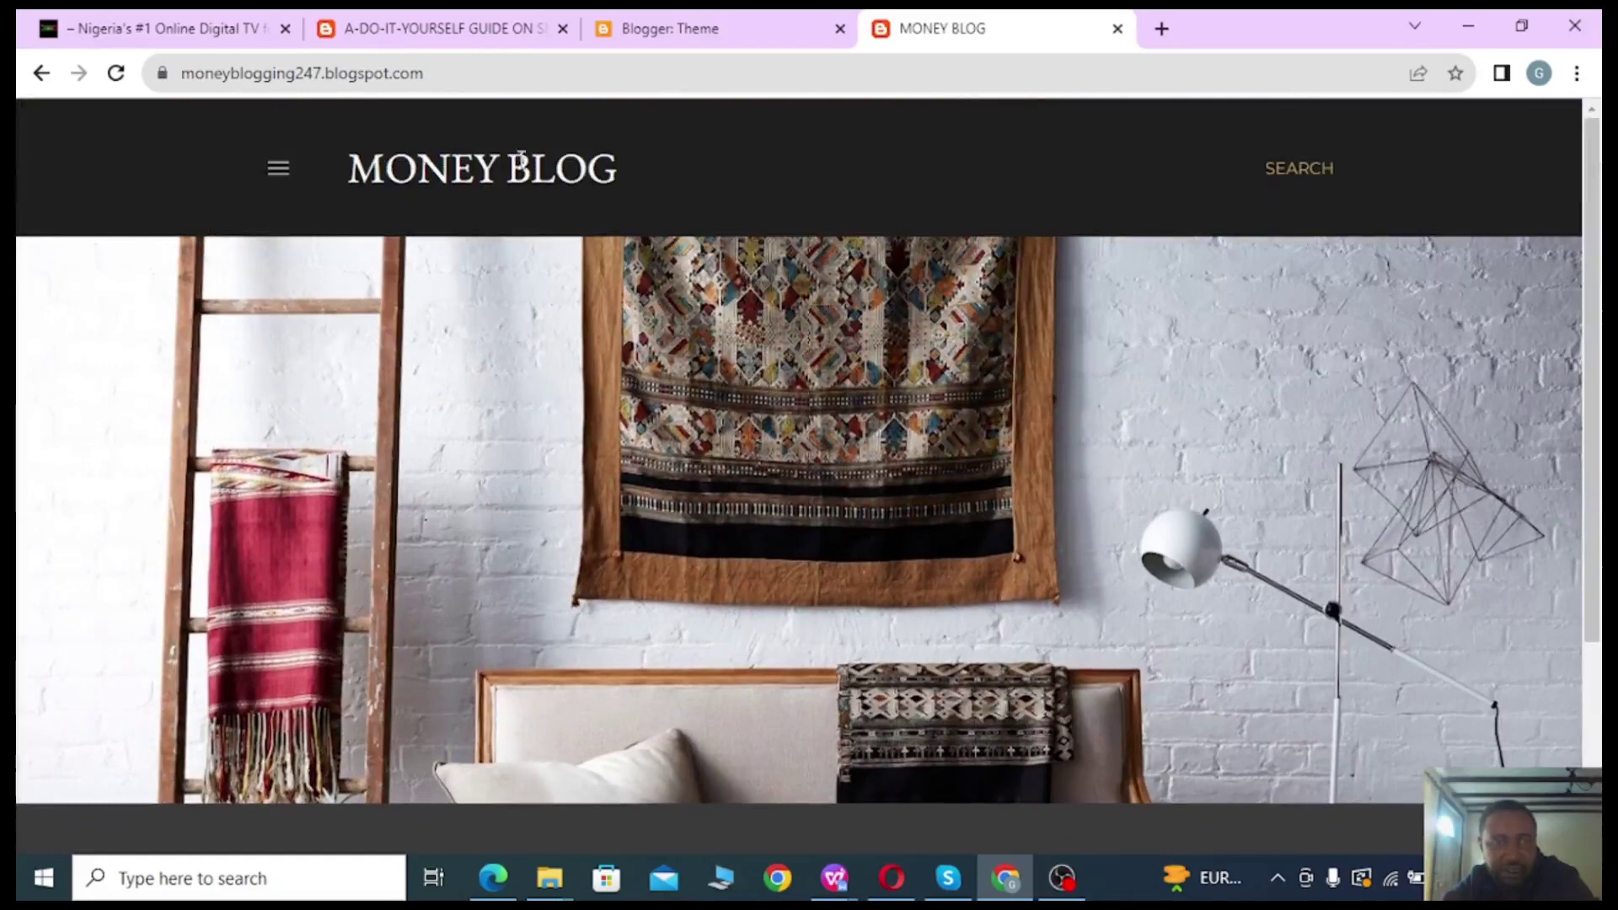
left_click(402, 38)
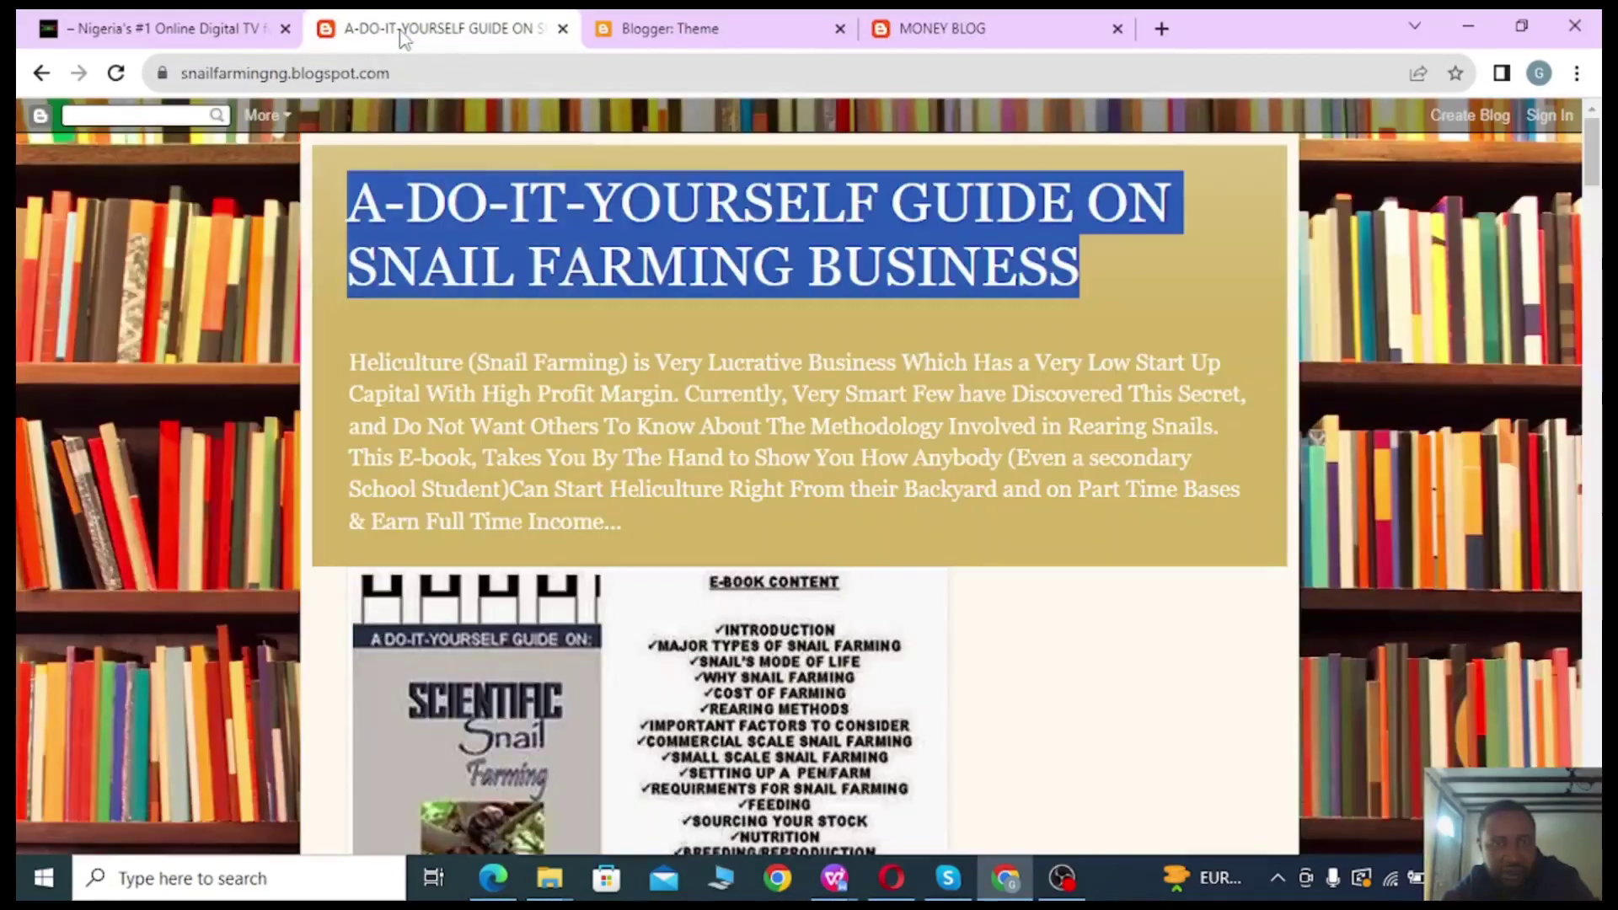
left_click(663, 33)
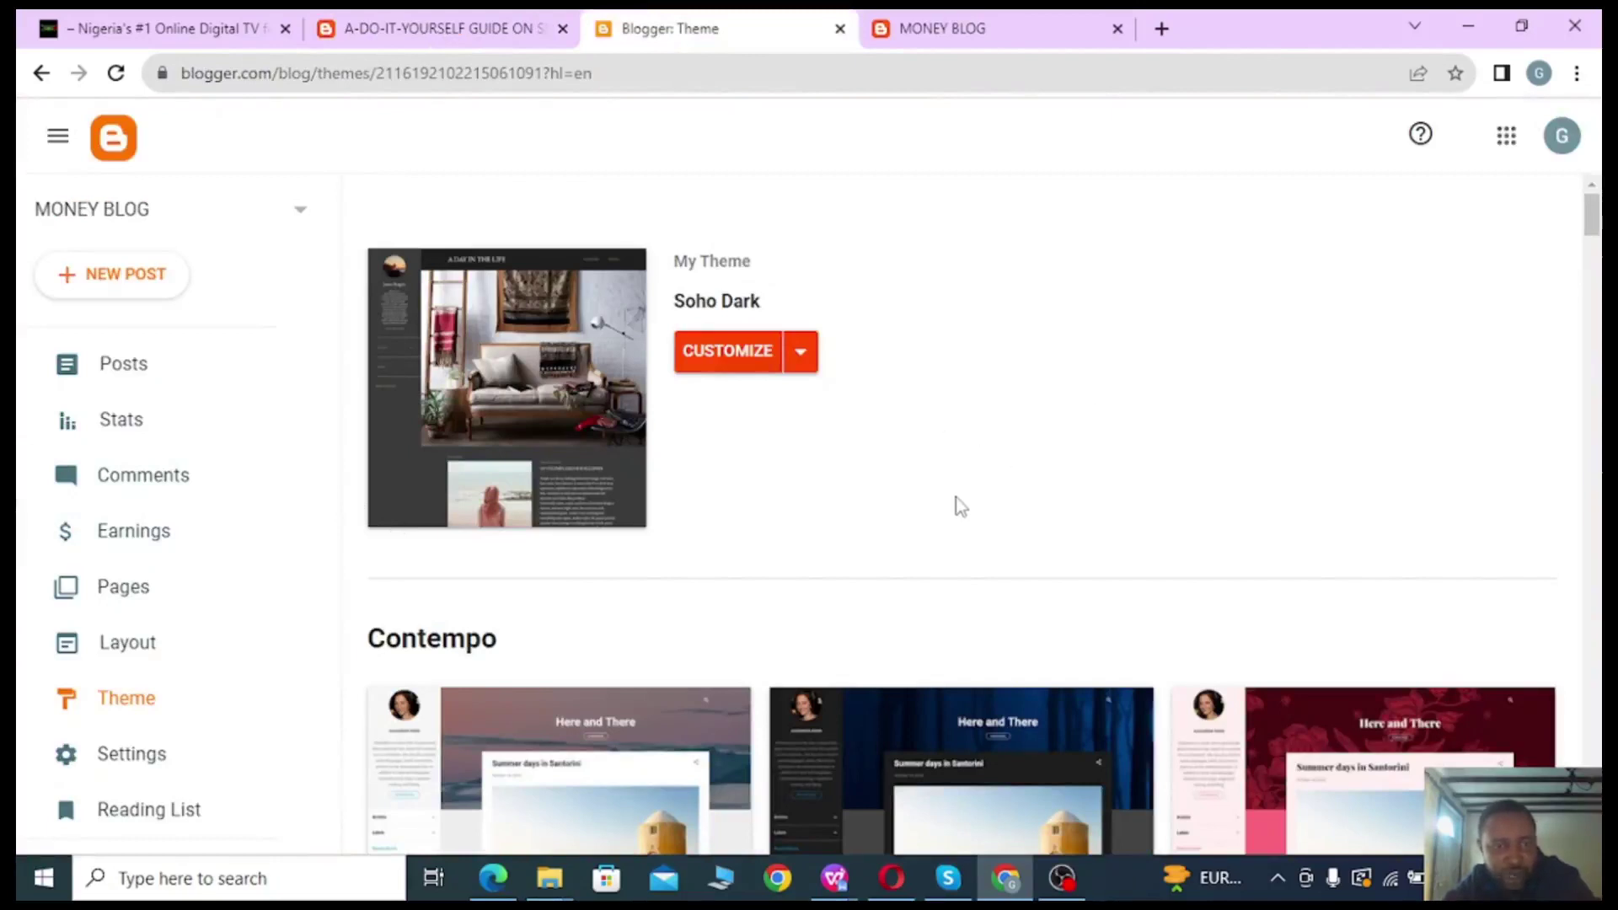
left_click(961, 39)
scroll(863, 447, "down", 3)
scroll(868, 442, "up", 5)
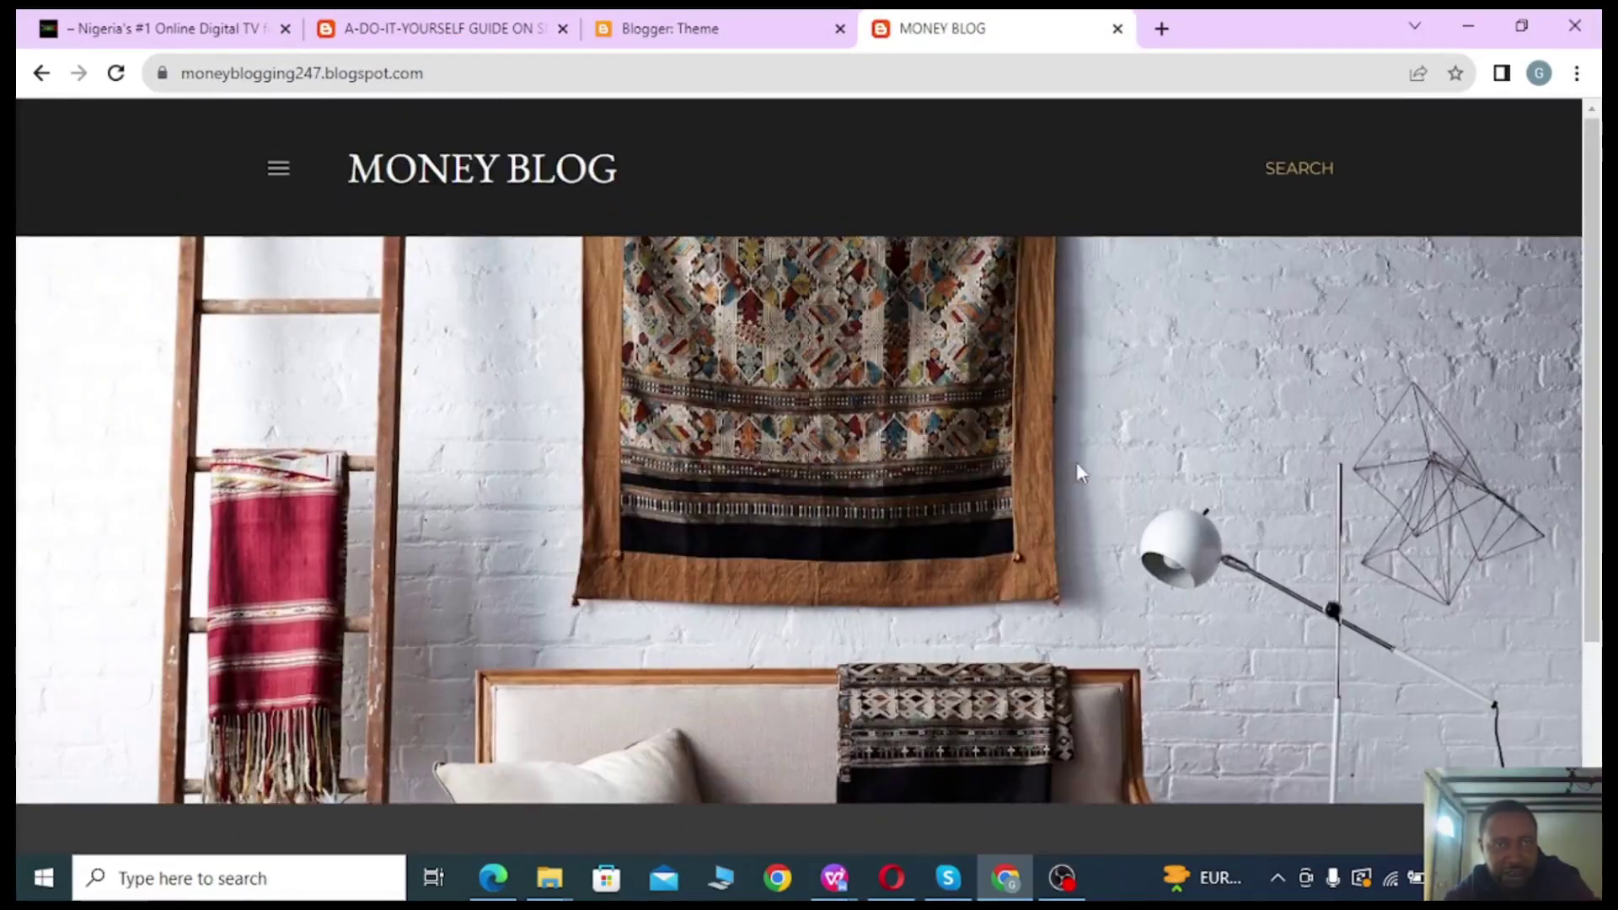
Return to the Blogger dashboard, open MONEY BLOG's list of posts, and create a new post.
left_click(670, 38)
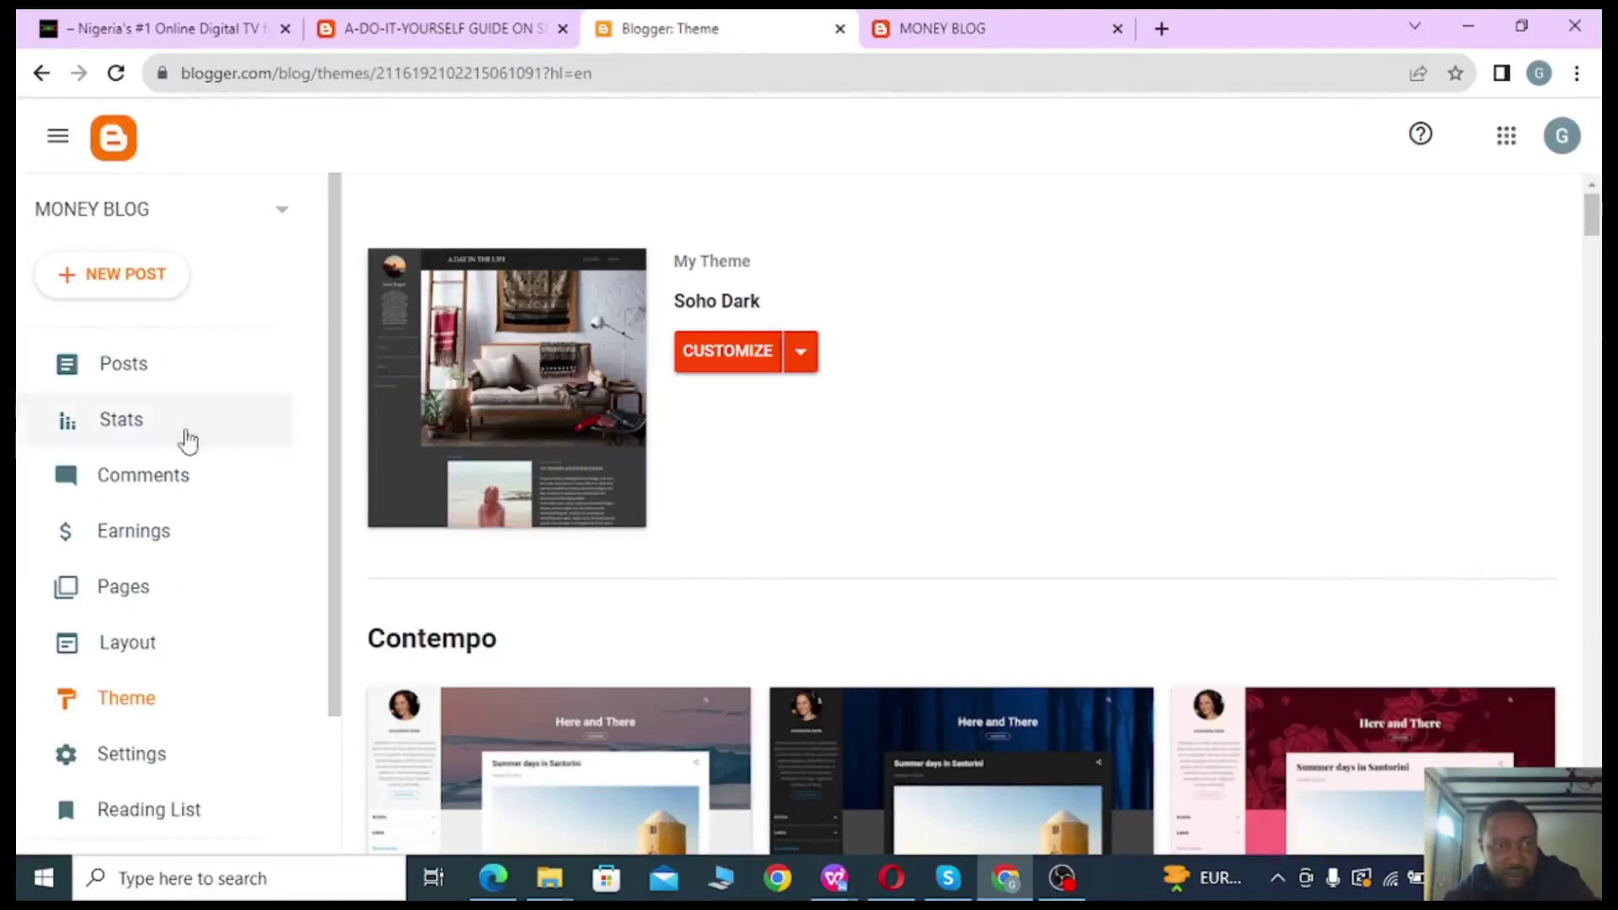
left_click(117, 368)
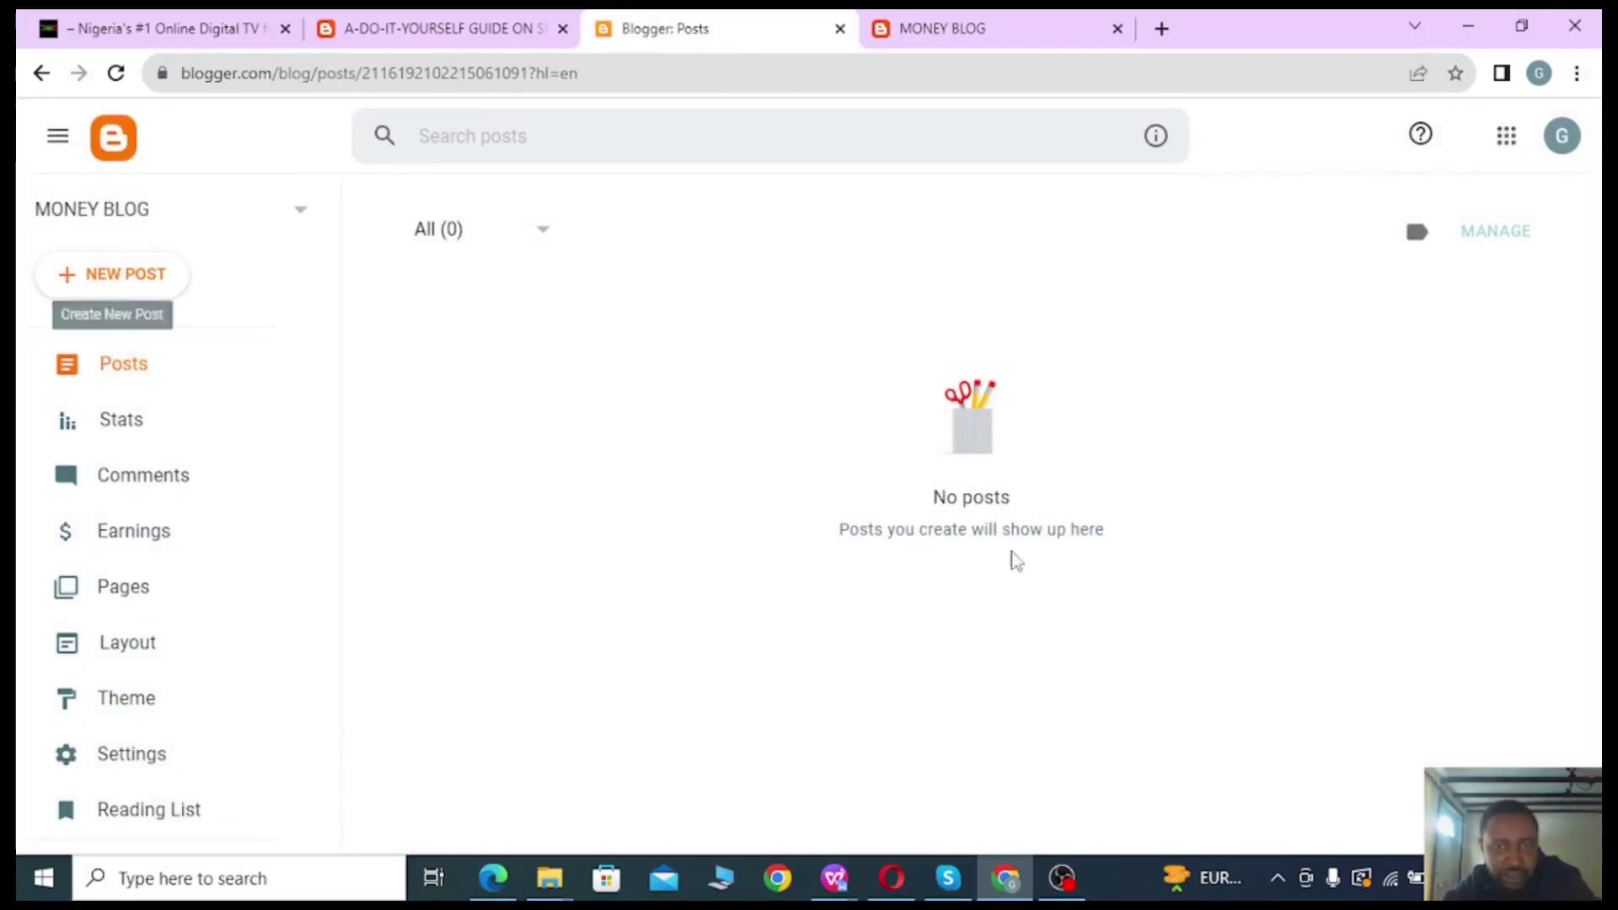
left_click_drag(935, 499, 1113, 519)
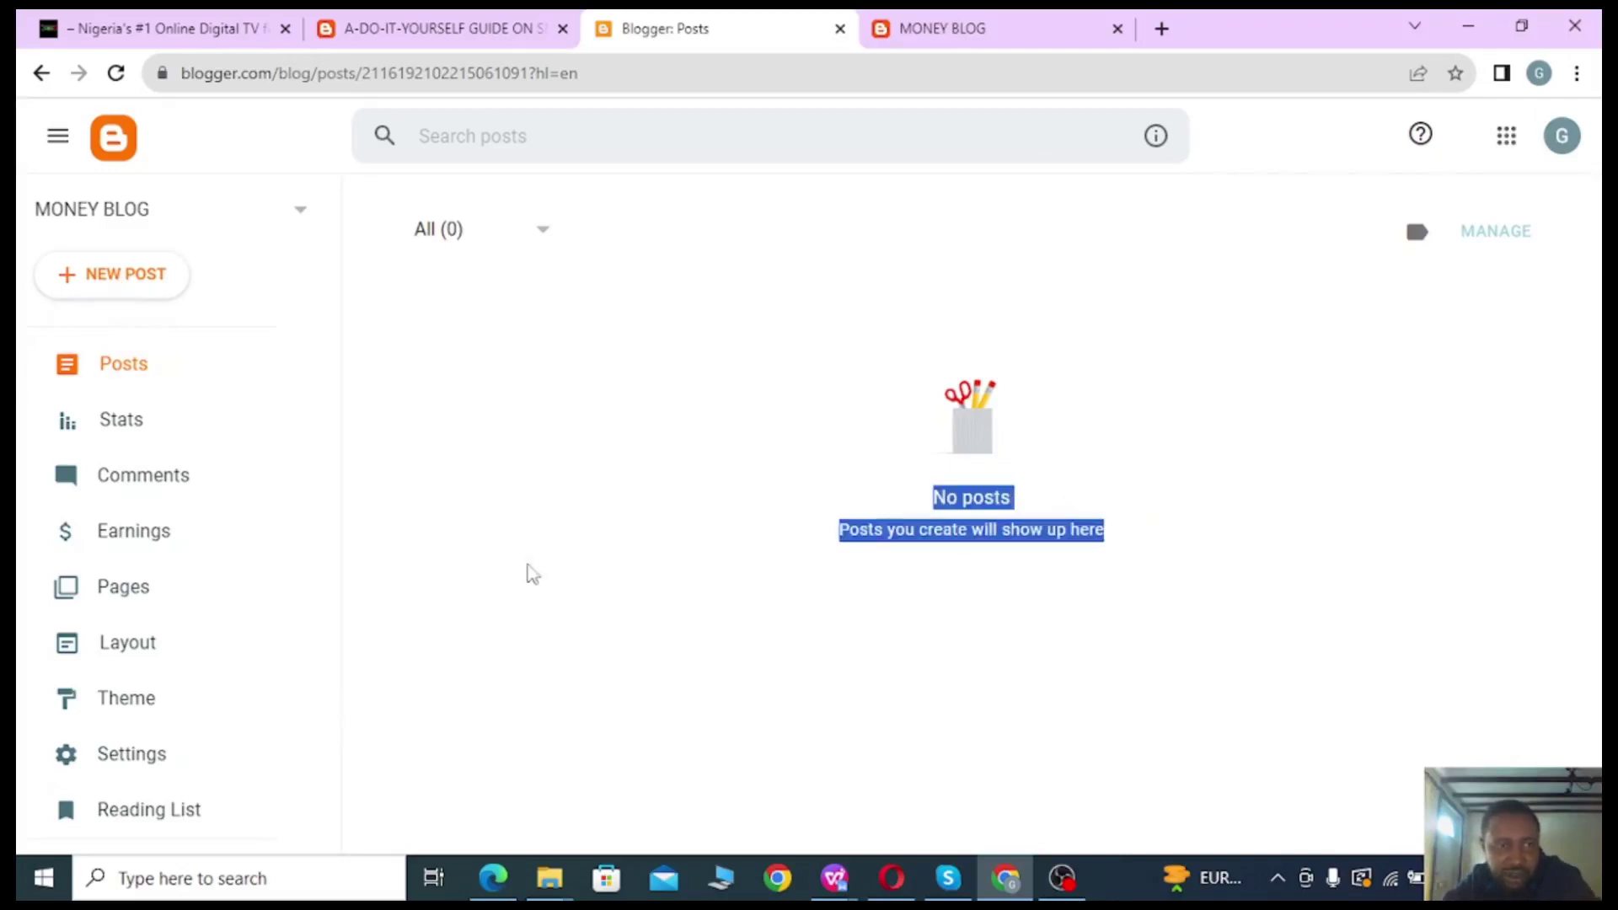
left_click(117, 374)
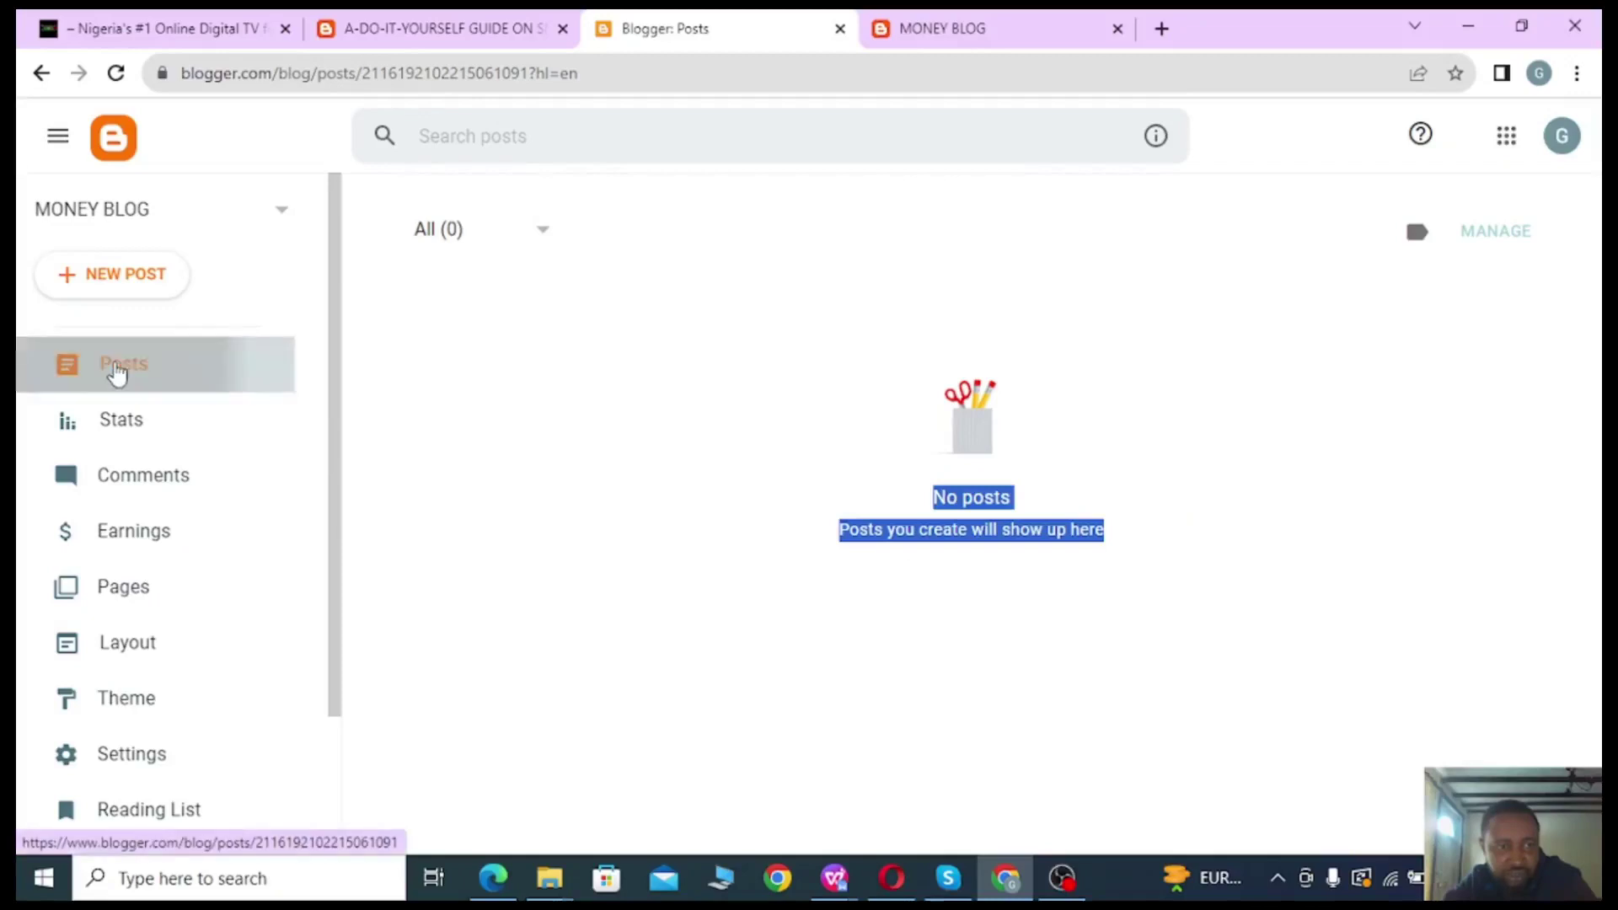
left_click(105, 281)
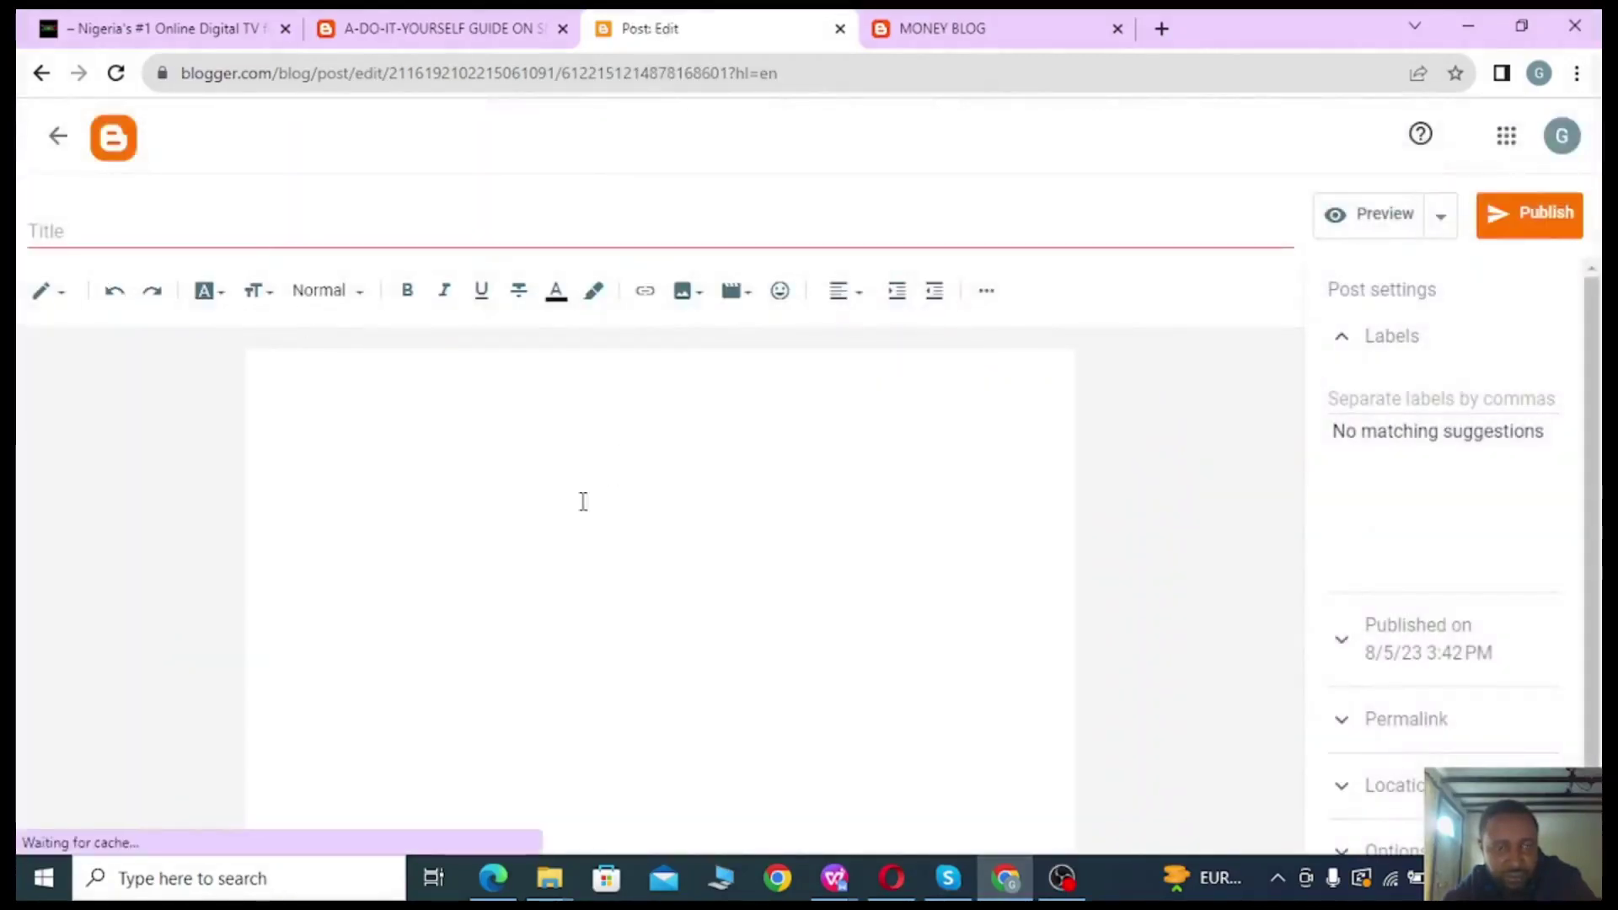
Paste the copied article about the MTFE Trading Platform into the body of the new post.
left_click(404, 431)
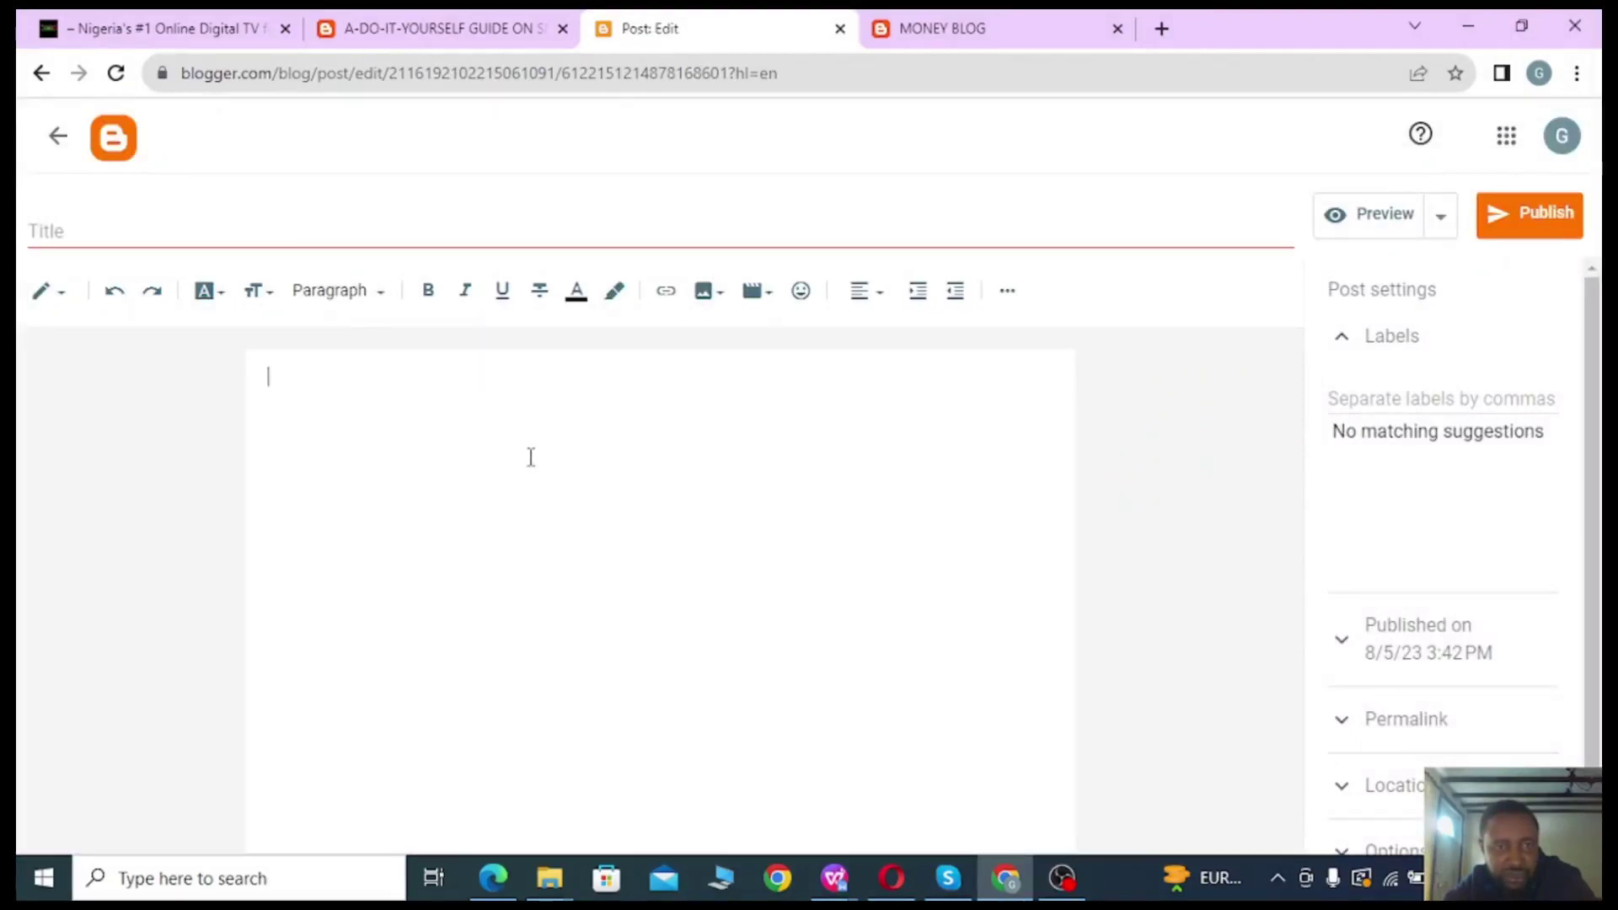
right_click(349, 425)
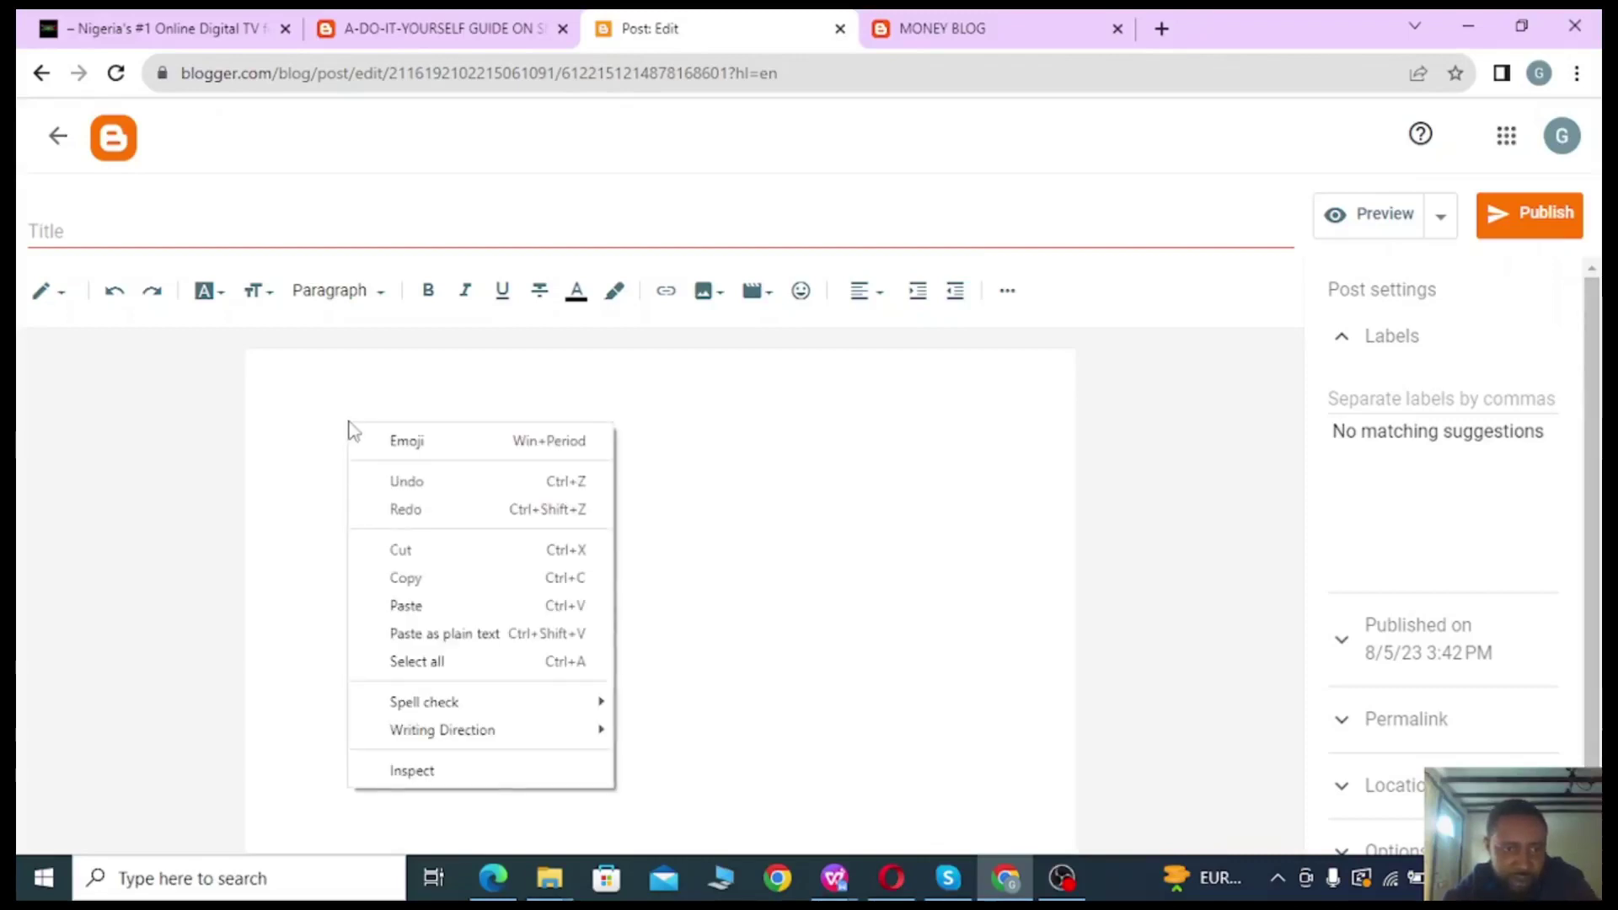
left_click(270, 410)
right_click(352, 411)
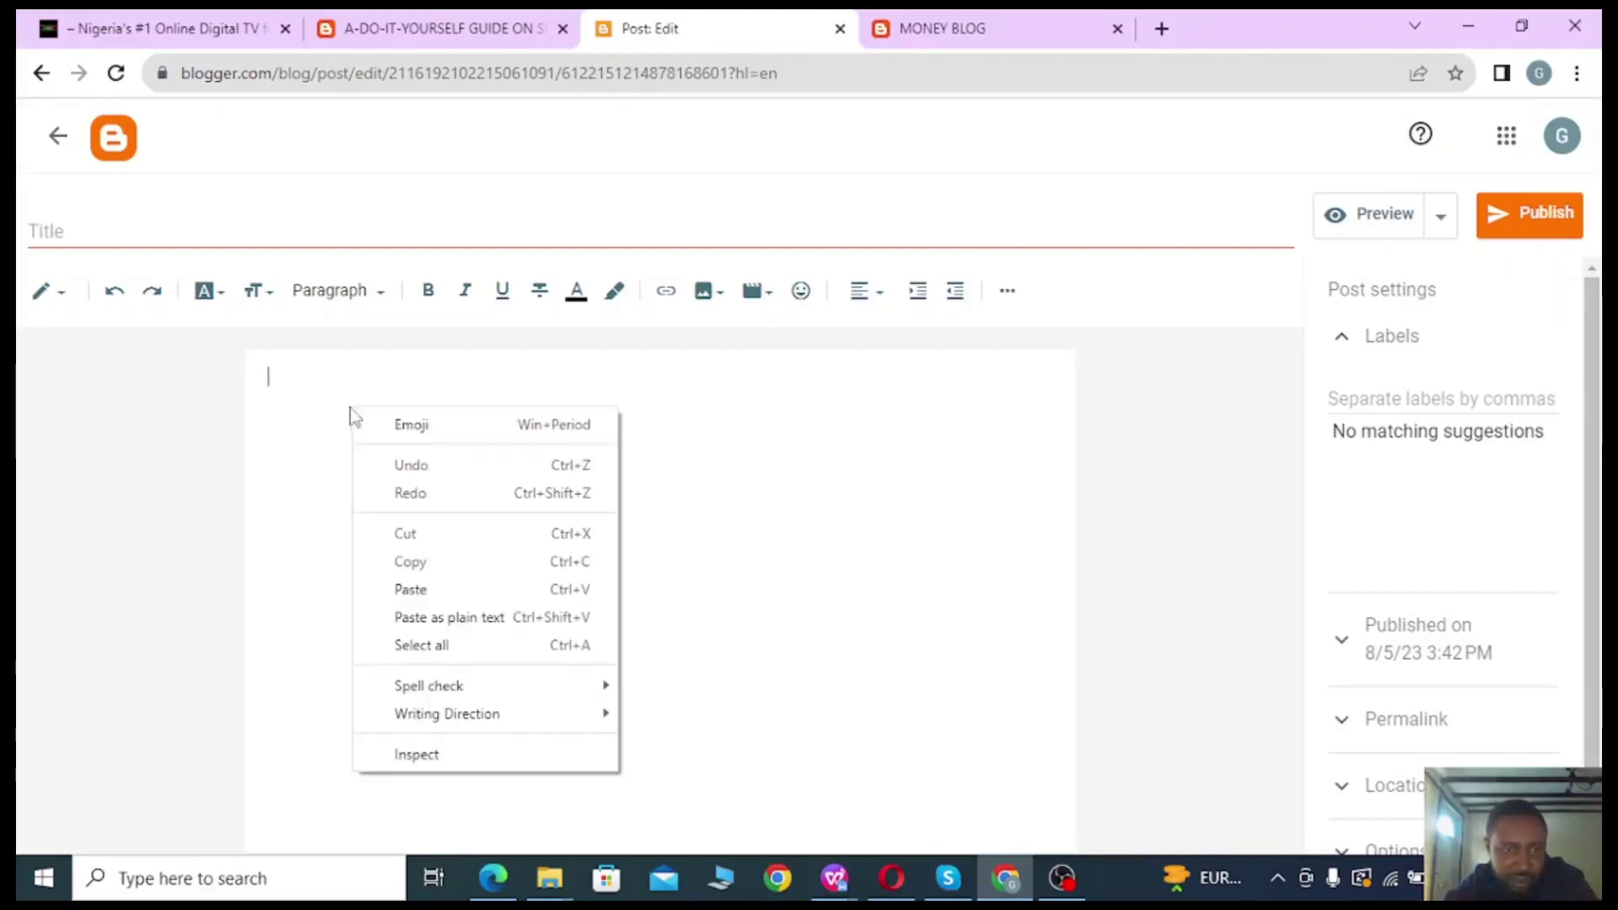
left_click(419, 589)
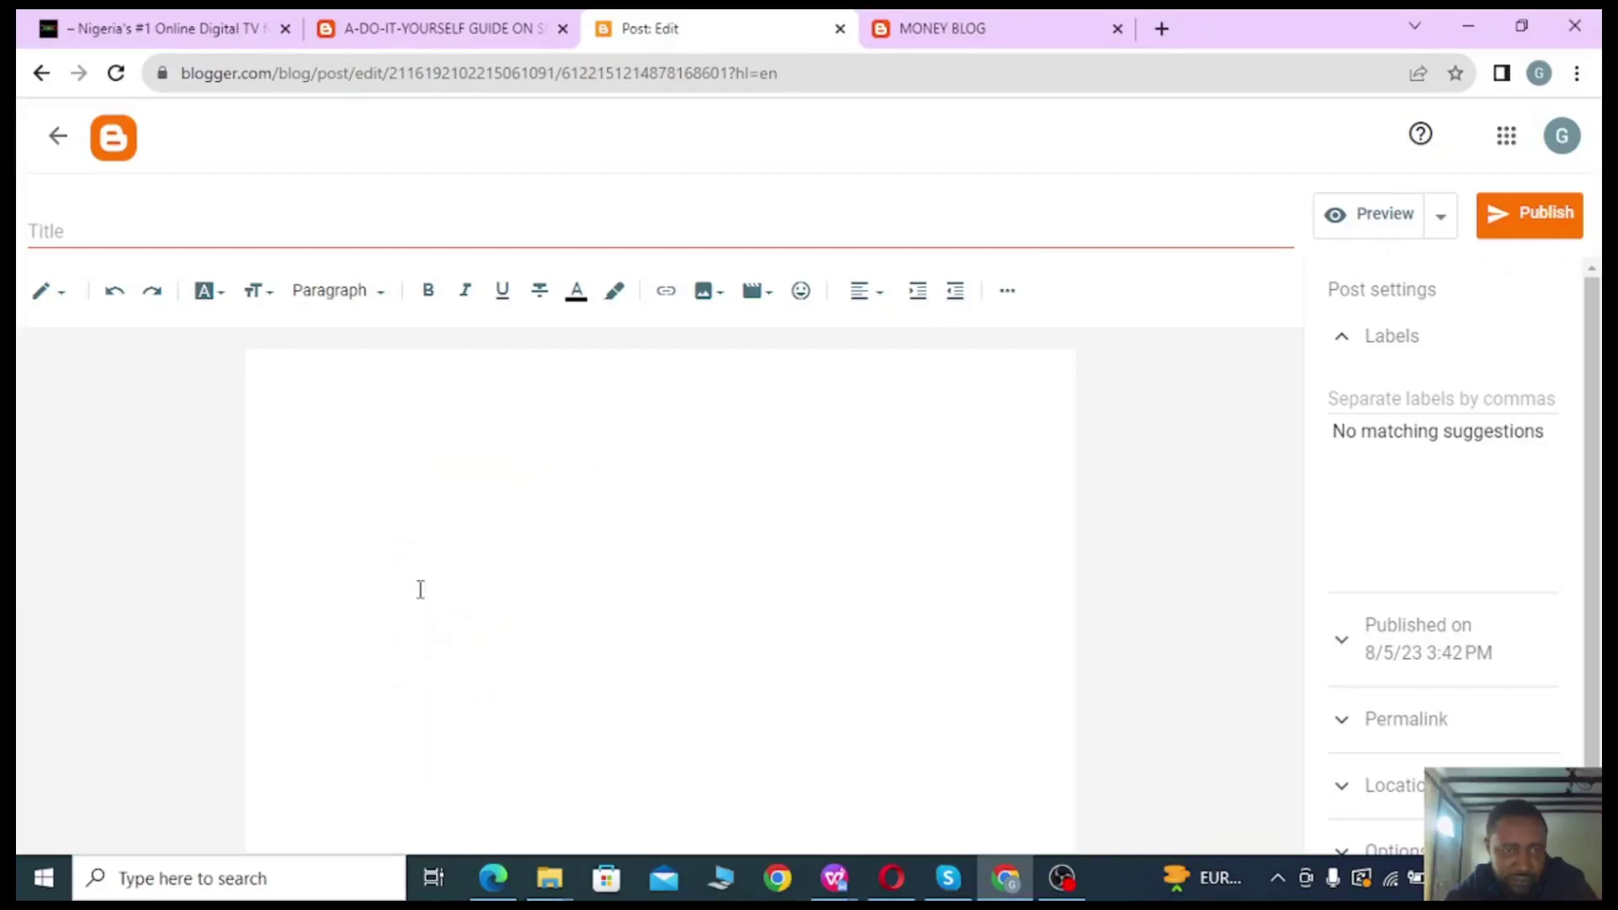
scroll(754, 542, "up", 3)
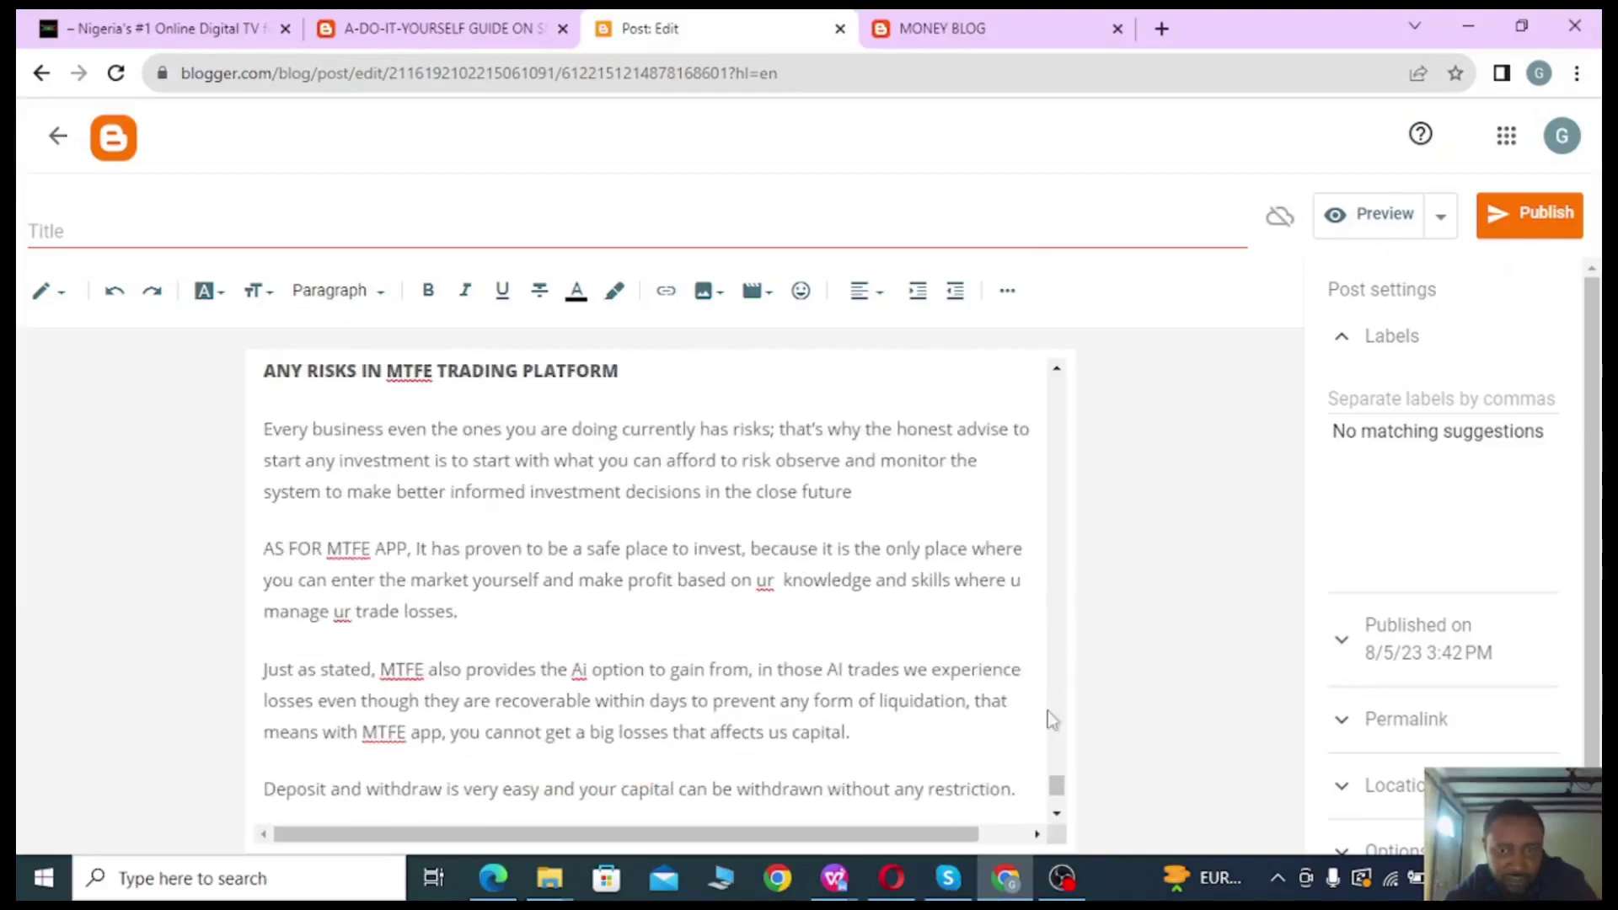
left_click_drag(1057, 786, 1055, 371)
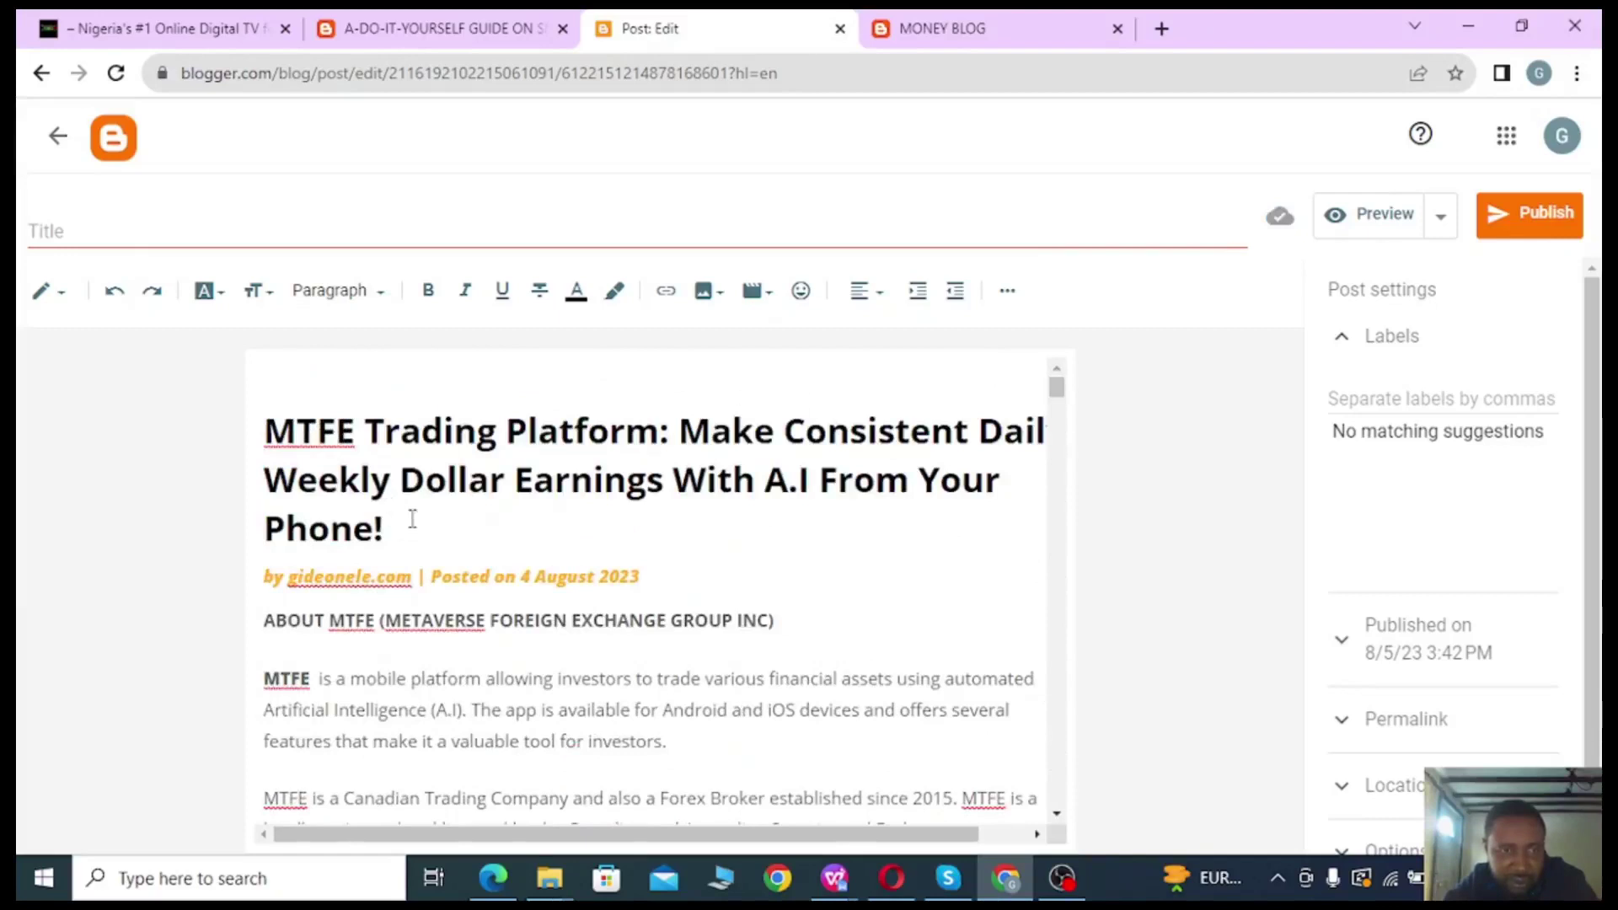
Delete the line with the author credit and posting date beneath the article's main heading.
left_click_drag(266, 431, 641, 424)
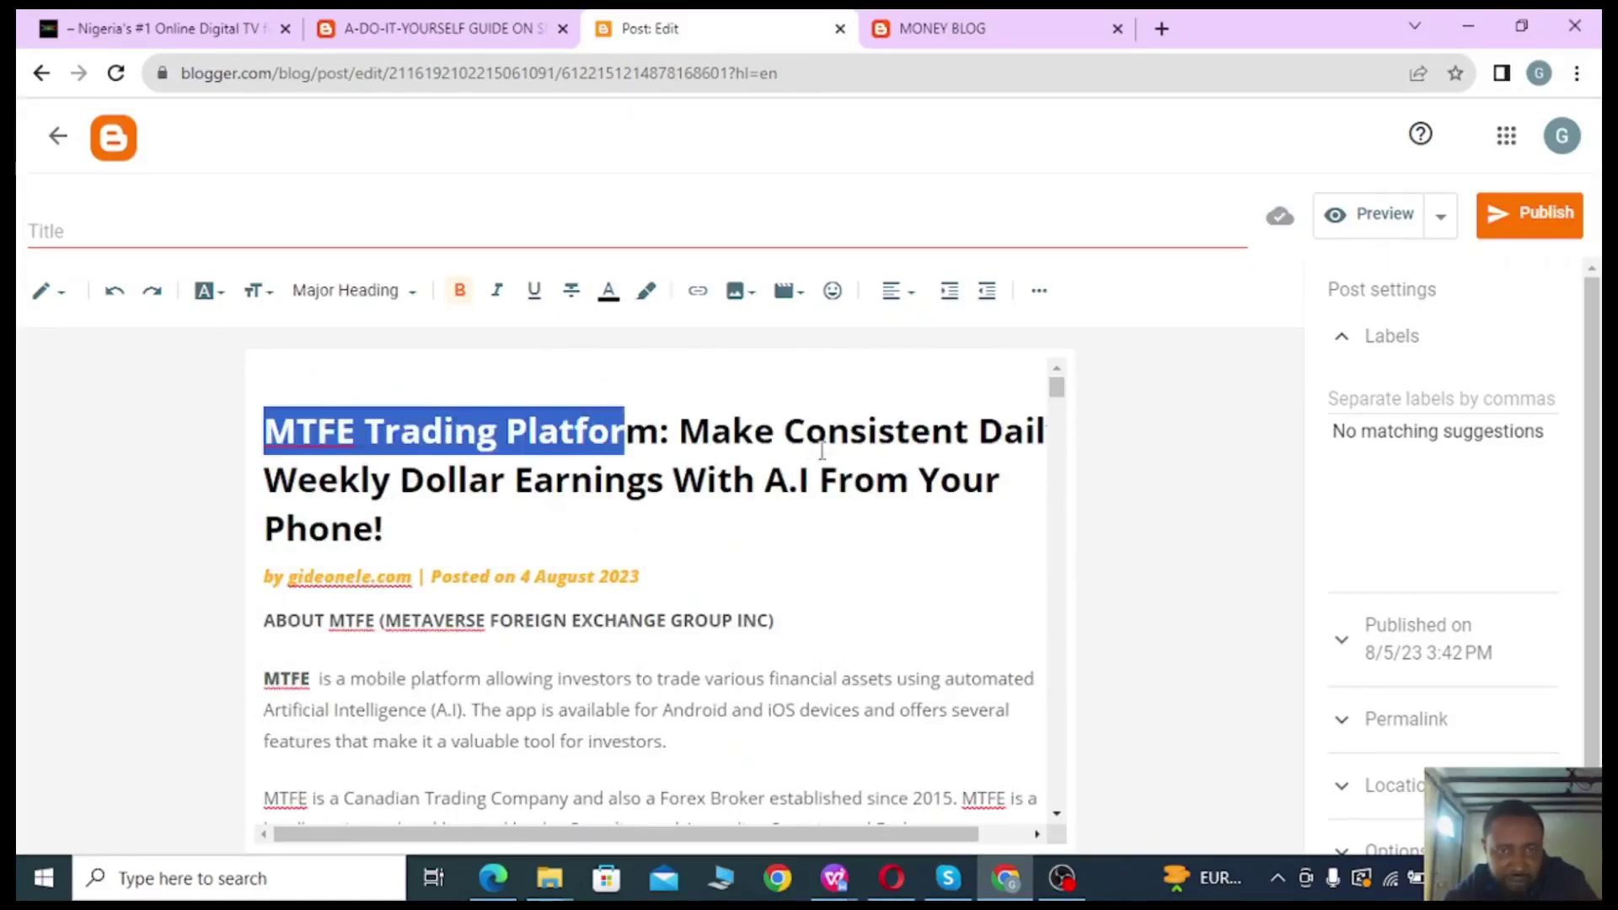
left_click(907, 457)
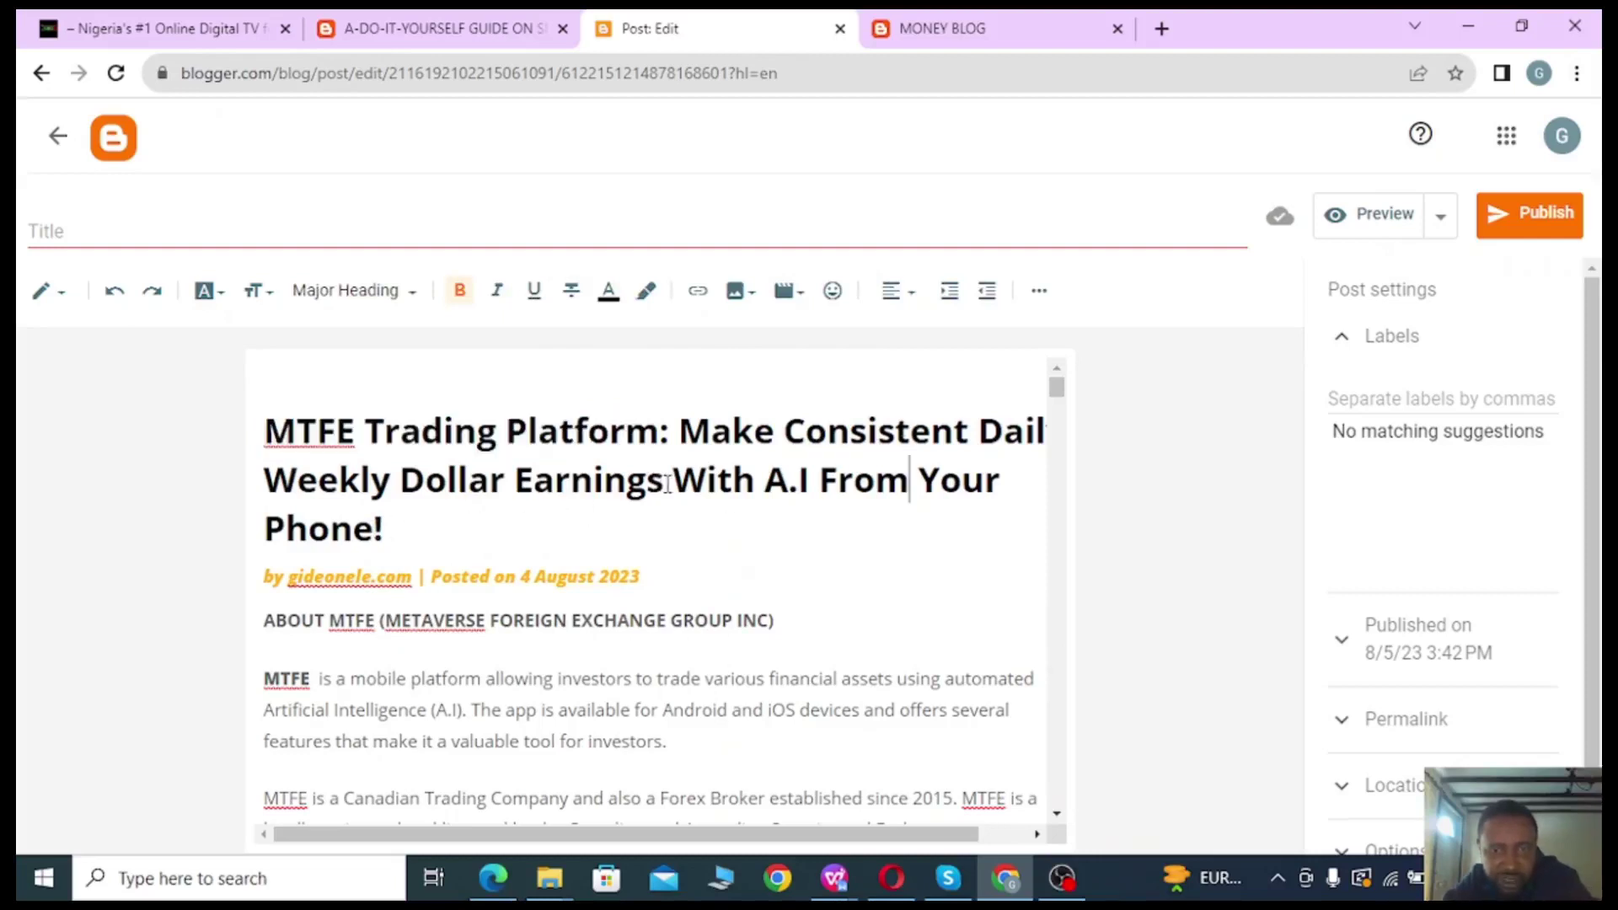
scroll(626, 474, "down", 1)
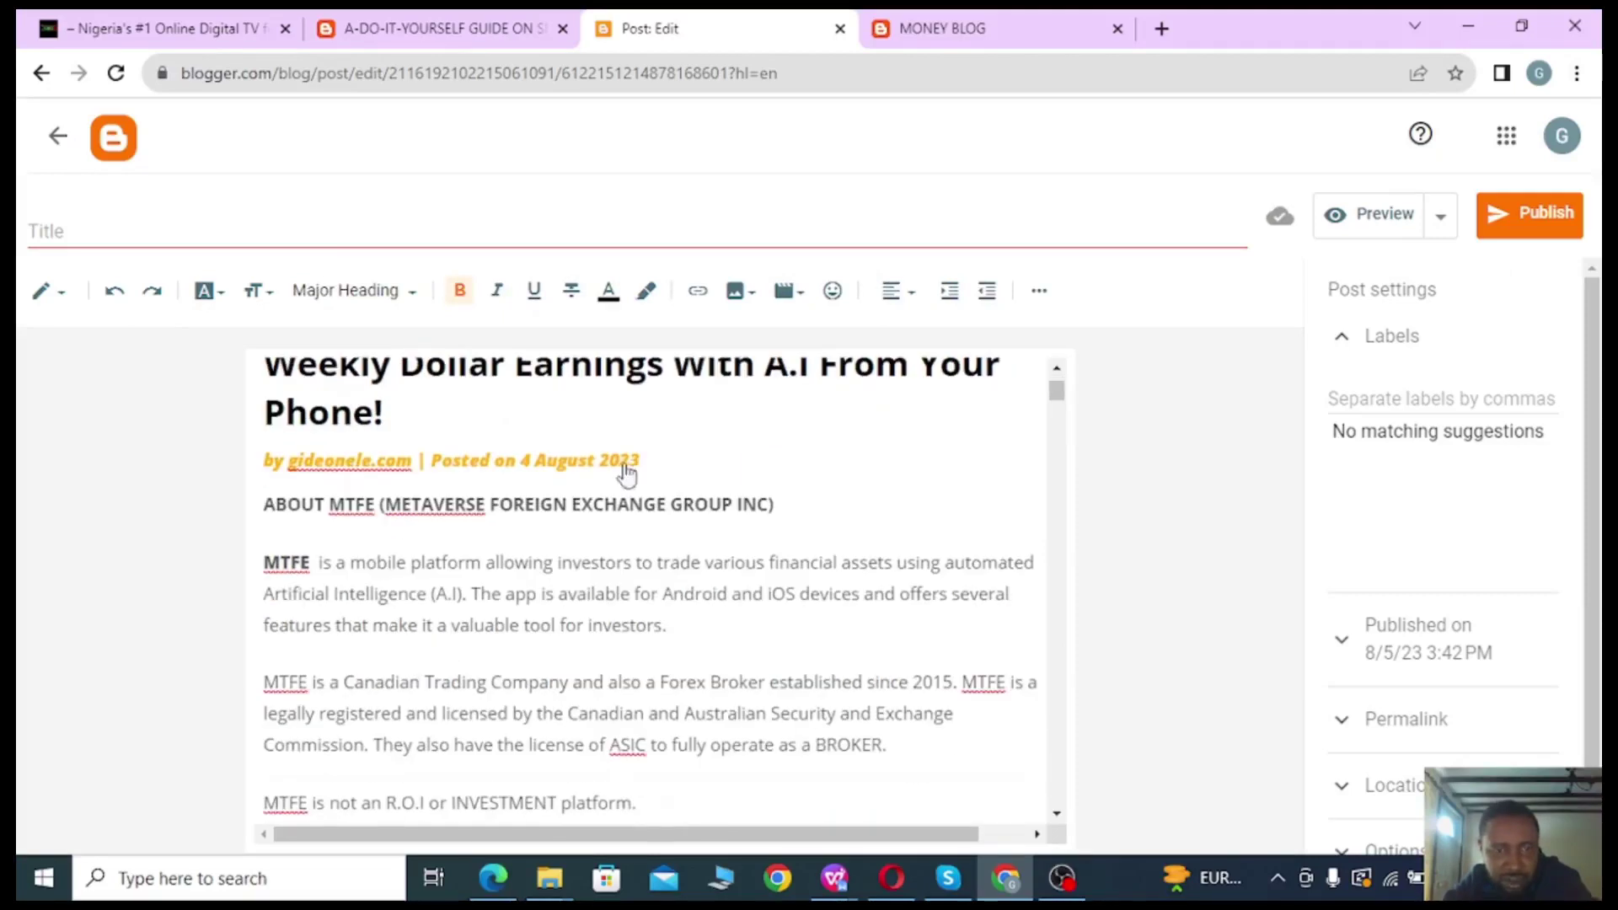
left_click_drag(672, 463, 237, 468)
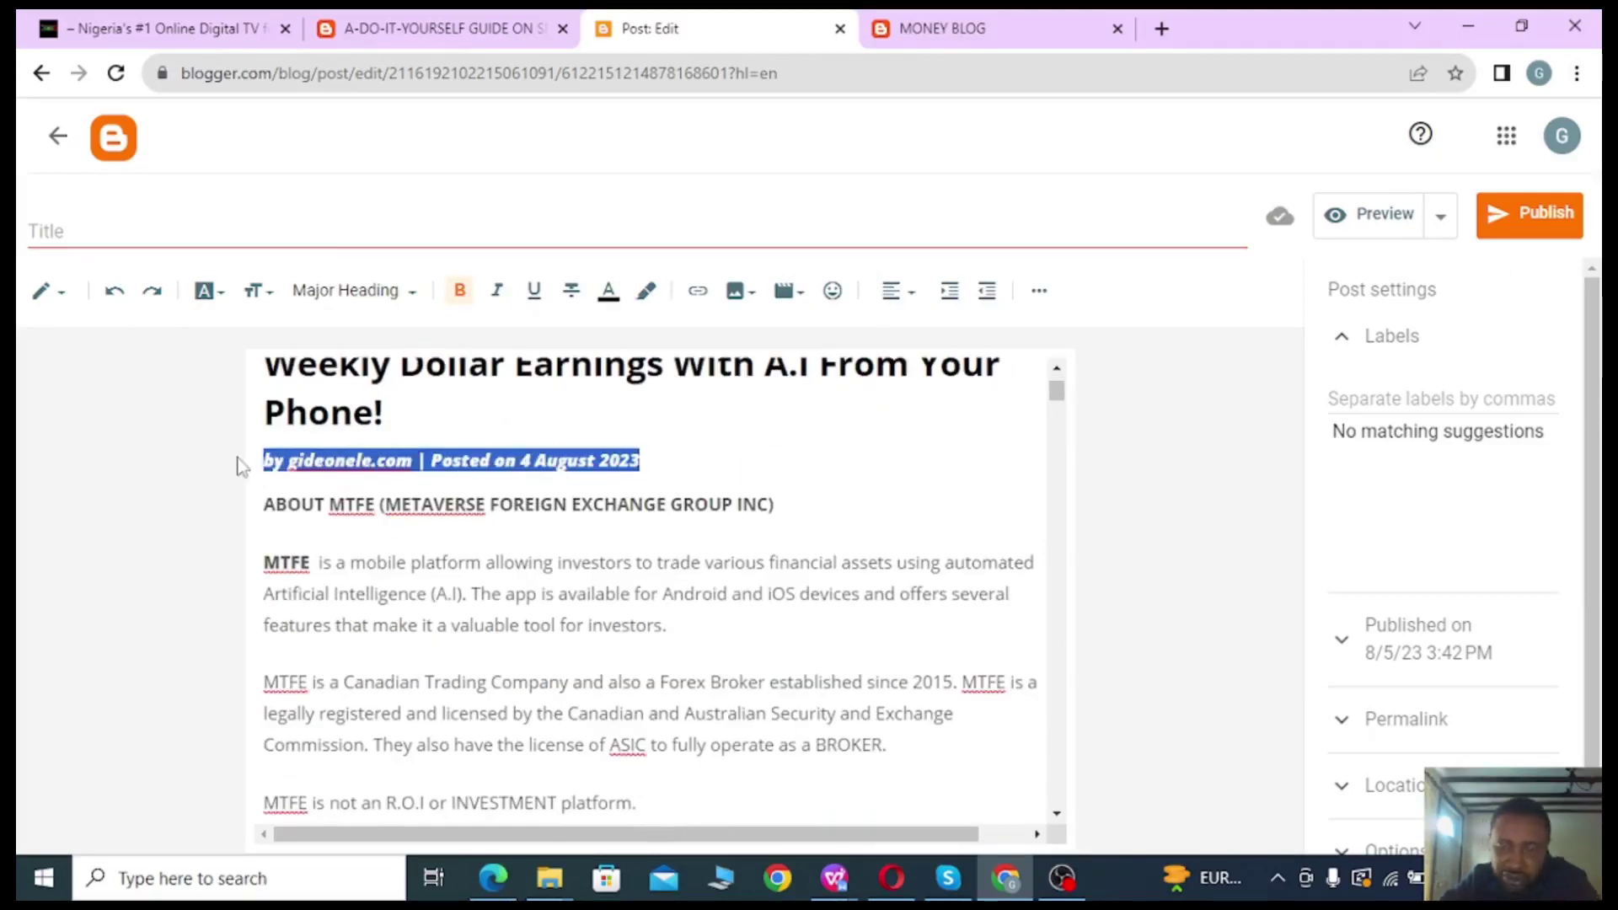
key("BackSpace")
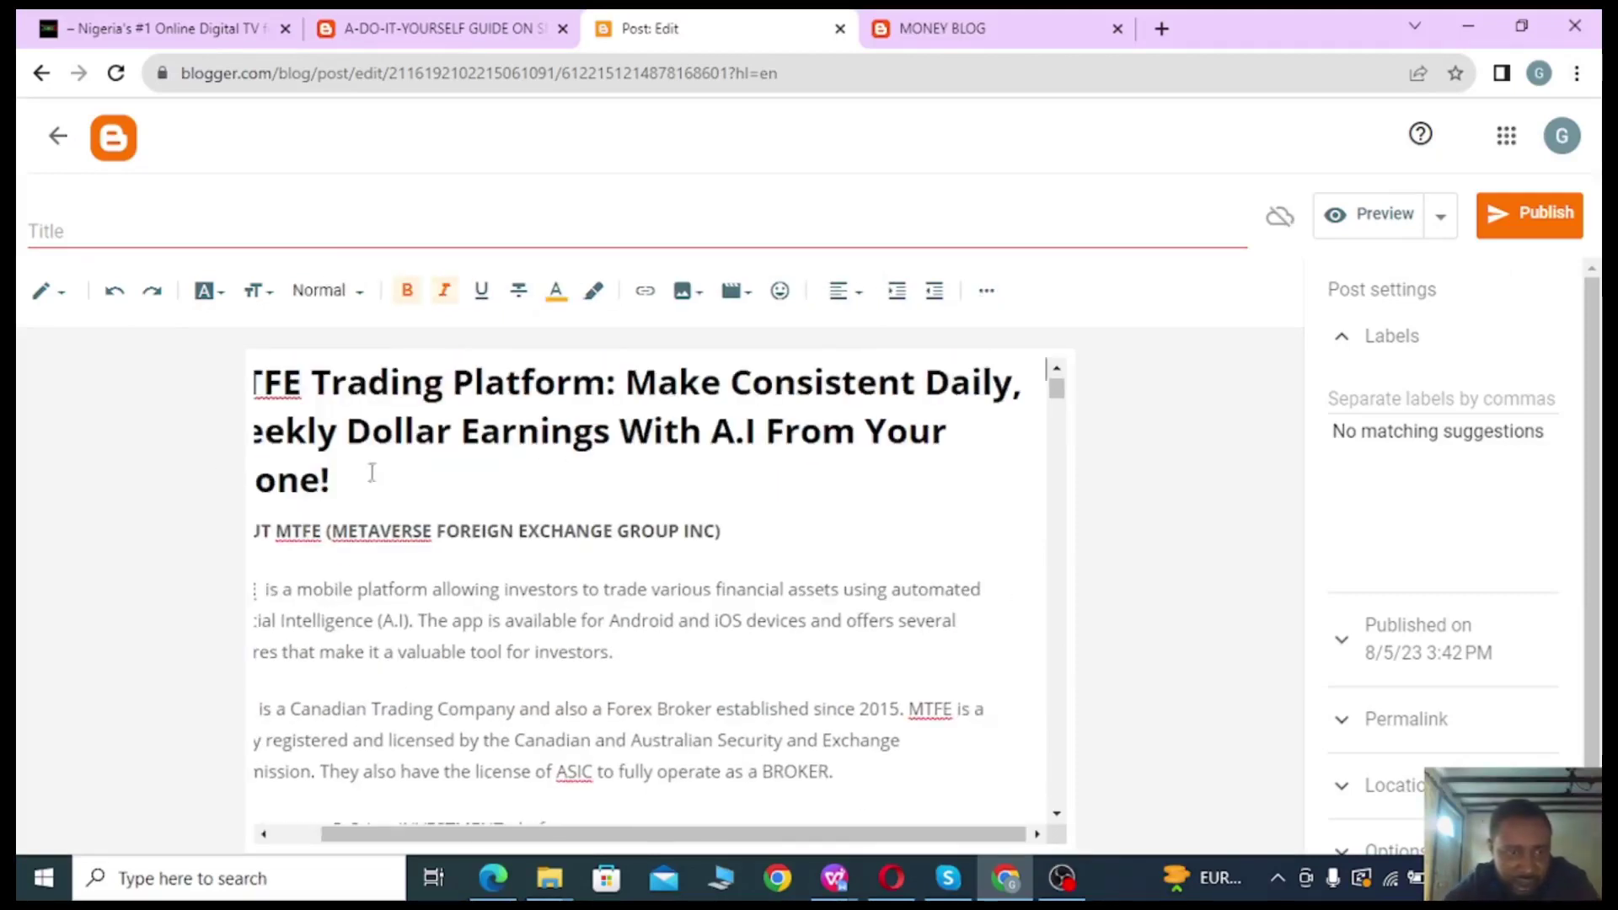
left_click(274, 836)
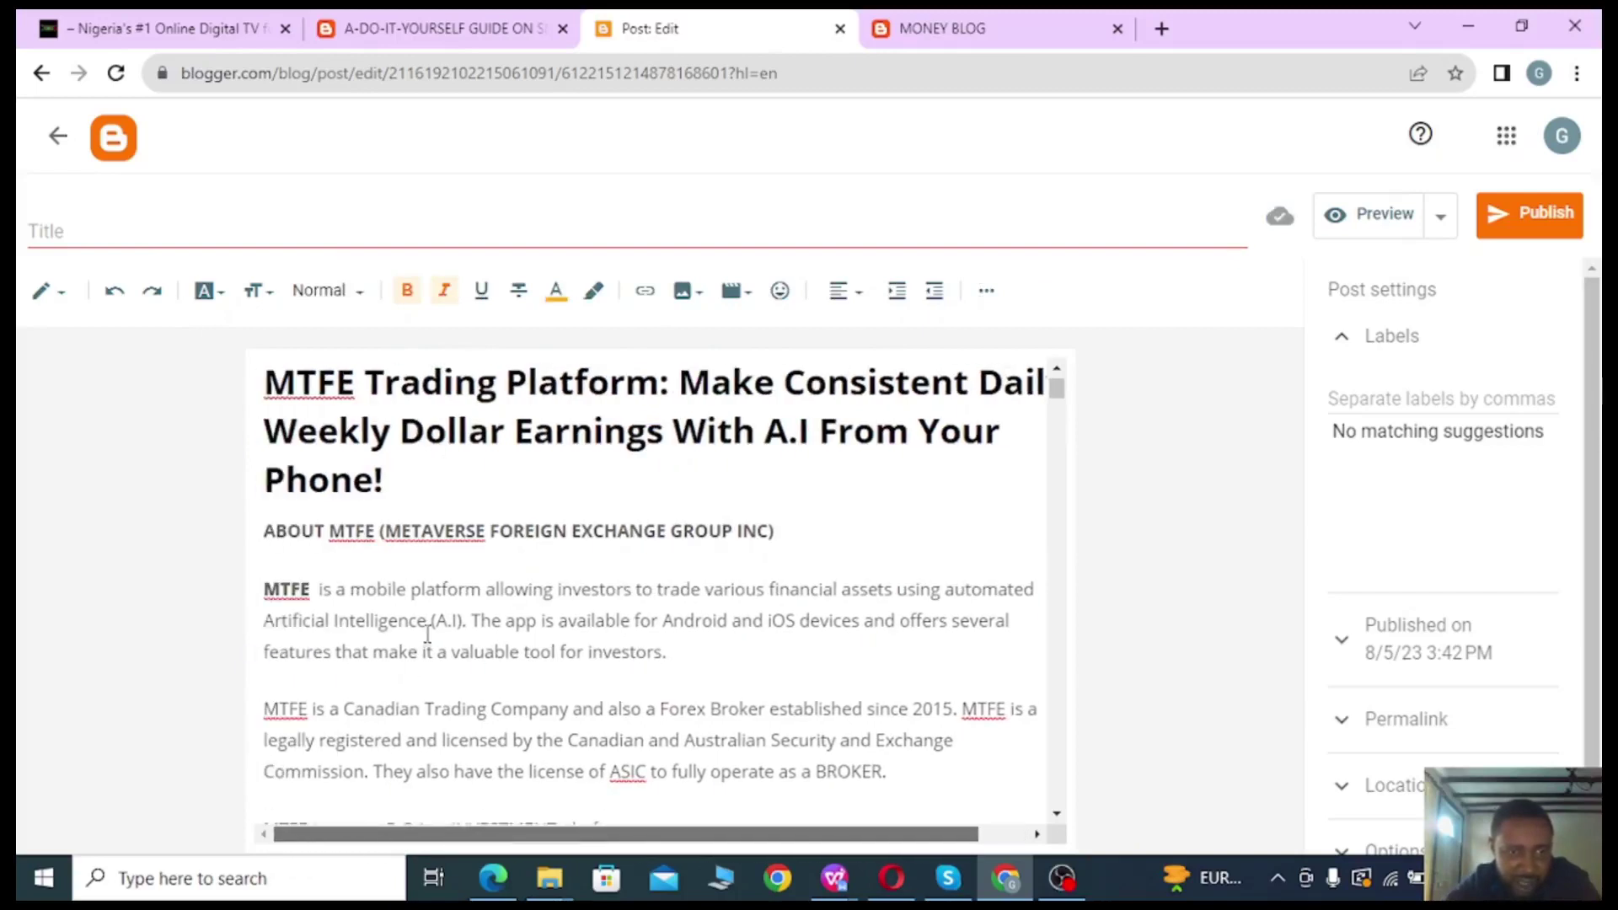
Review the pasted article from its main heading through the benefits list and MTFE Key Features section.
left_click(437, 483)
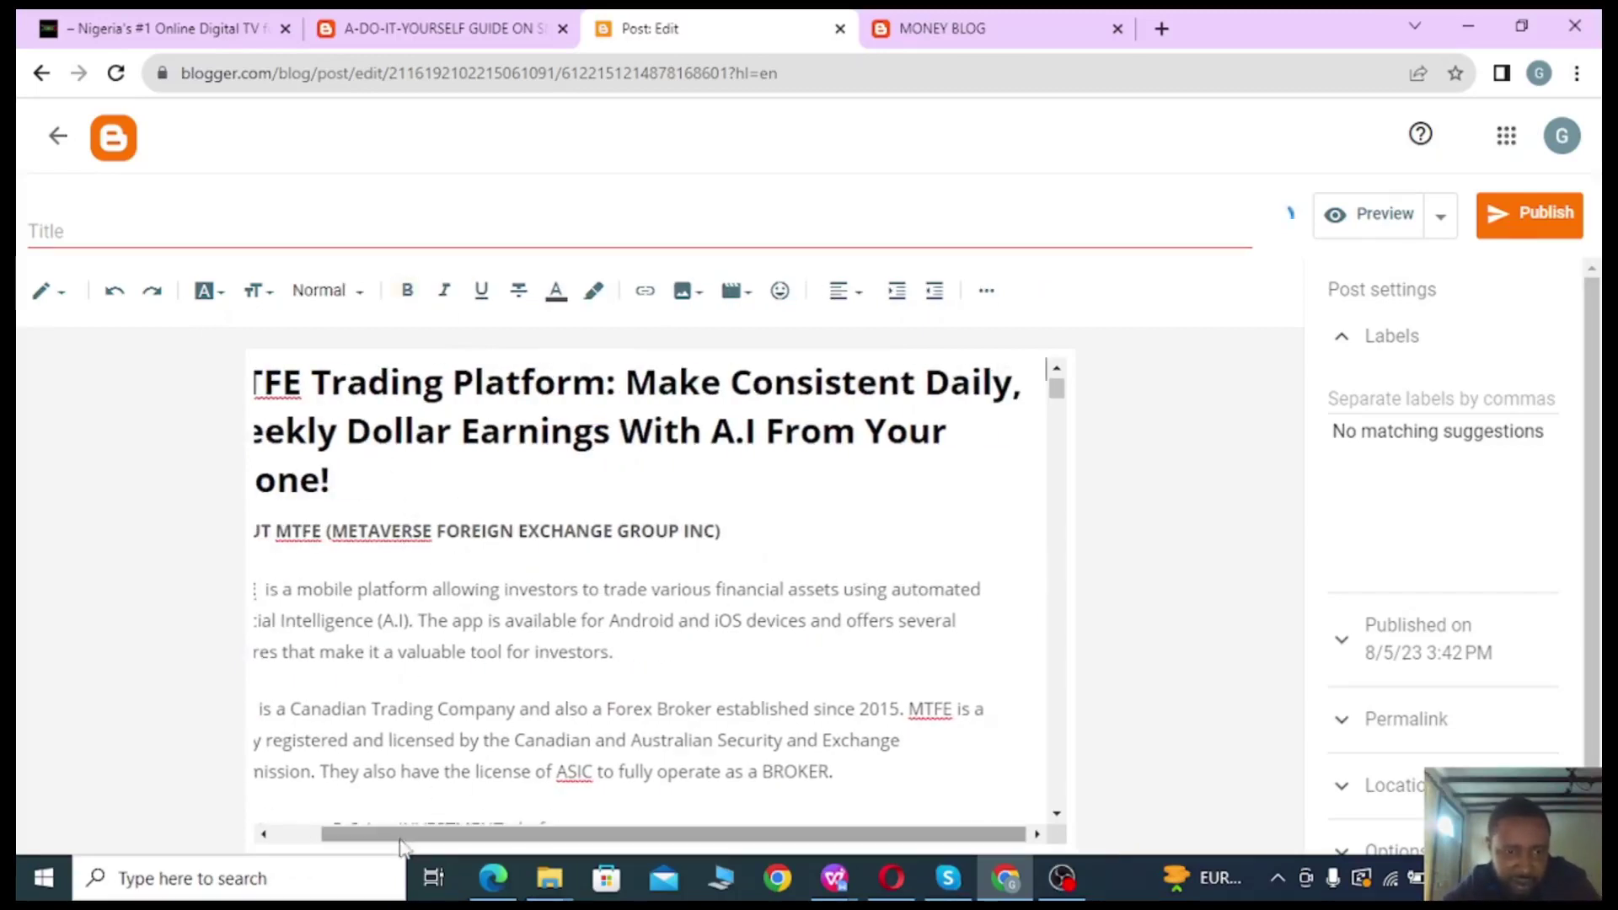
left_click(275, 835)
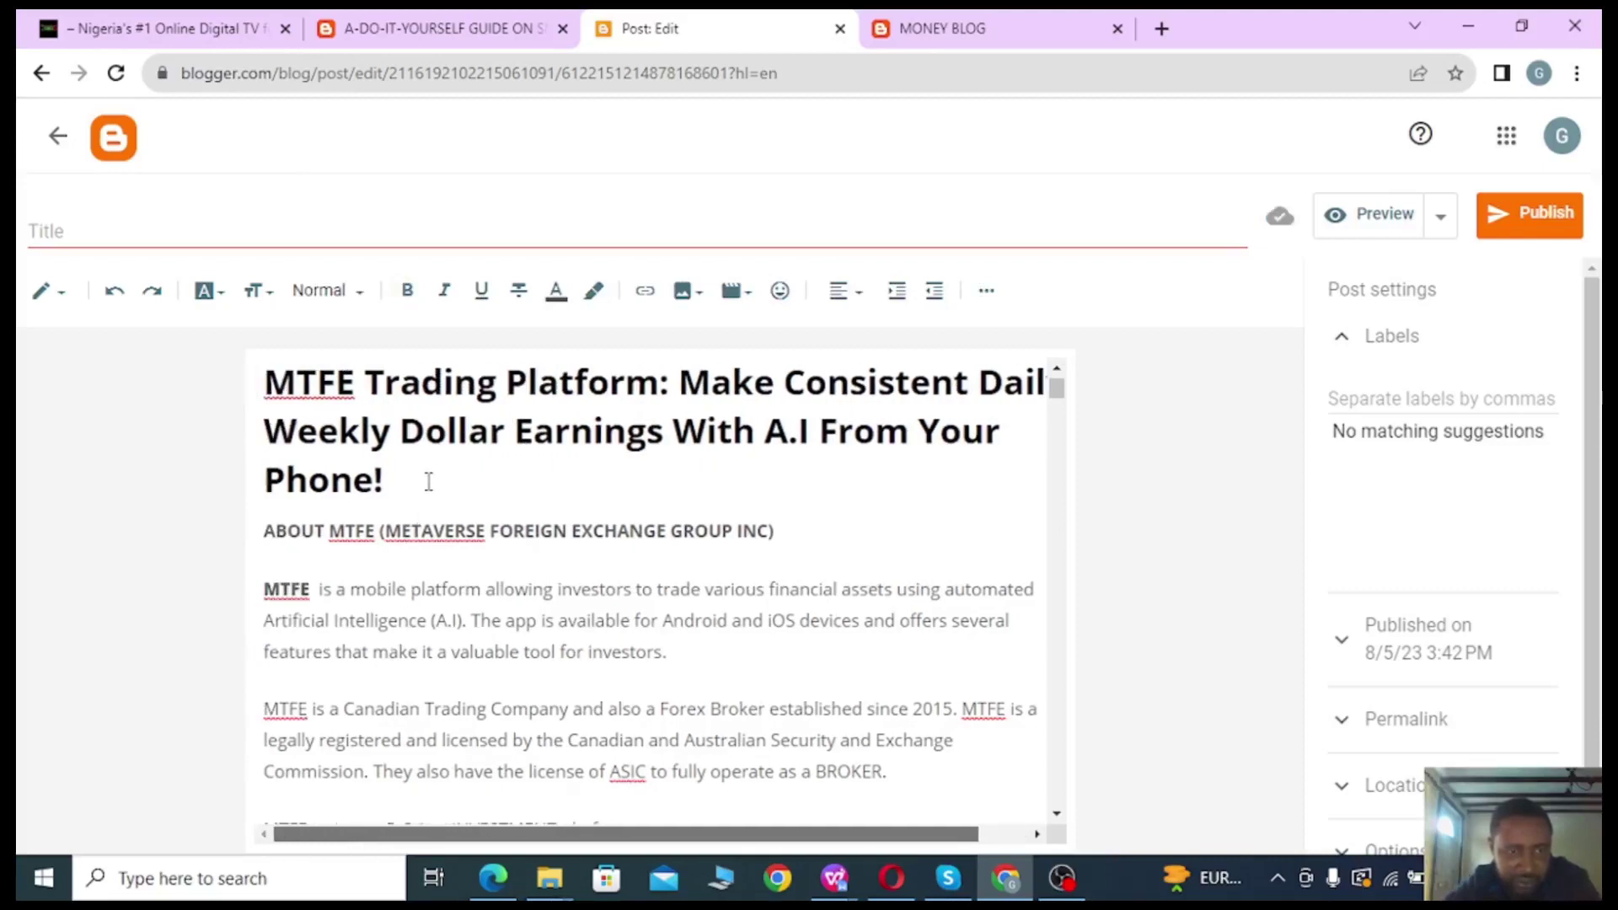
left_click_drag(499, 386, 275, 394)
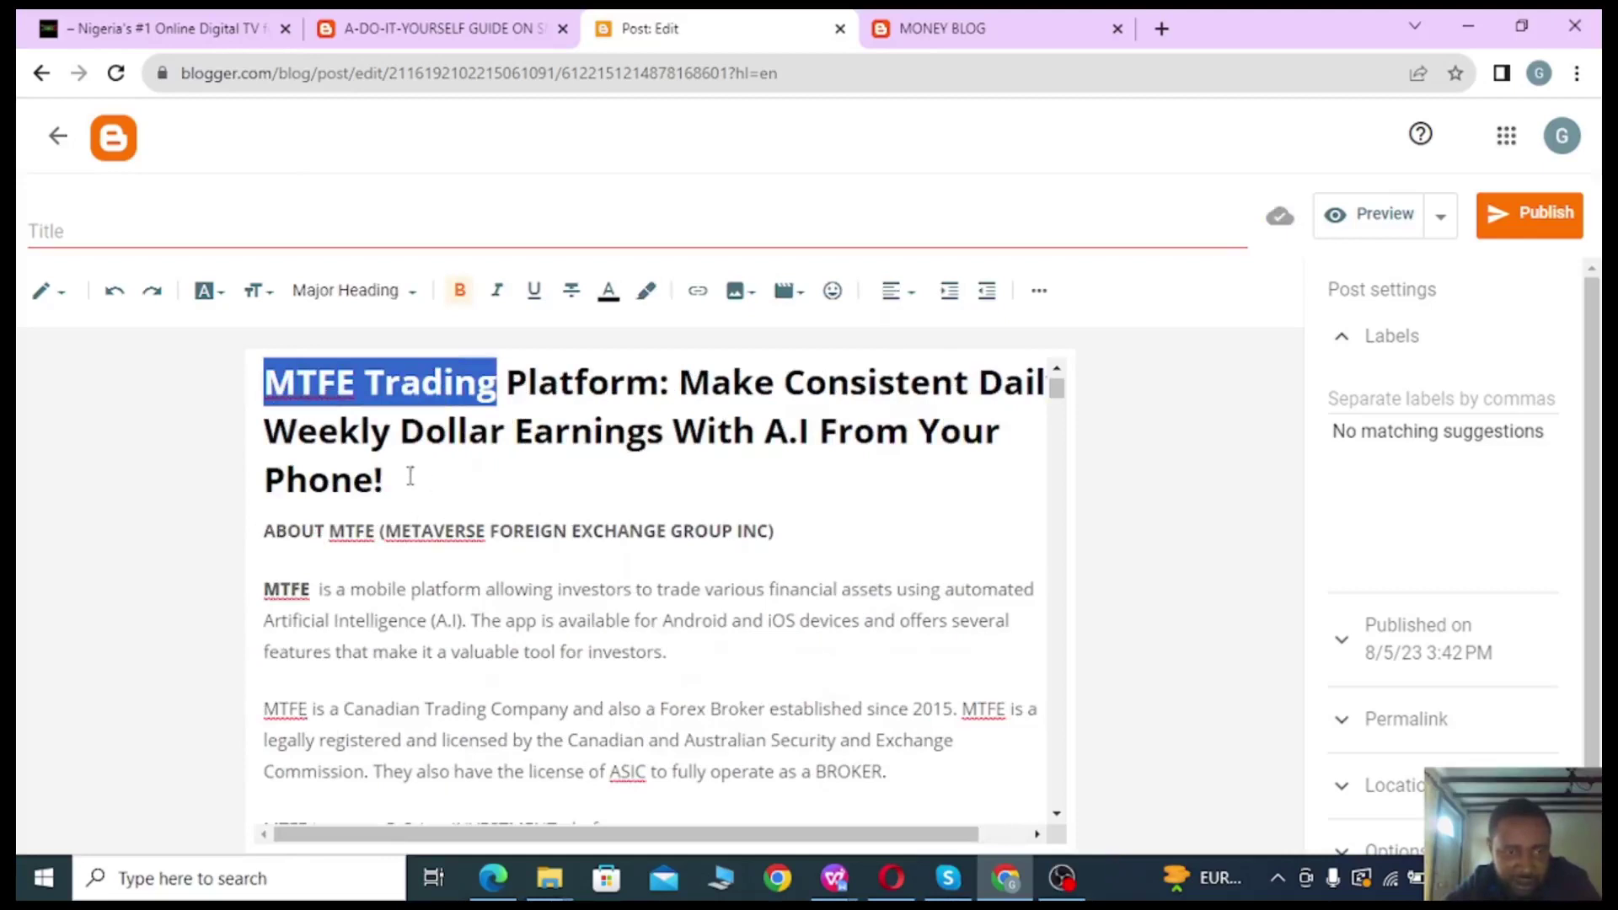
left_click(437, 481)
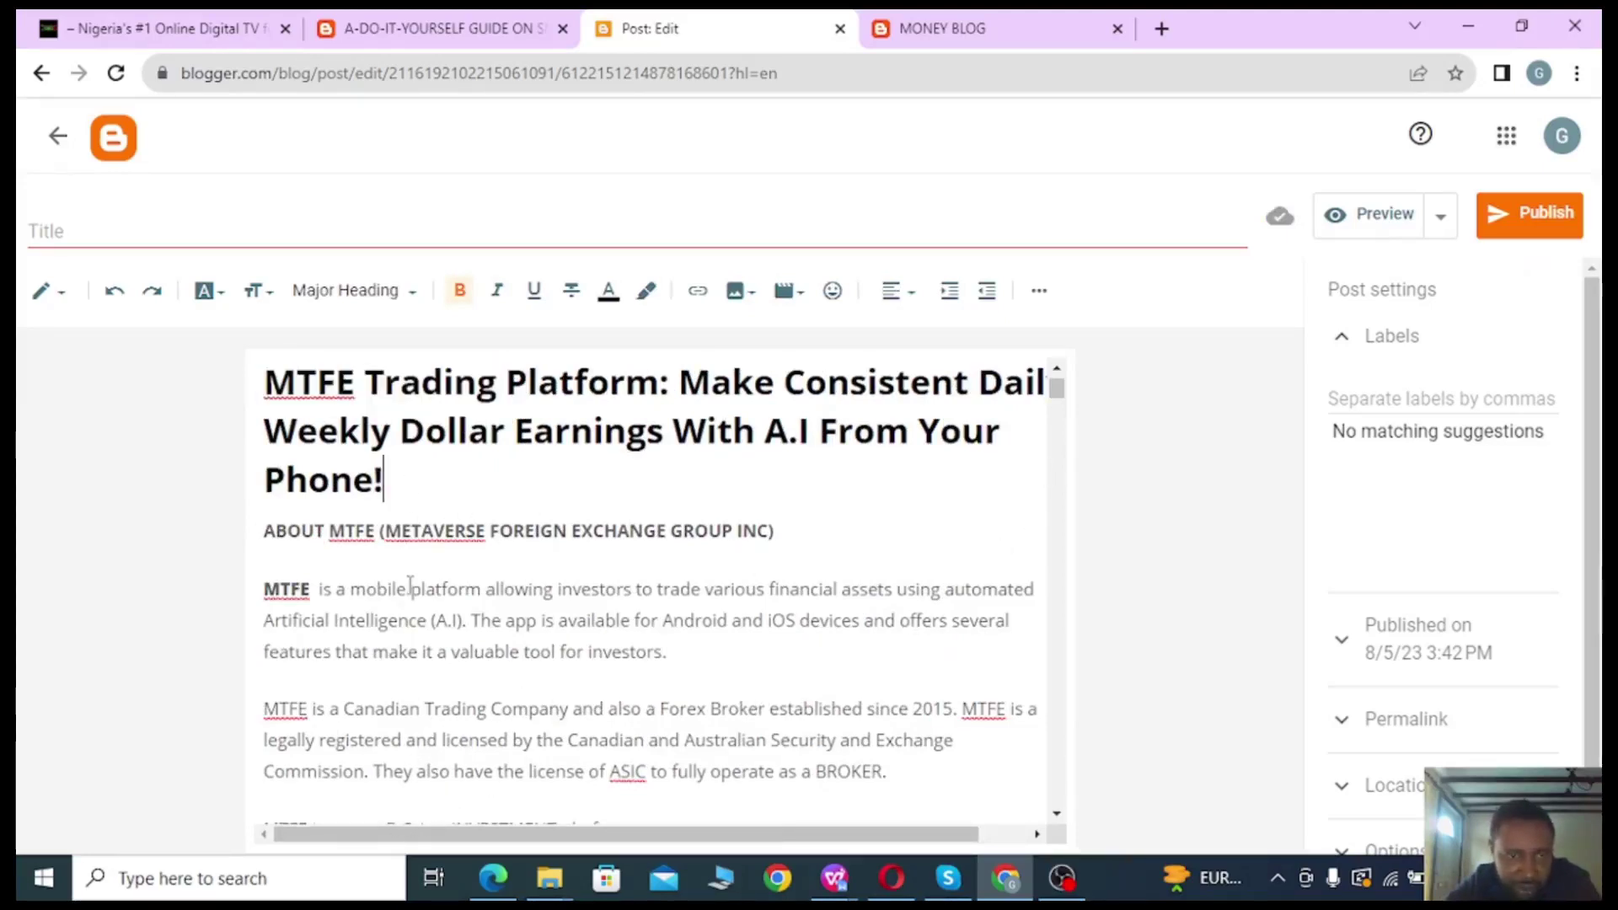
scroll(410, 583, "down", 1)
scroll(410, 583, "down", 2)
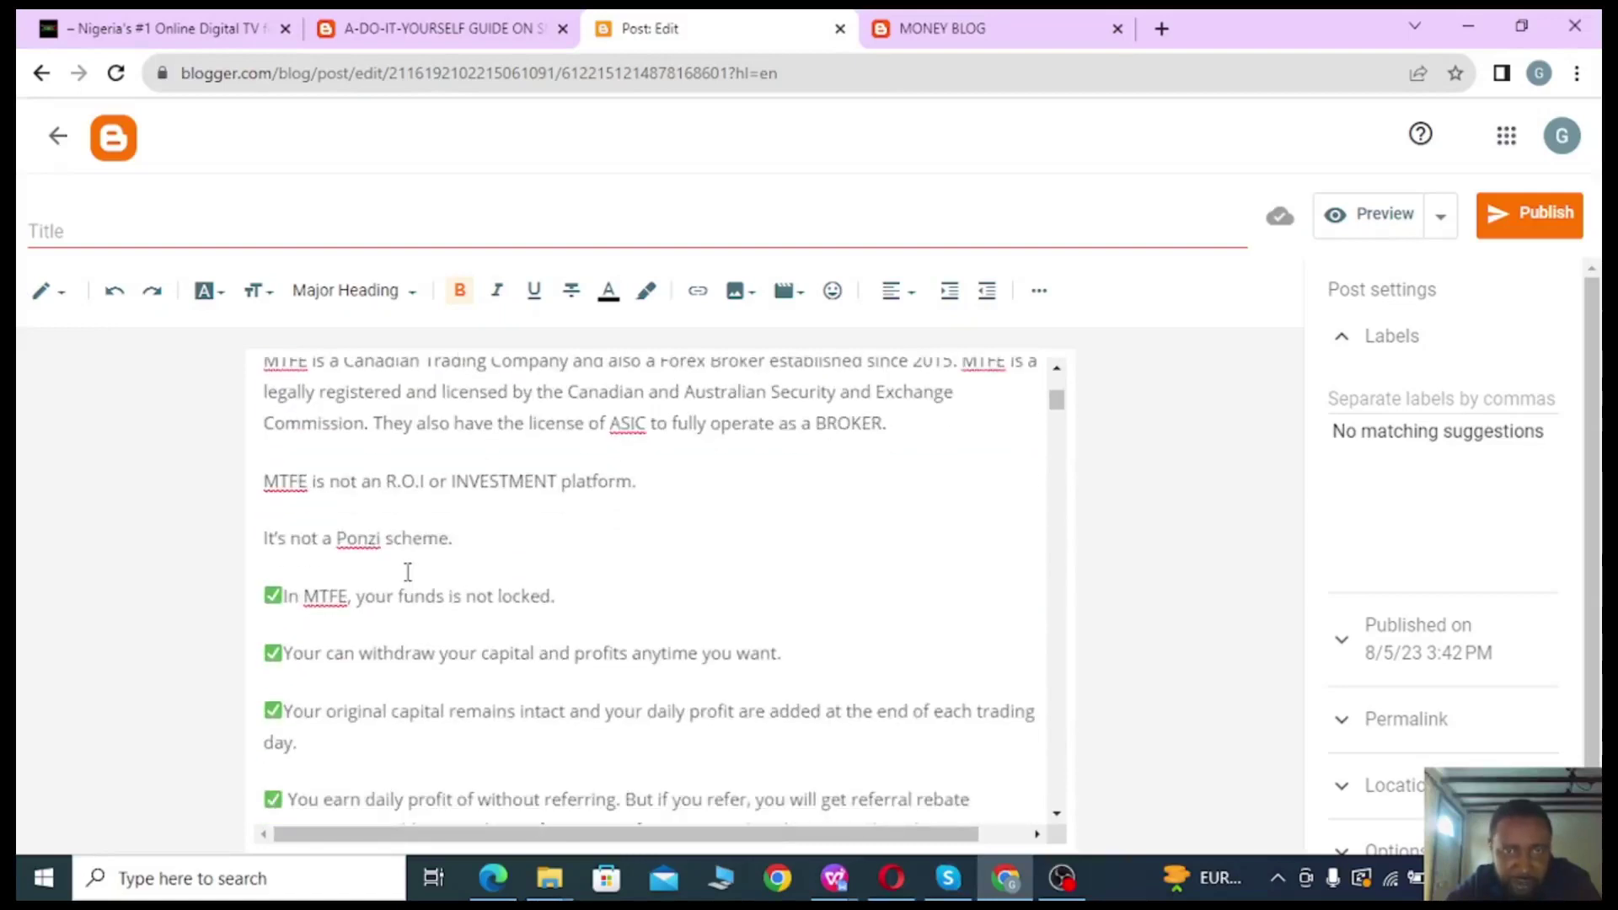
scroll(408, 567, "up", 3)
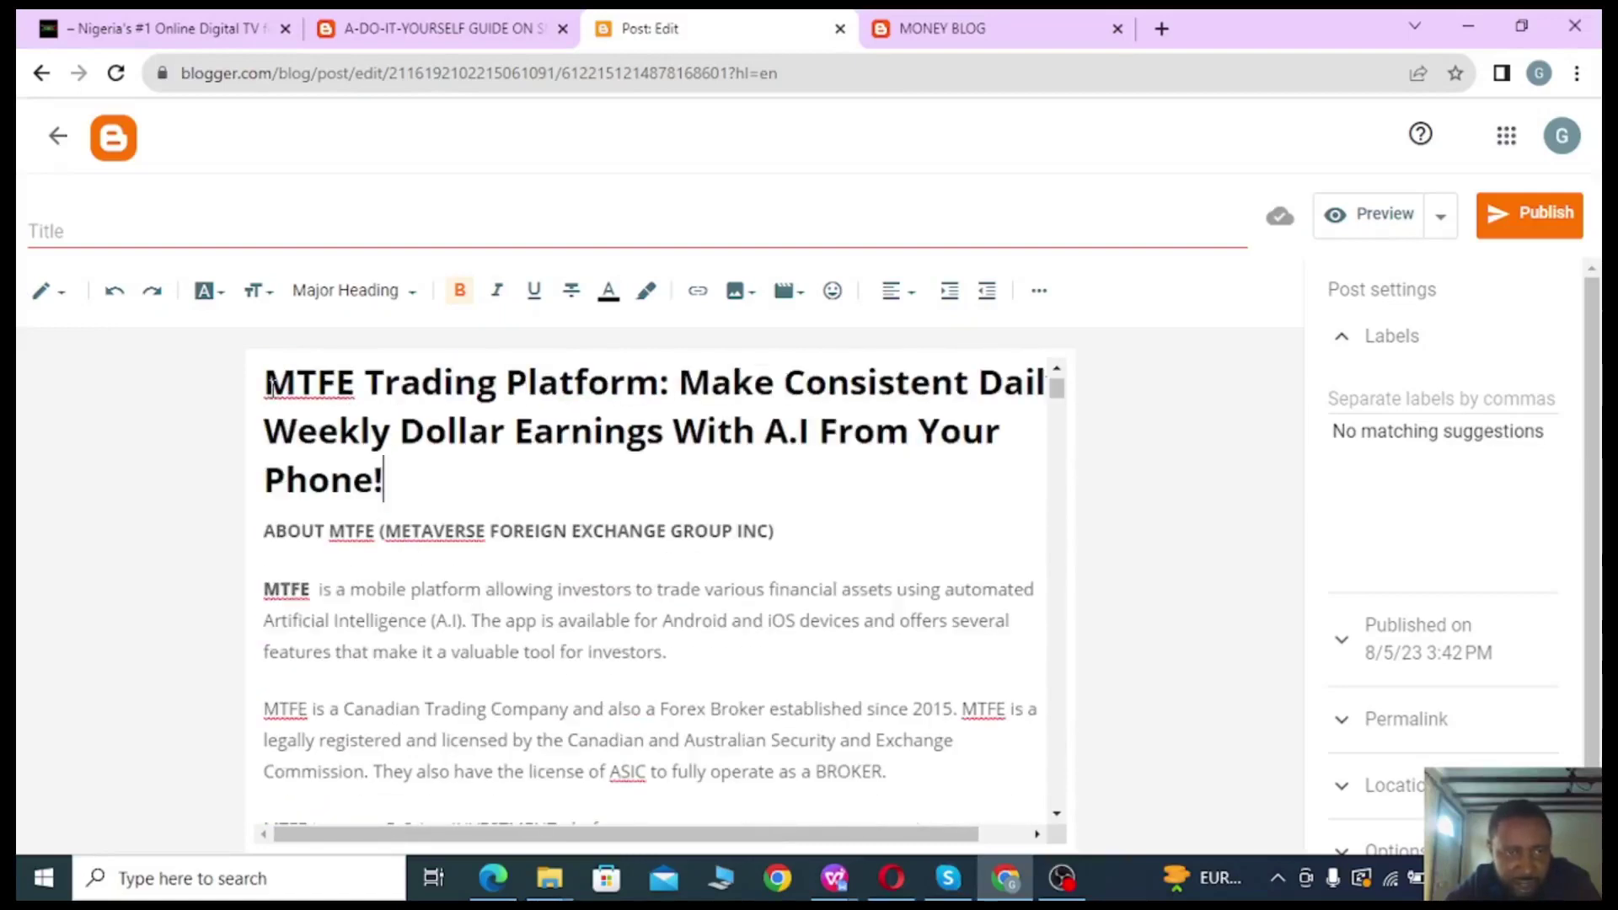
key("Return")
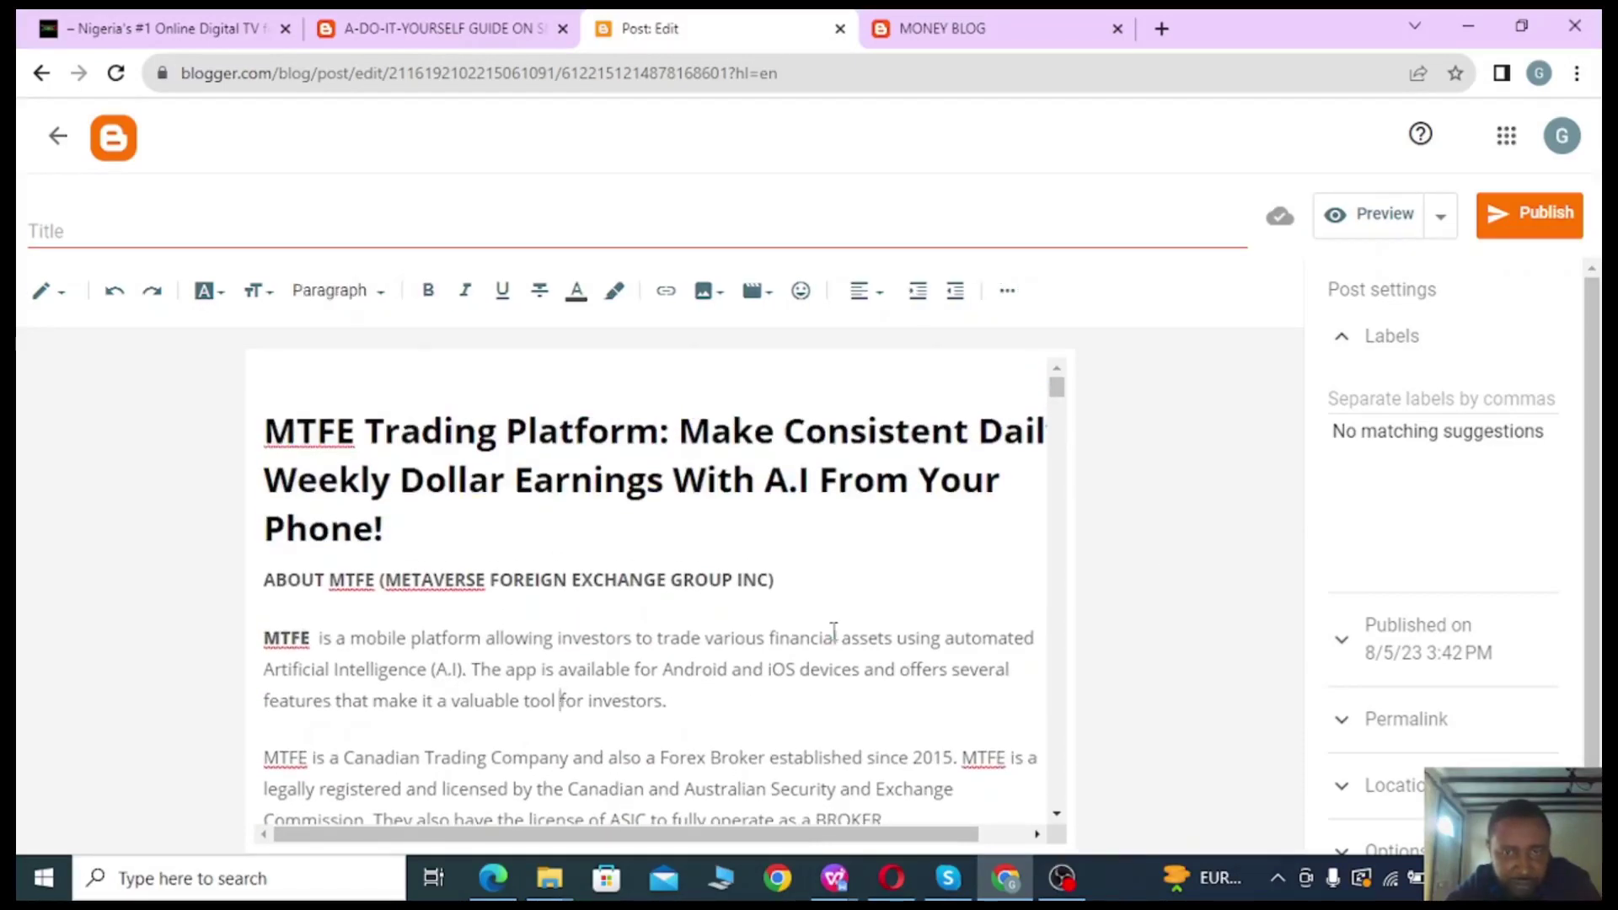
scroll(682, 588, "down", 2)
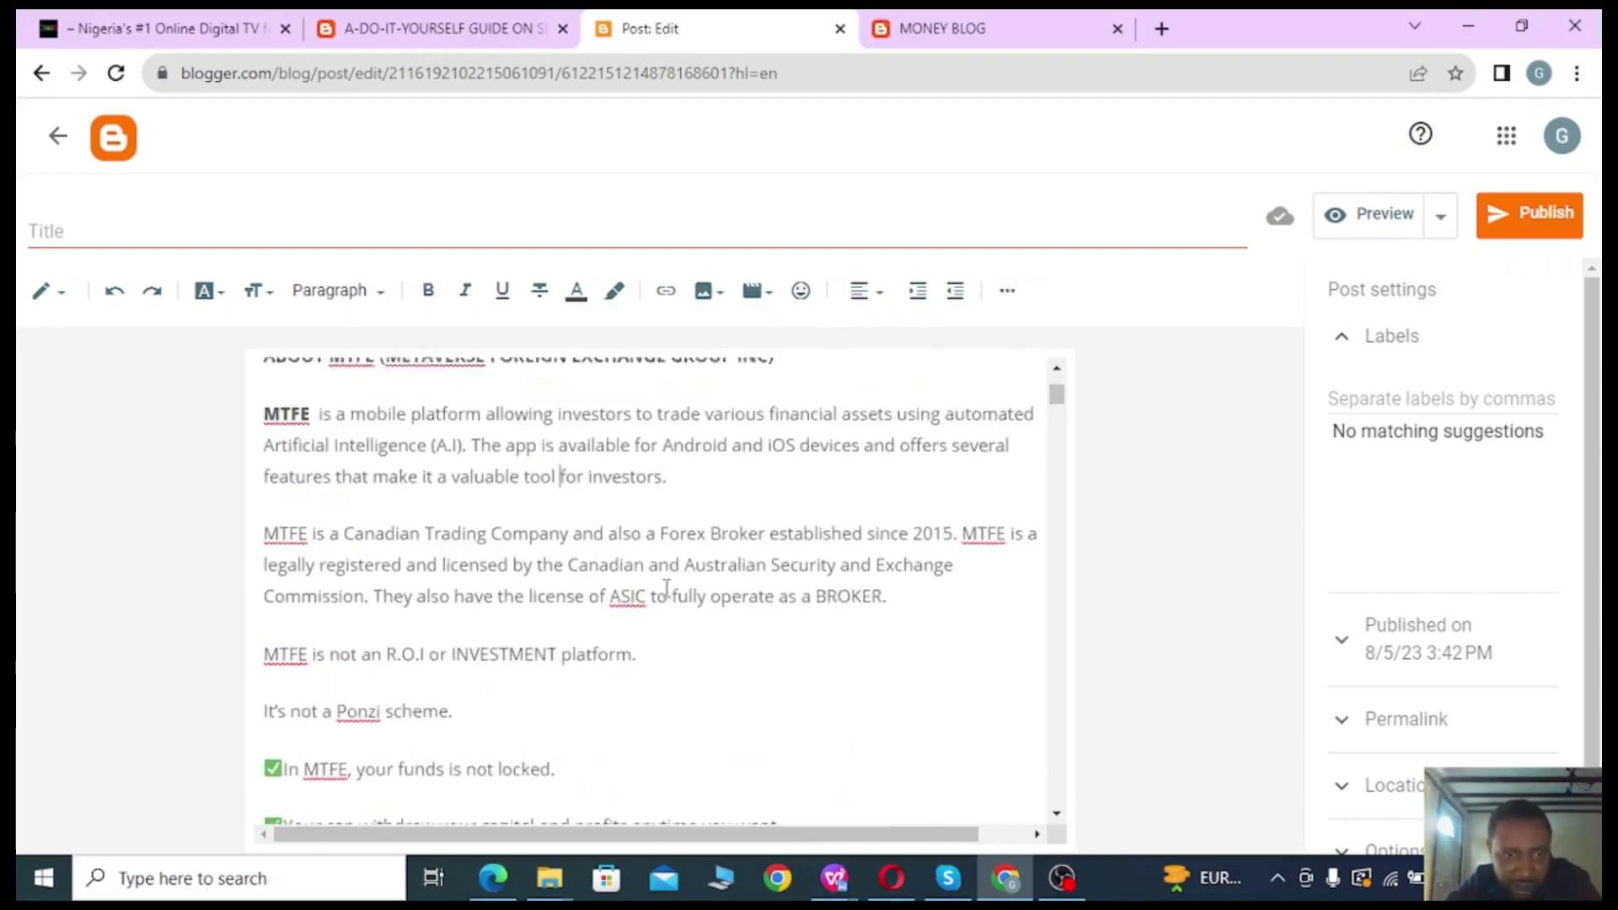
scroll(661, 583, "down", 4)
scroll(661, 584, "down", 12)
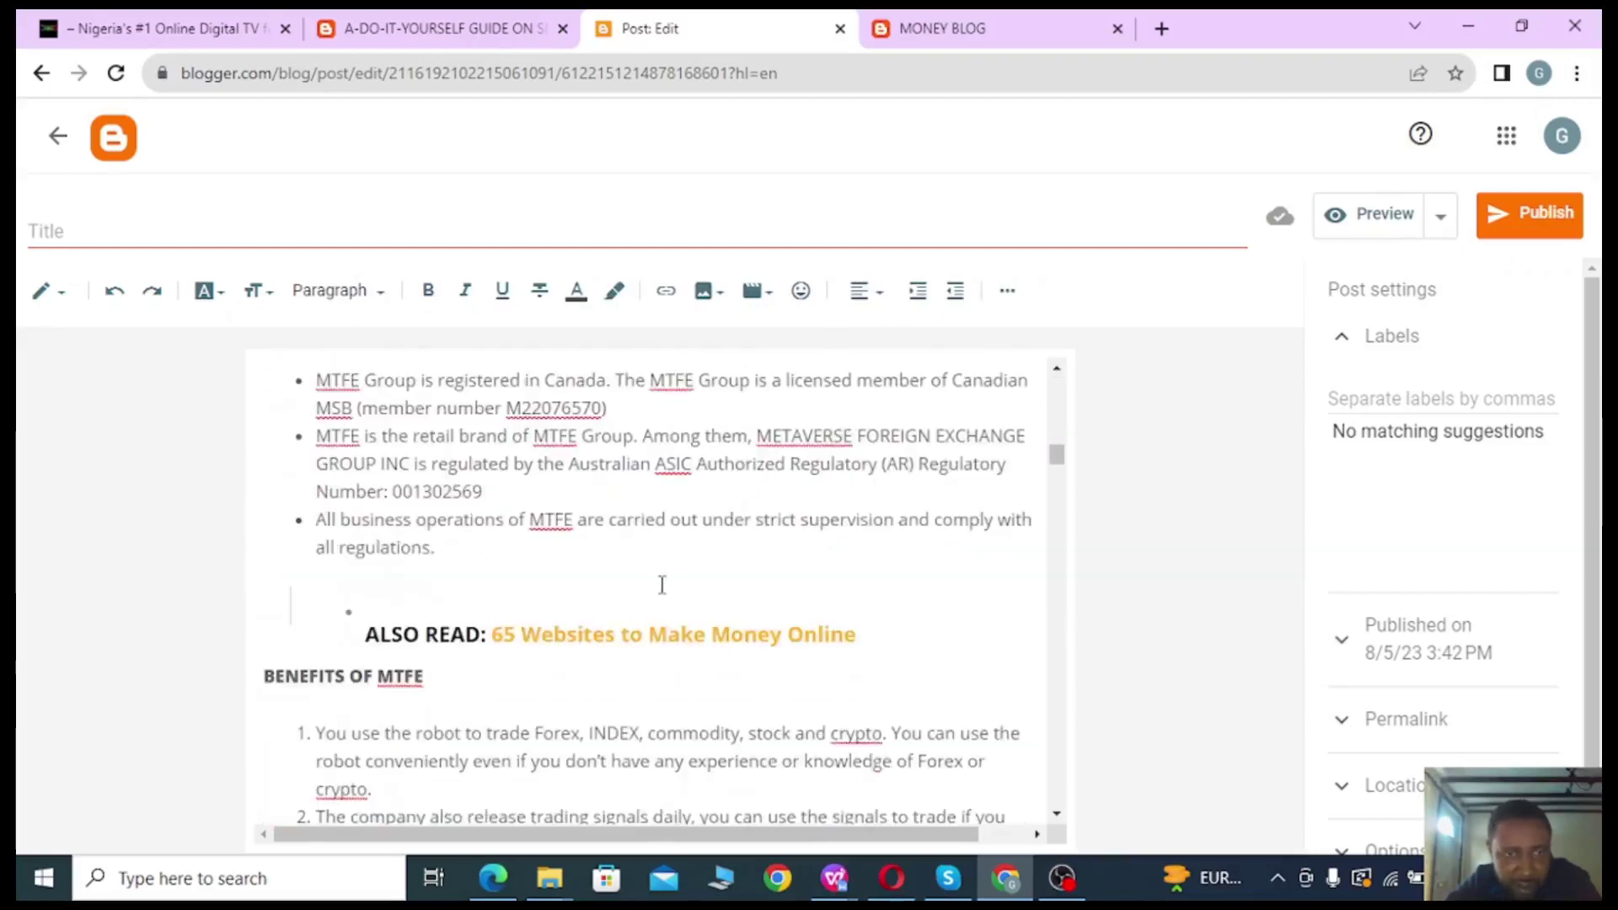
scroll(665, 582, "up", 3)
scroll(519, 621, "down", 15)
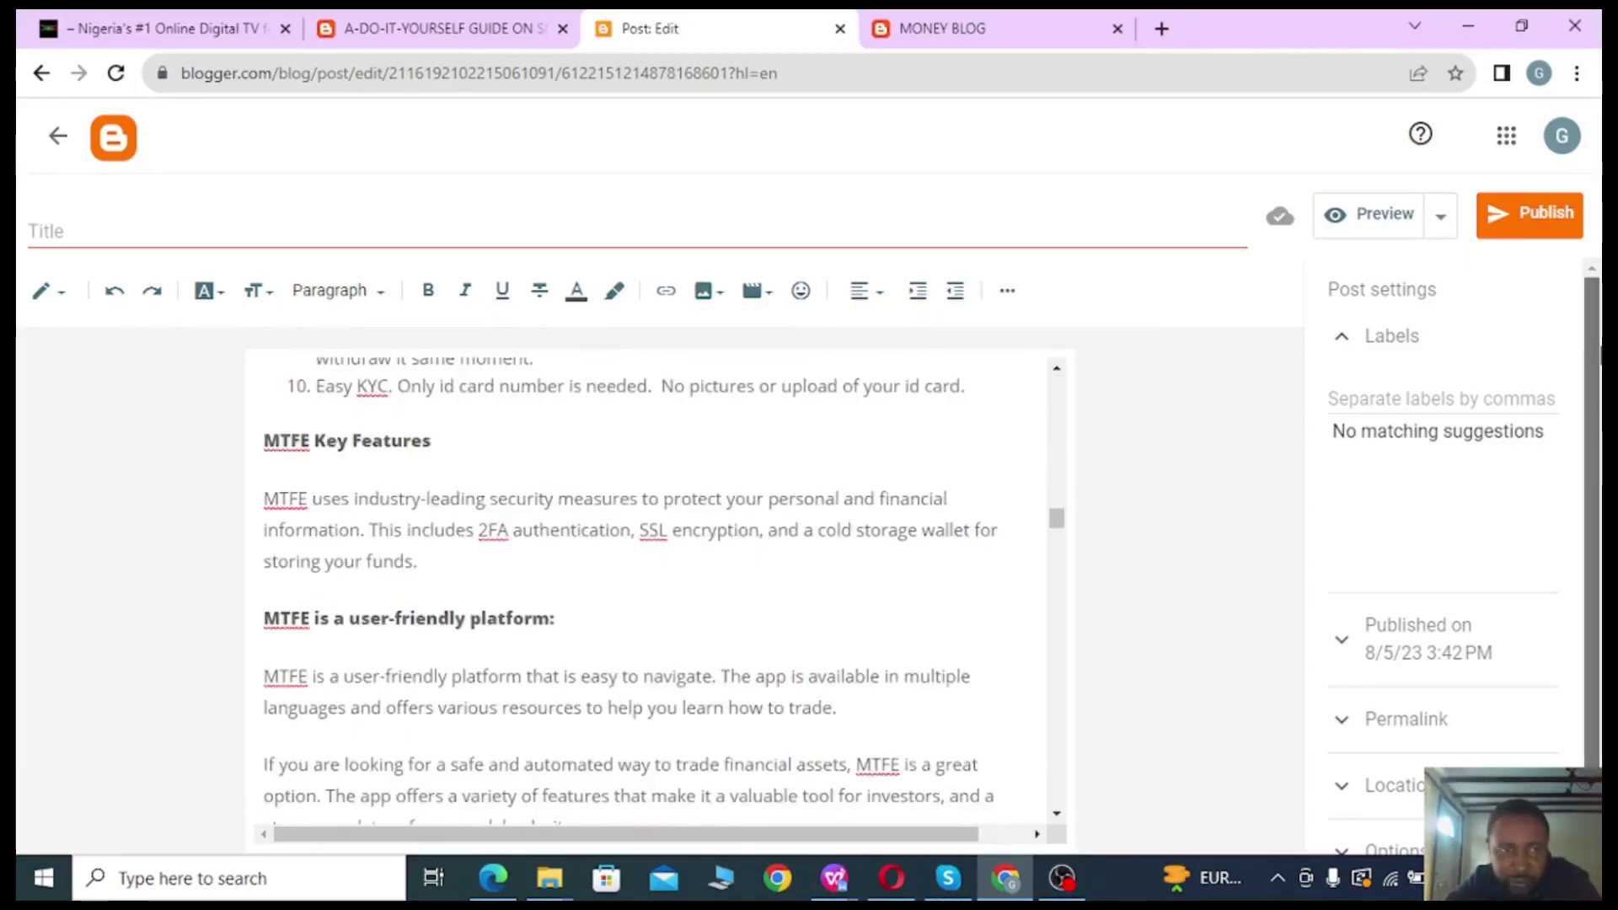
left_click_drag(1057, 520, 1074, 374)
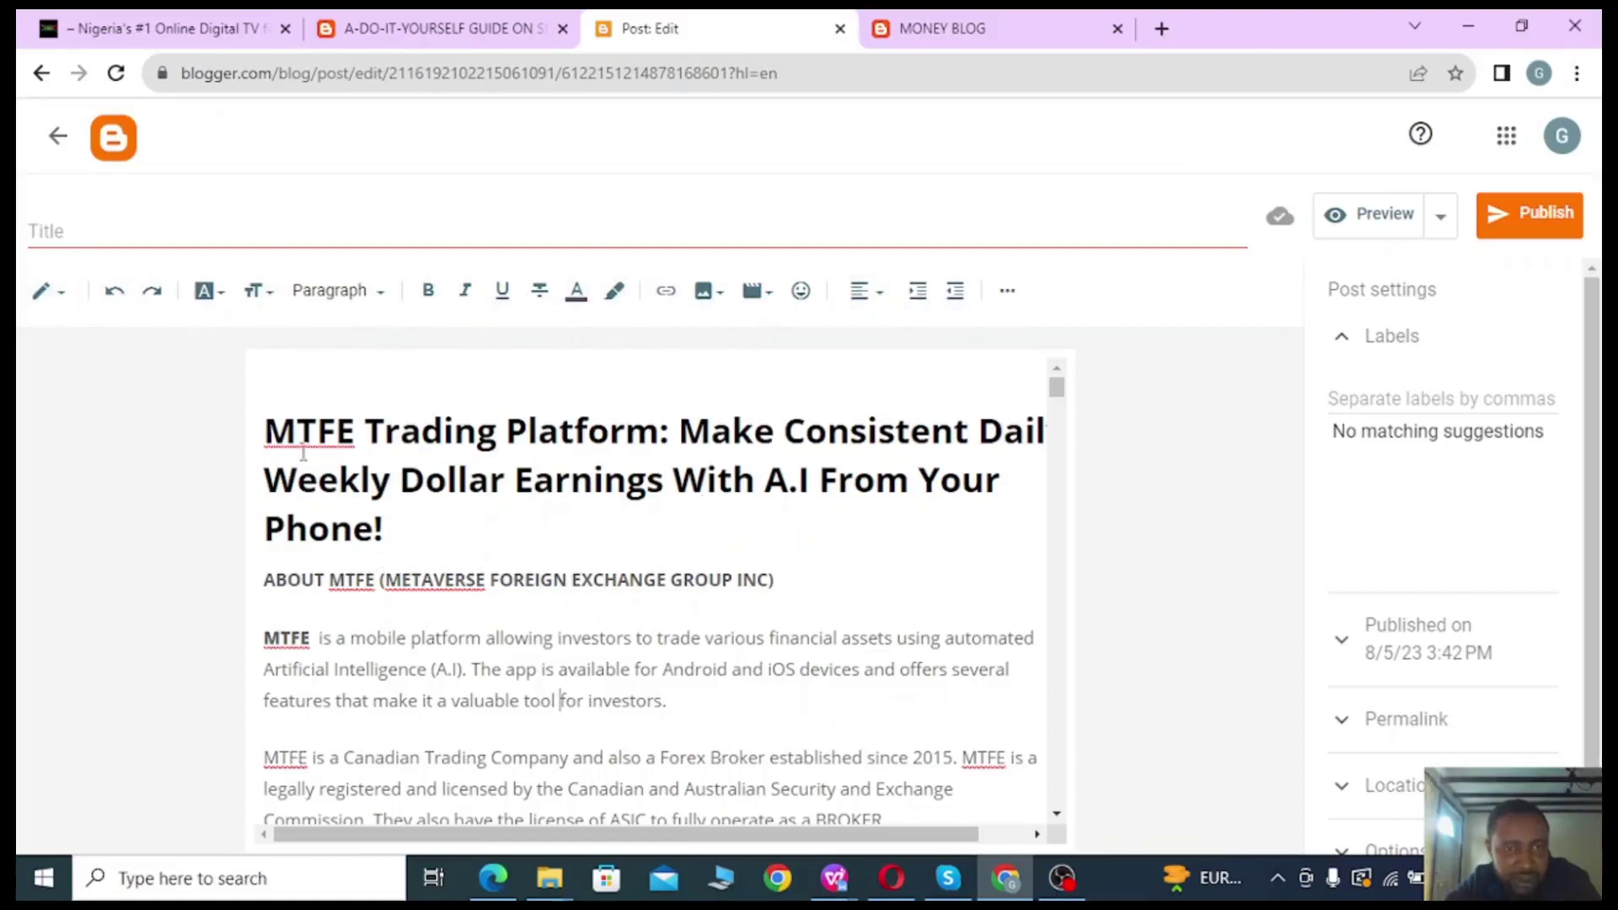
Color the article's entire main heading, "MTFE Trading Platform: Make Consistent Daily, Weekly Dollar Earnings With A.I From Your Phone!", red.
left_click_drag(396, 531, 271, 413)
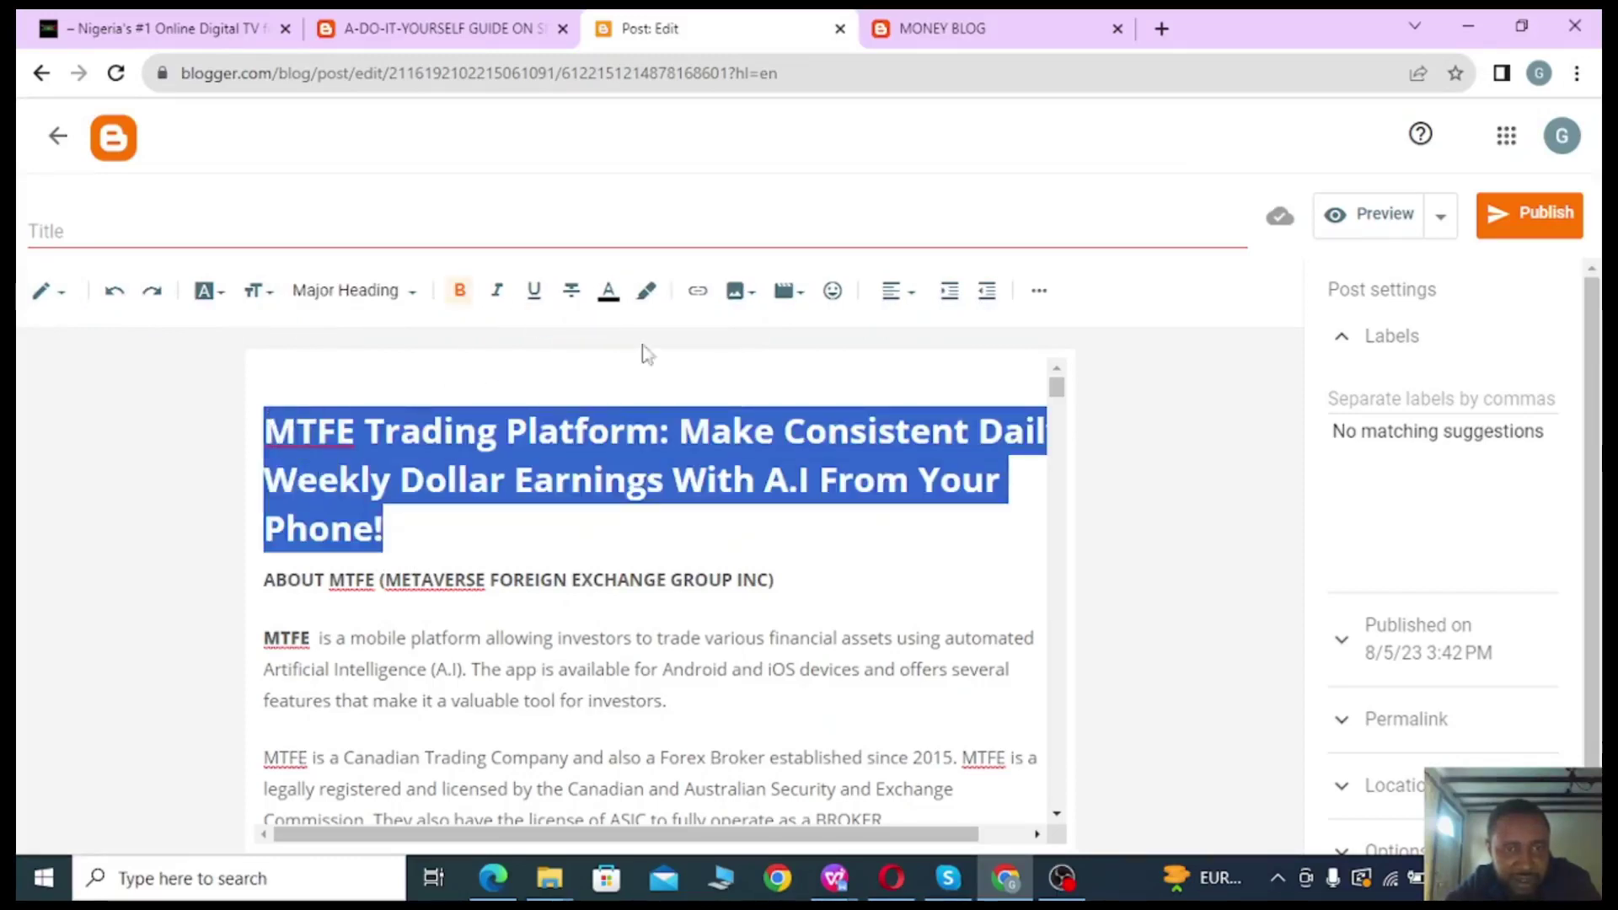
left_click(609, 295)
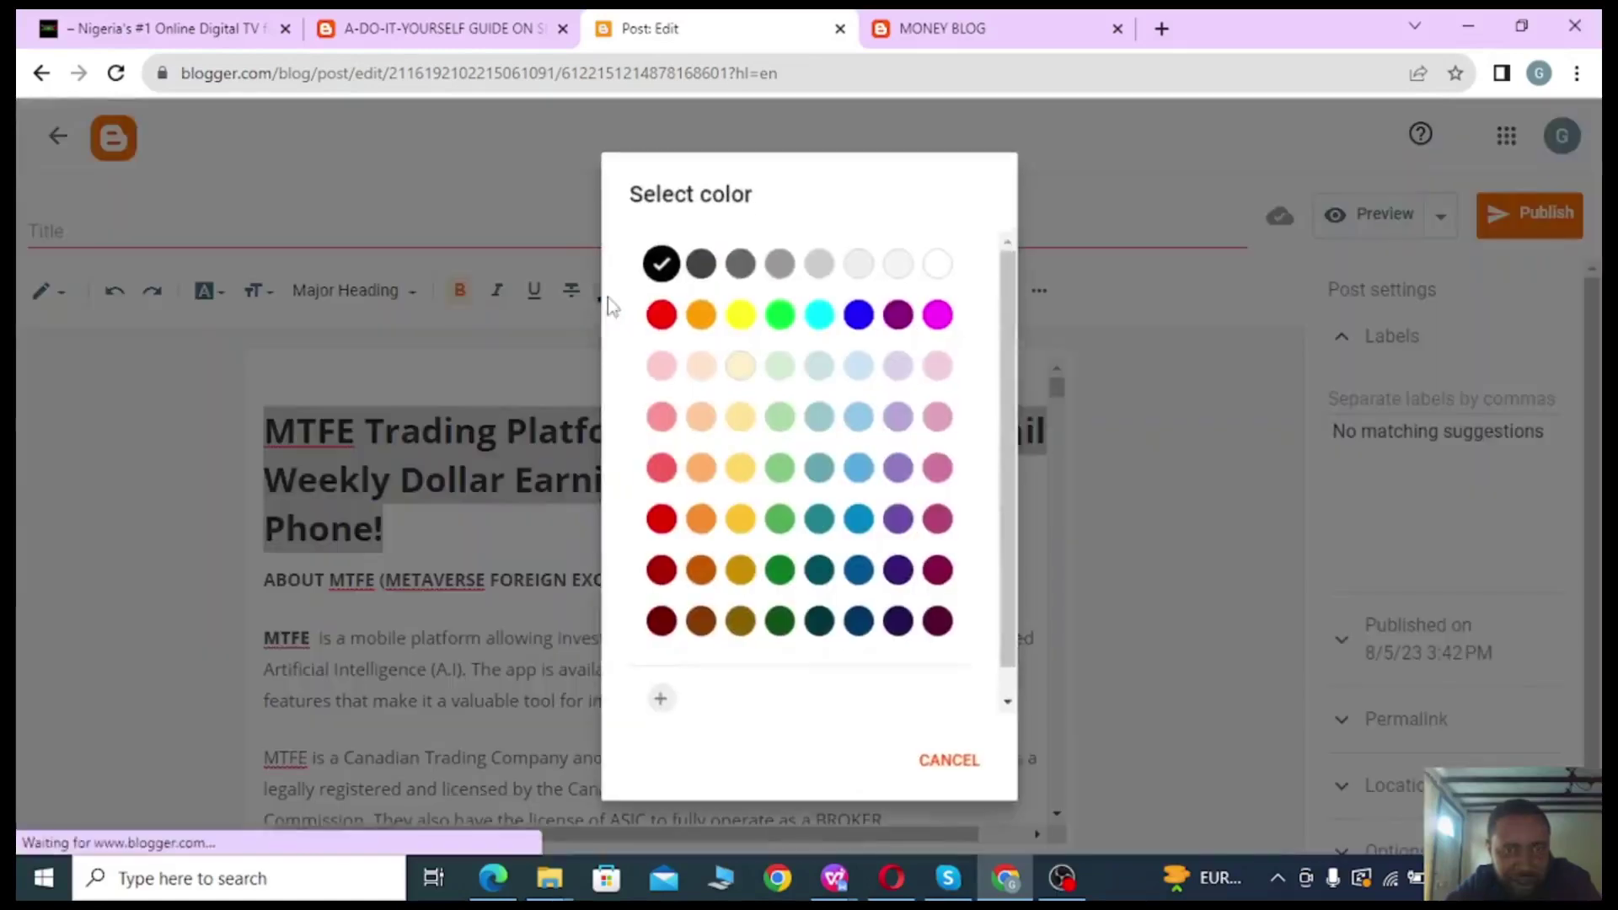
left_click(668, 325)
left_click(532, 529)
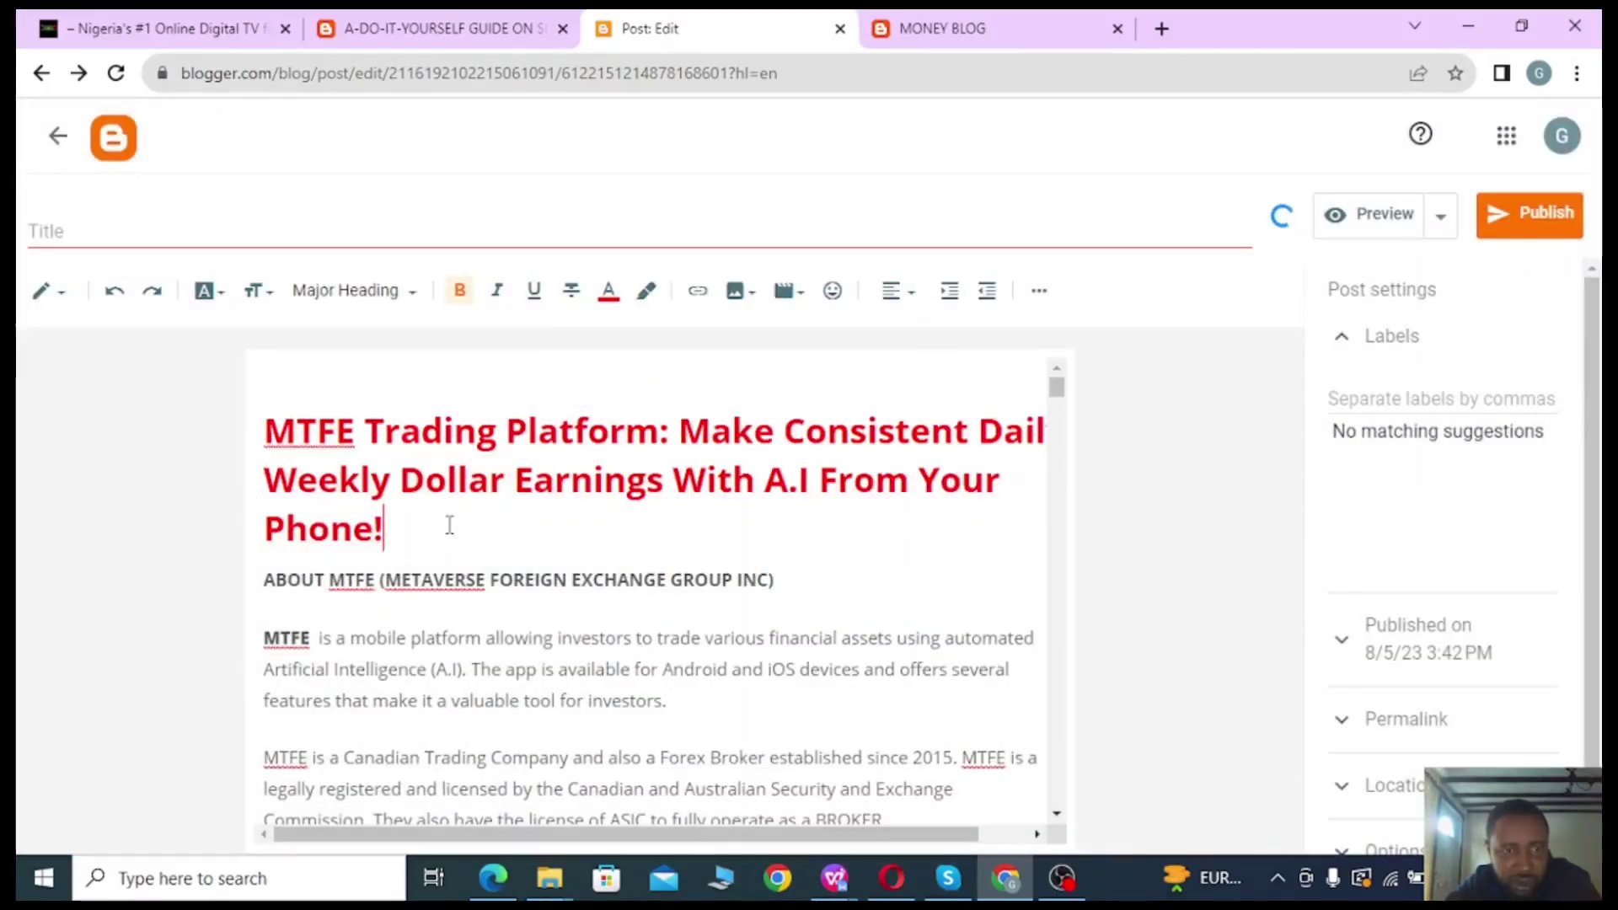
Recolor the article's entire main heading about the MTFE Trading Platform blue.
left_click_drag(447, 527, 266, 416)
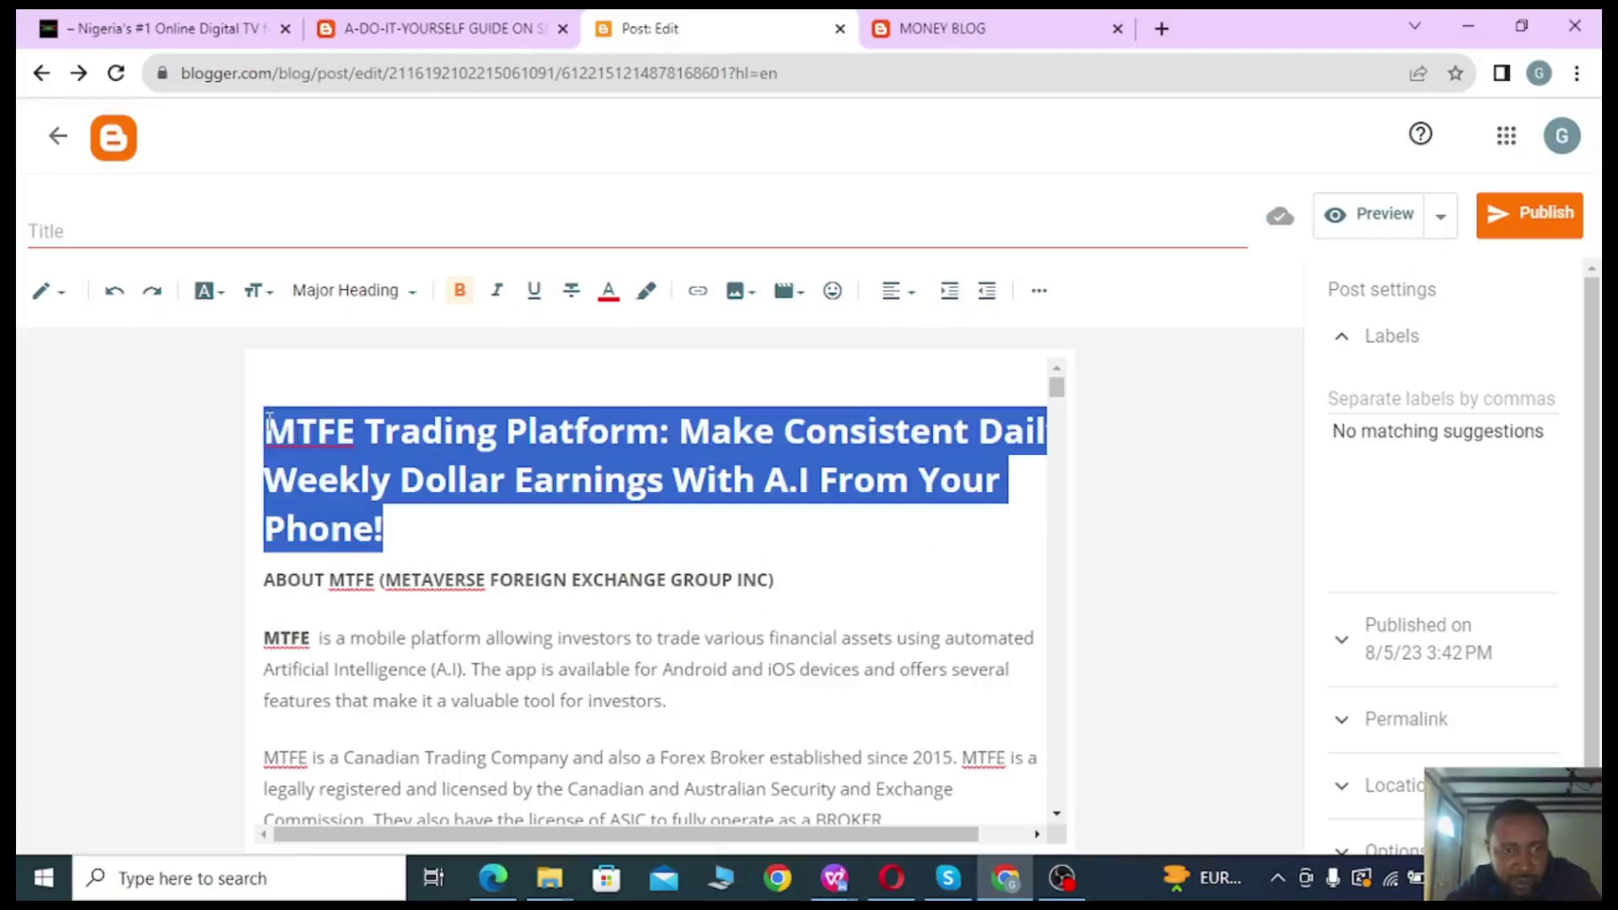
left_click(608, 295)
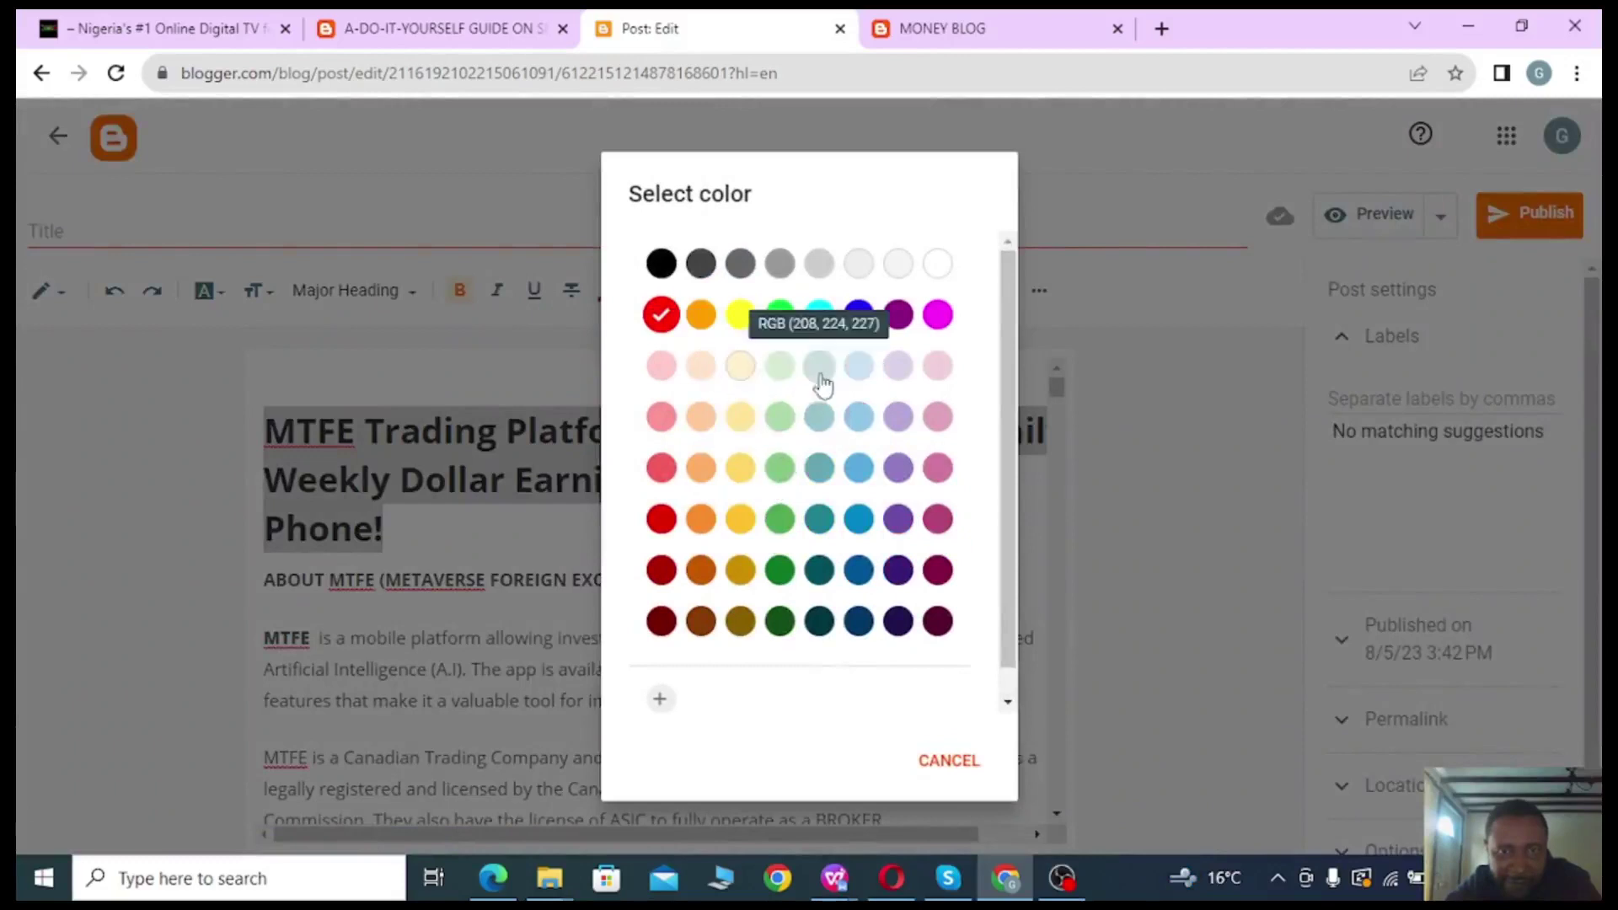
left_click(859, 316)
left_click(591, 518)
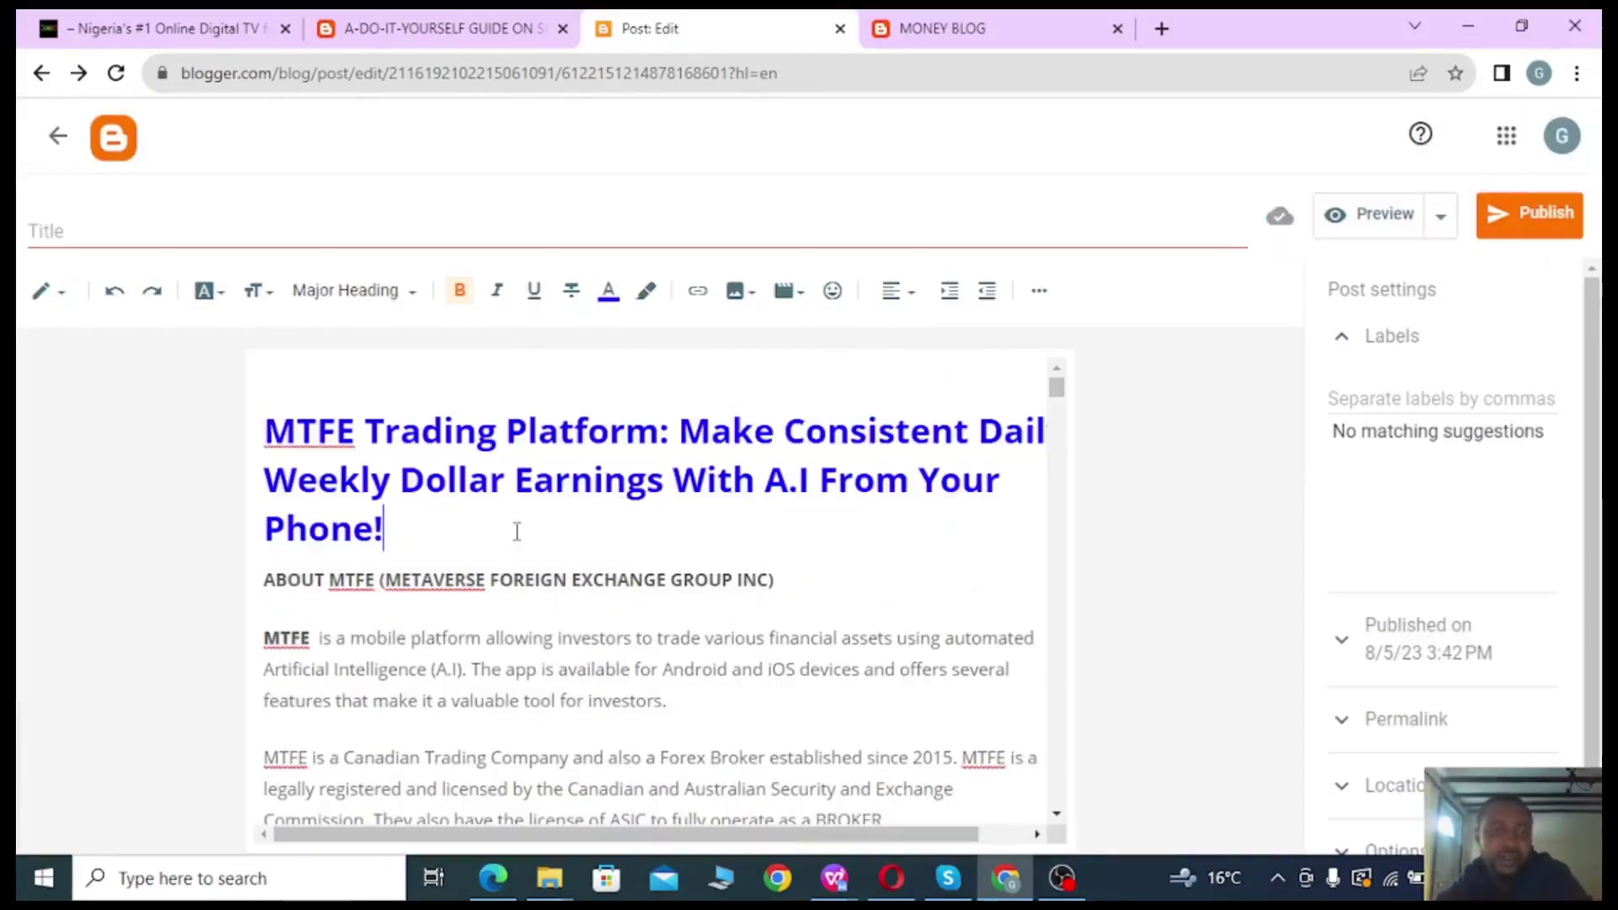
Color the subheading "ABOUT MTFE (METAVERSE FOREIGN EXCHANGE GROUP INC)" red.
left_click_drag(803, 576, 255, 581)
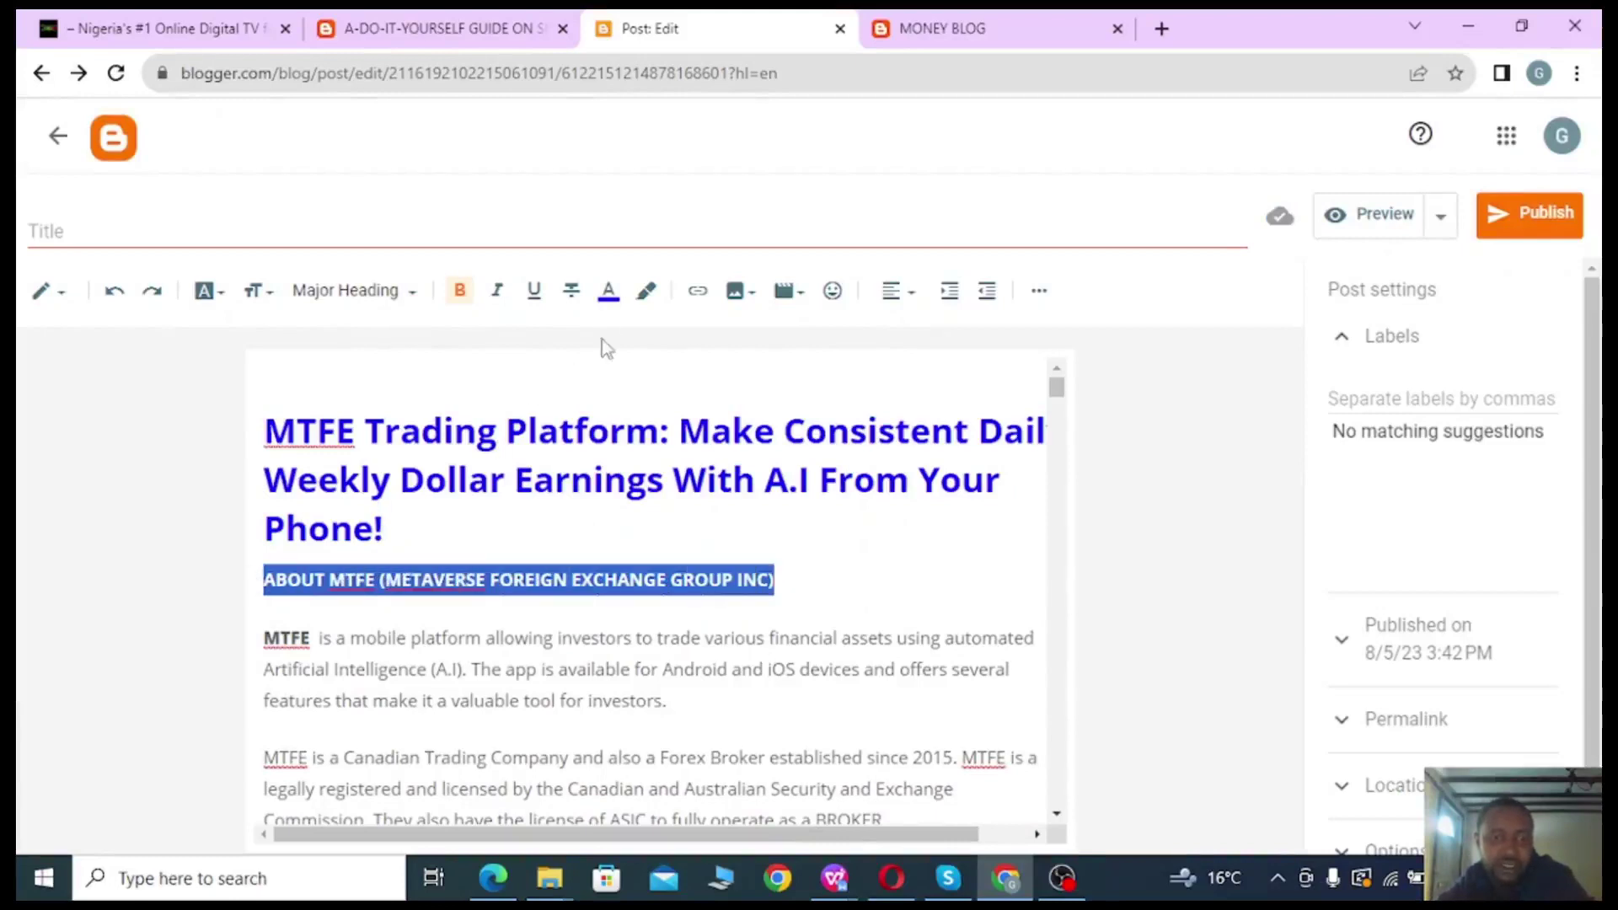
left_click(609, 293)
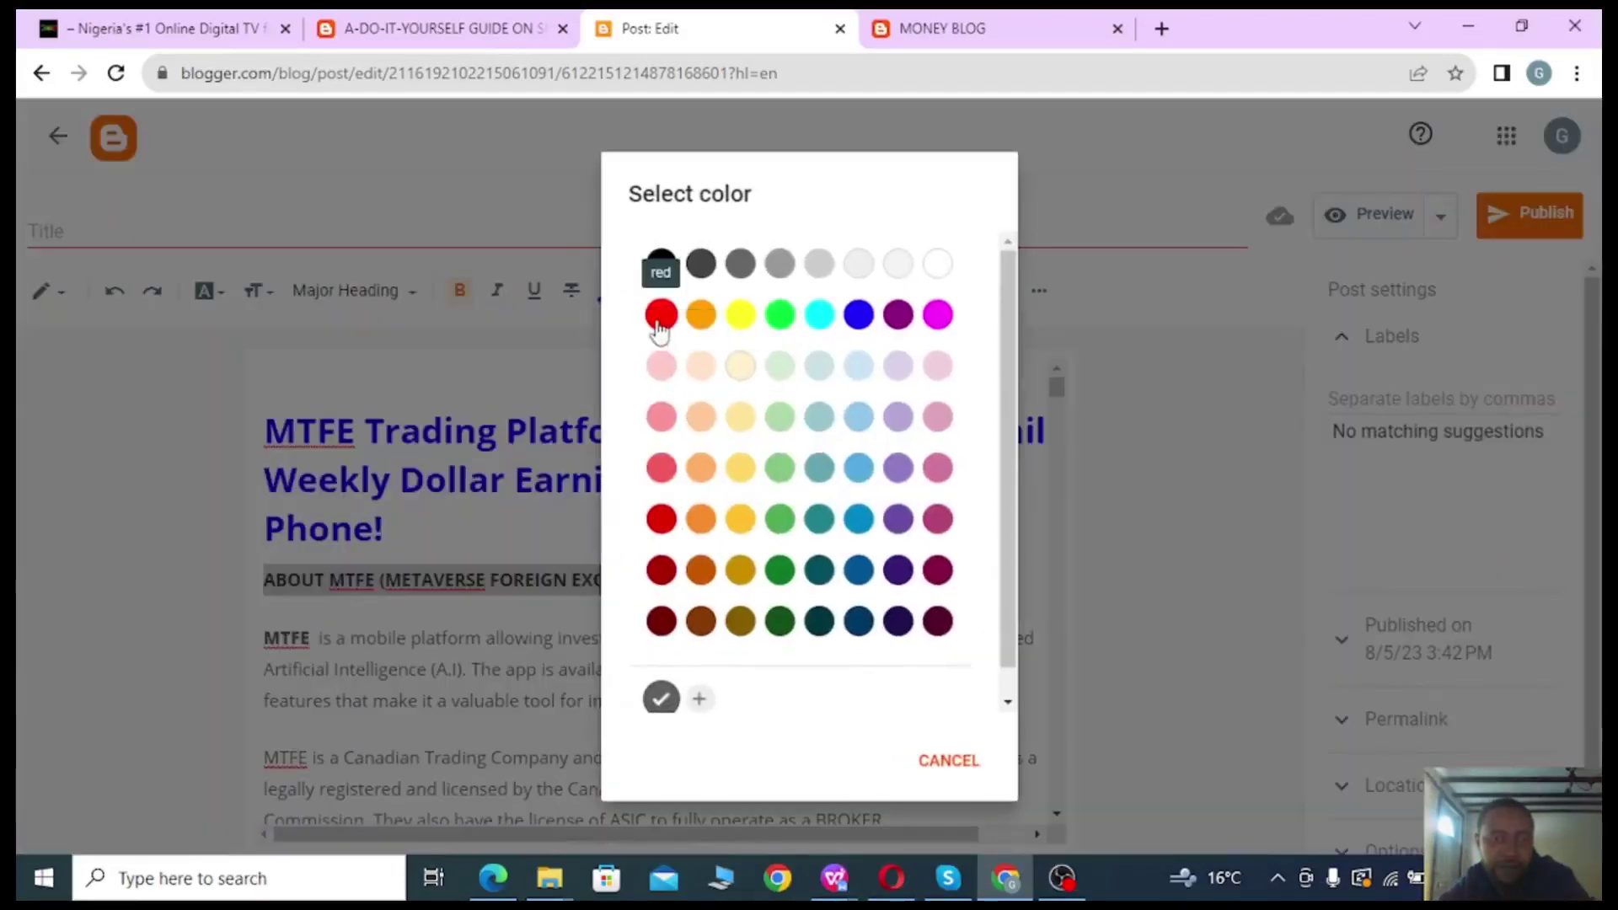
left_click(661, 300)
left_click(443, 638)
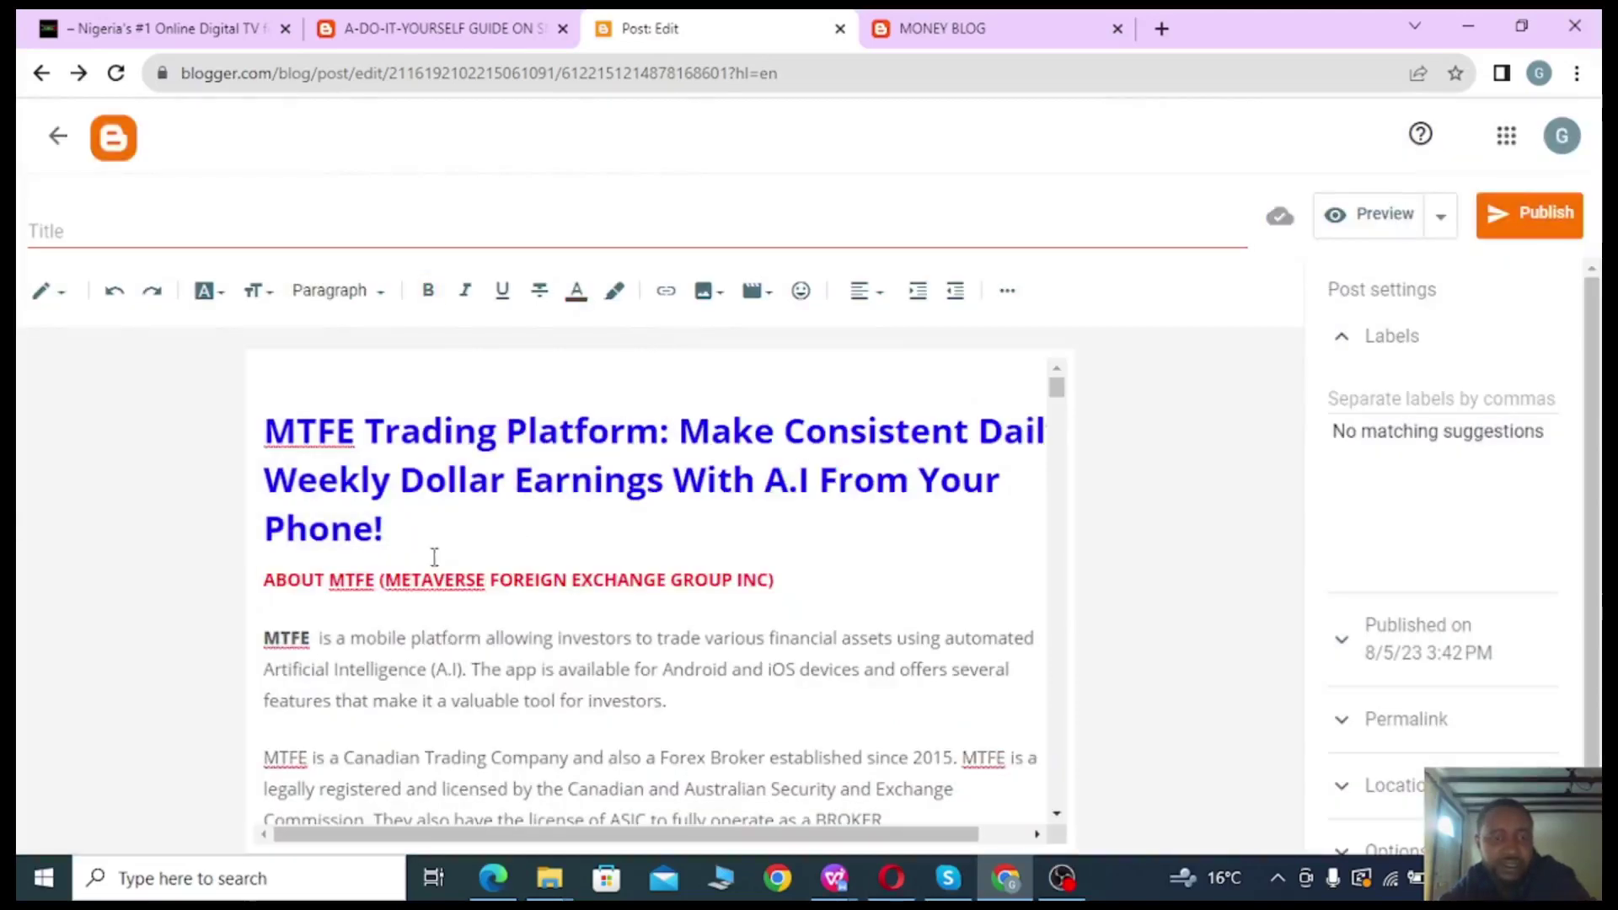
Underline the word "MTFE" at the start of the article's main heading.
left_click_drag(358, 435, 268, 419)
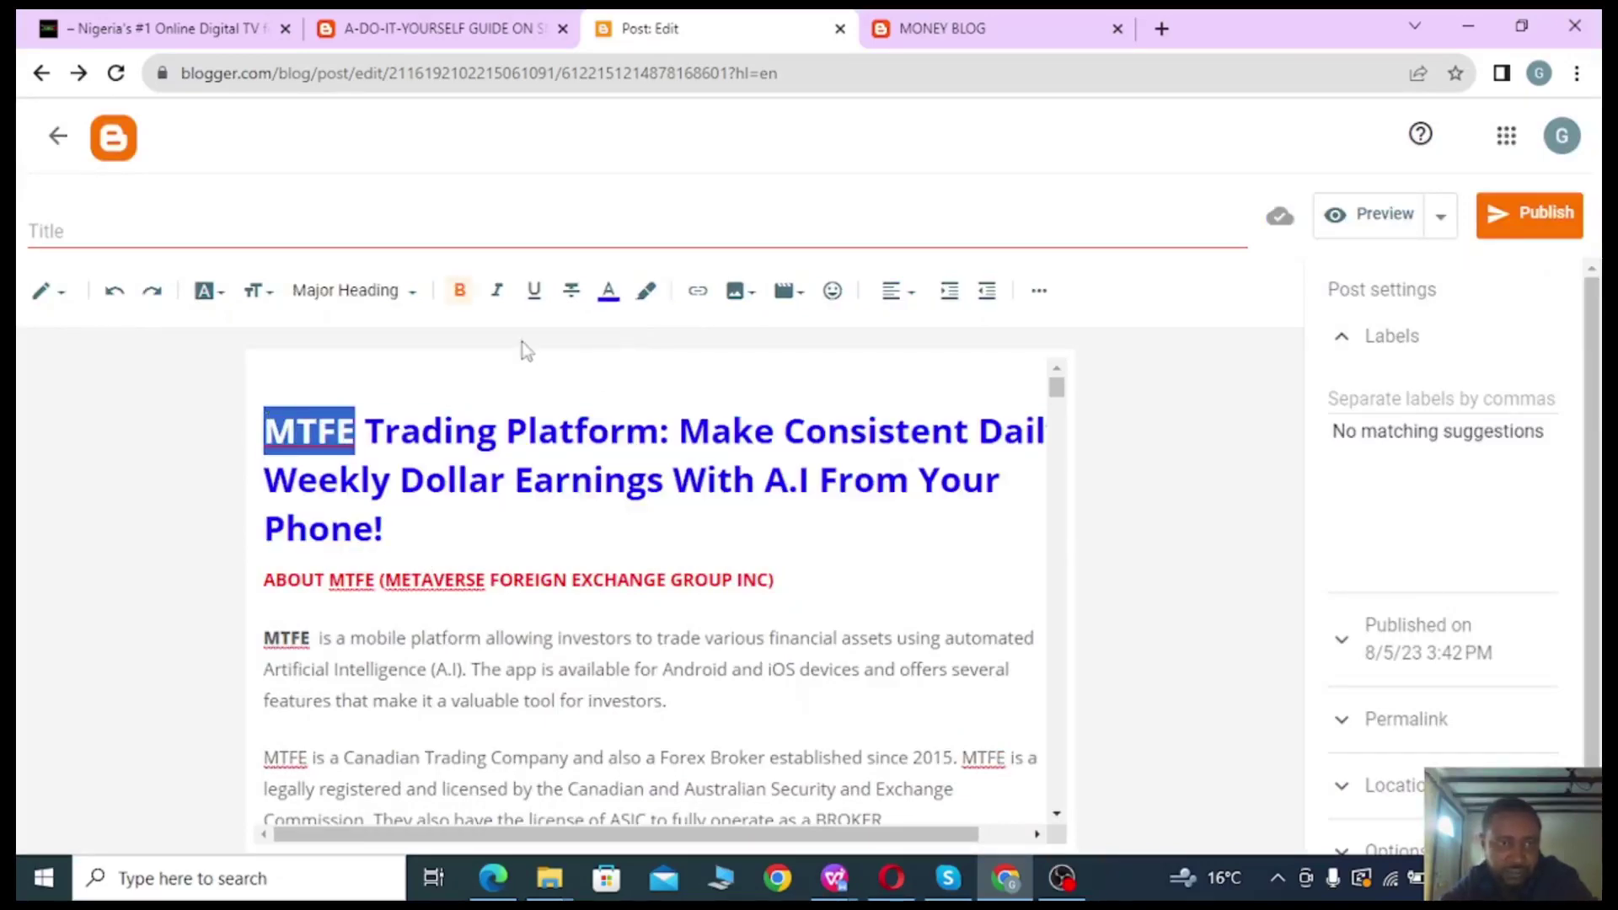
left_click(533, 293)
left_click(549, 533)
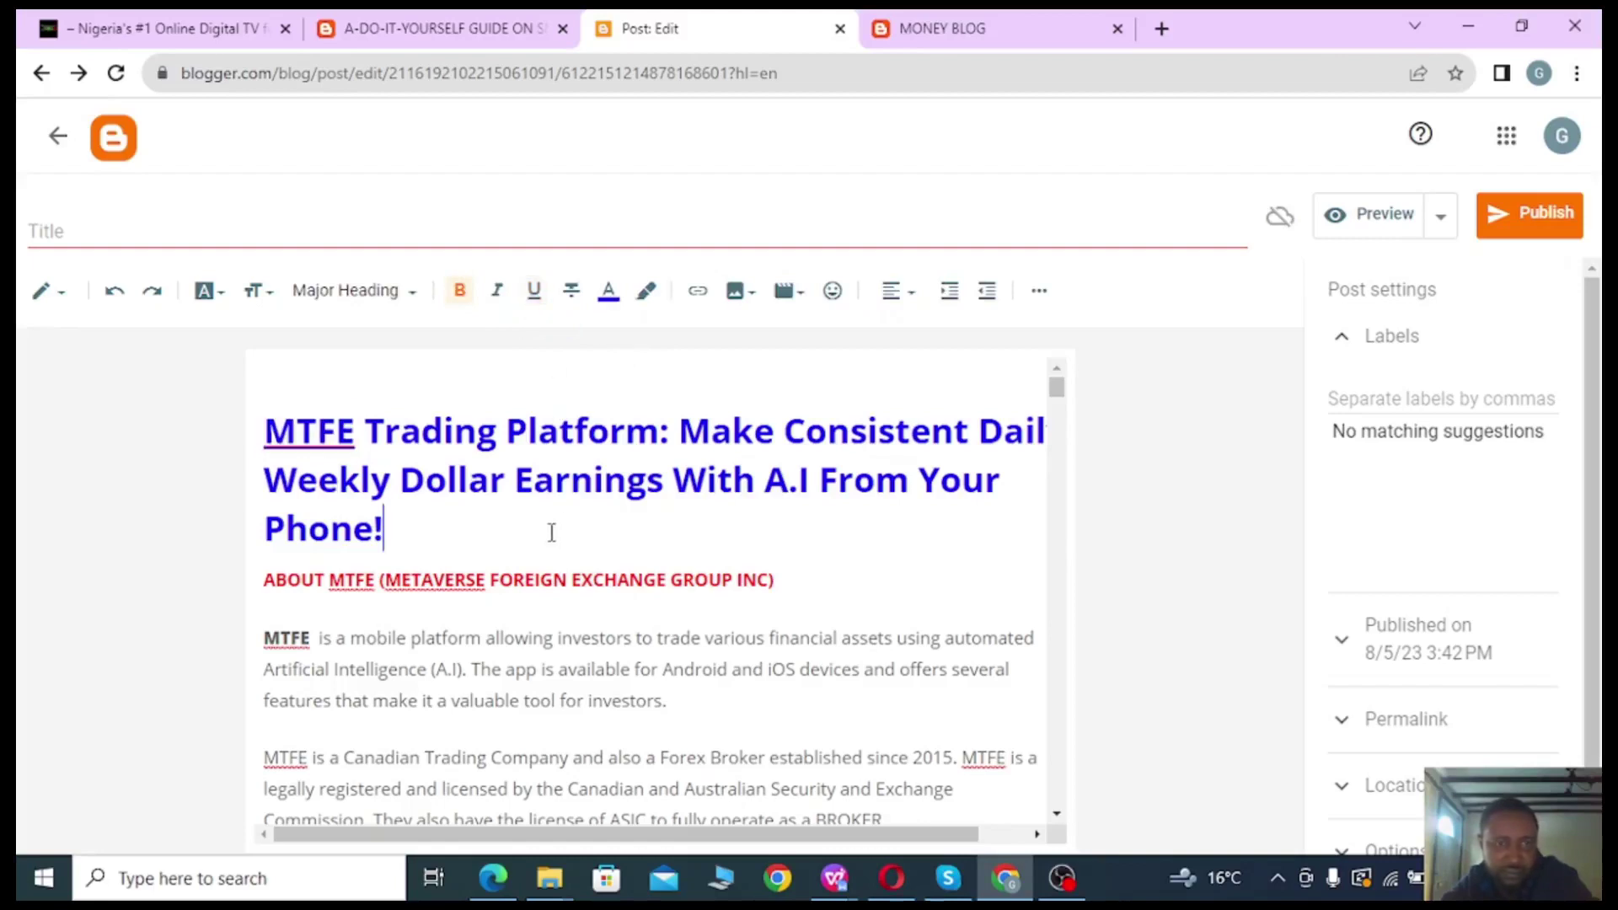
left_click(306, 432)
right_click(306, 431)
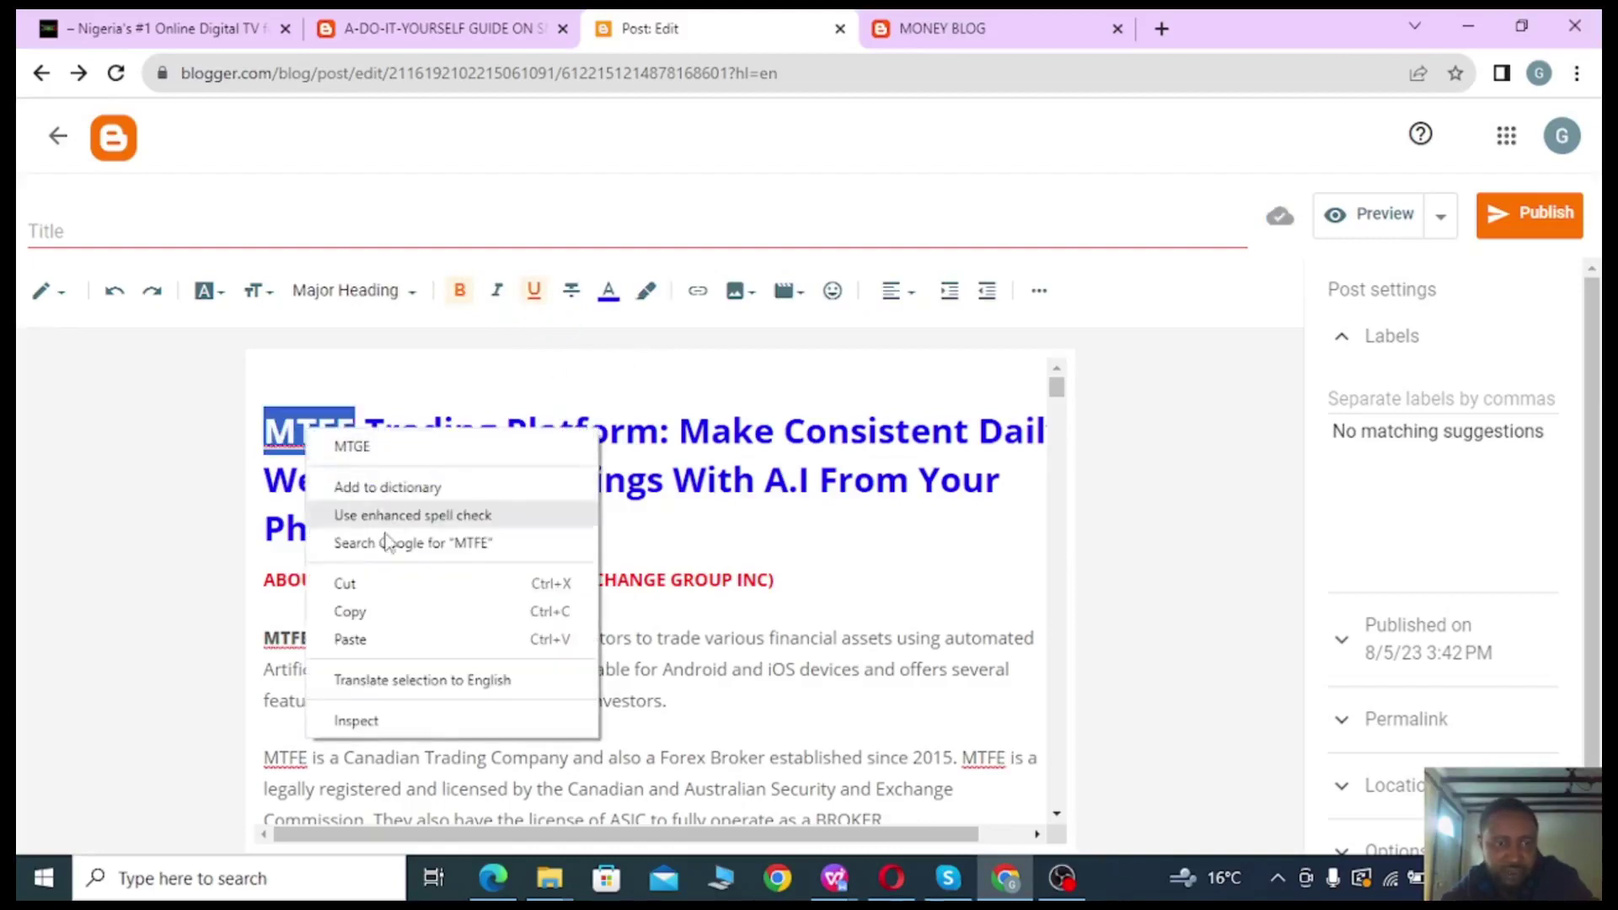
left_click(887, 541)
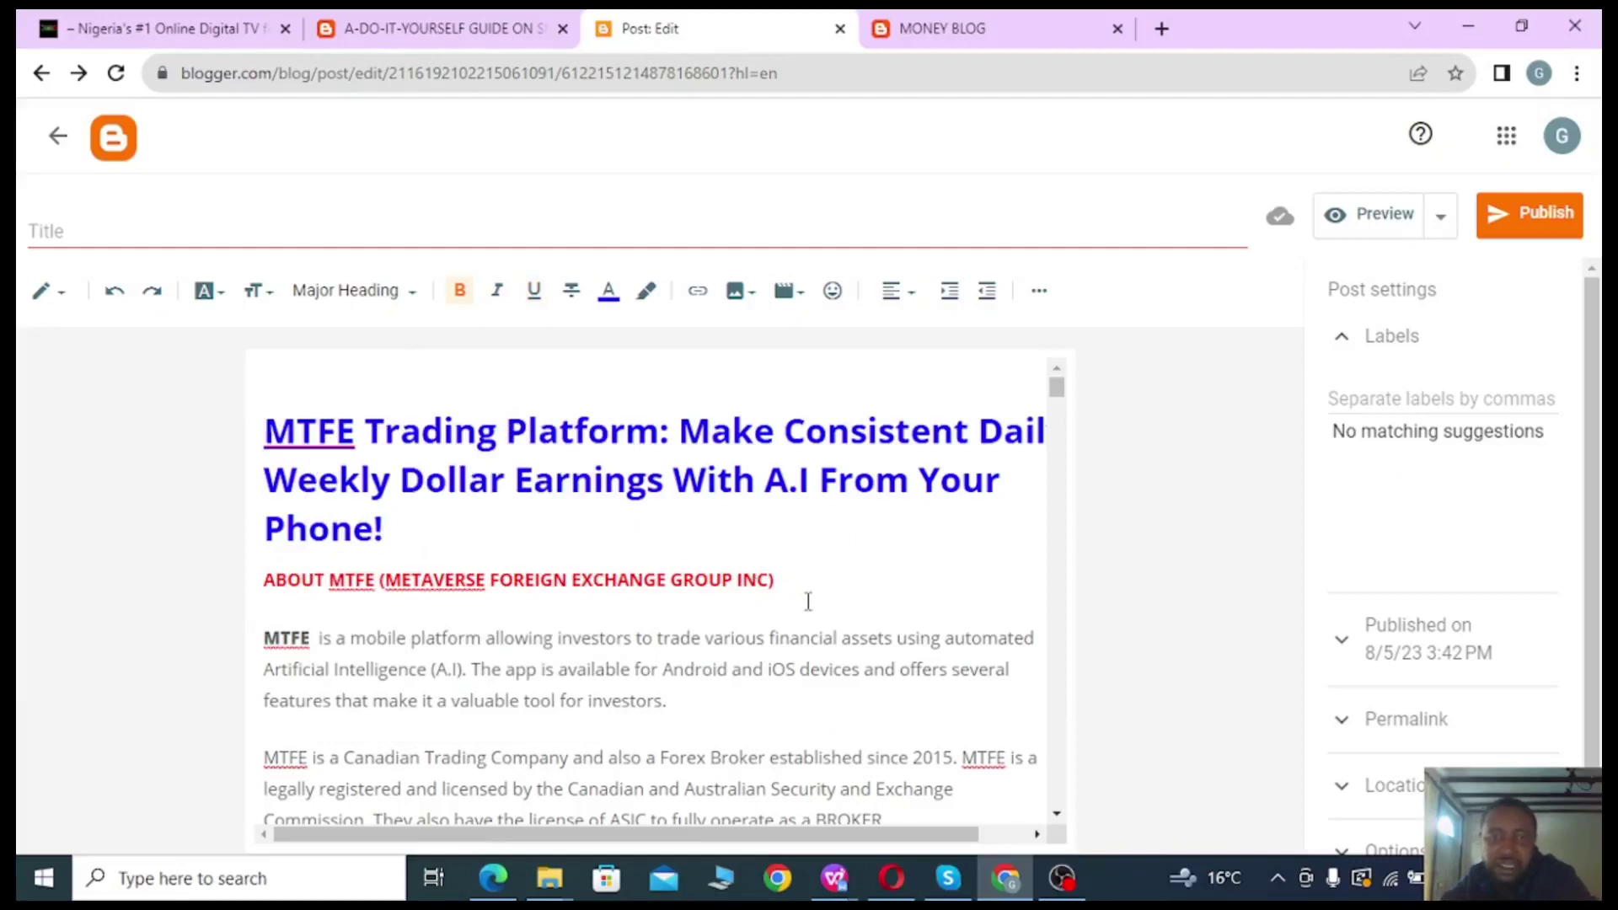
Insert blank lines between the paragraph ending "REBATE COMMISSION RANGES FROM 12% TO 30% daily." and the TAKE NOTE paragraph.
left_click_drag(1590, 373, 1595, 414)
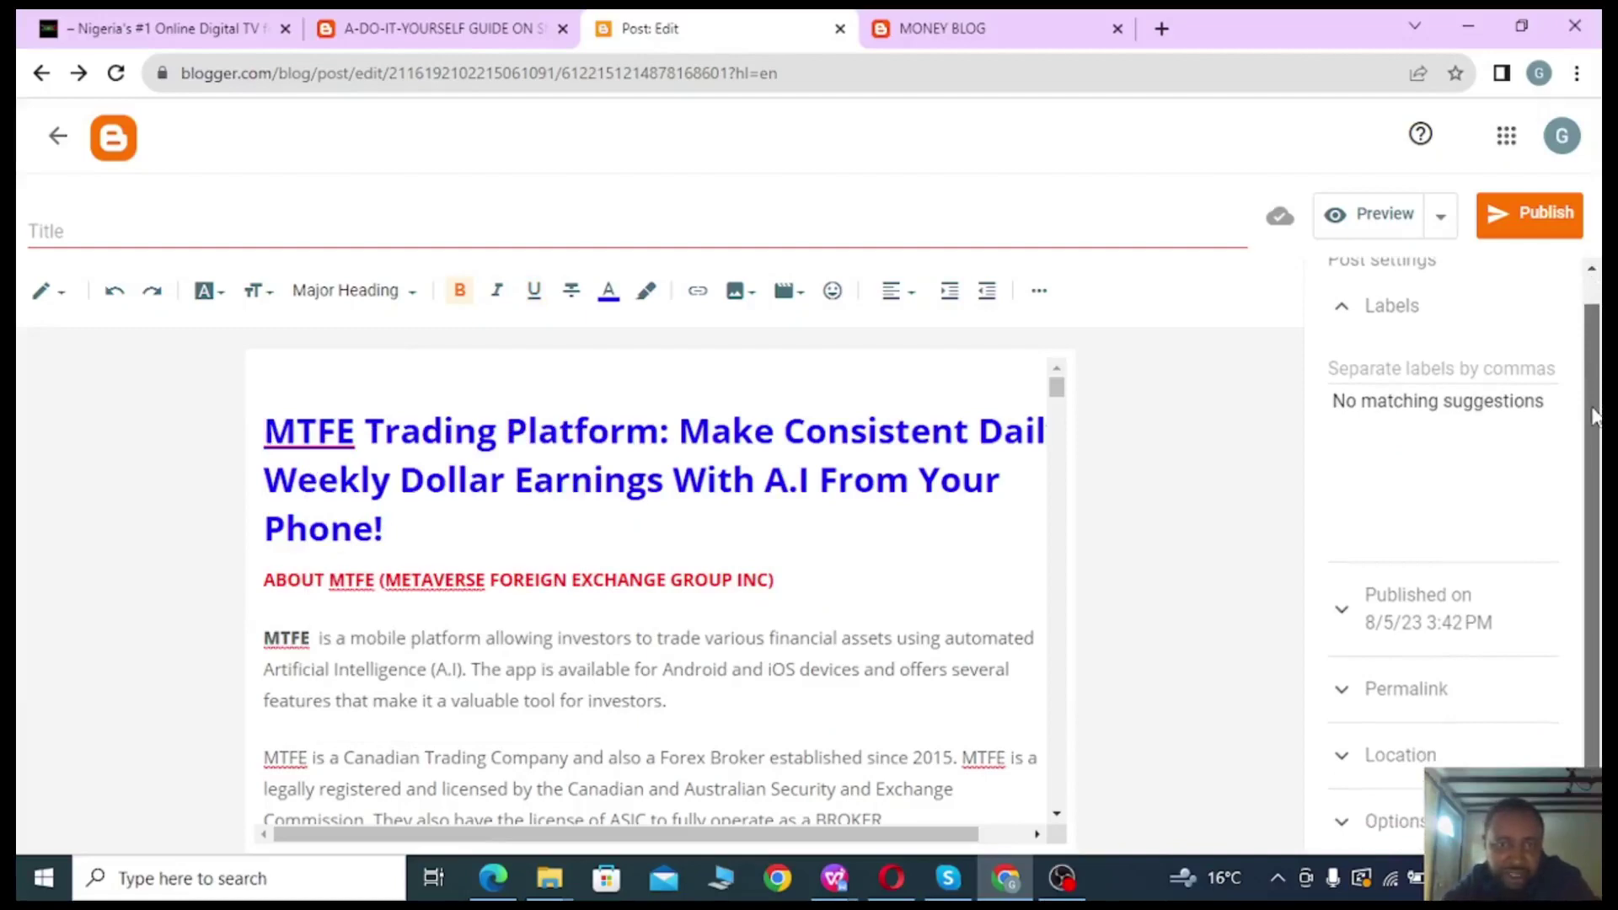
scroll(877, 621, "down", 5)
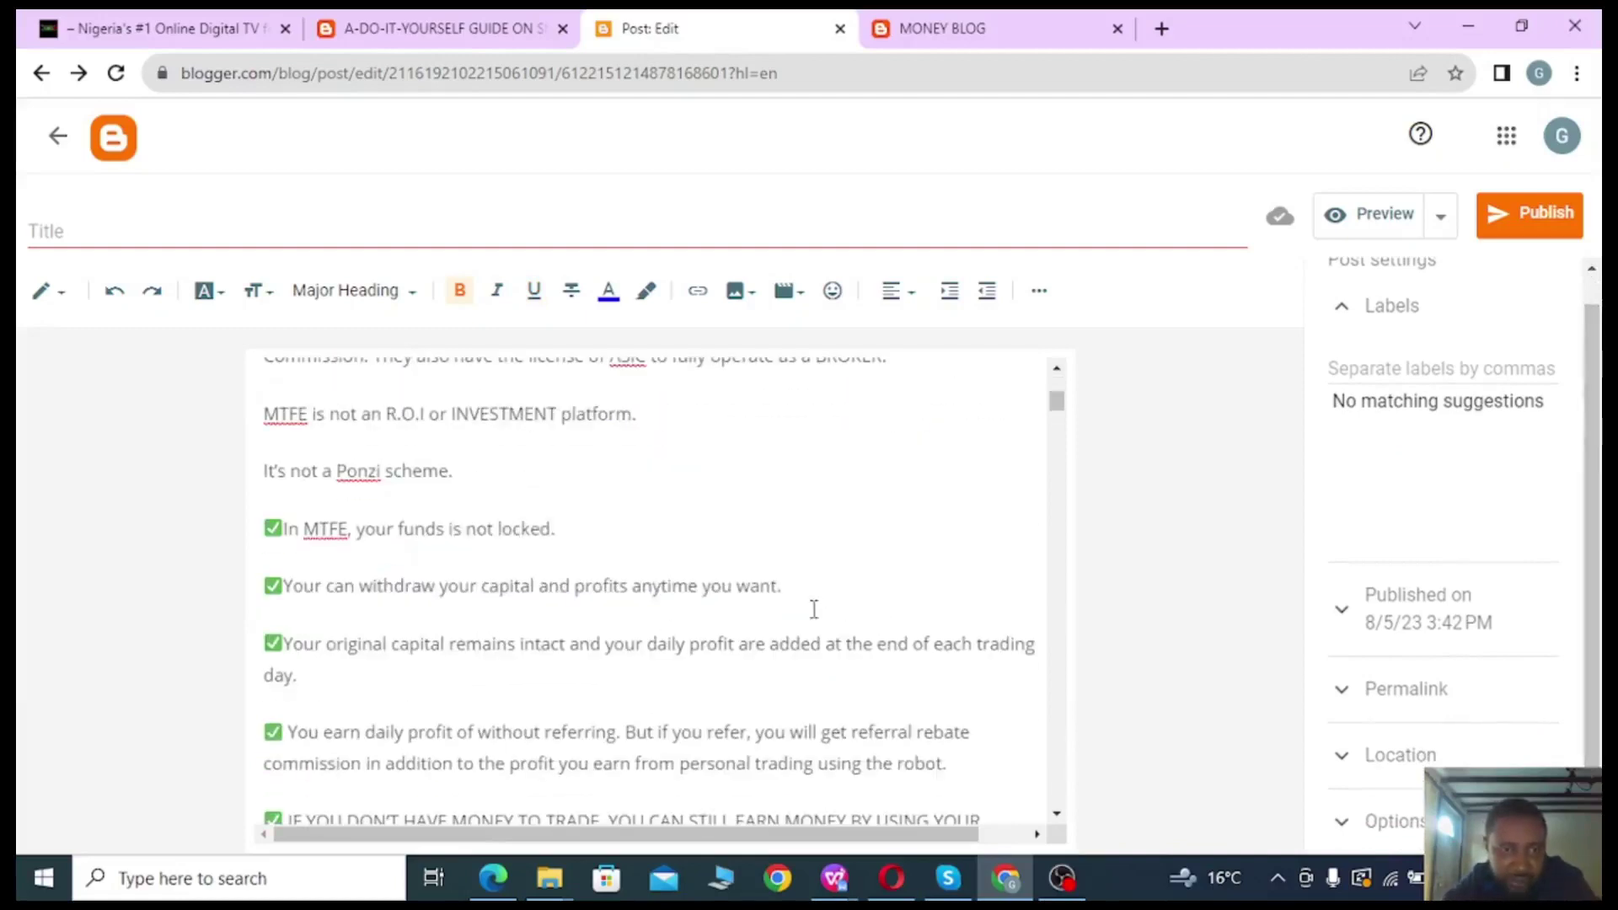
left_click(501, 479)
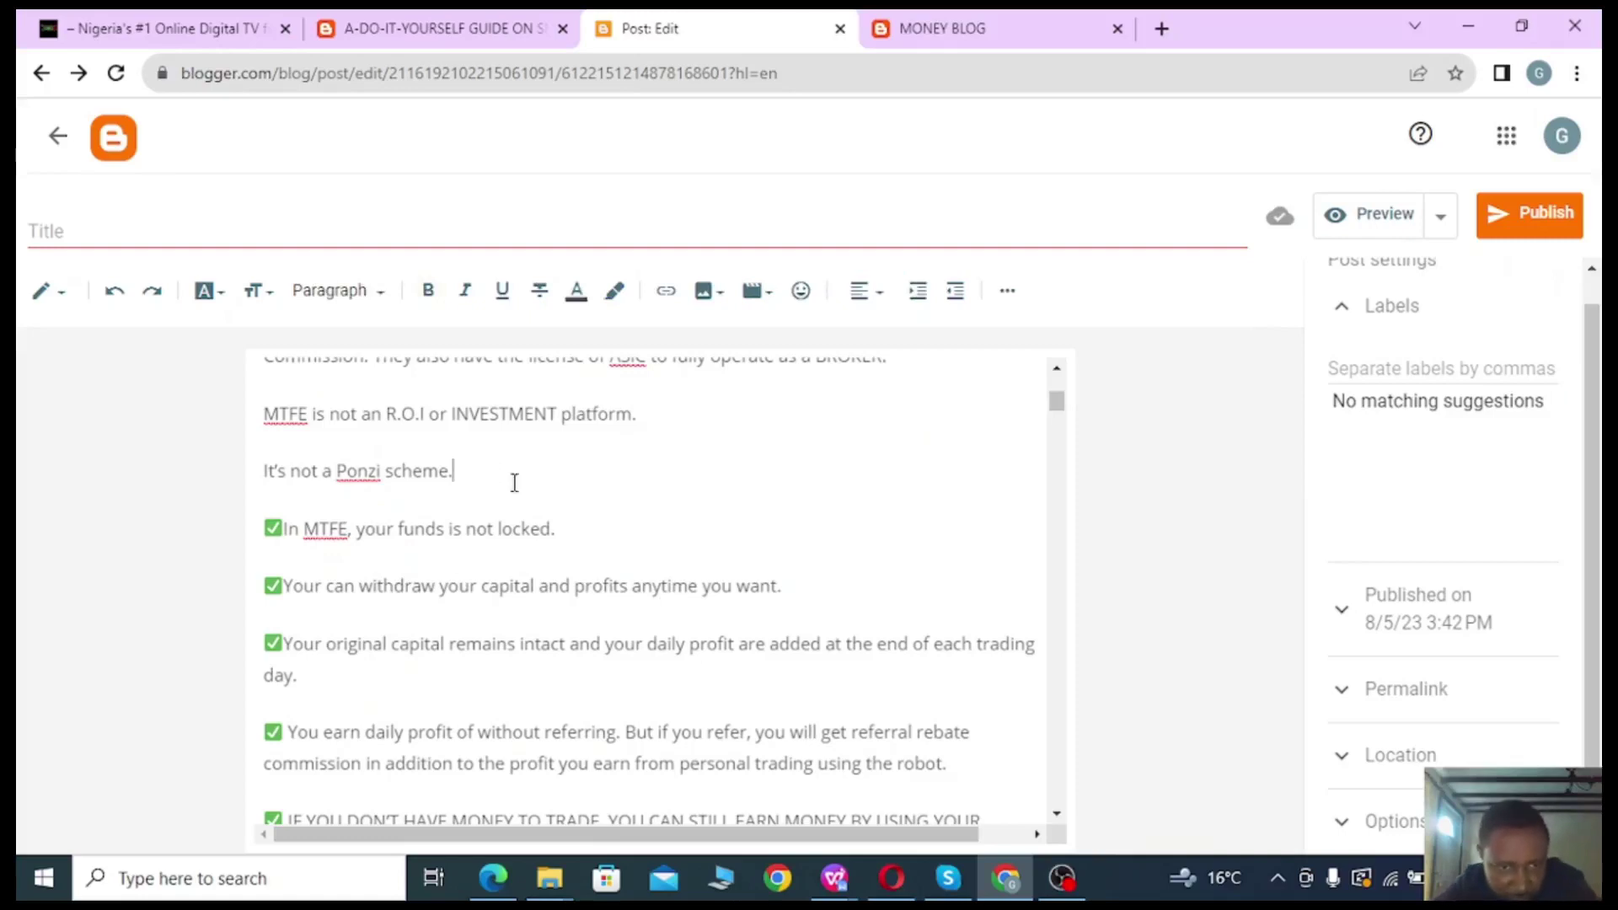
scroll(510, 481, "down", 5)
scroll(612, 569, "down", 1)
scroll(615, 569, "up", 4)
scroll(674, 578, "down", 2)
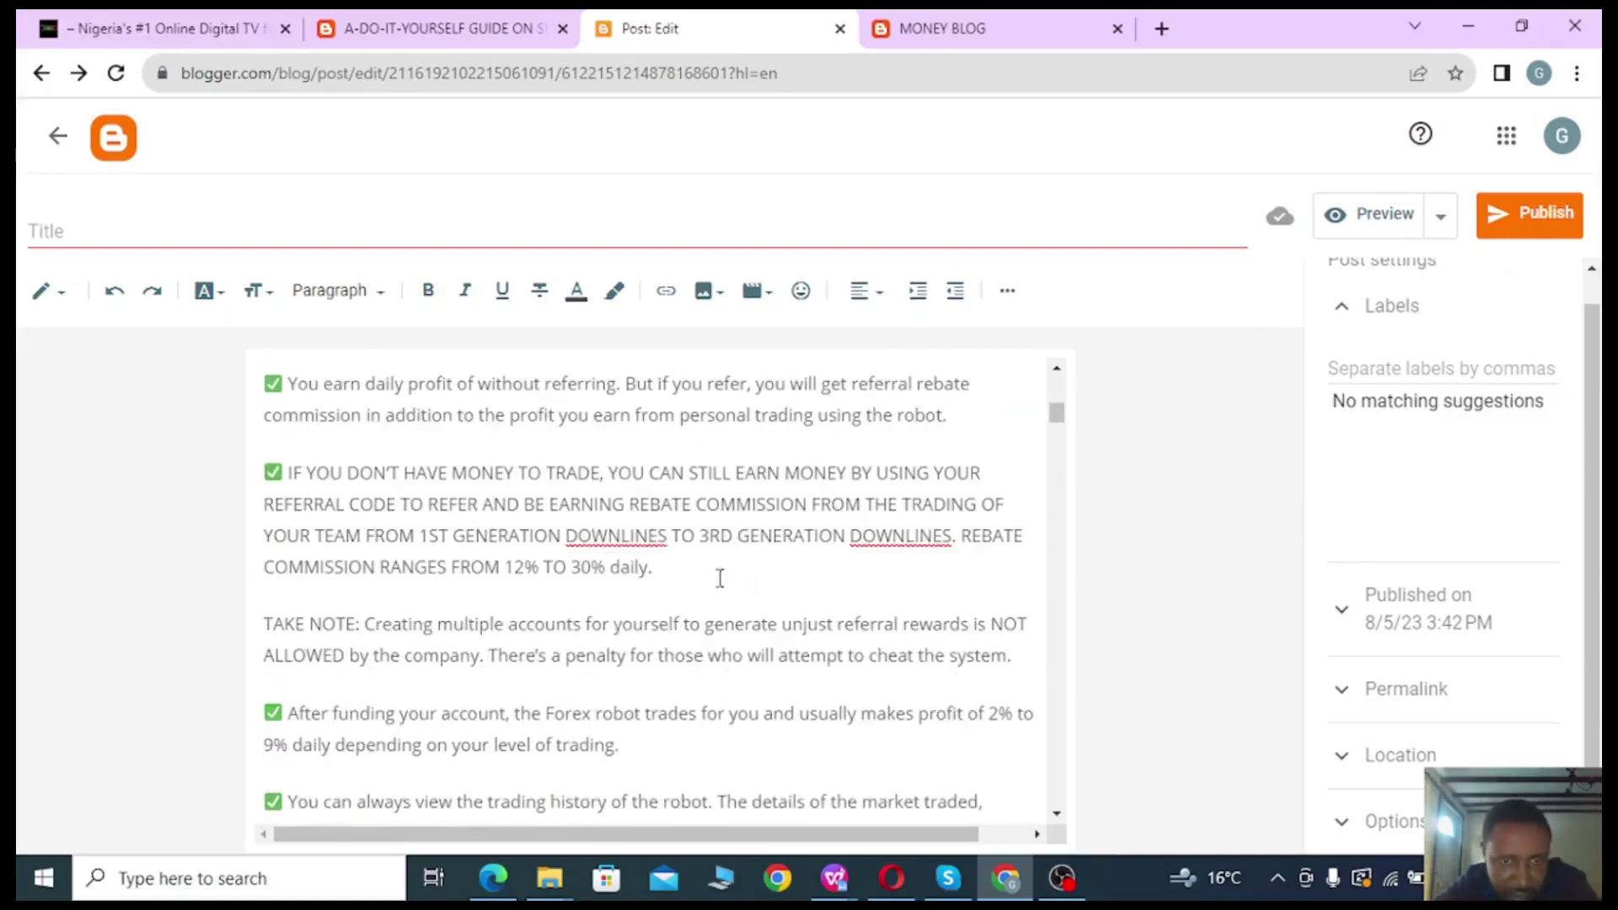
left_click(719, 573)
key("Return")
key("Return")
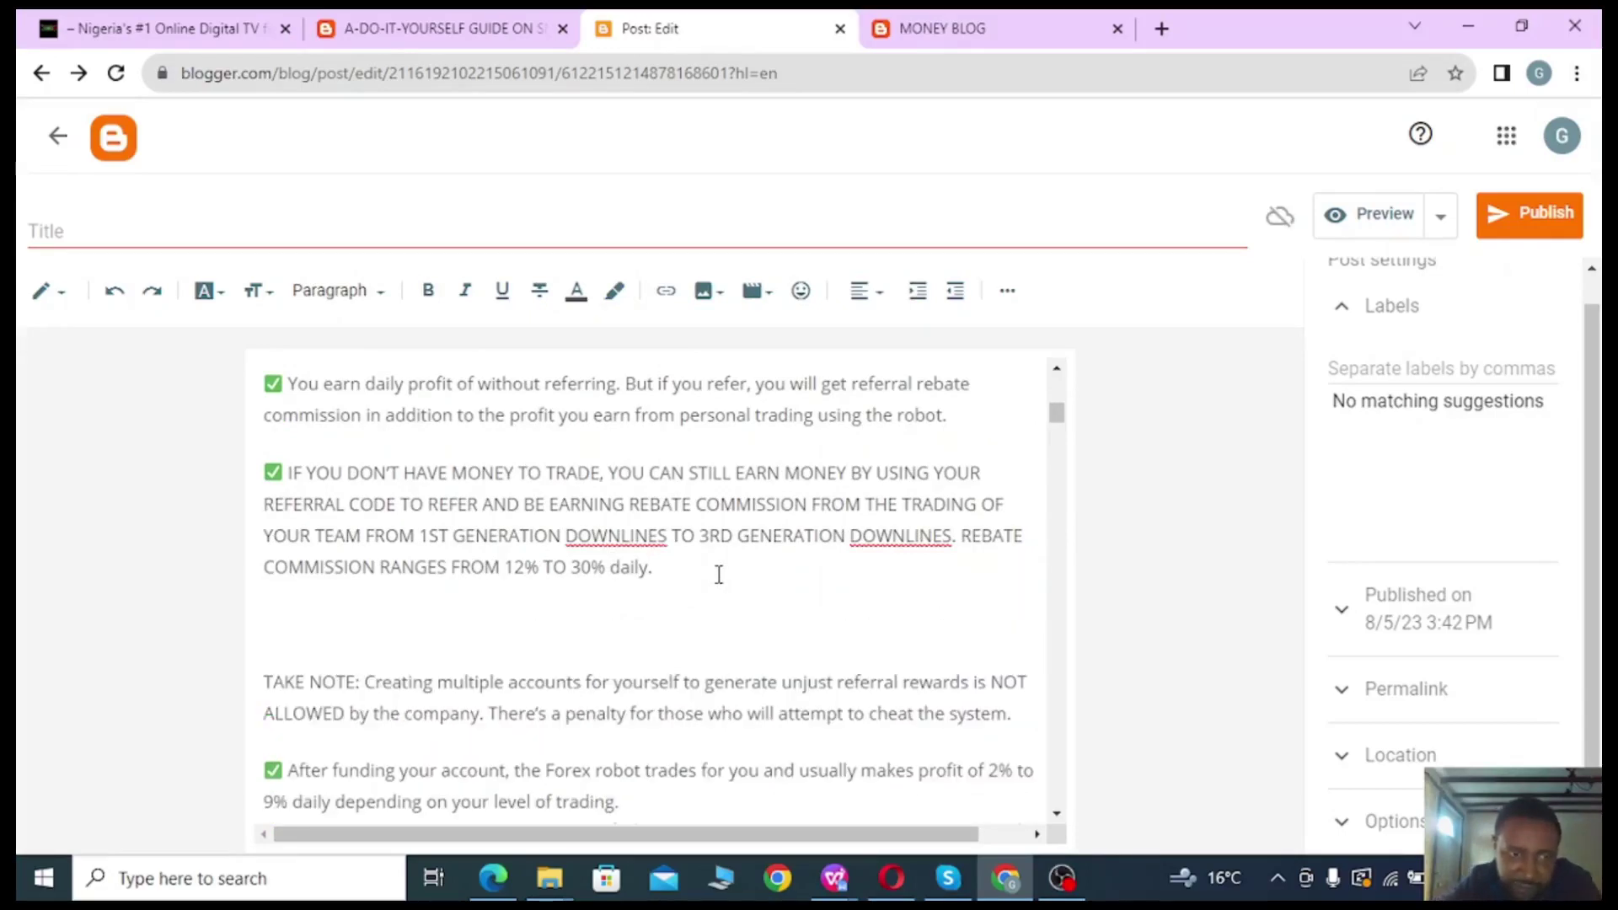
key("Return")
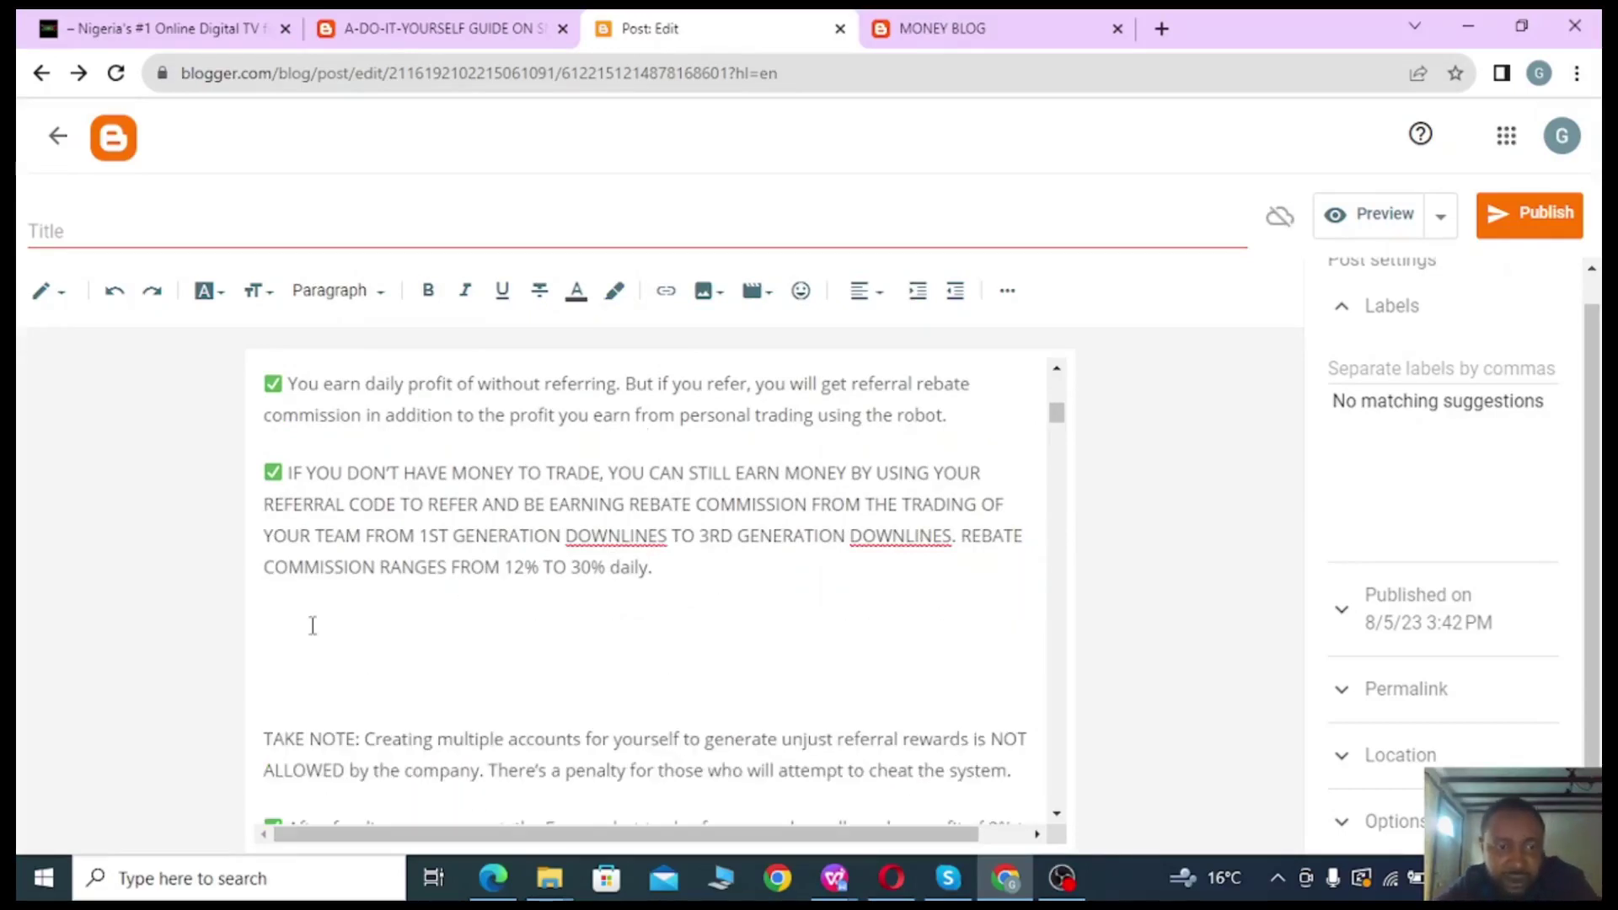
Upload the "mtfe cover" image from the computer's Desktop and insert it in the blank space above the TAKE NOTE paragraph.
left_click(703, 297)
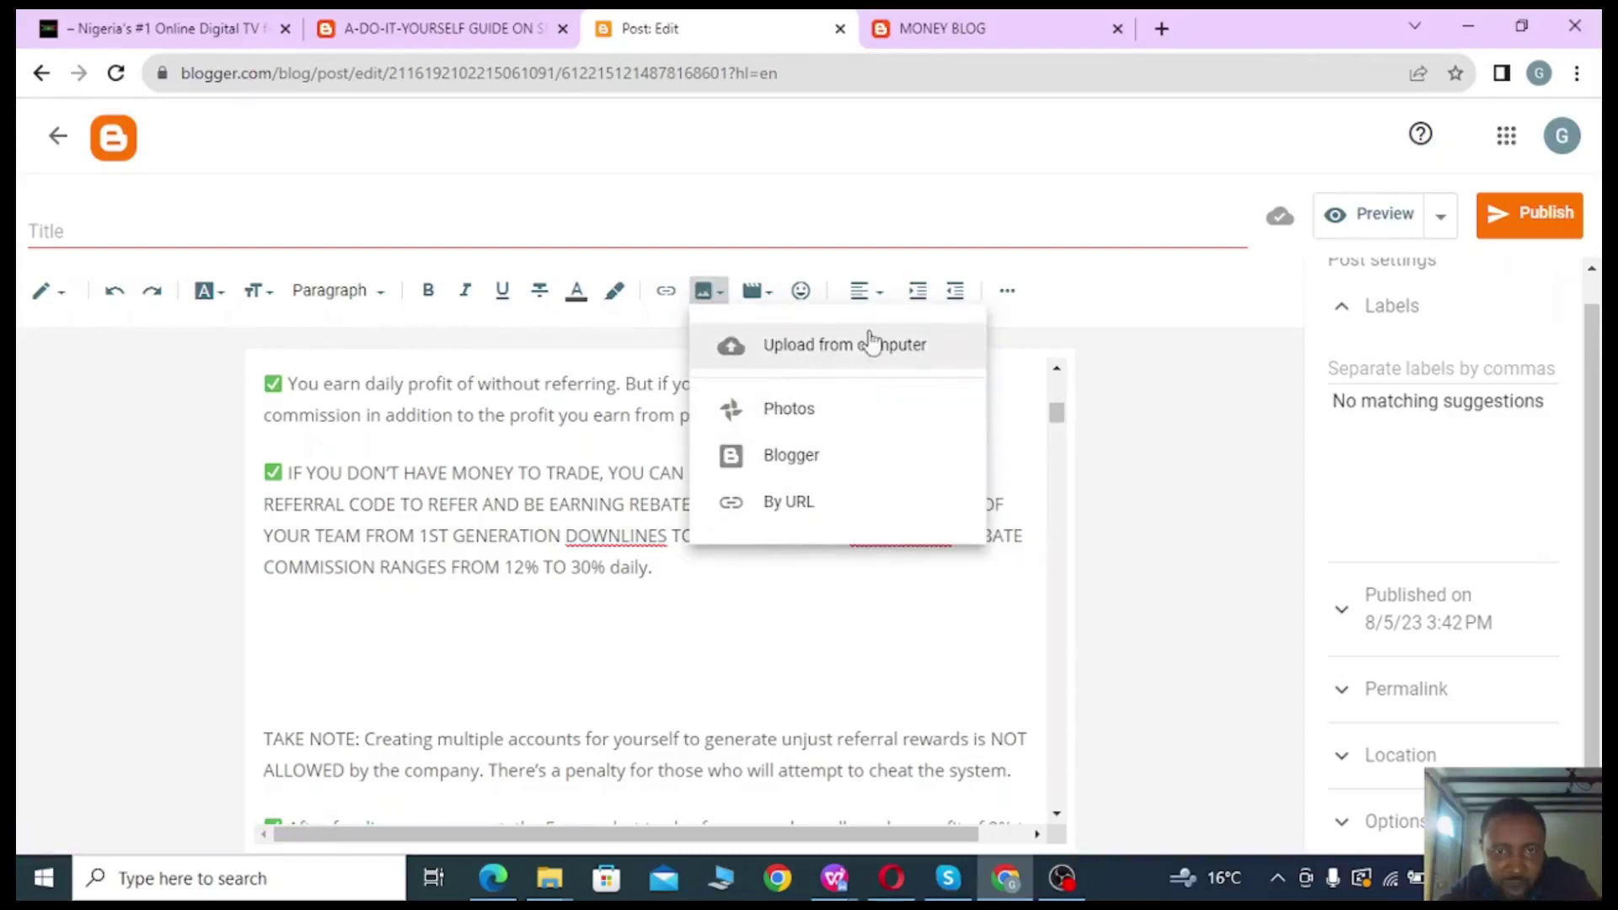
left_click(782, 354)
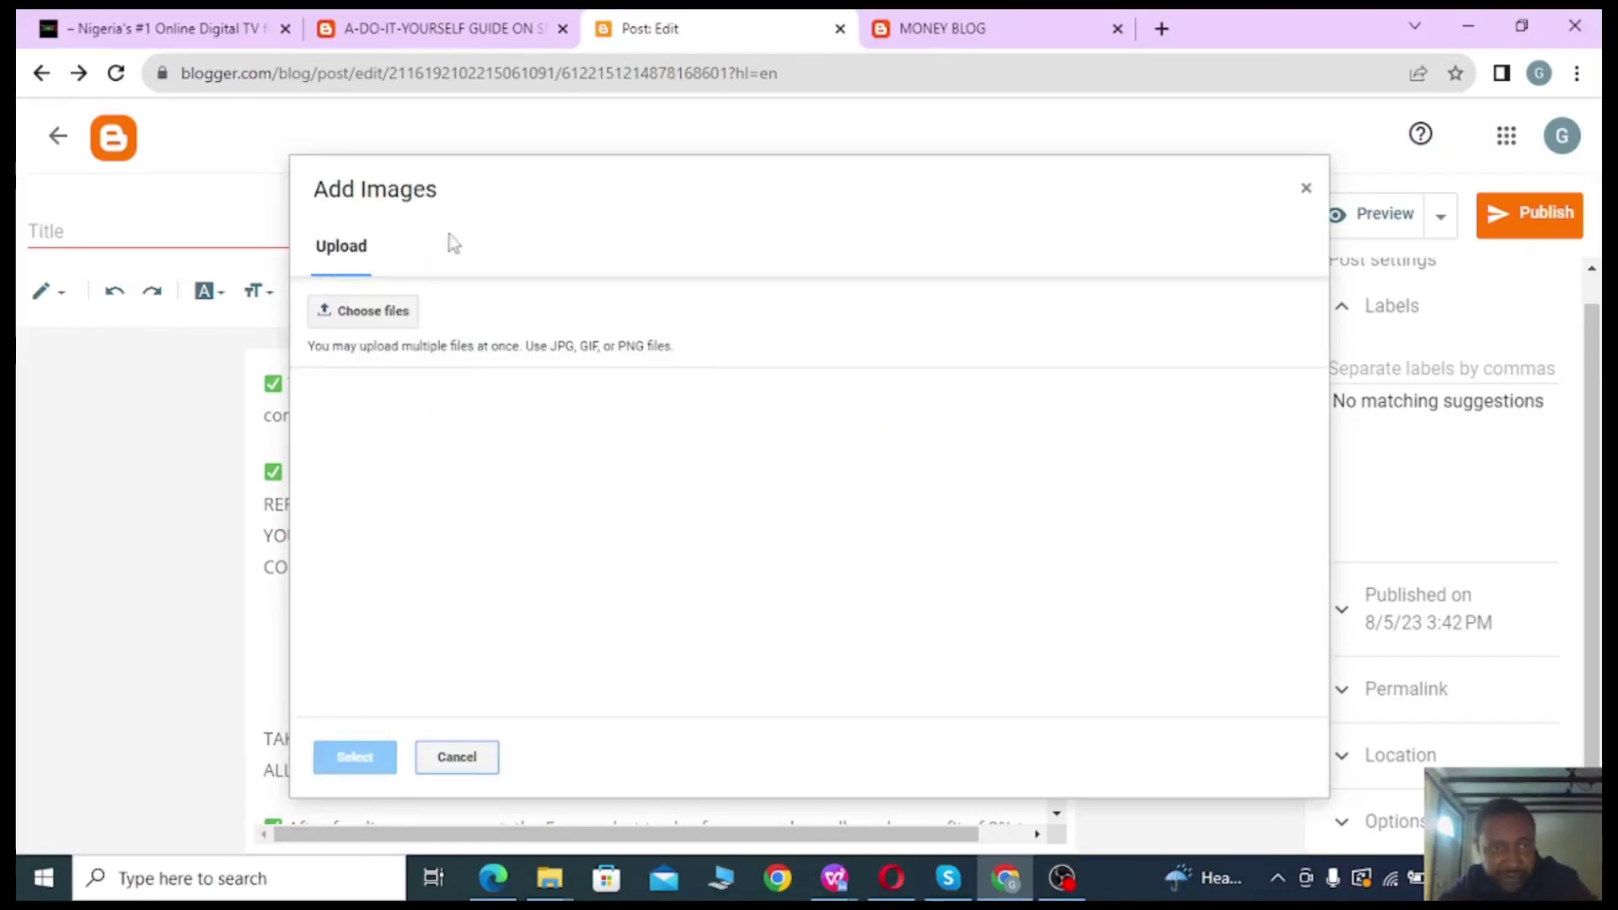
left_click(460, 202)
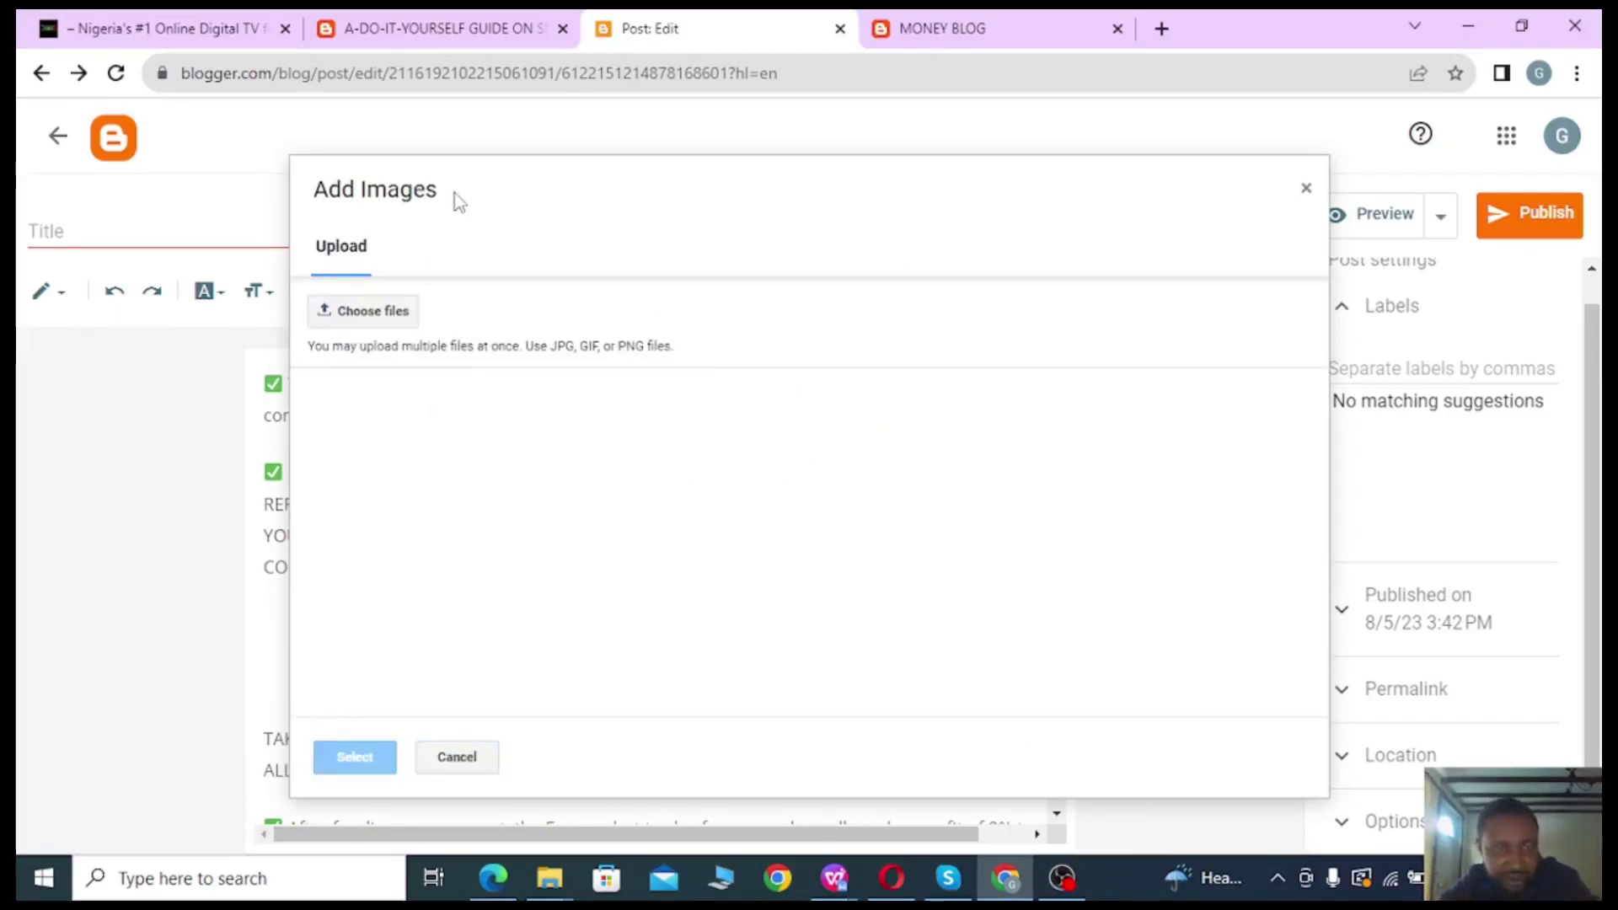
left_click(368, 314)
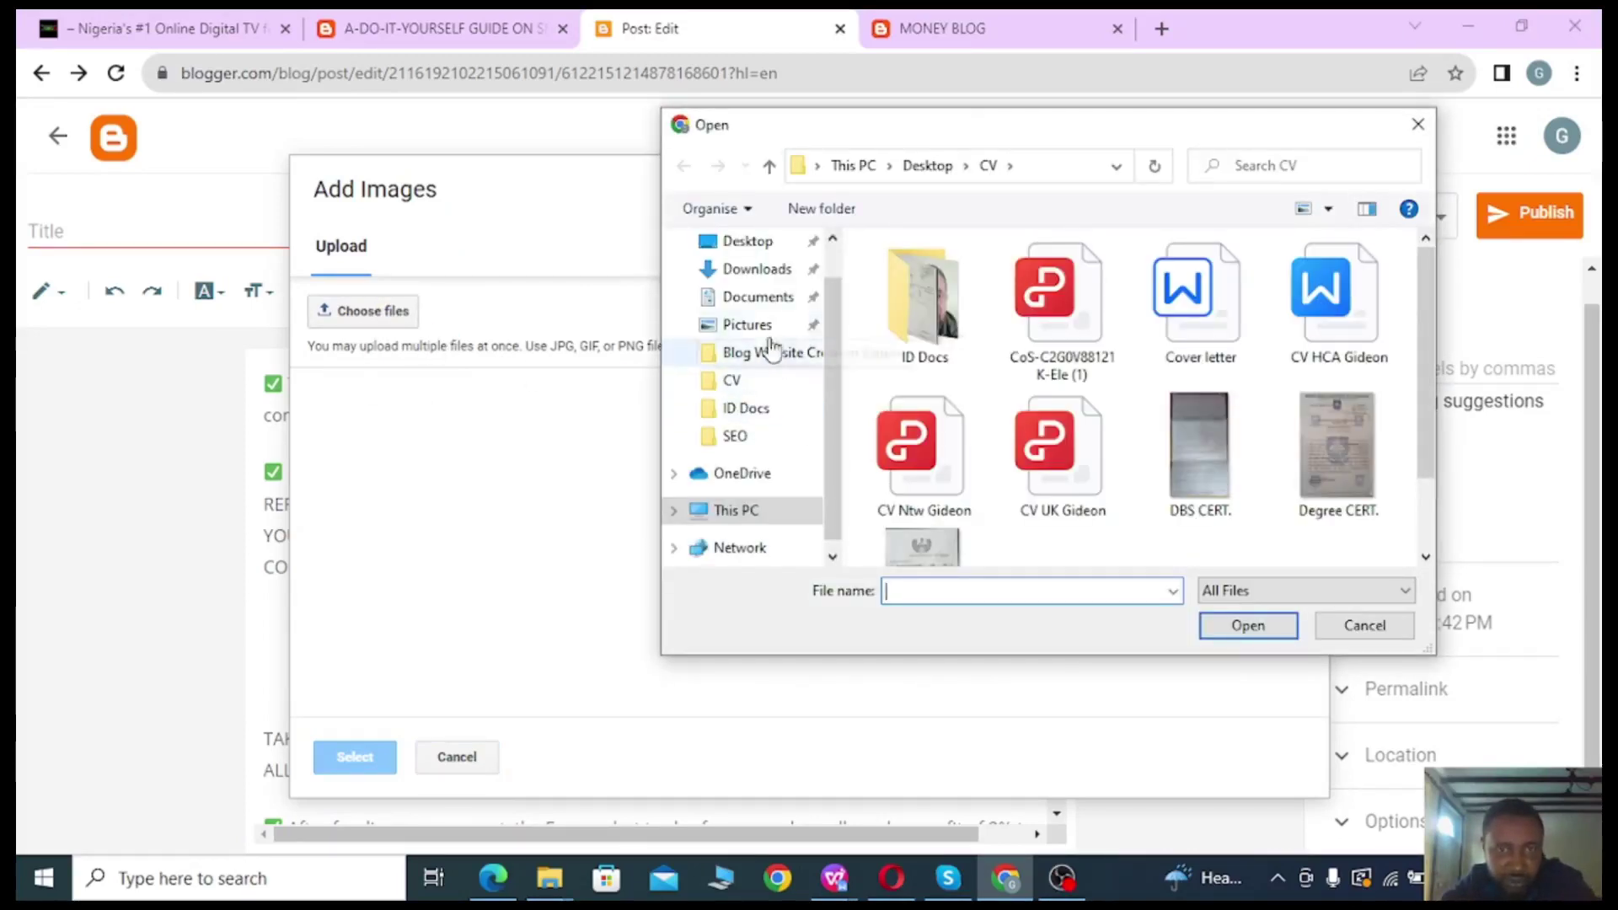
left_click(746, 243)
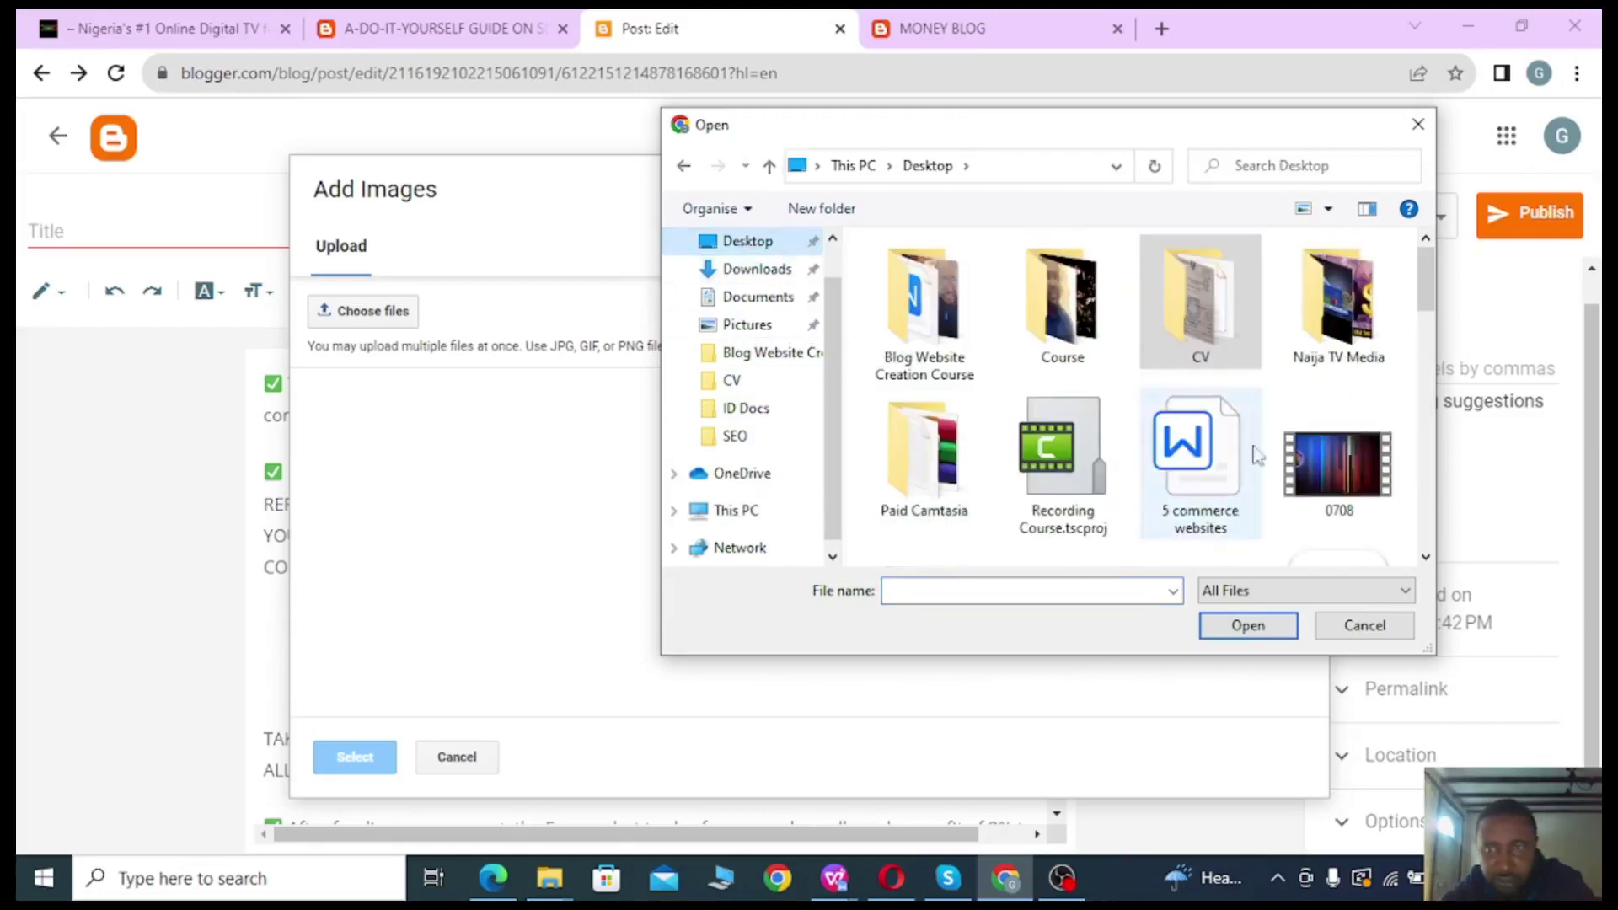
left_click(1210, 462)
key("m")
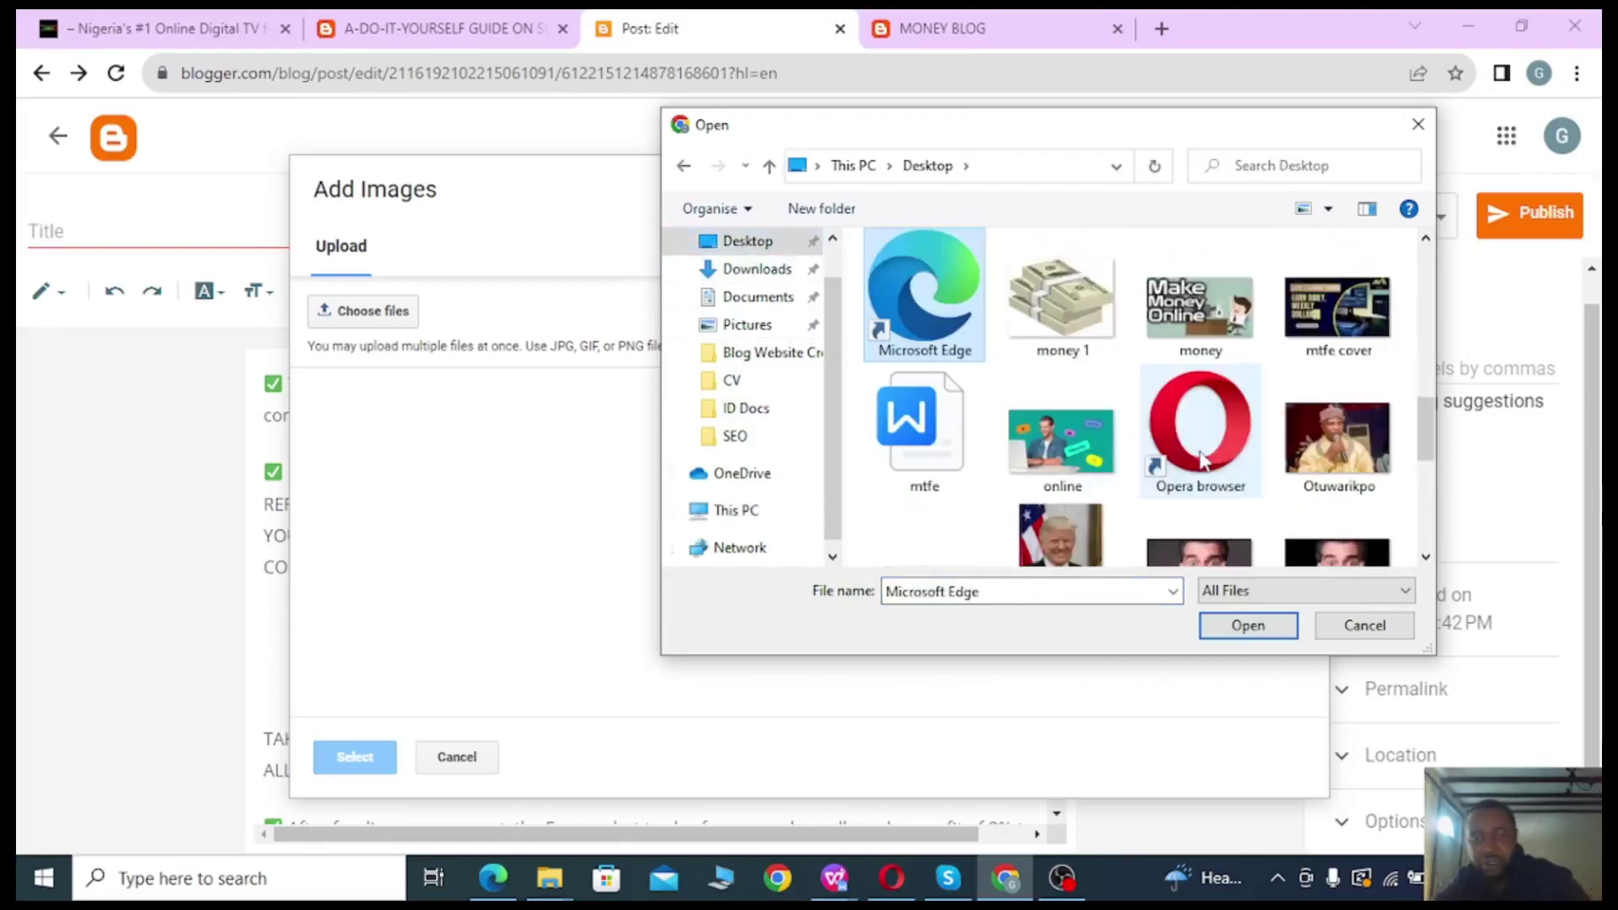
left_click(1340, 344)
double_click(1341, 328)
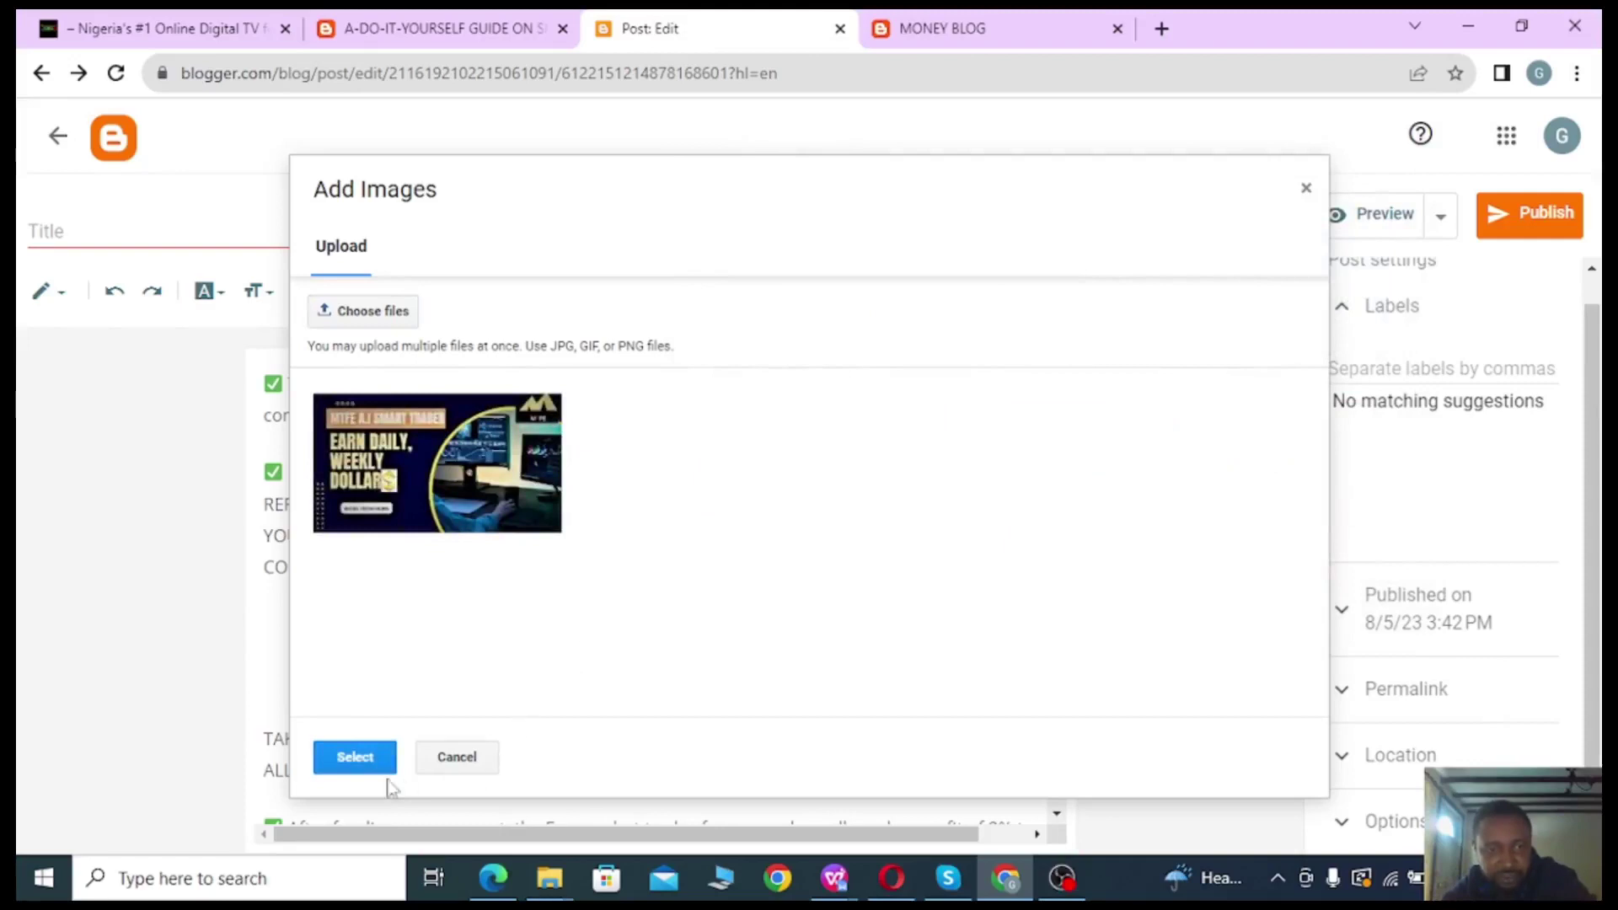
left_click(355, 757)
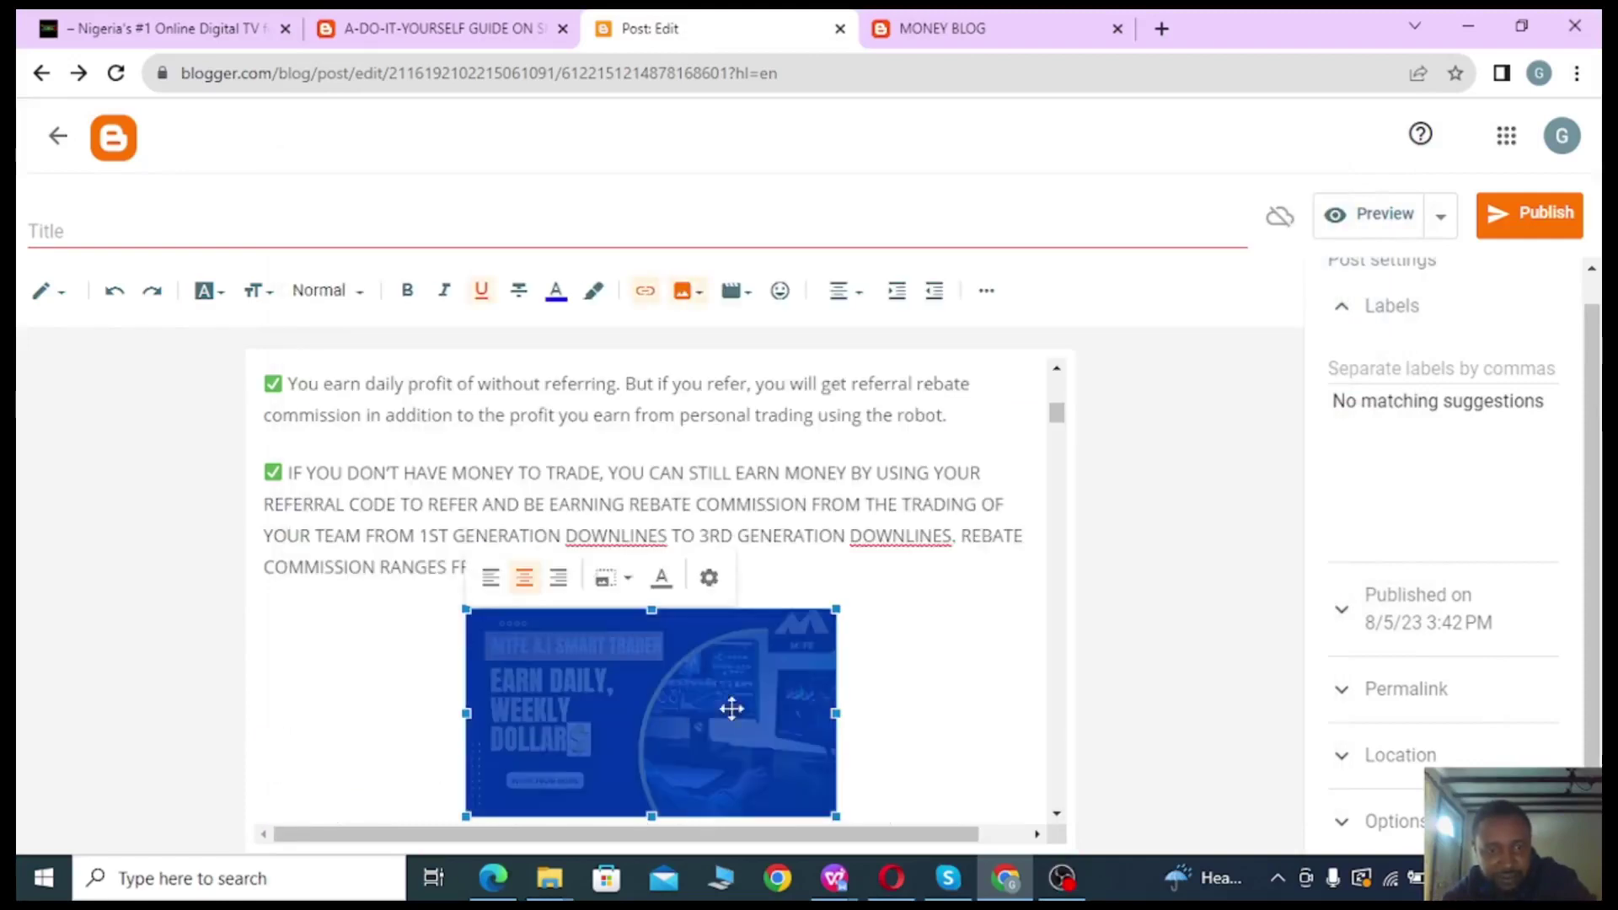
left_click(780, 536)
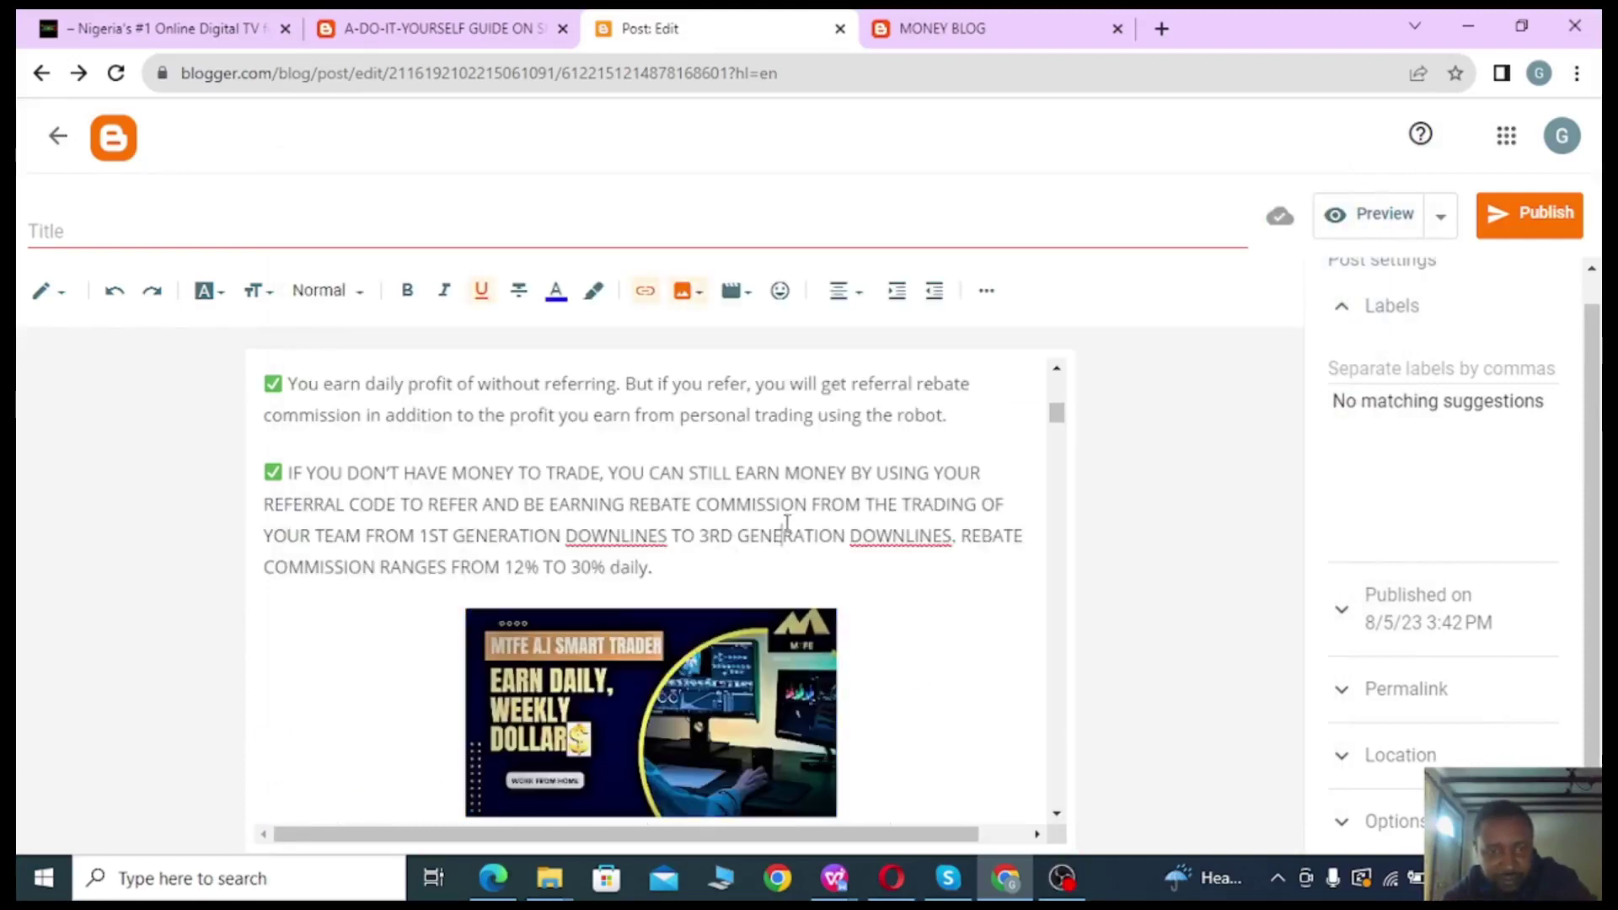
Enlarge the inserted MTFE A.I Smart Trader image, stretching it wider and slightly taller within the post.
left_click(540, 724)
left_click_drag(466, 717, 320, 725)
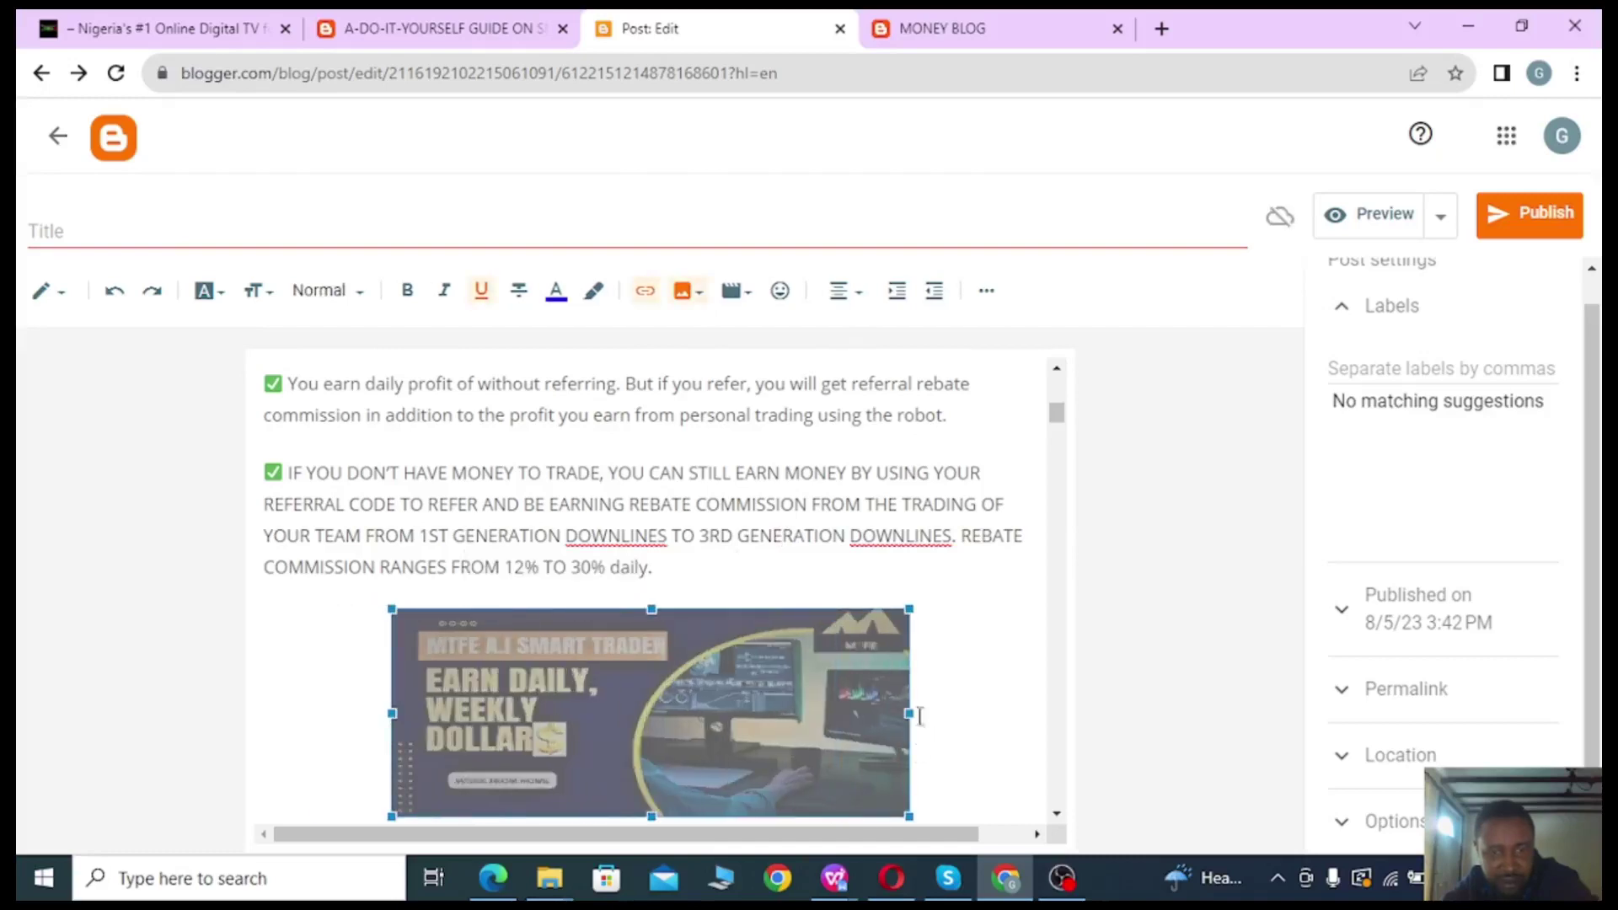
left_click_drag(919, 600, 948, 588)
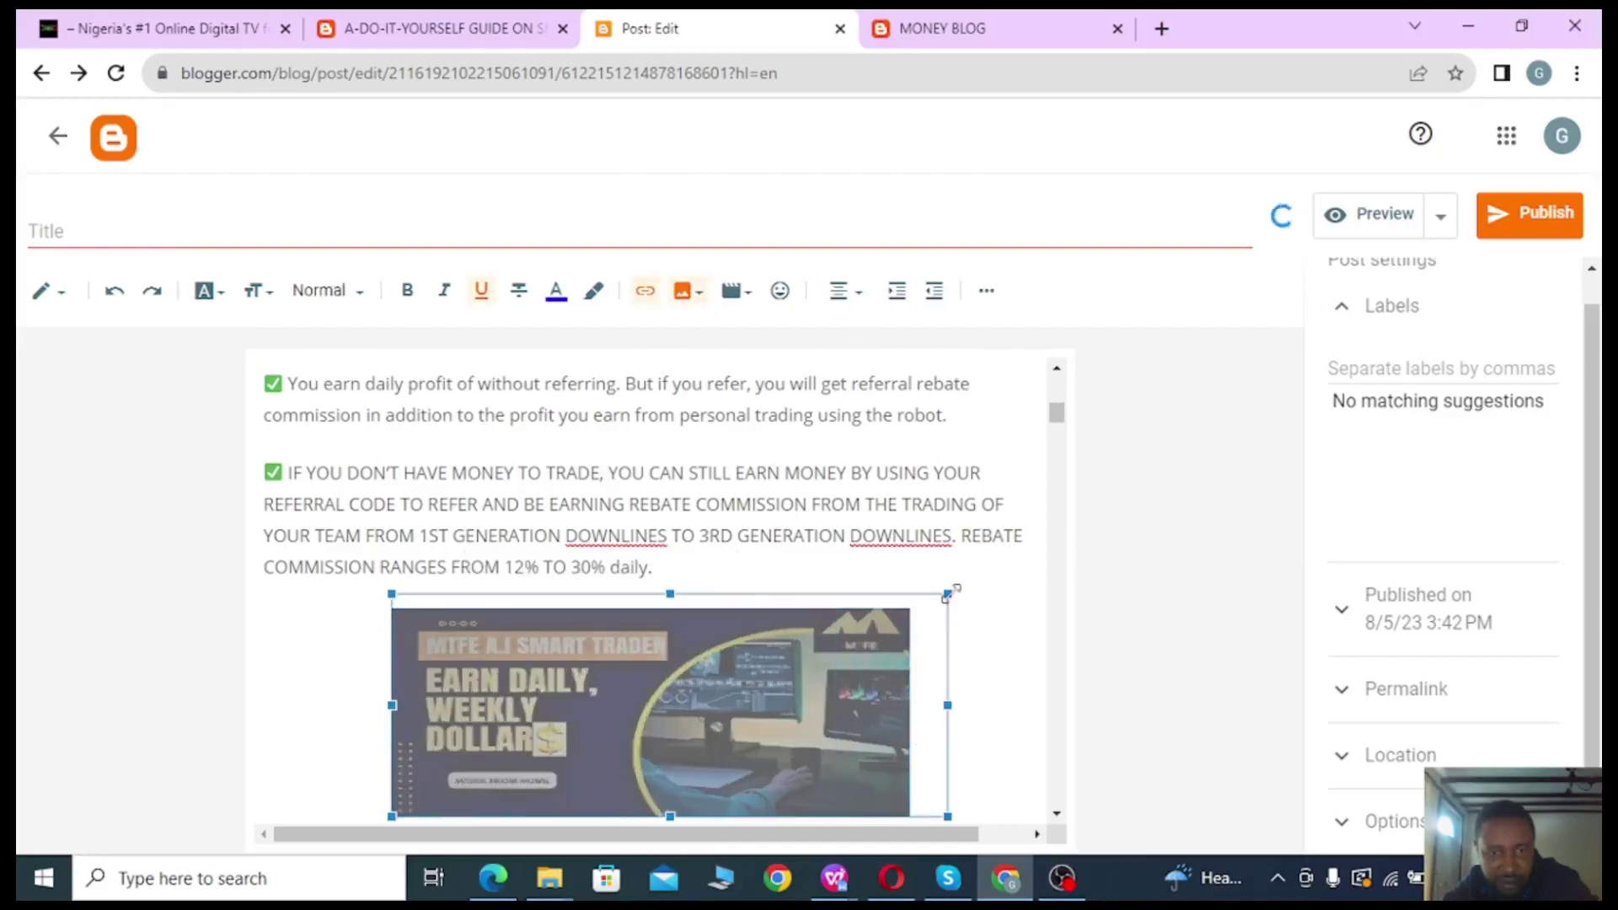
left_click(705, 539)
scroll(954, 632, "down", 3)
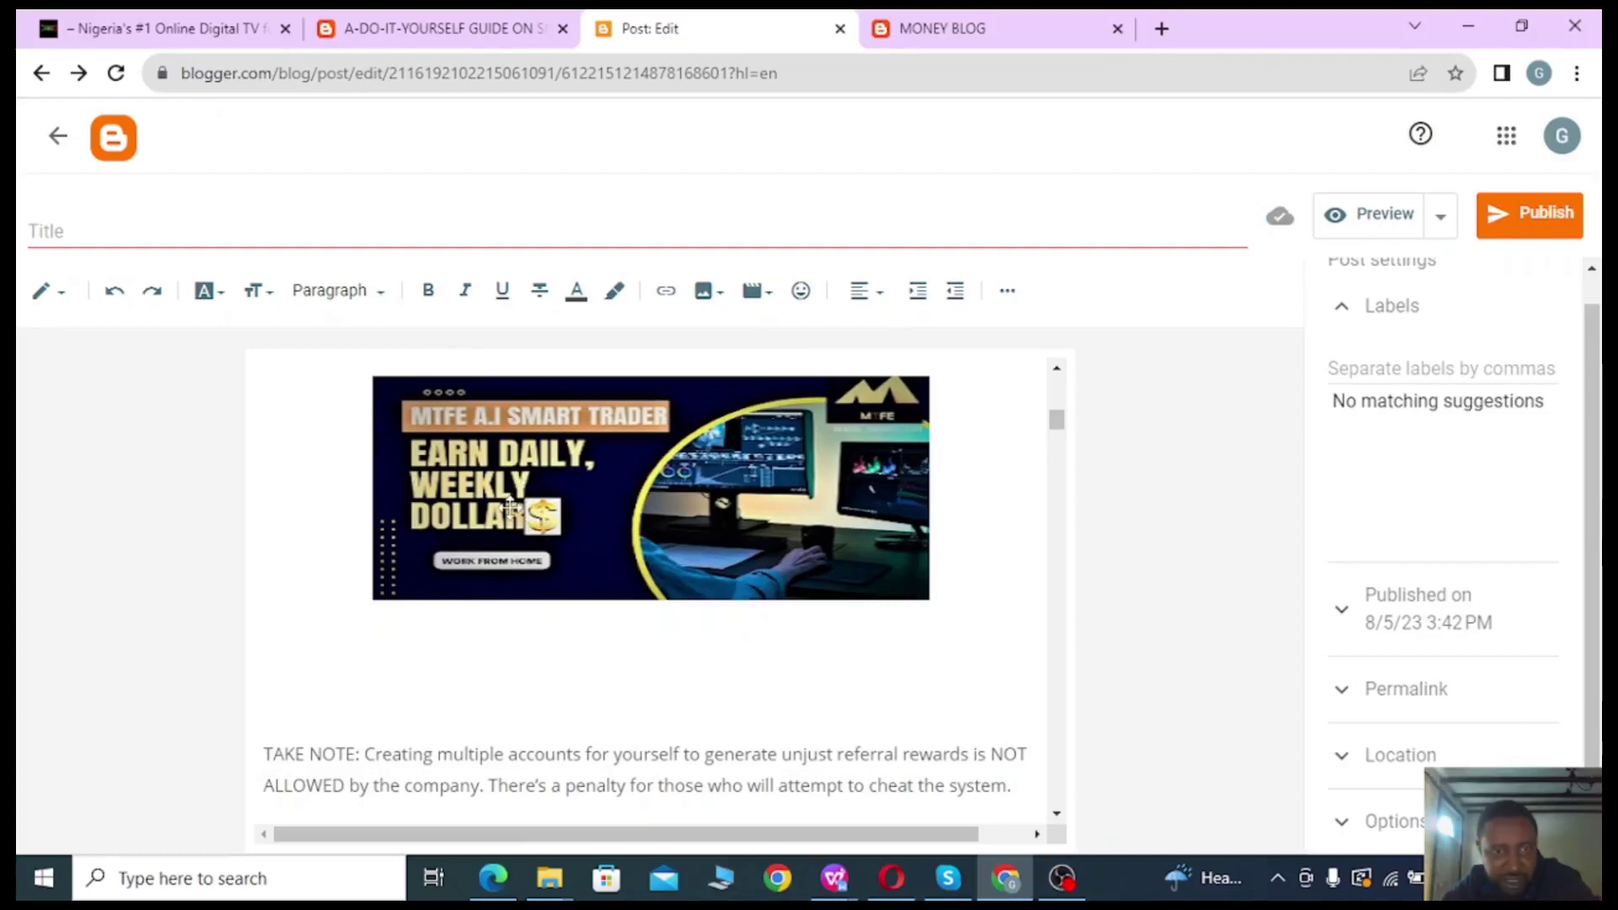
left_click(509, 506)
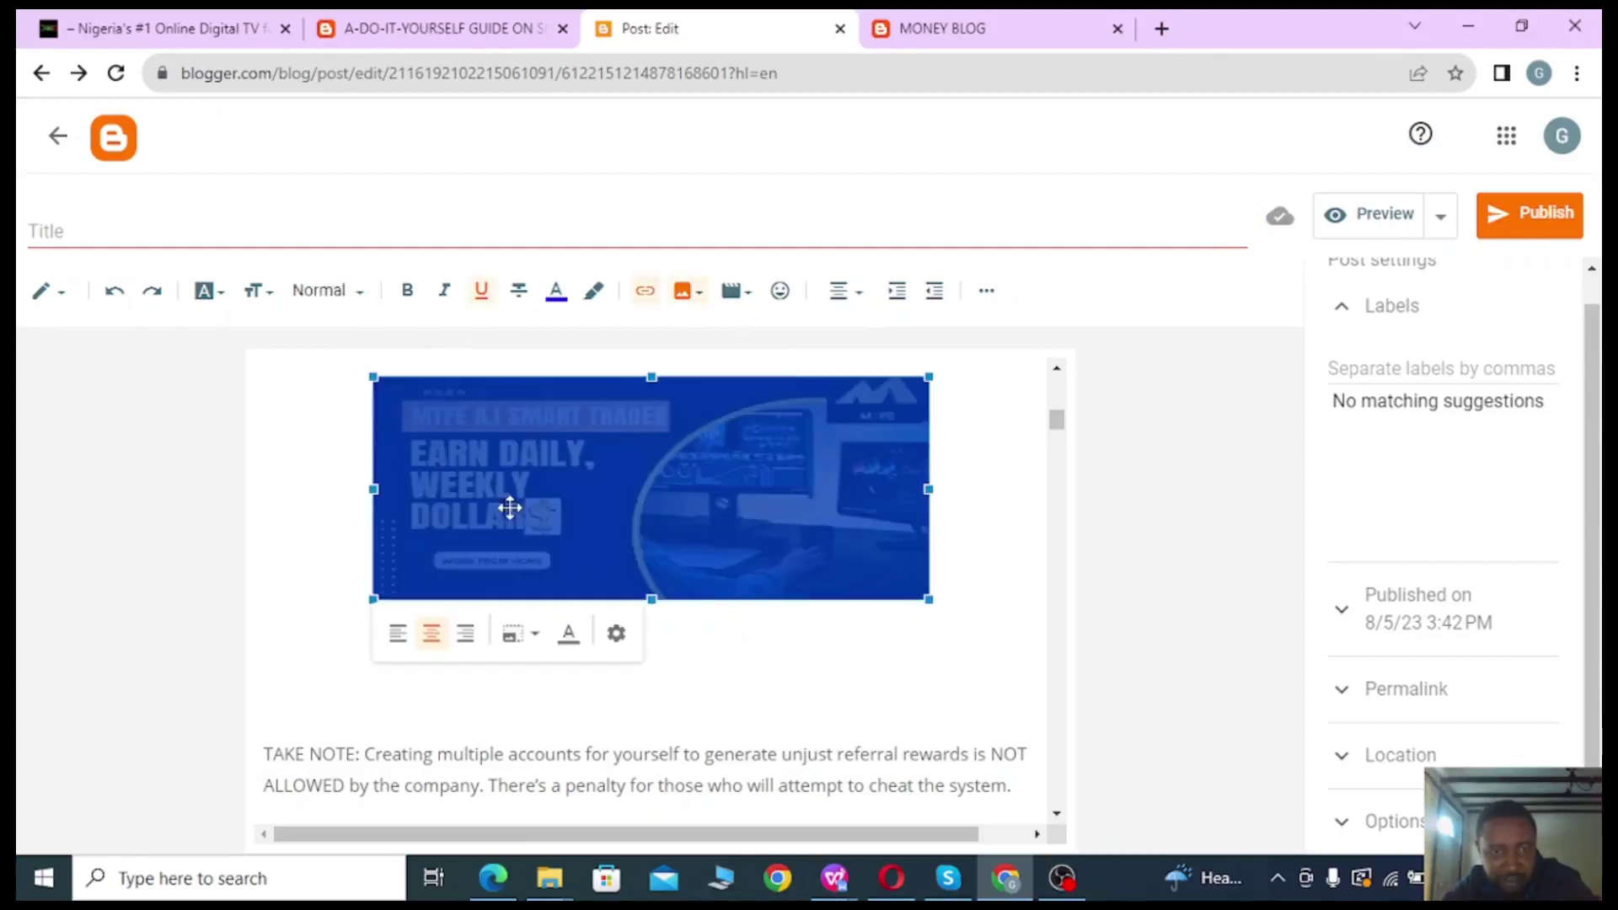
left_click(977, 526)
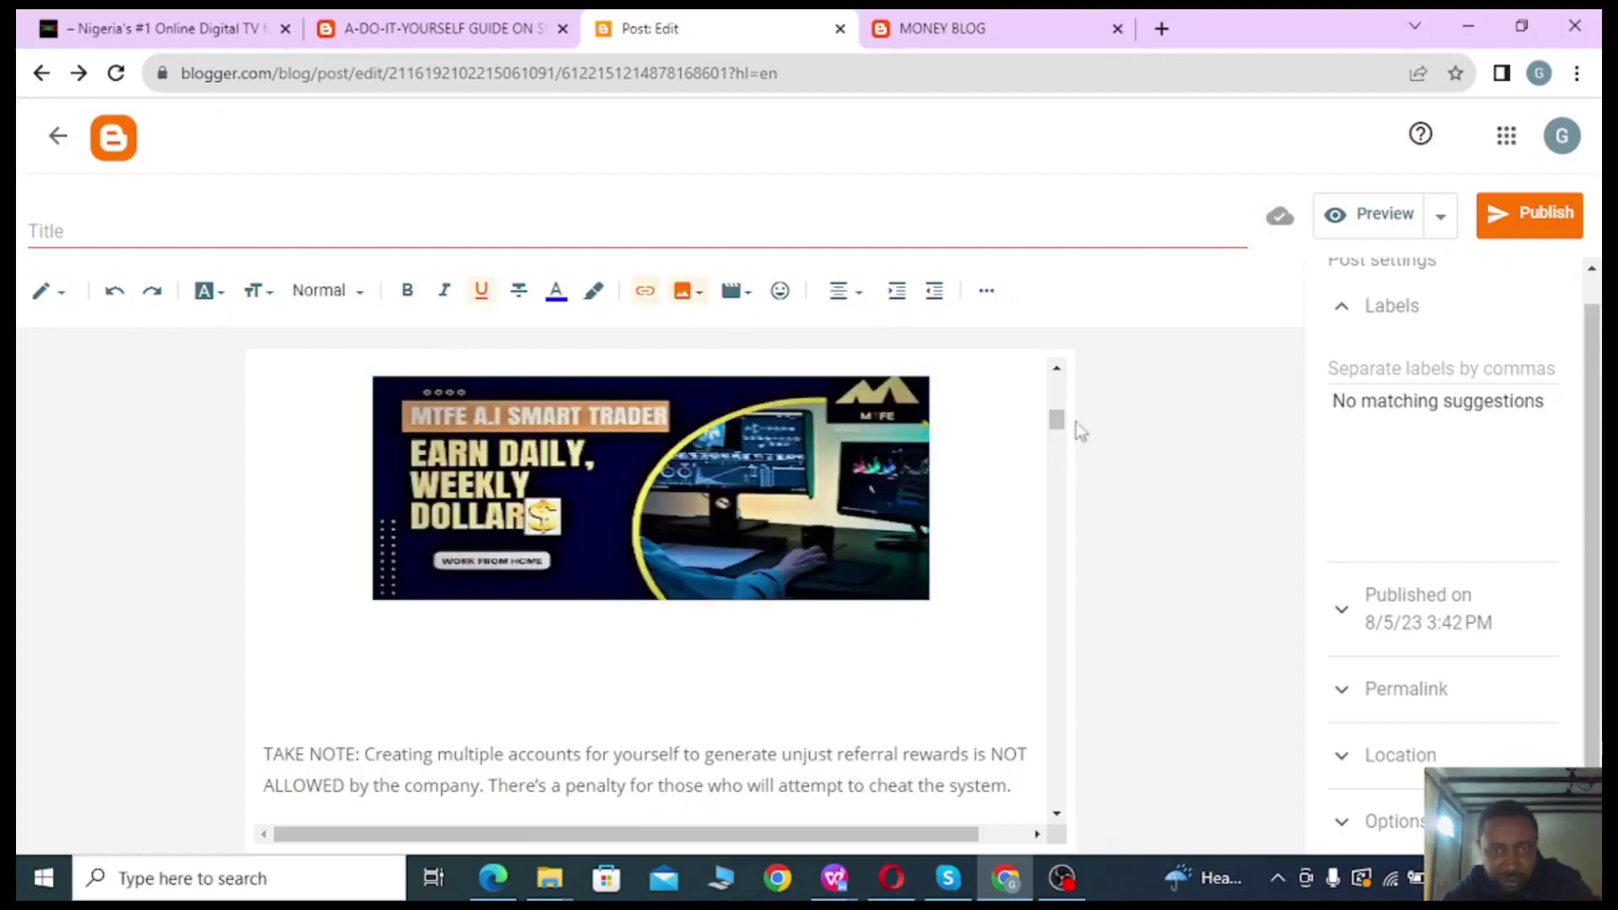
Check the draft in the editor, from the inserted image up to the main heading and the ABOUT MTFE subheading.
left_click(1058, 372)
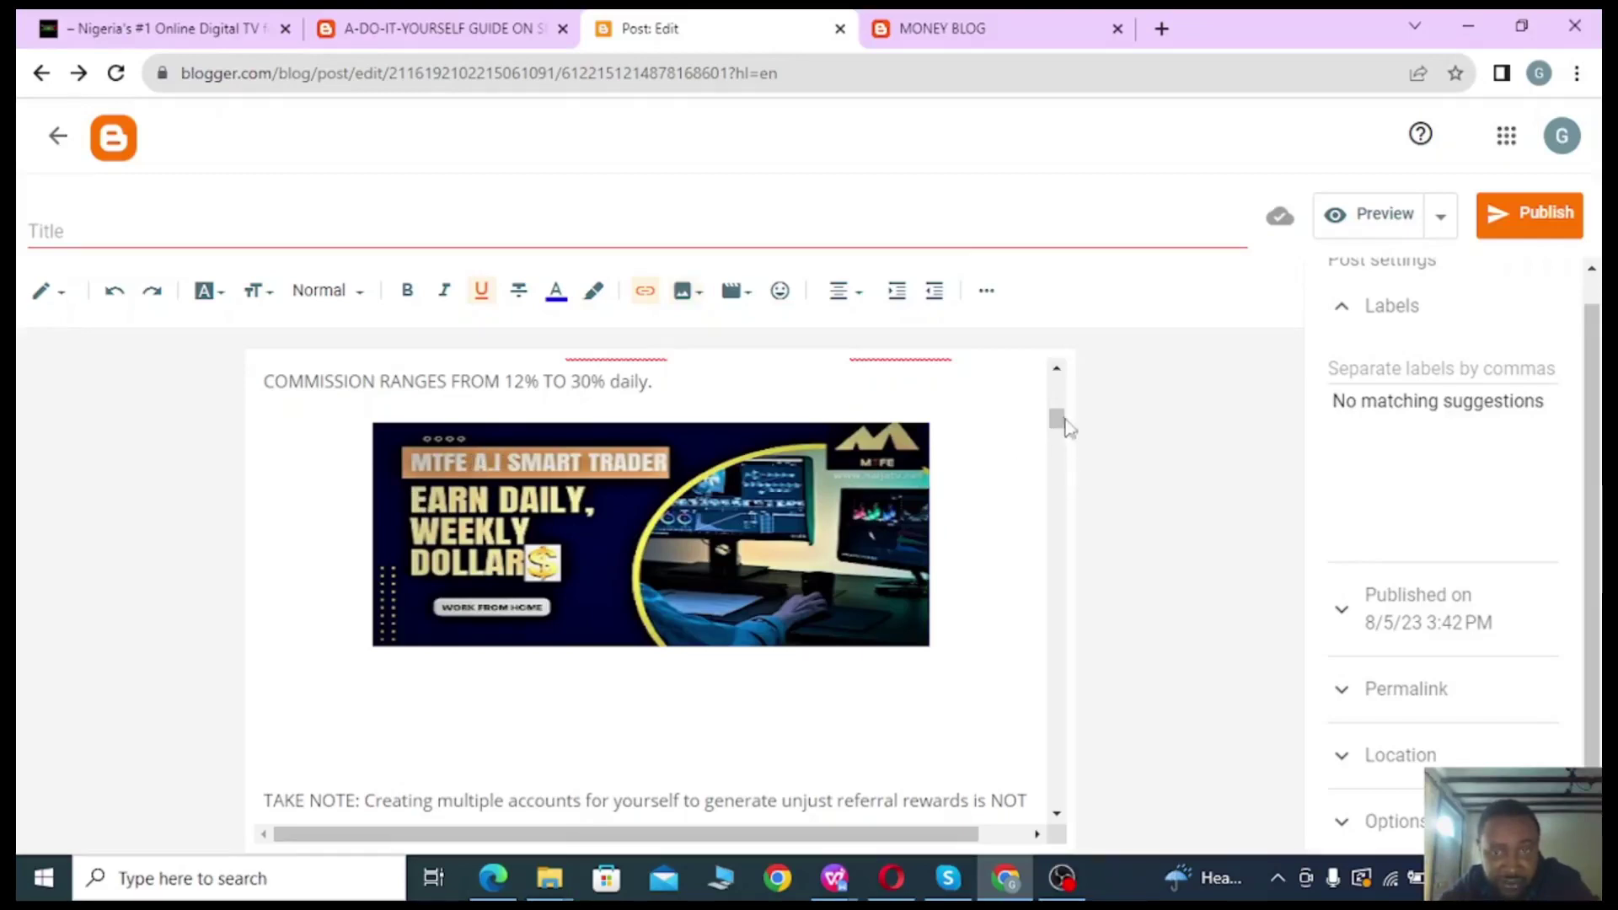
mouse_move(1057, 419)
left_mouse_down()
mouse_move(1057, 383)
mouse_move(1068, 427)
left_mouse_up()
left_click(789, 637)
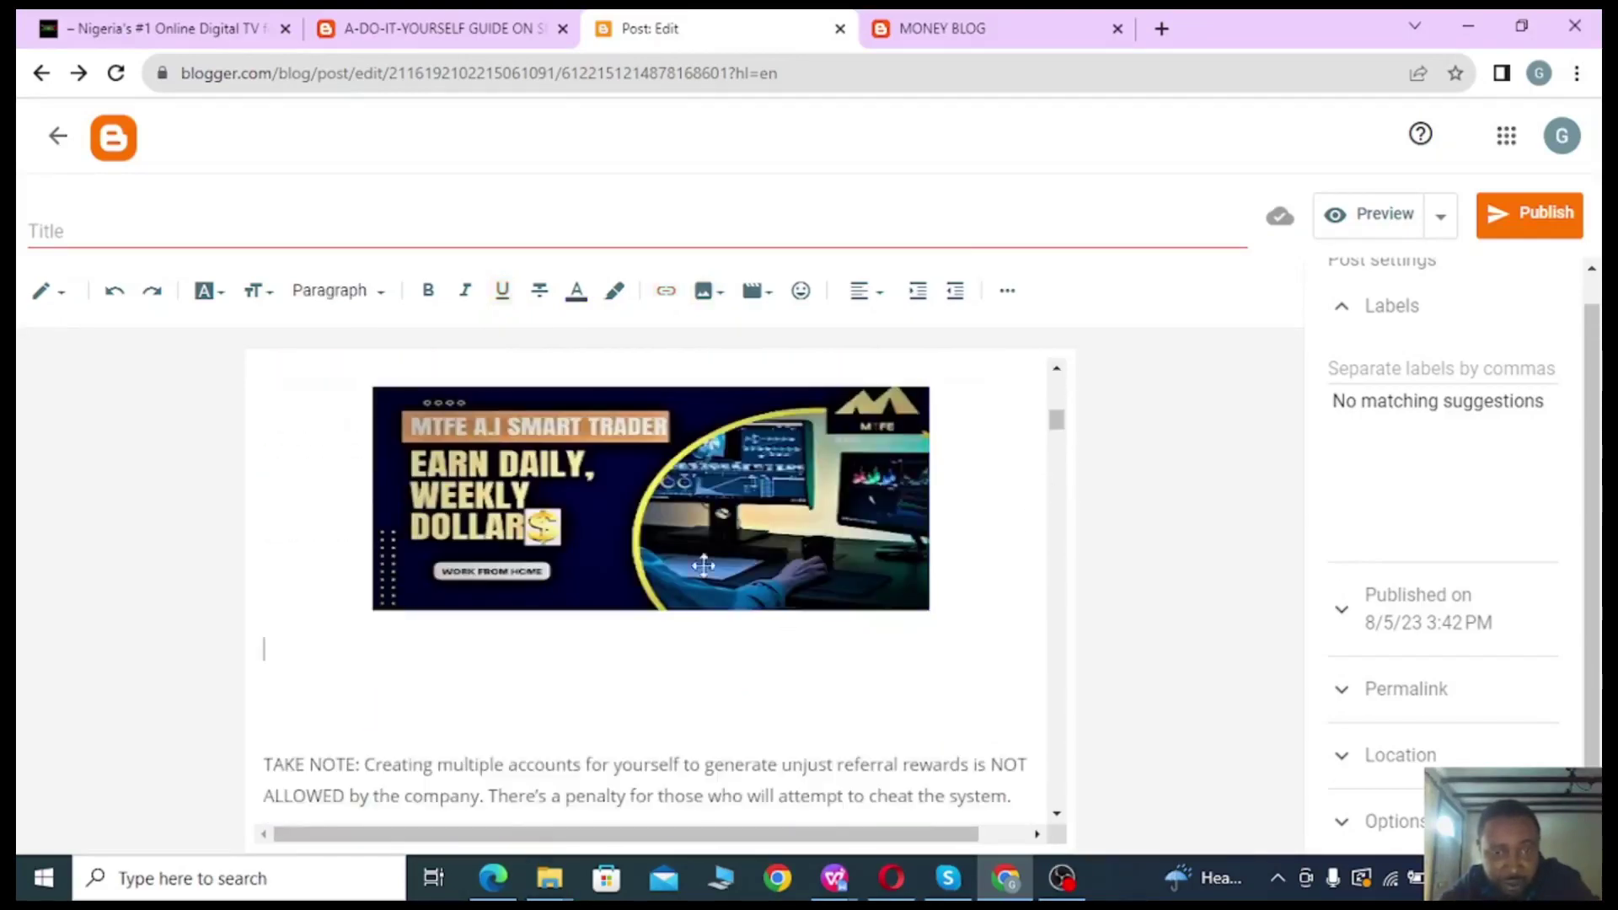
scroll(668, 542, "up", 8)
scroll(720, 541, "up", 5)
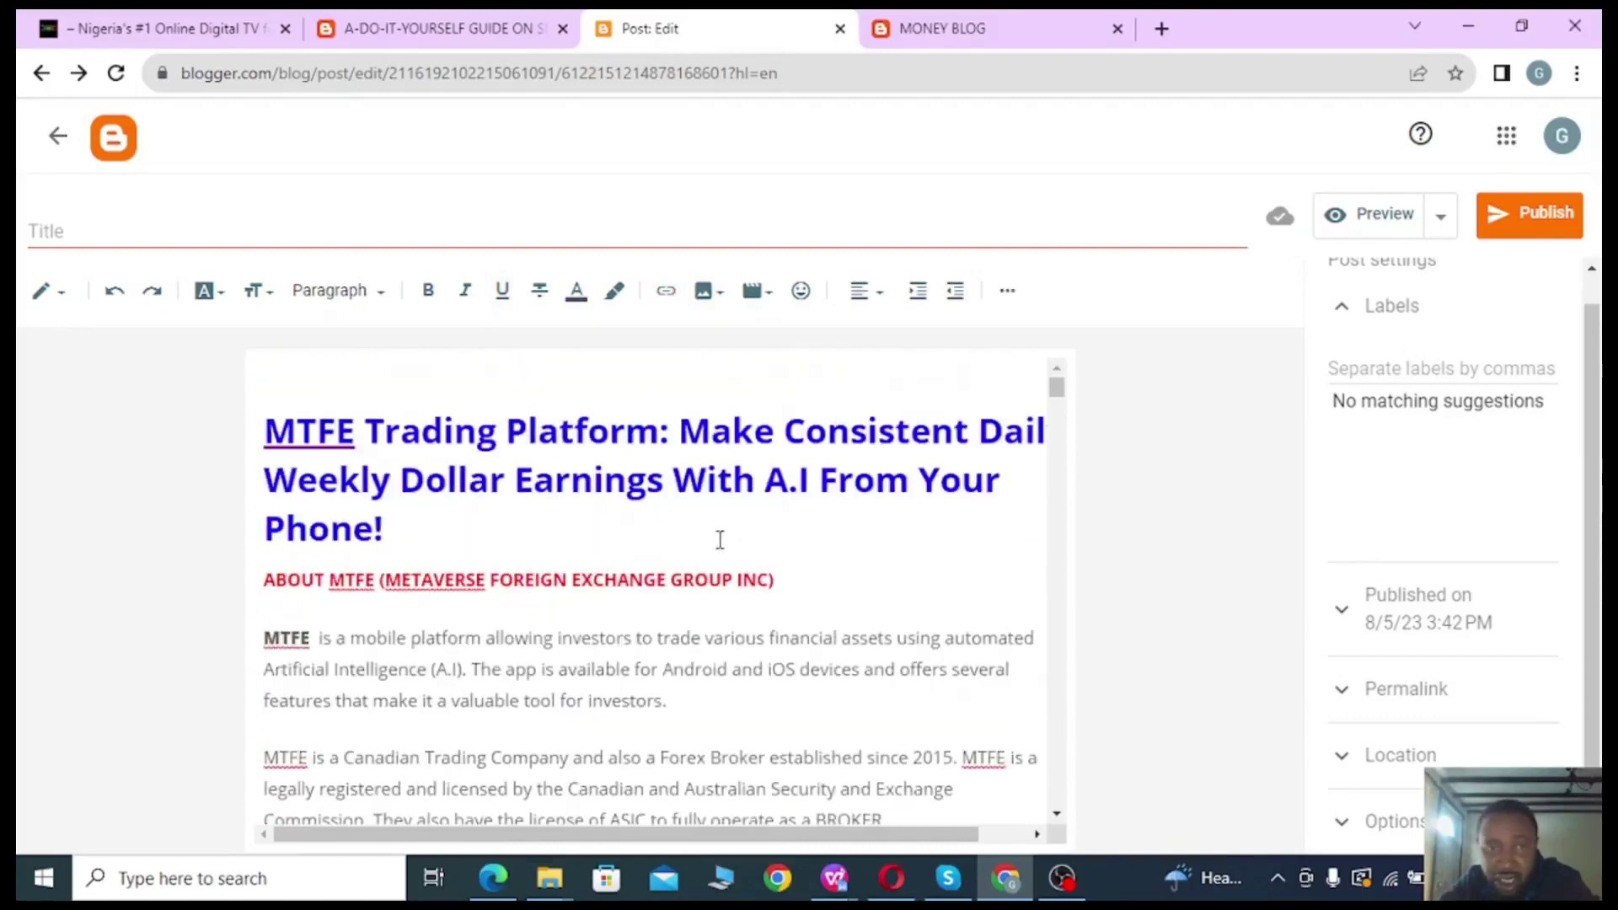
left_click(461, 531)
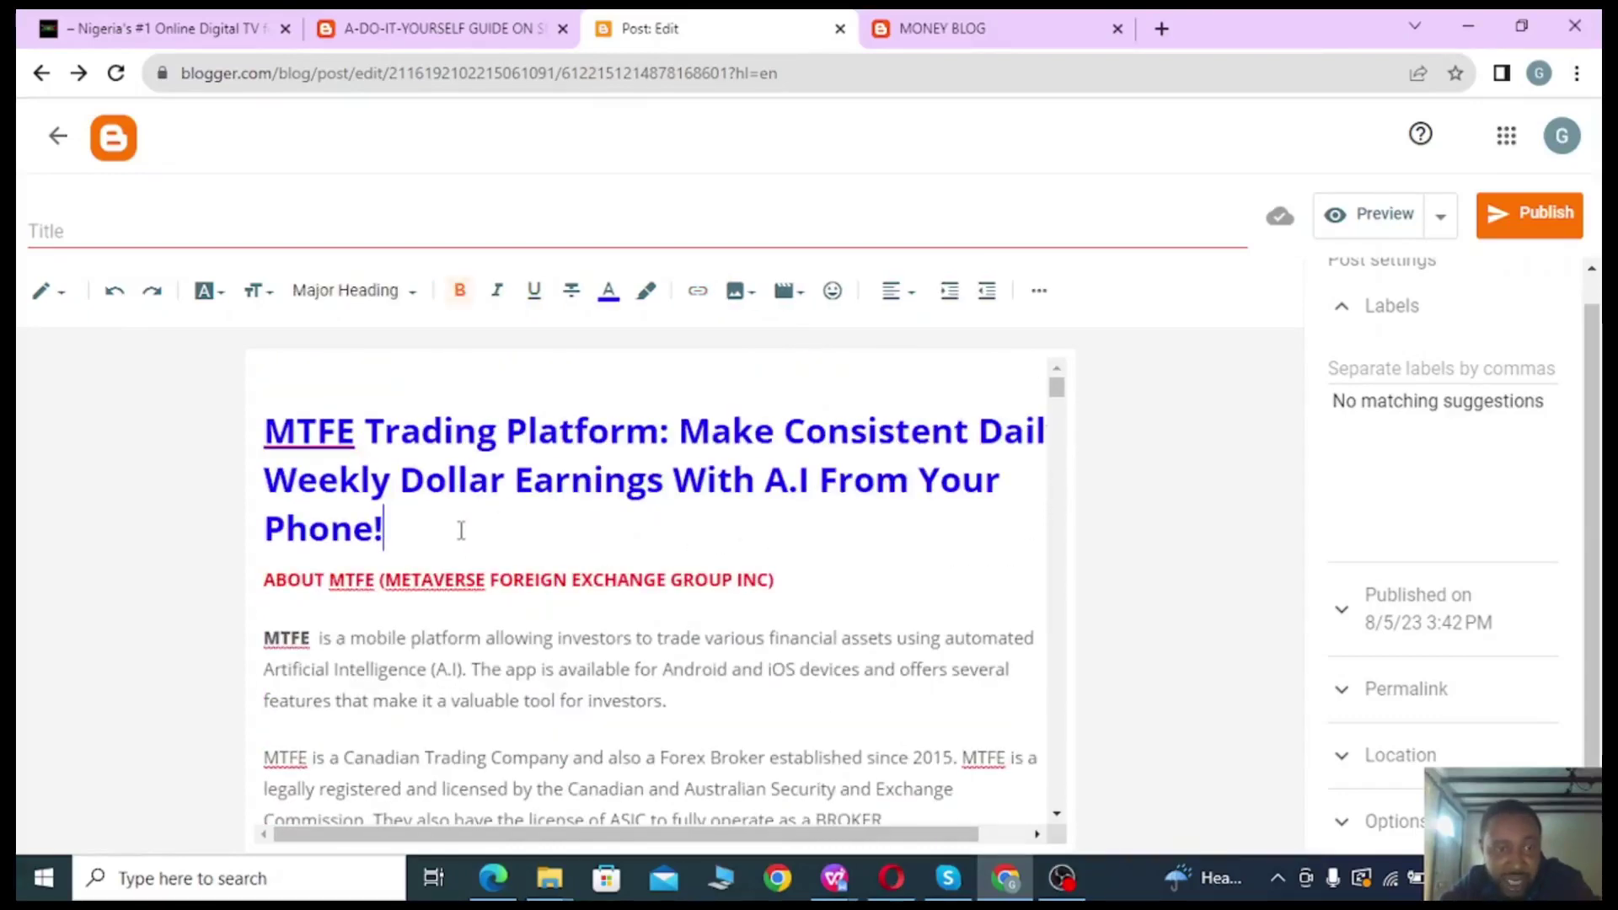
scroll(461, 530, "right", 2)
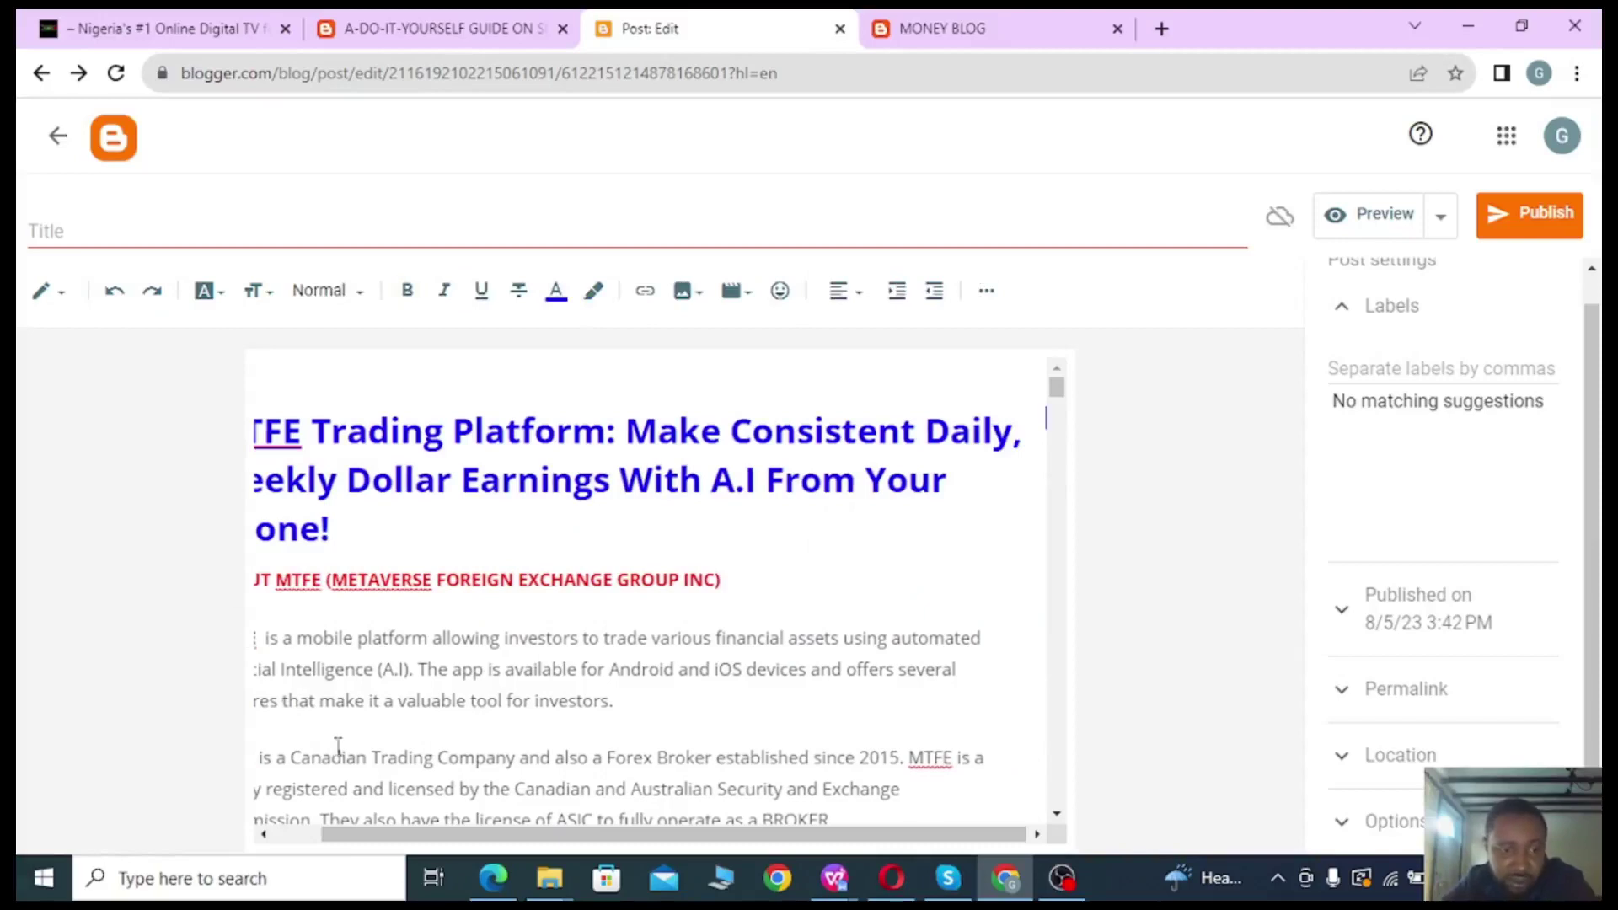
left_click_drag(364, 845, 242, 841)
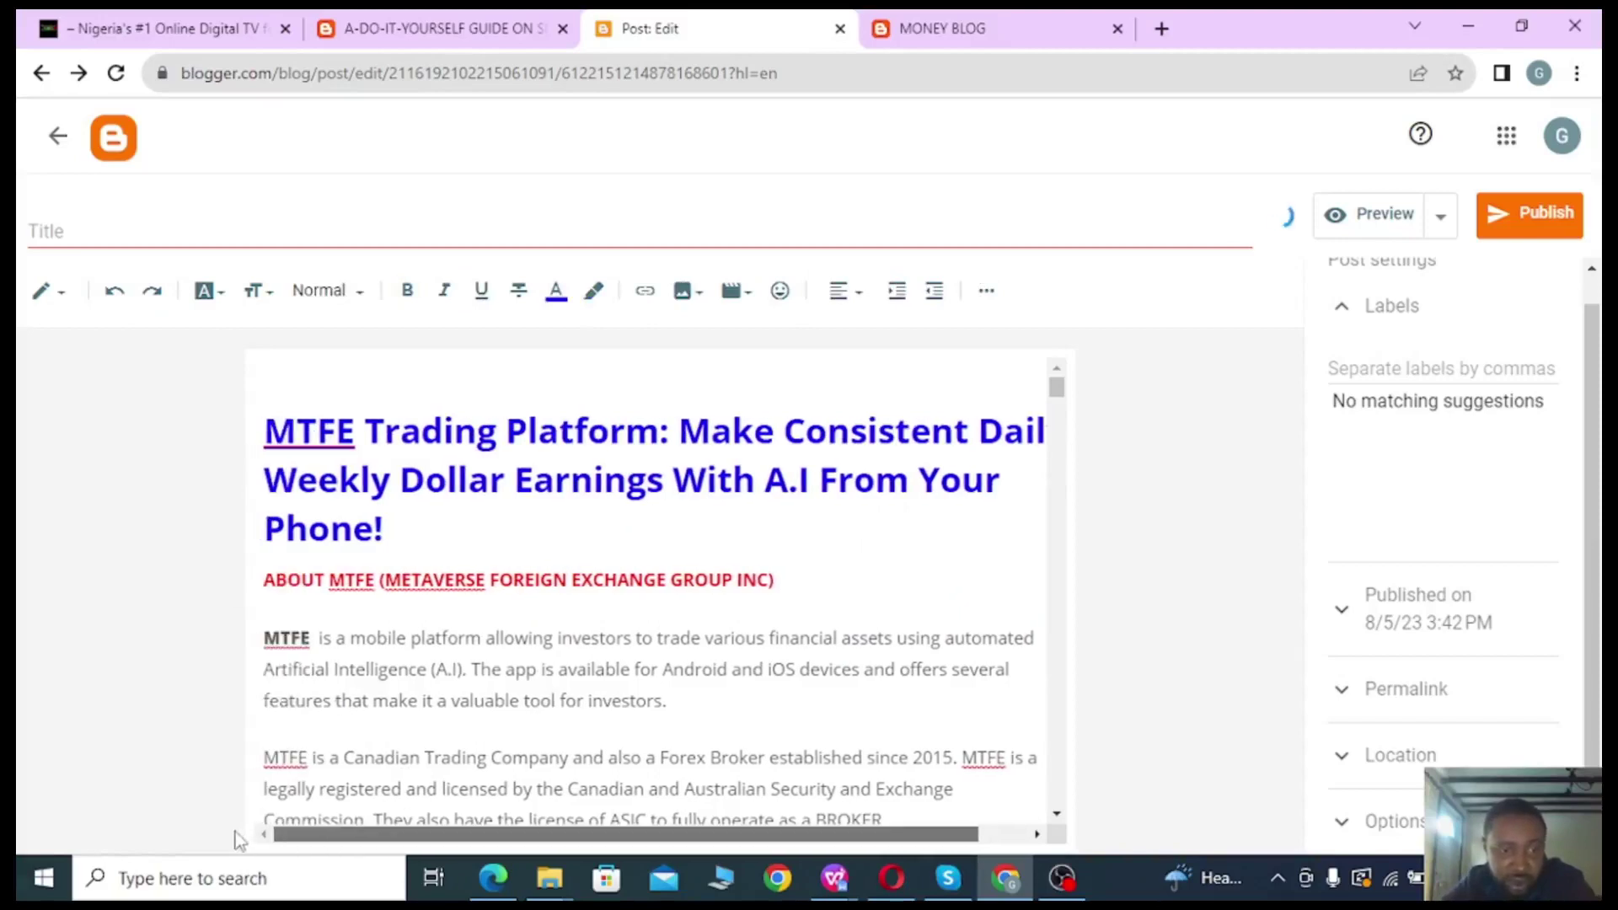
left_click(263, 580)
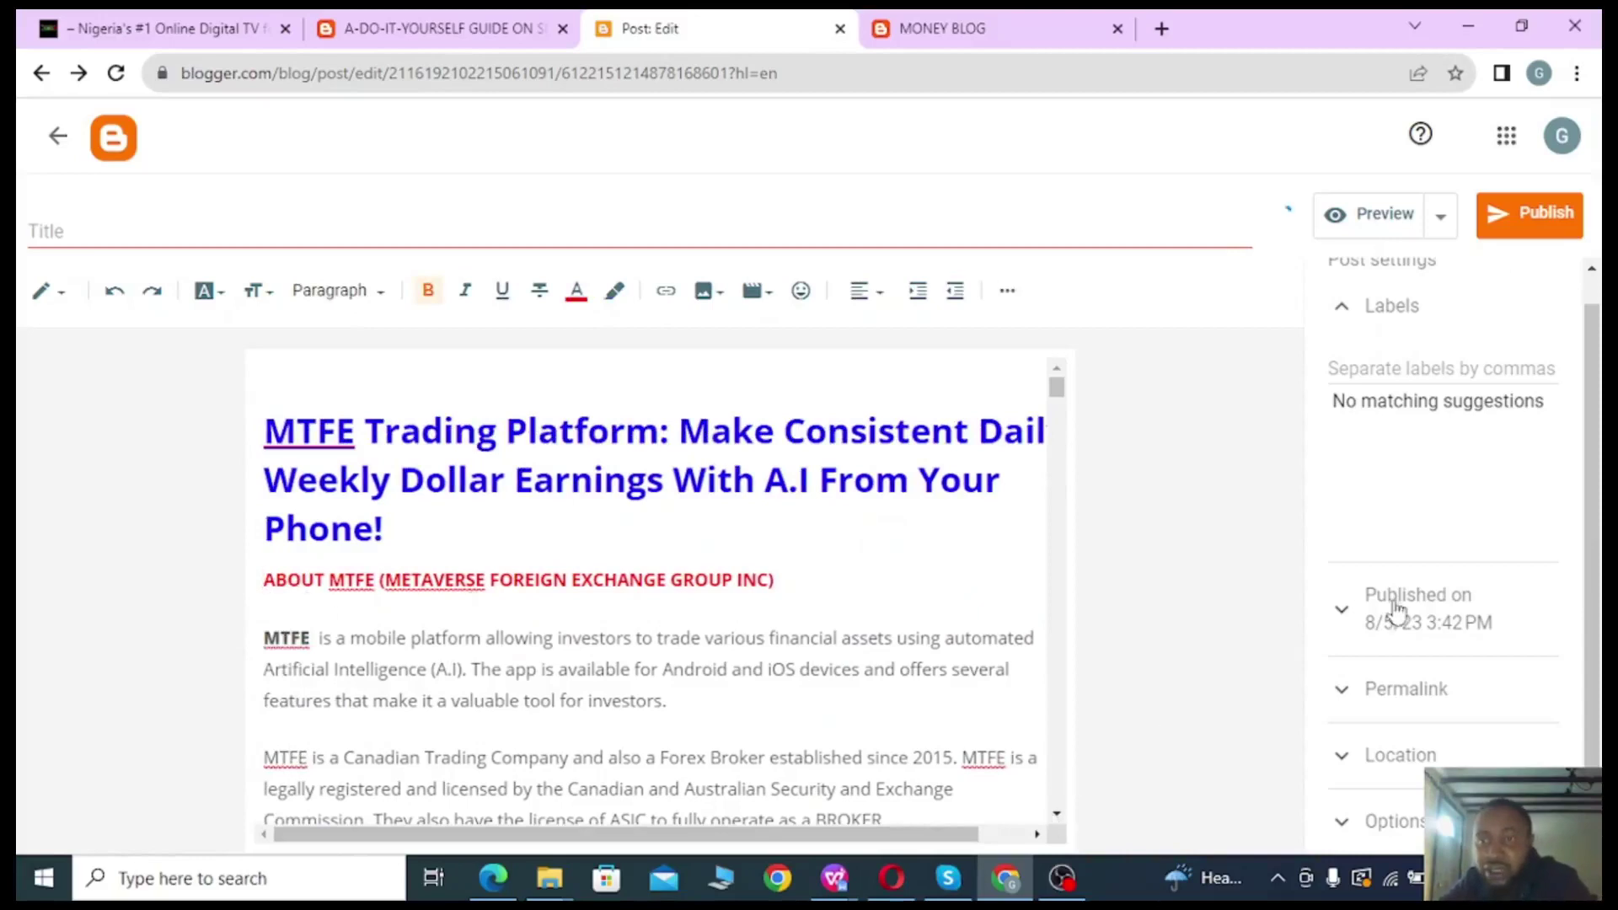
Preview the post, read through its layout from the main heading to the BENEFITS OF MTFE section, and close the preview.
left_click(1363, 221)
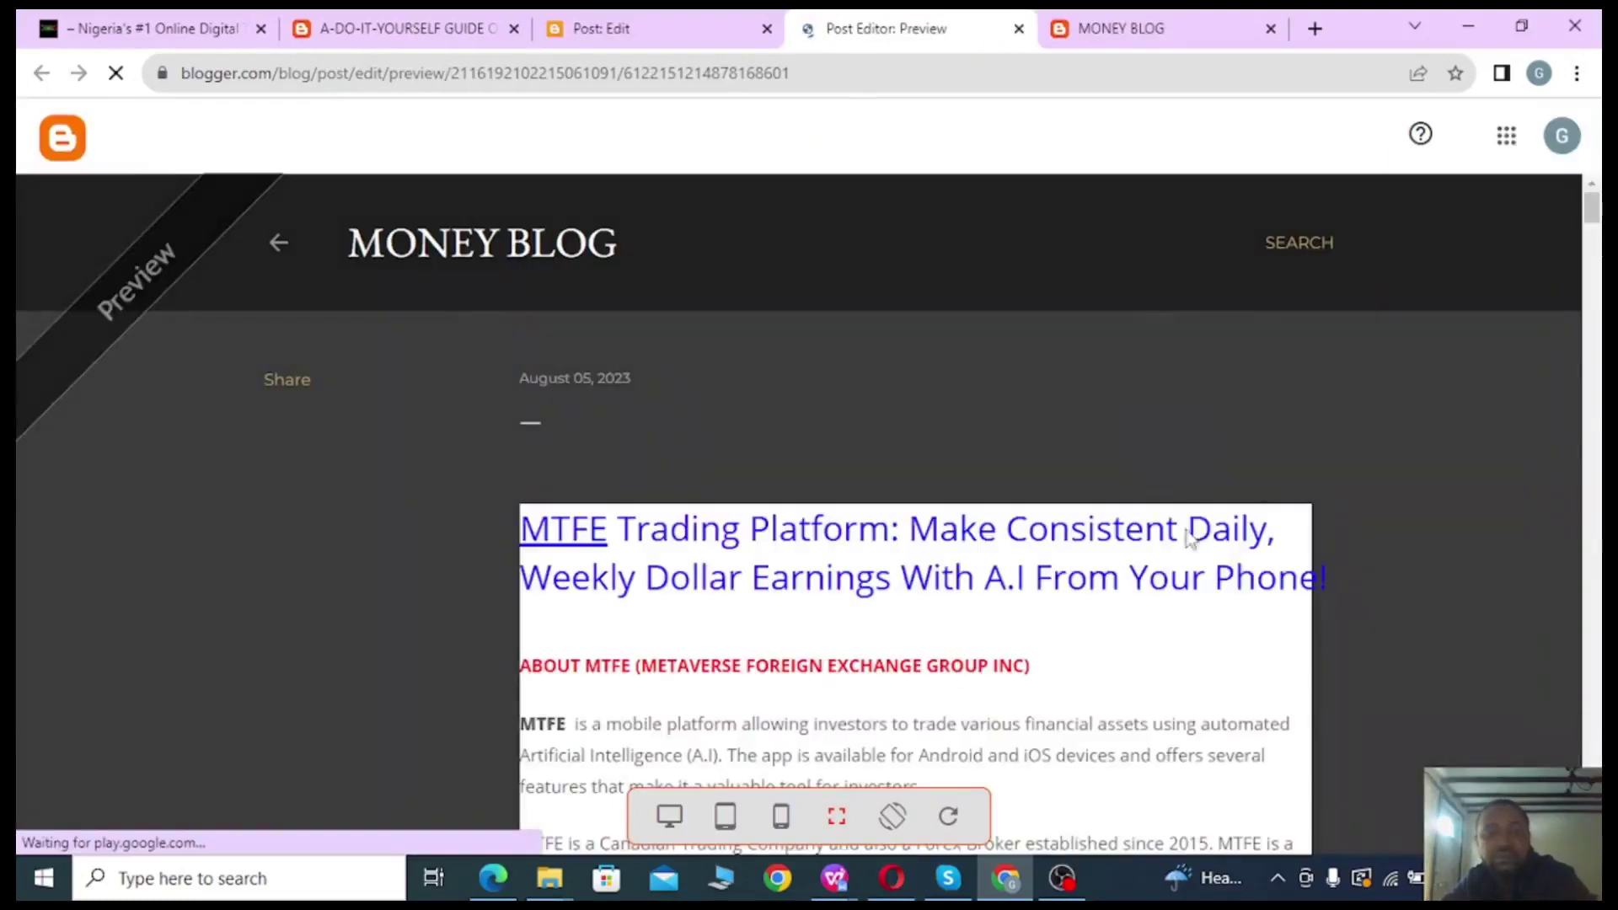
scroll(1142, 531, "down", 10)
scroll(1141, 527, "up", 6)
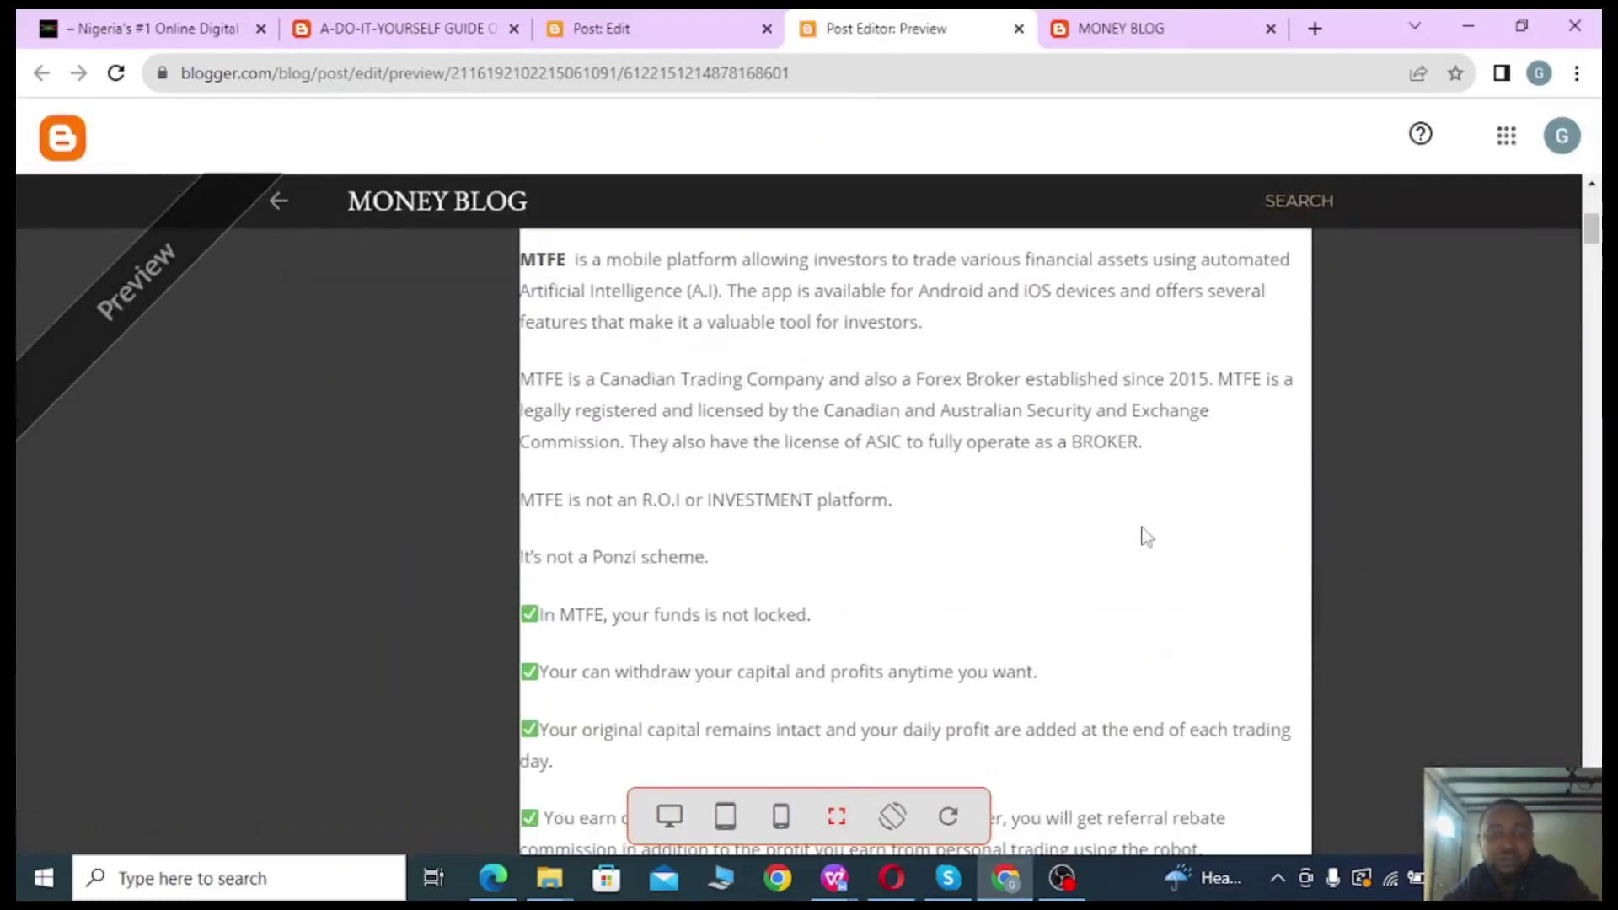
scroll(1146, 536, "down", 15)
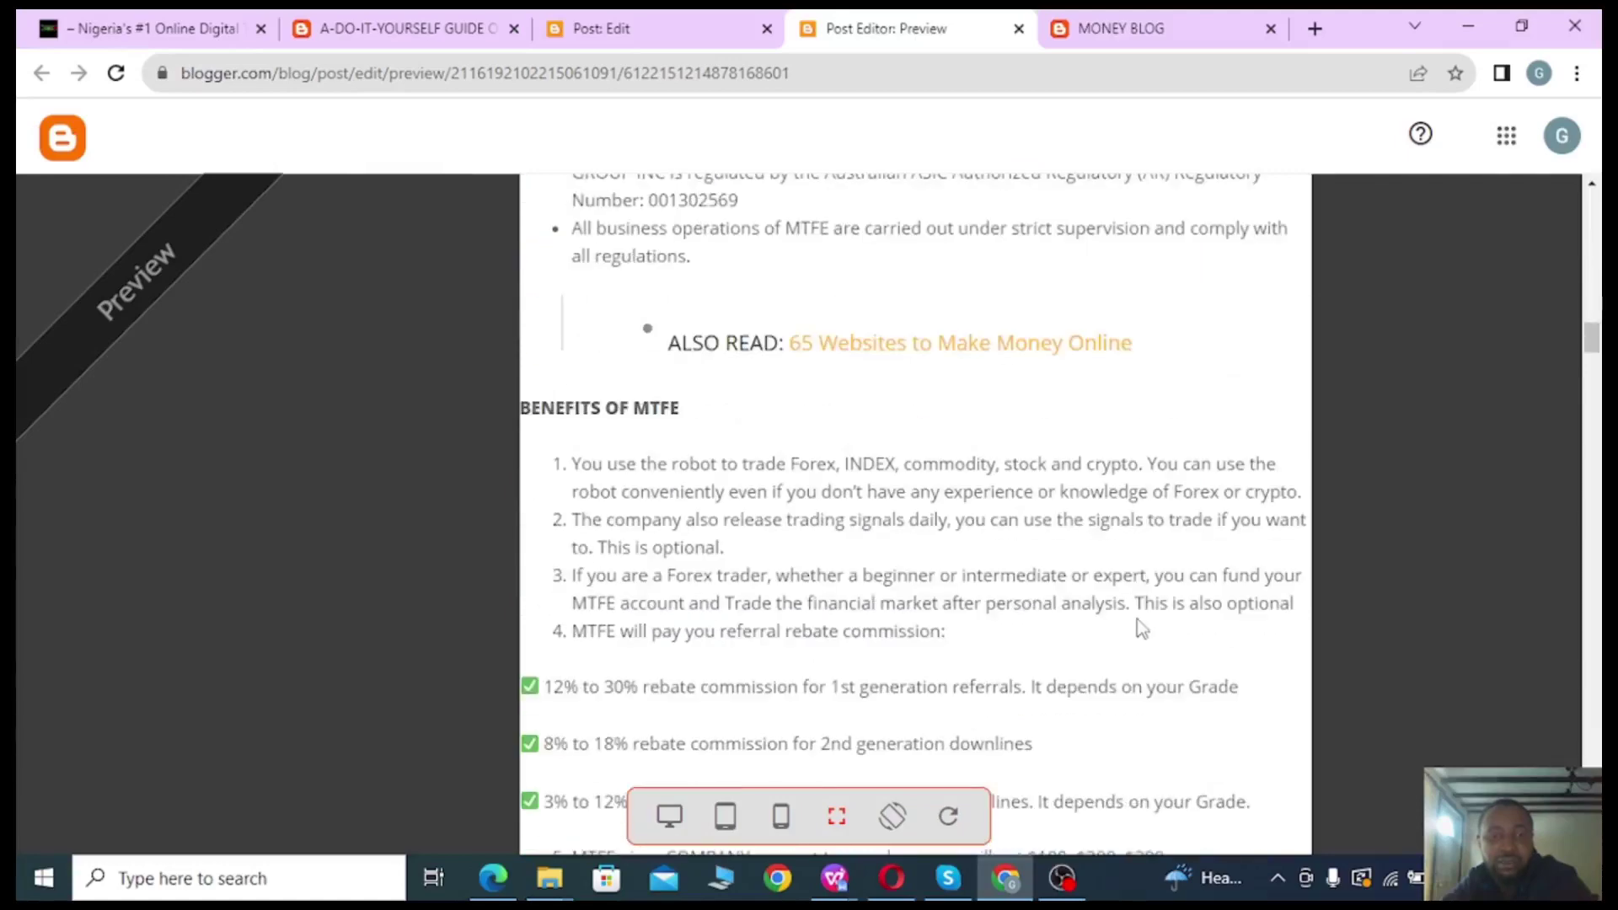
scroll(1142, 628, "down", 10)
scroll(1144, 629, "up", 9)
scroll(1147, 631, "up", 15)
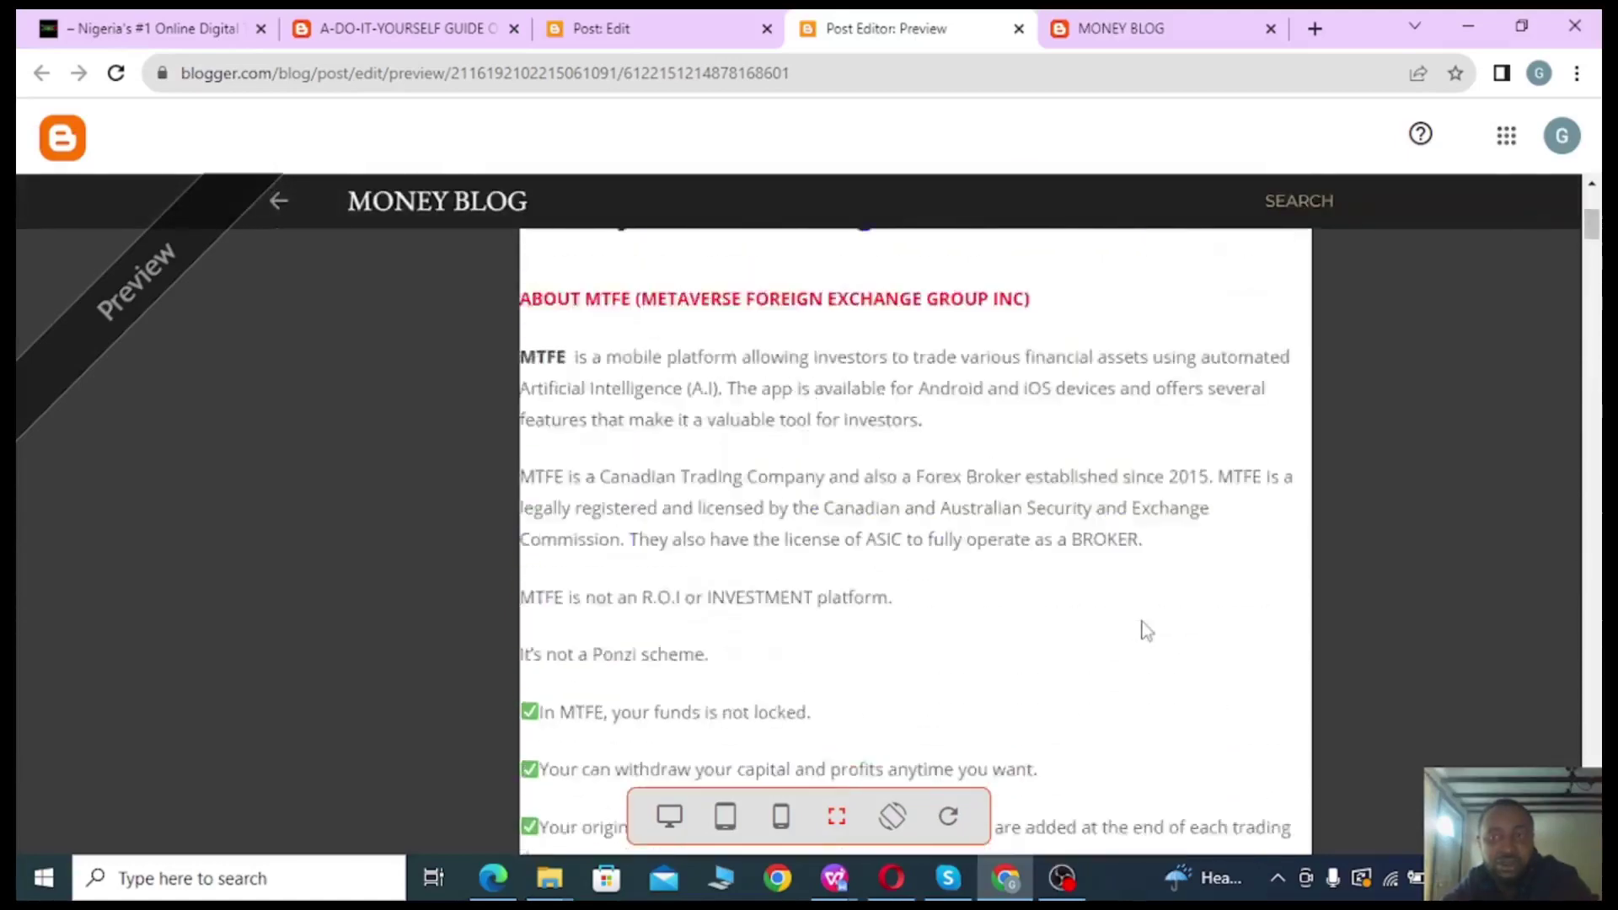
scroll(1146, 631, "up", 4)
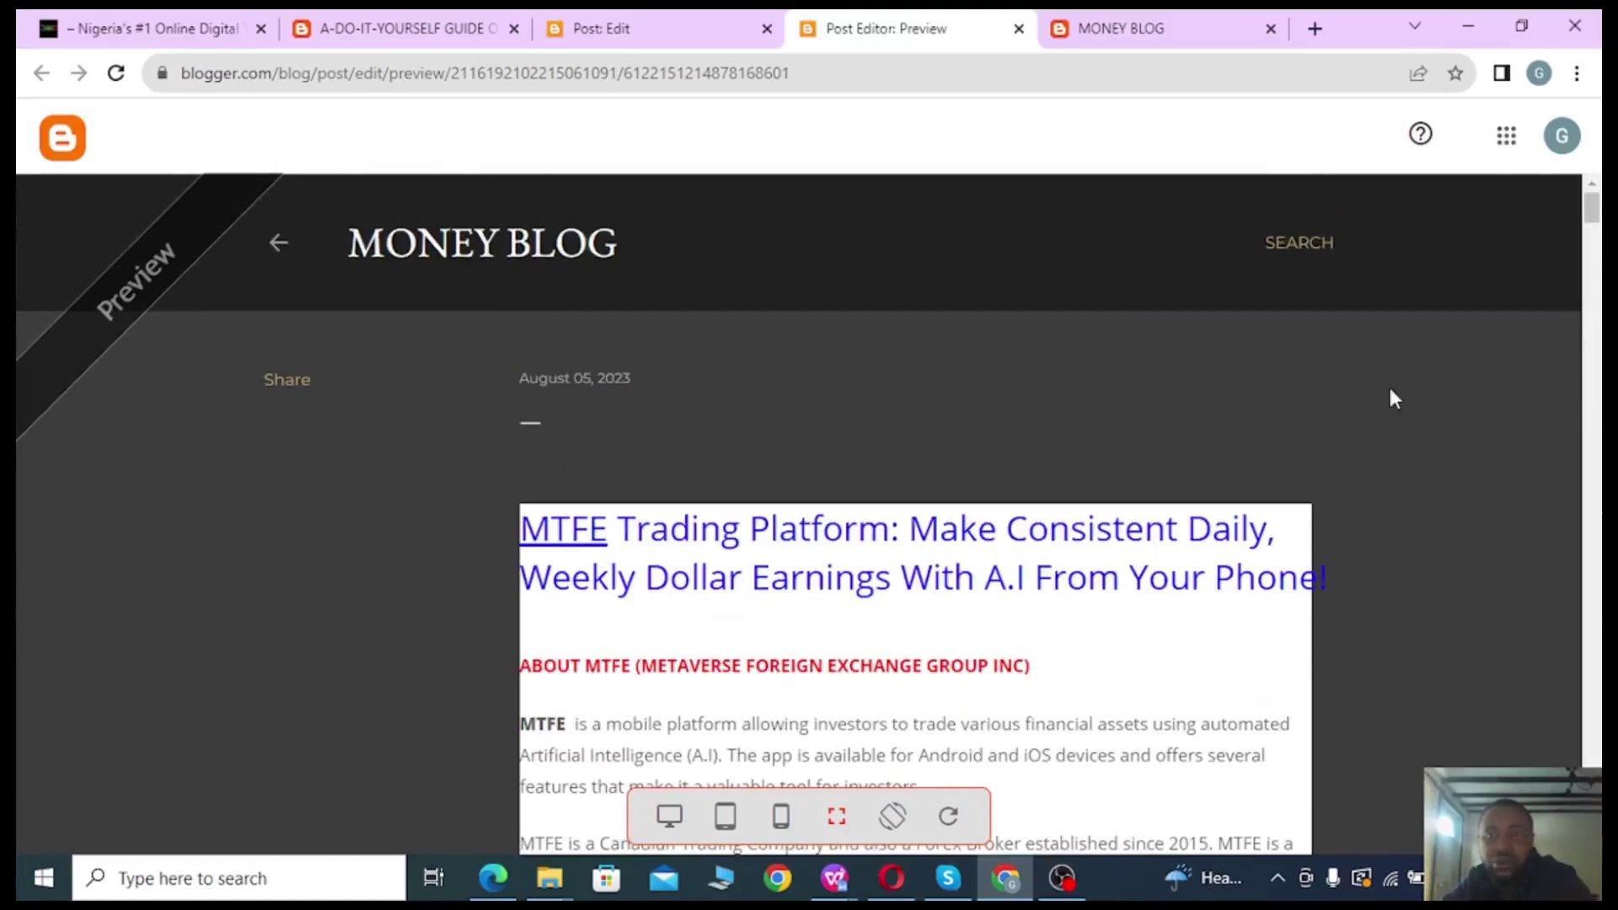
left_click(1020, 30)
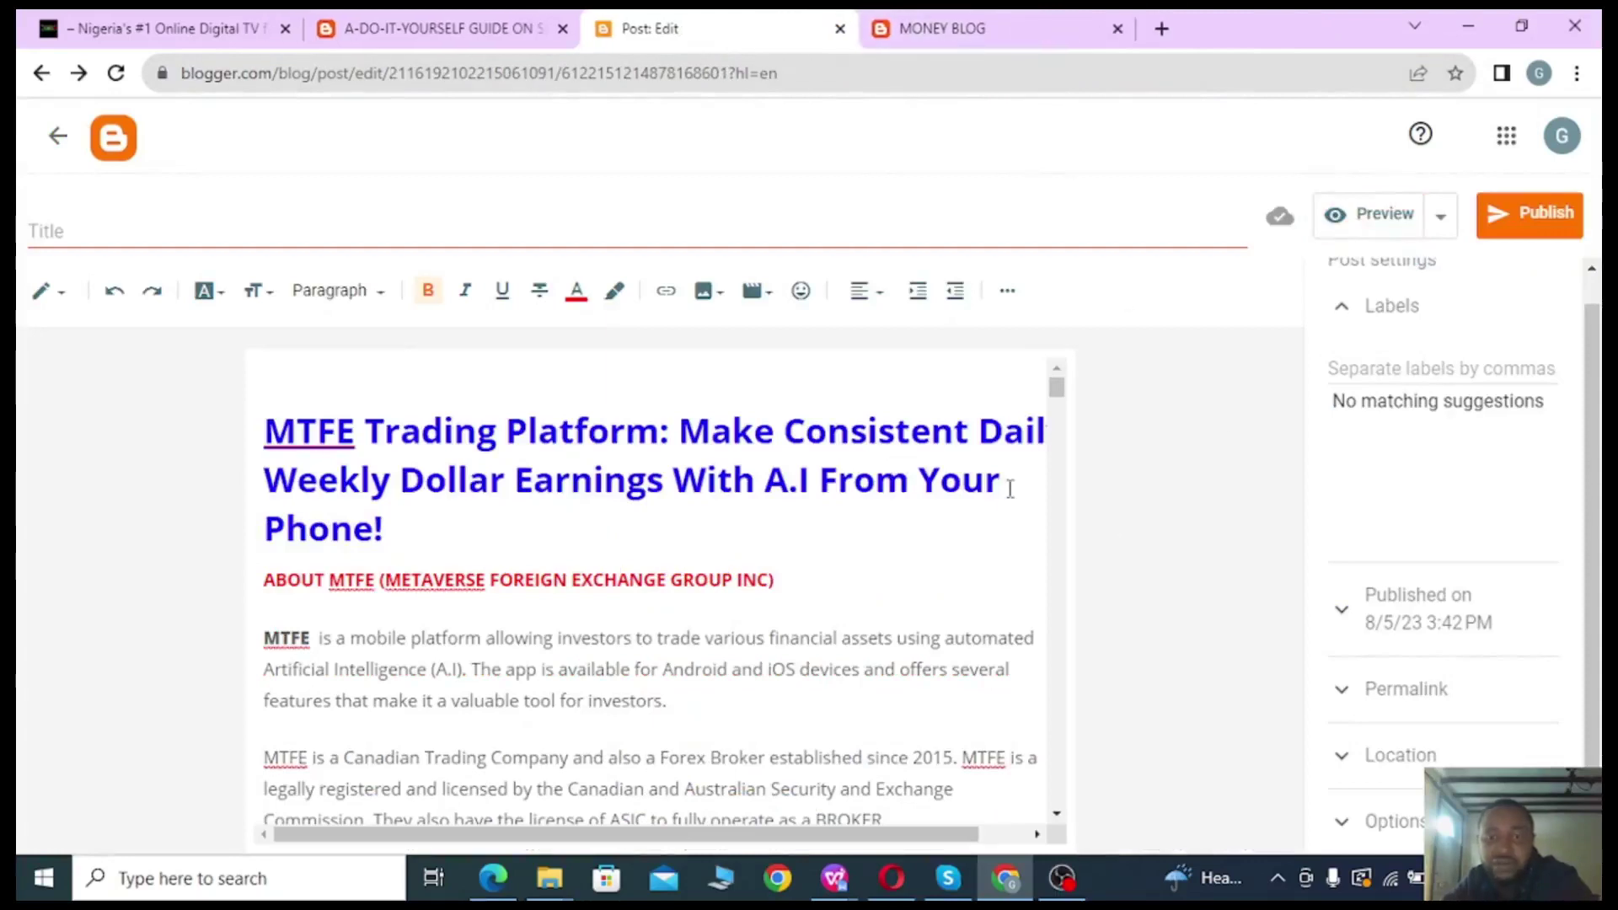
Publish the MTFE Trading Platform post to the blog and confirm the publication.
left_click(788, 638)
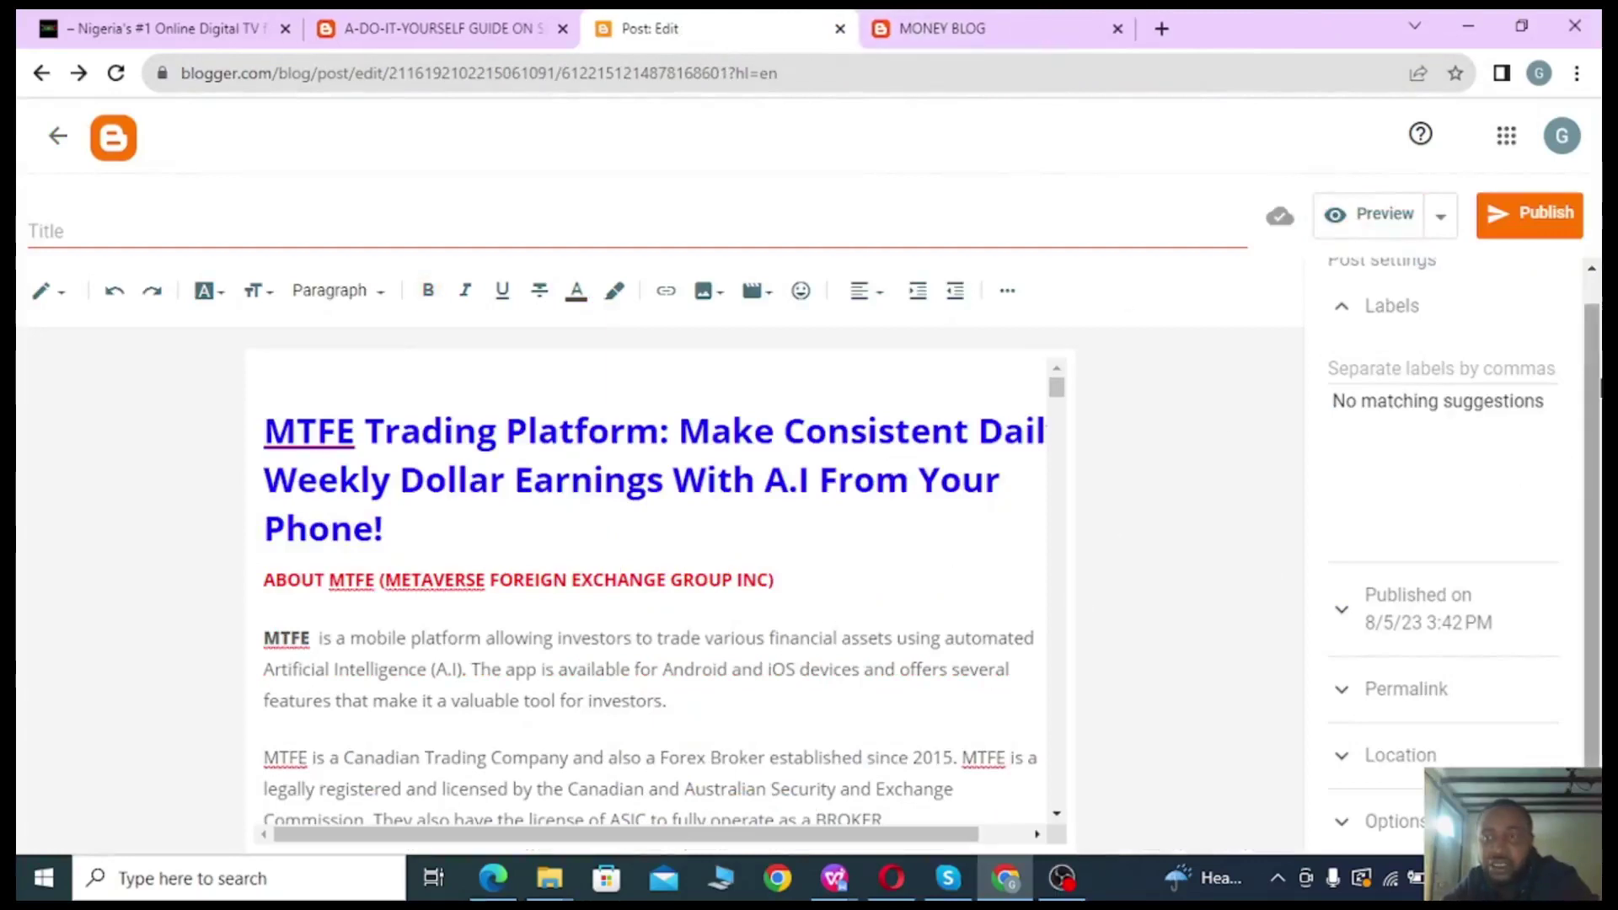
left_click(1551, 218)
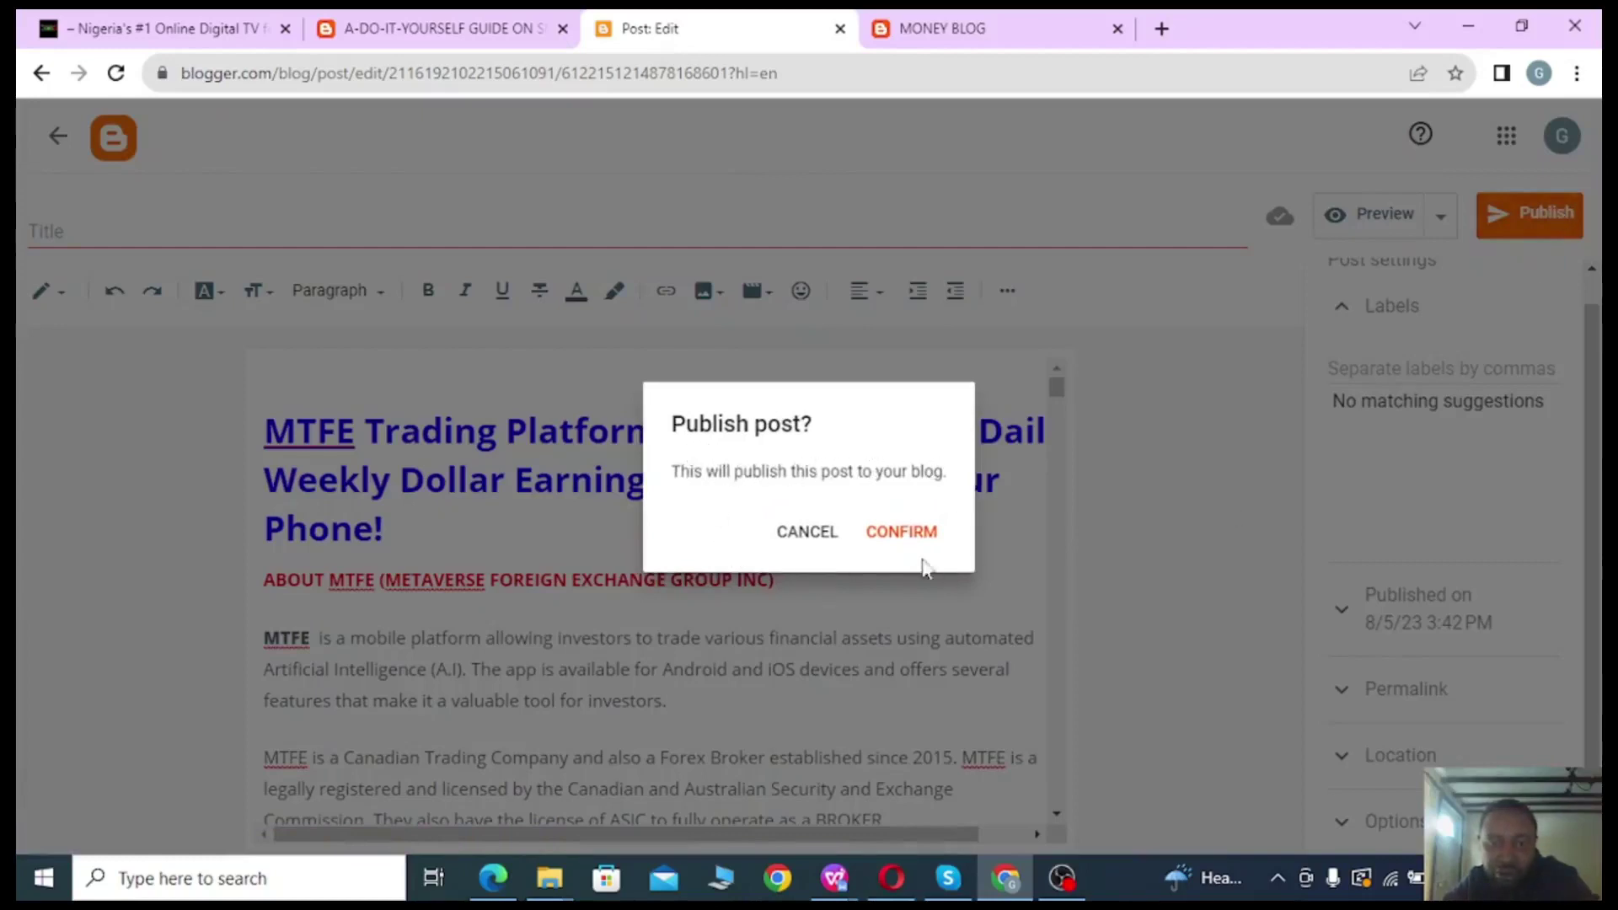
left_click(899, 535)
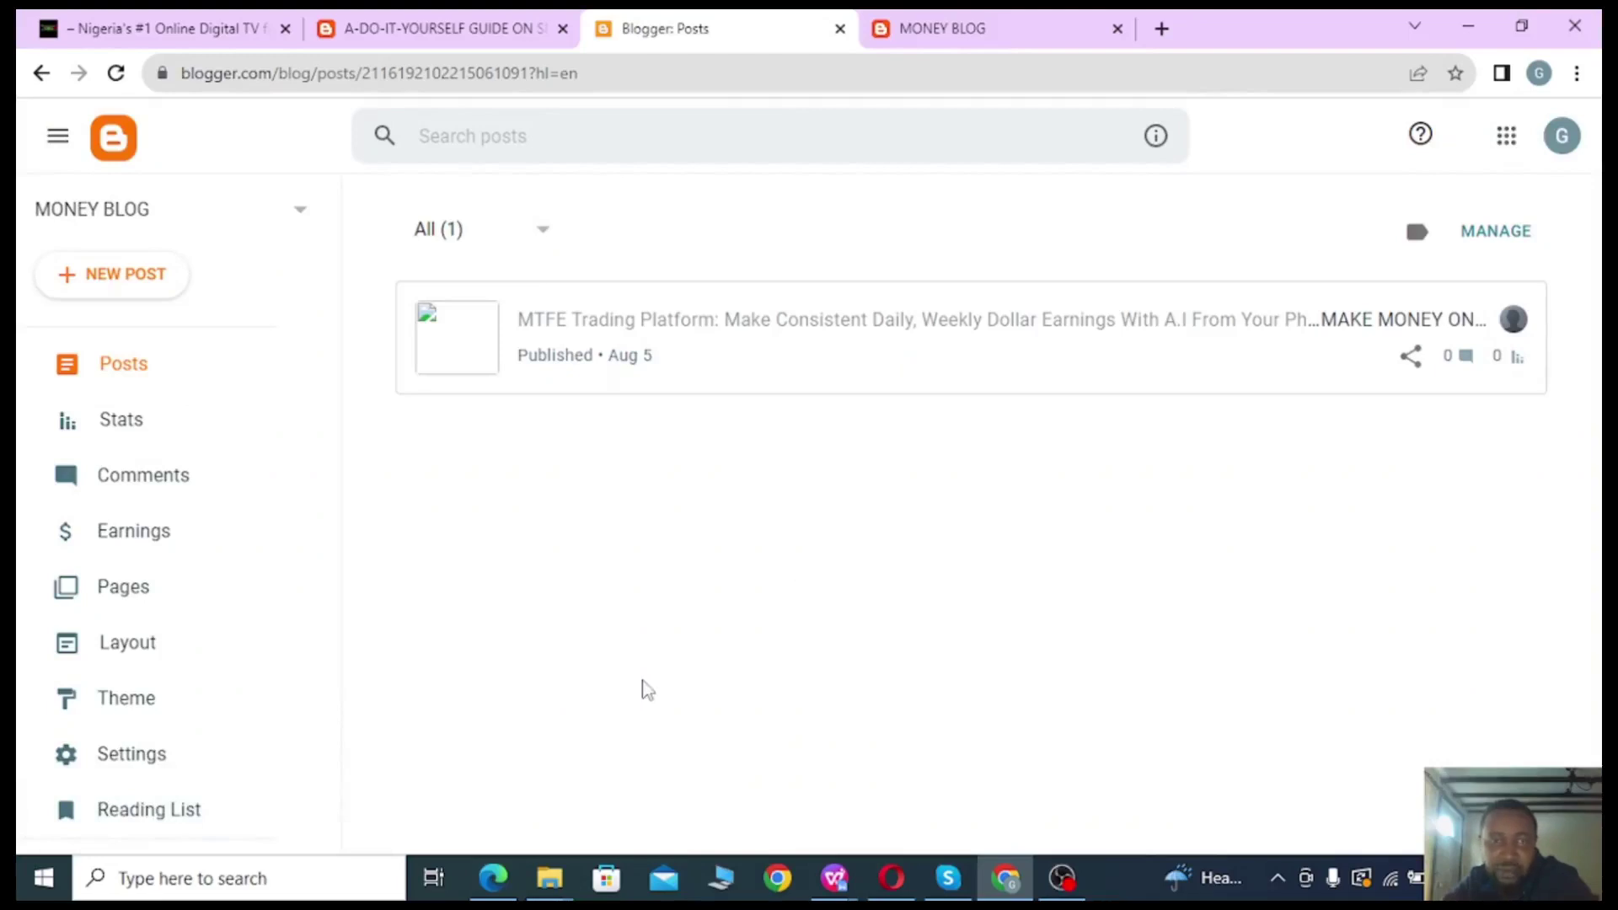
Reload the live MONEY BLOG homepage and examine how the featured MTFE post is displayed.
left_click(954, 32)
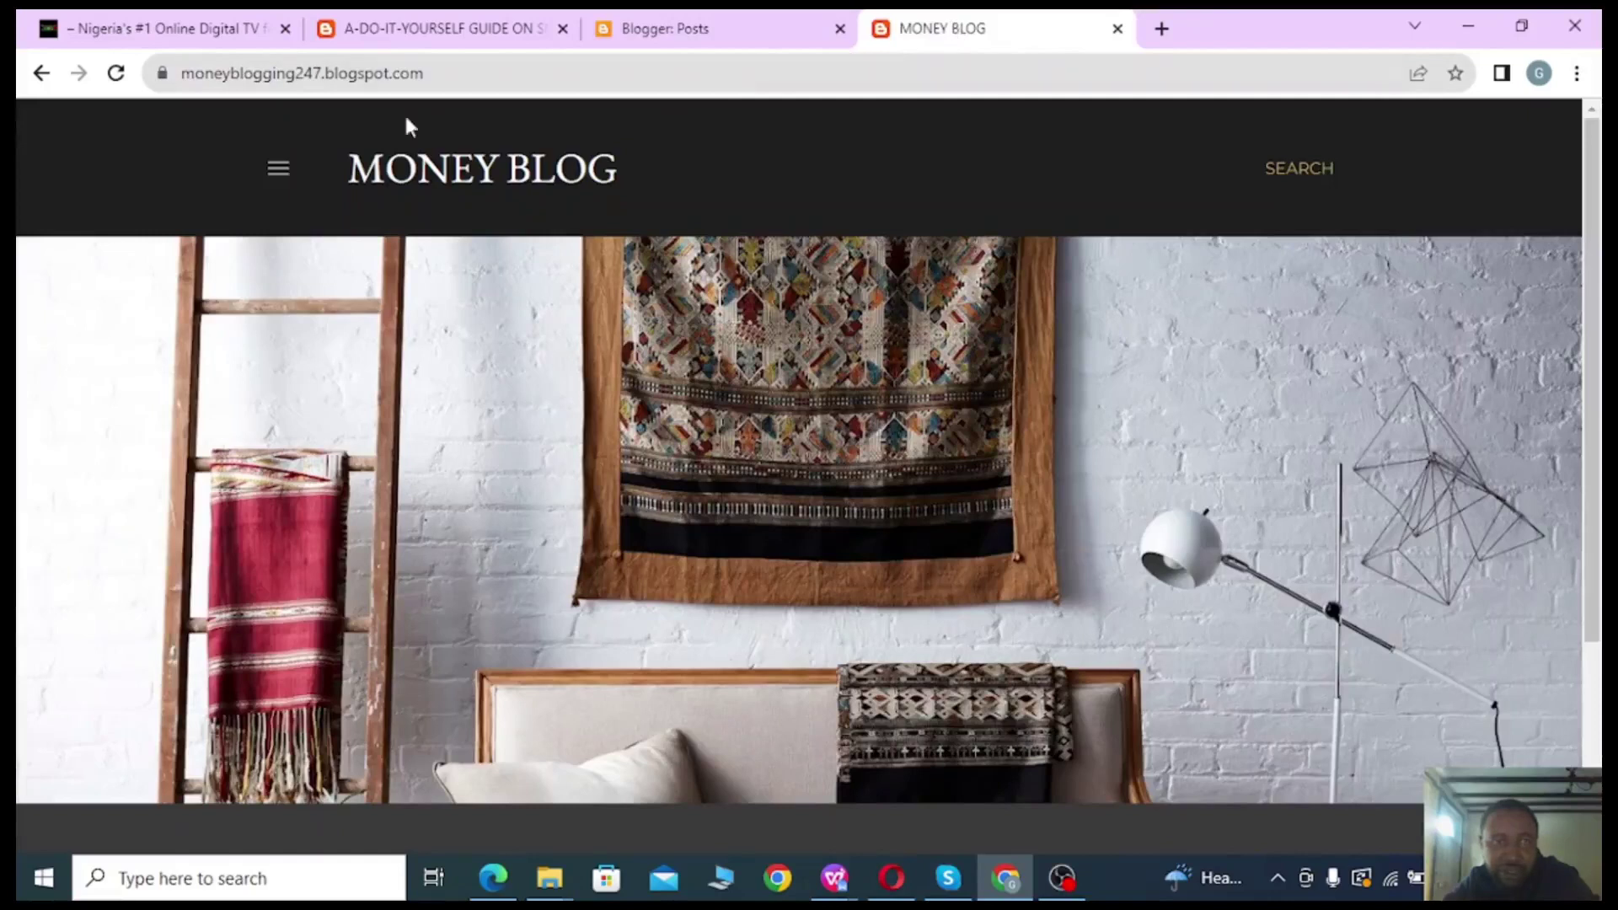
left_click(115, 74)
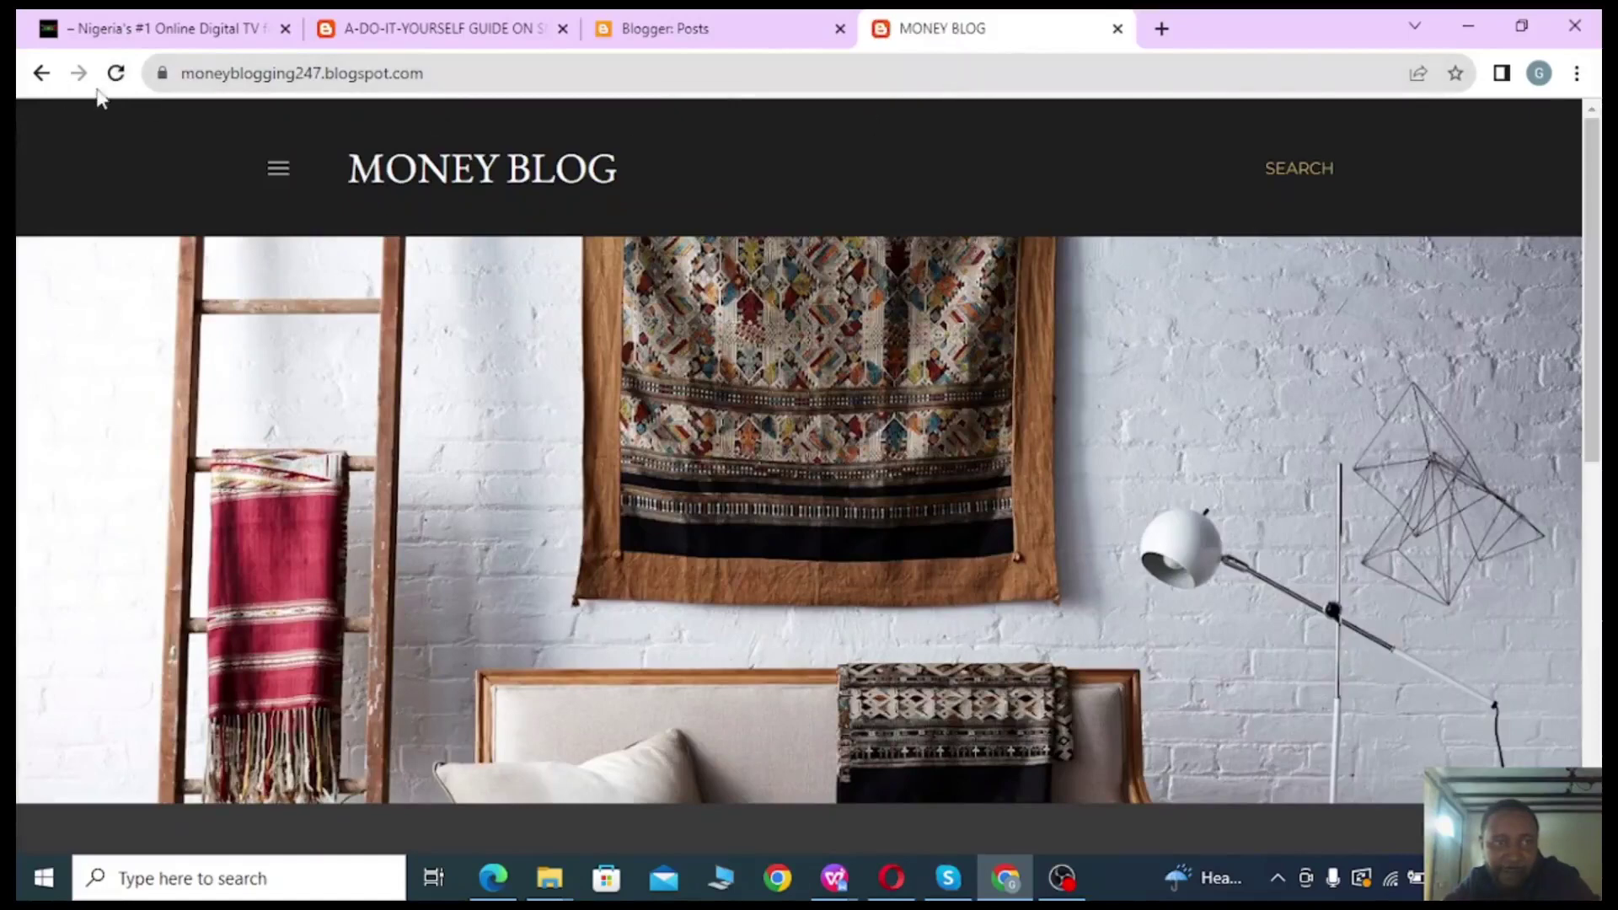
scroll(925, 205, "down", 5)
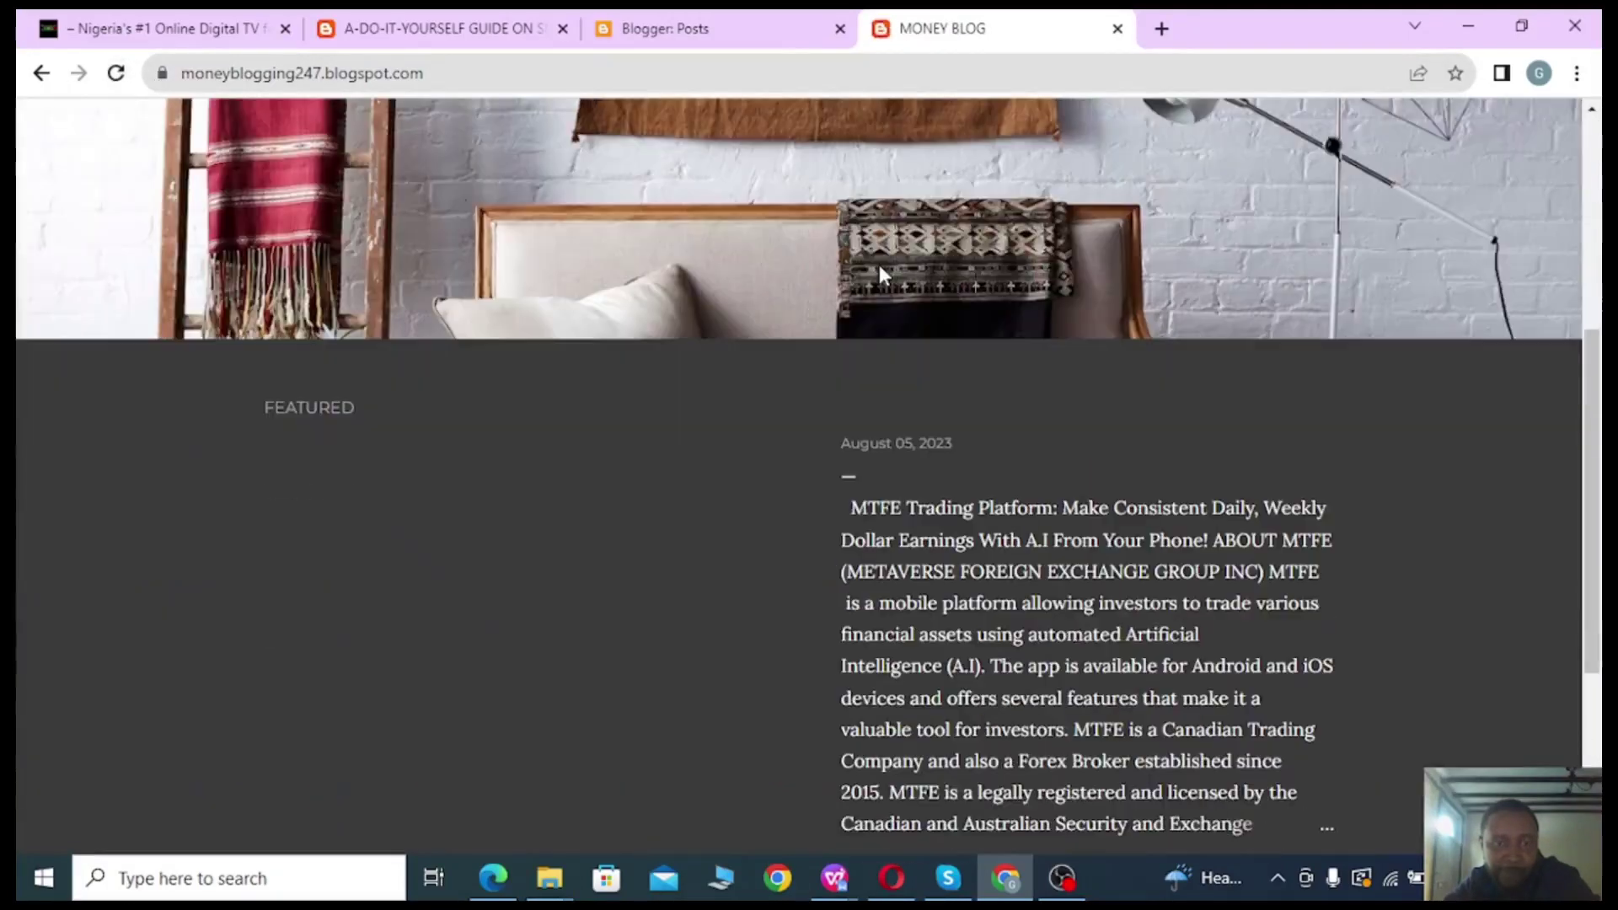
scroll(880, 263, "down", 4)
scroll(884, 266, "up", 6)
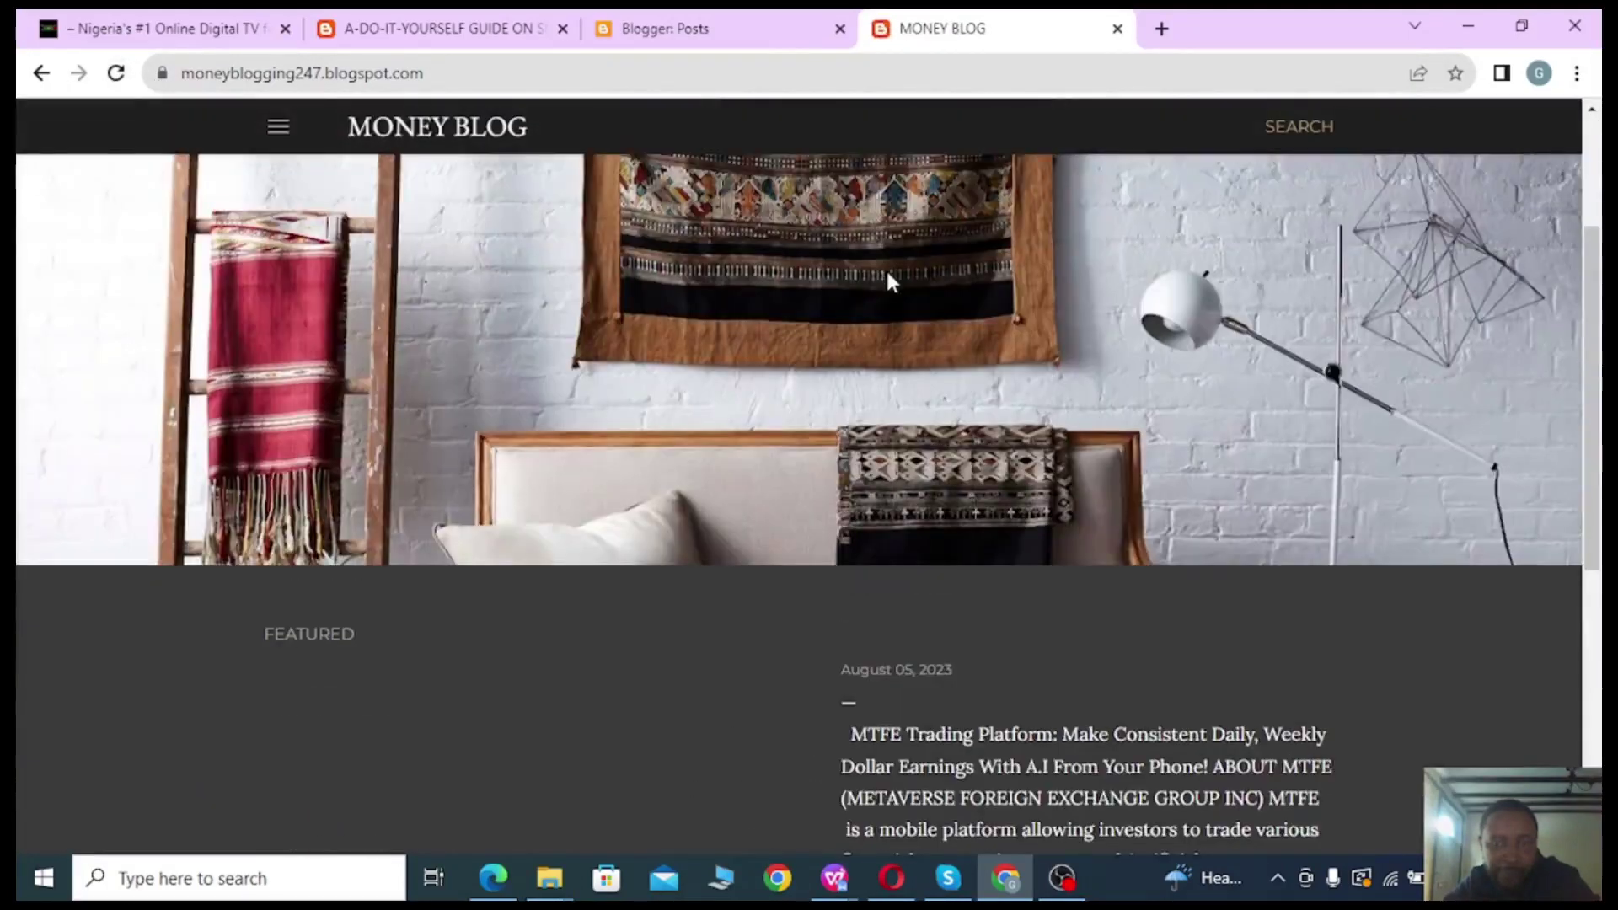
scroll(887, 268, "down", 6)
scroll(826, 344, "up", 3)
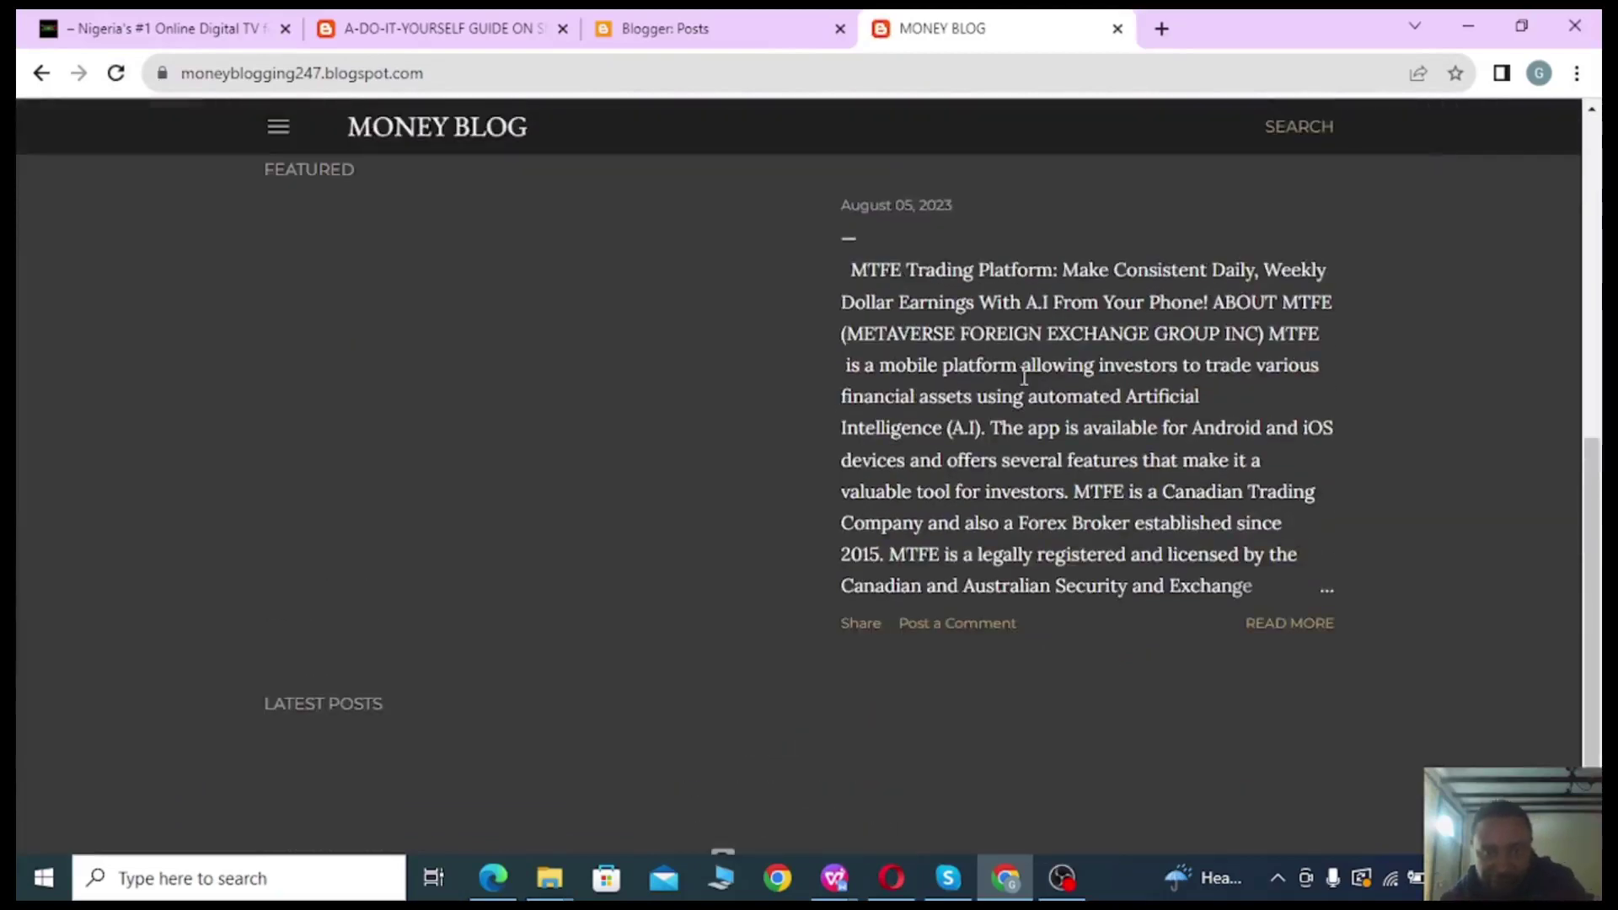
scroll(852, 579, "down", 3)
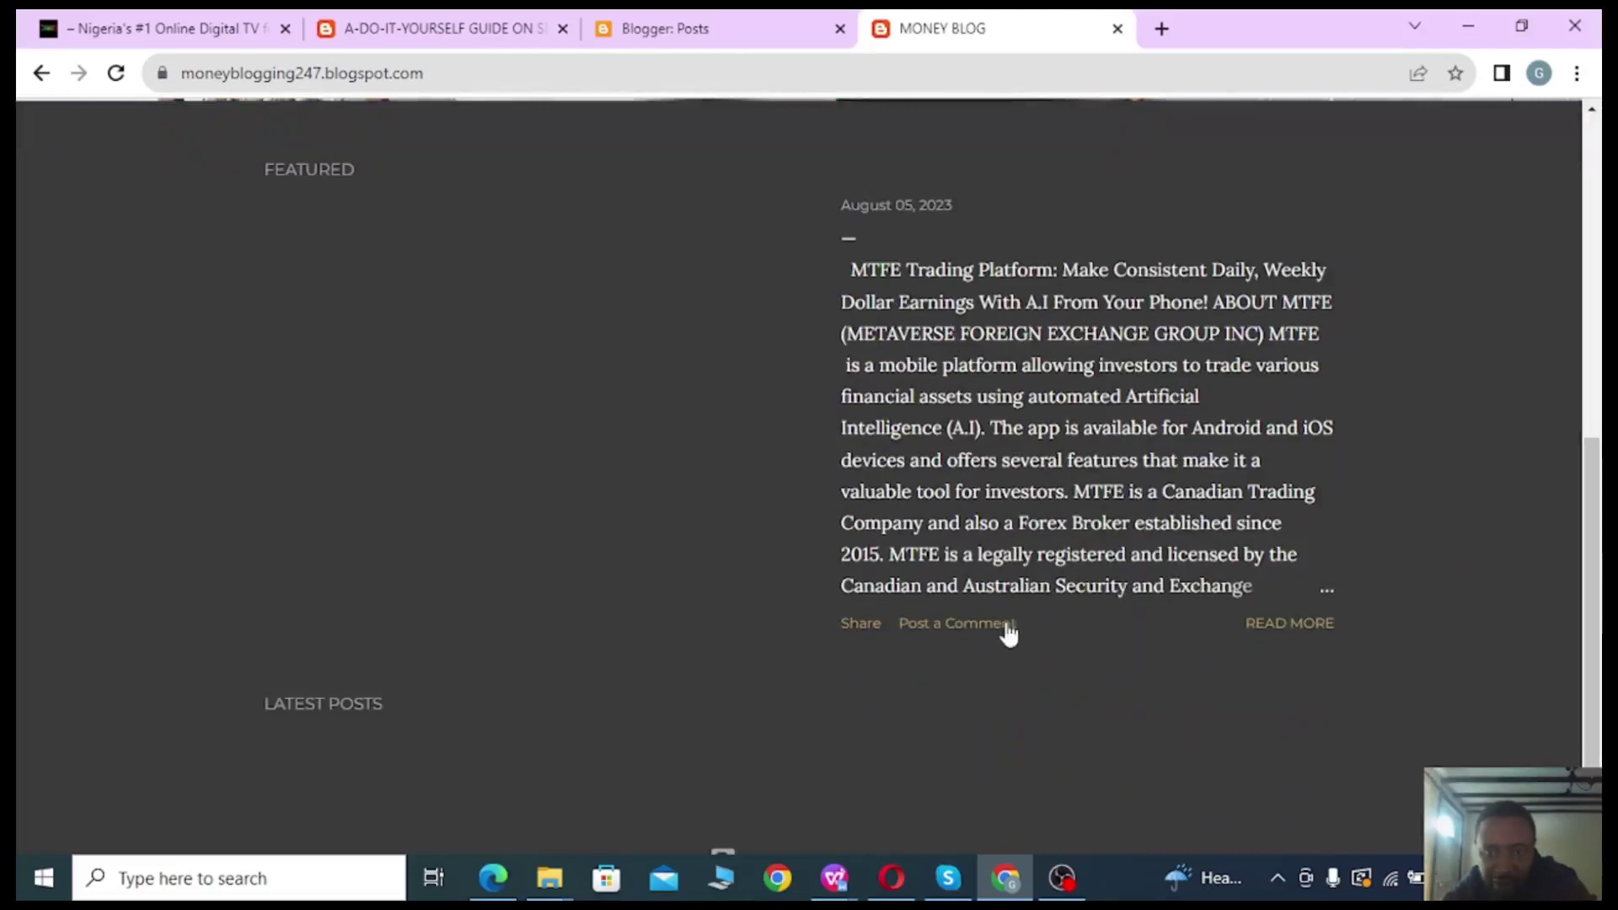
Open the full MTFE article from the live homepage and review its heading, image, benefits and FAQ sections.
left_click(1290, 634)
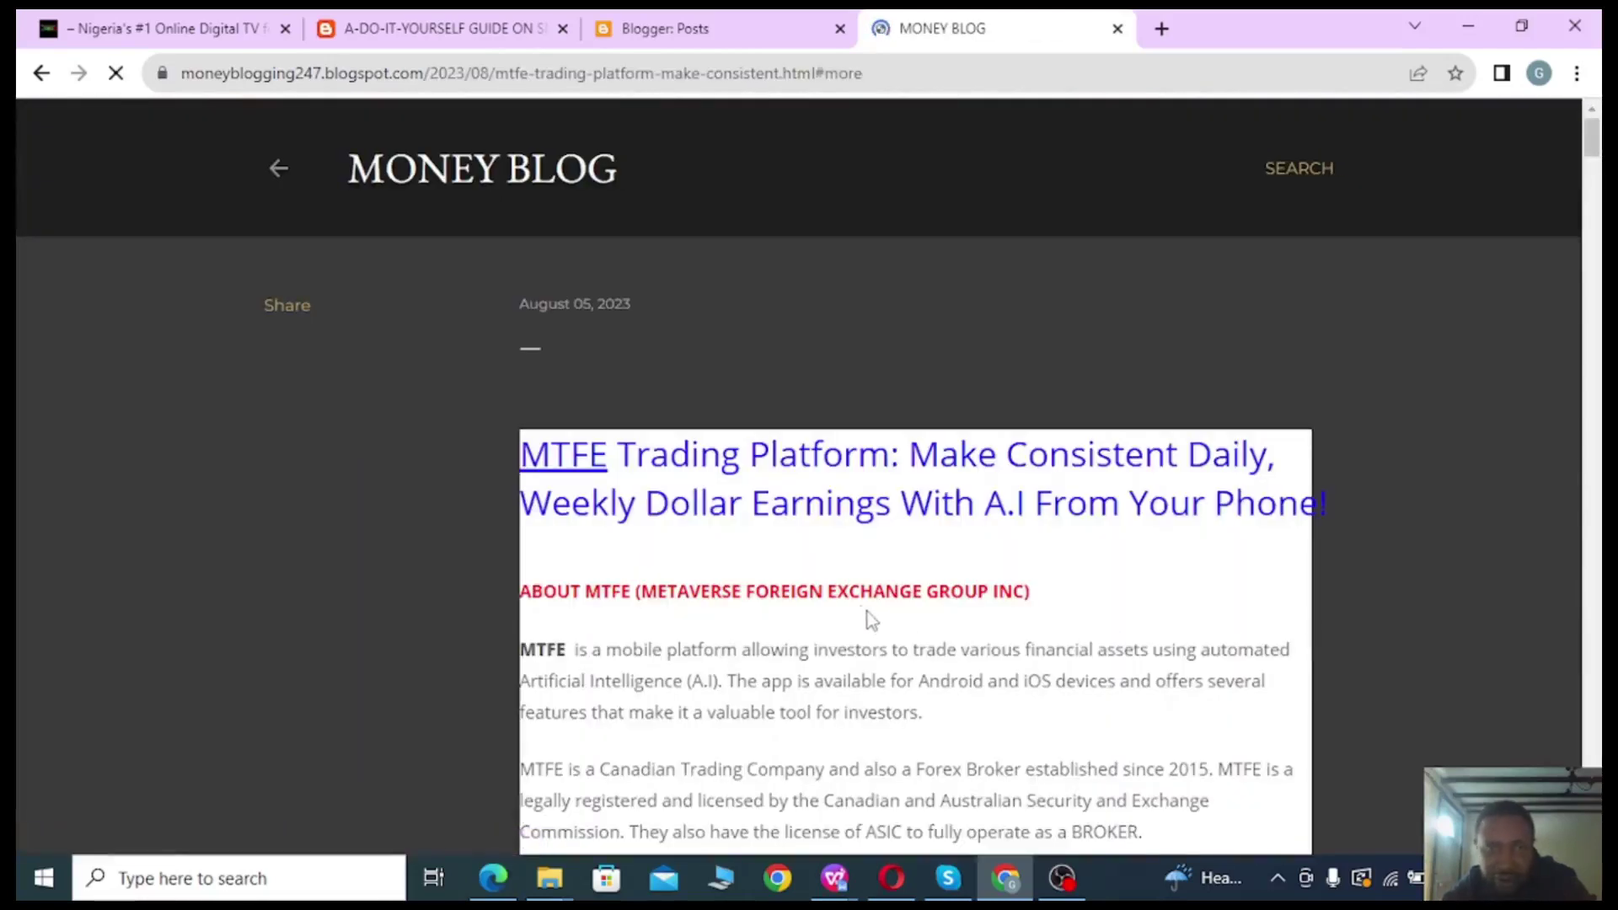
scroll(868, 620, "down", 7)
scroll(853, 581, "down", 18)
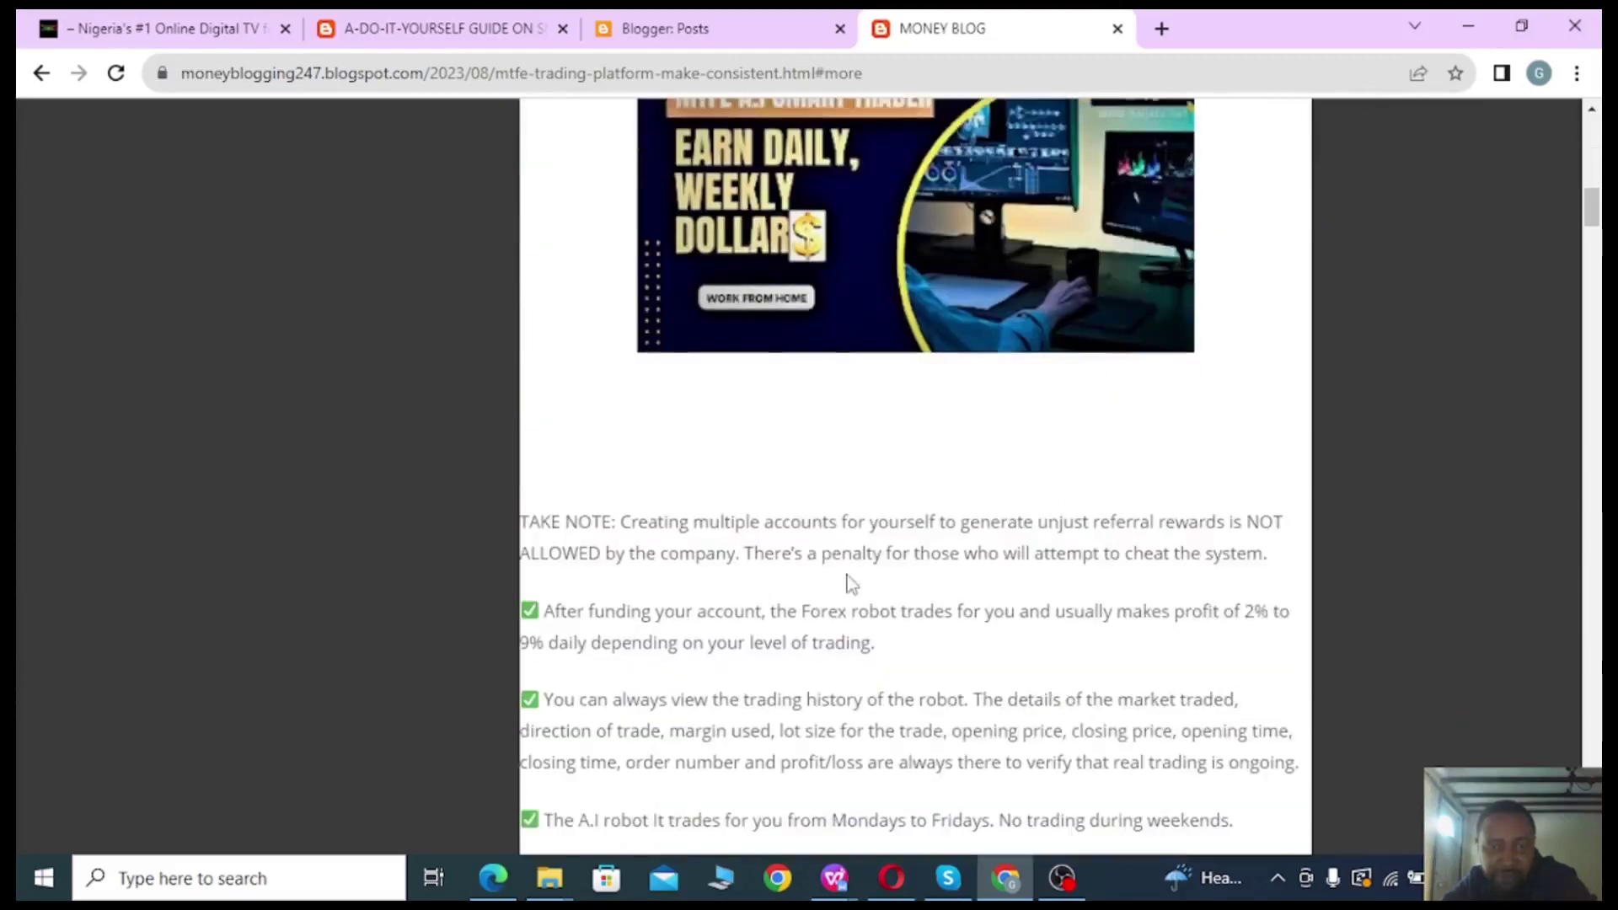
scroll(850, 576, "up", 19)
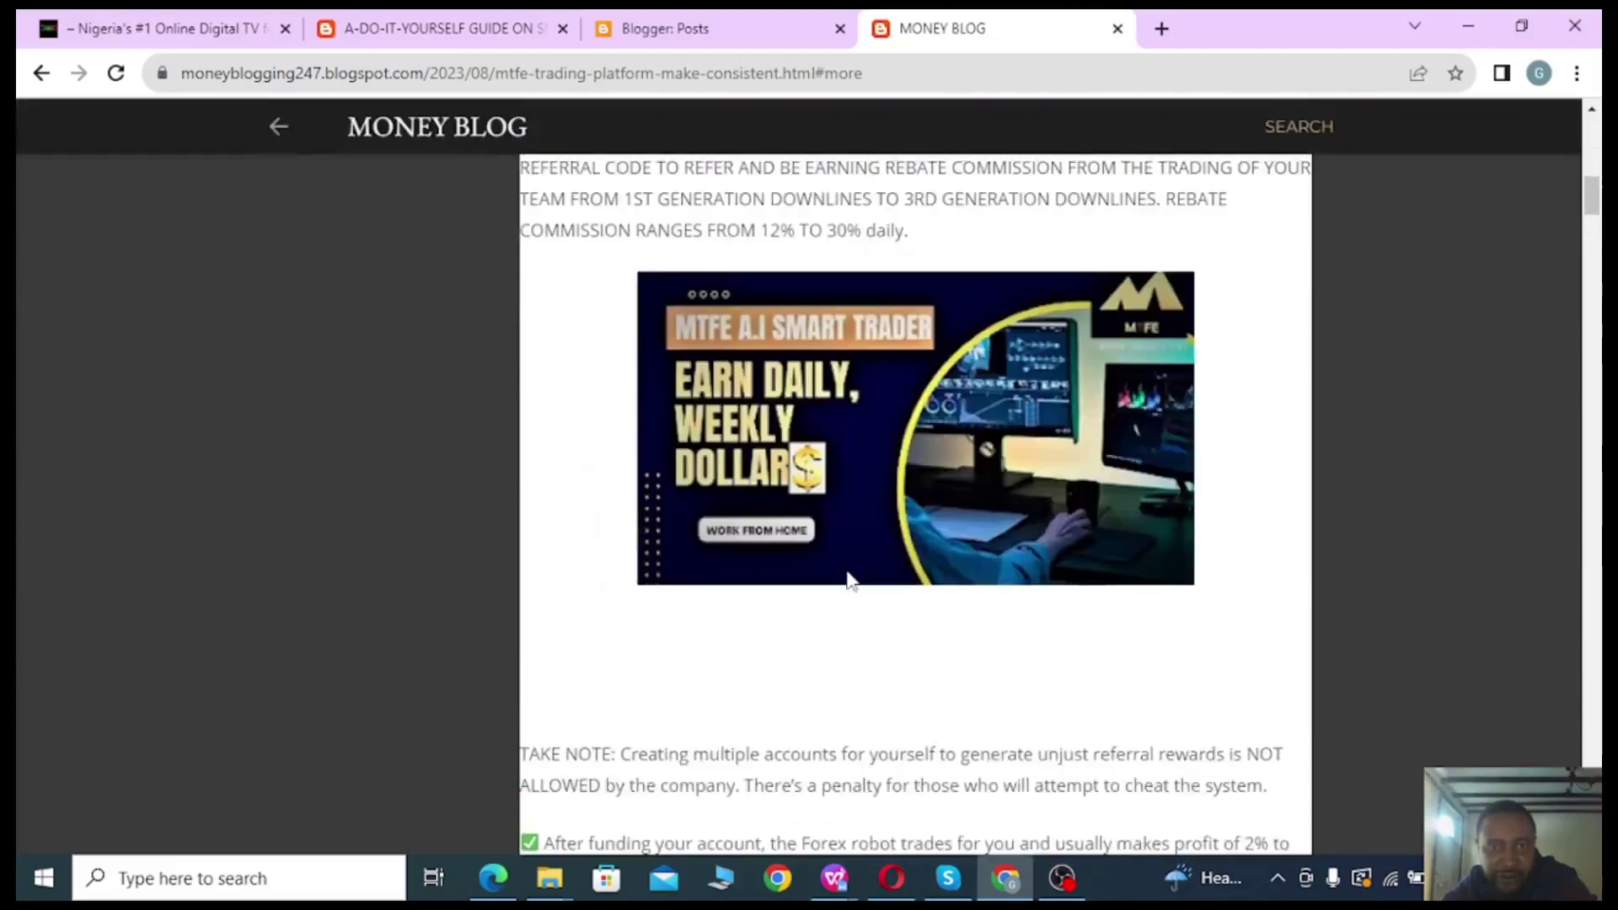
scroll(615, 531, "up", 7)
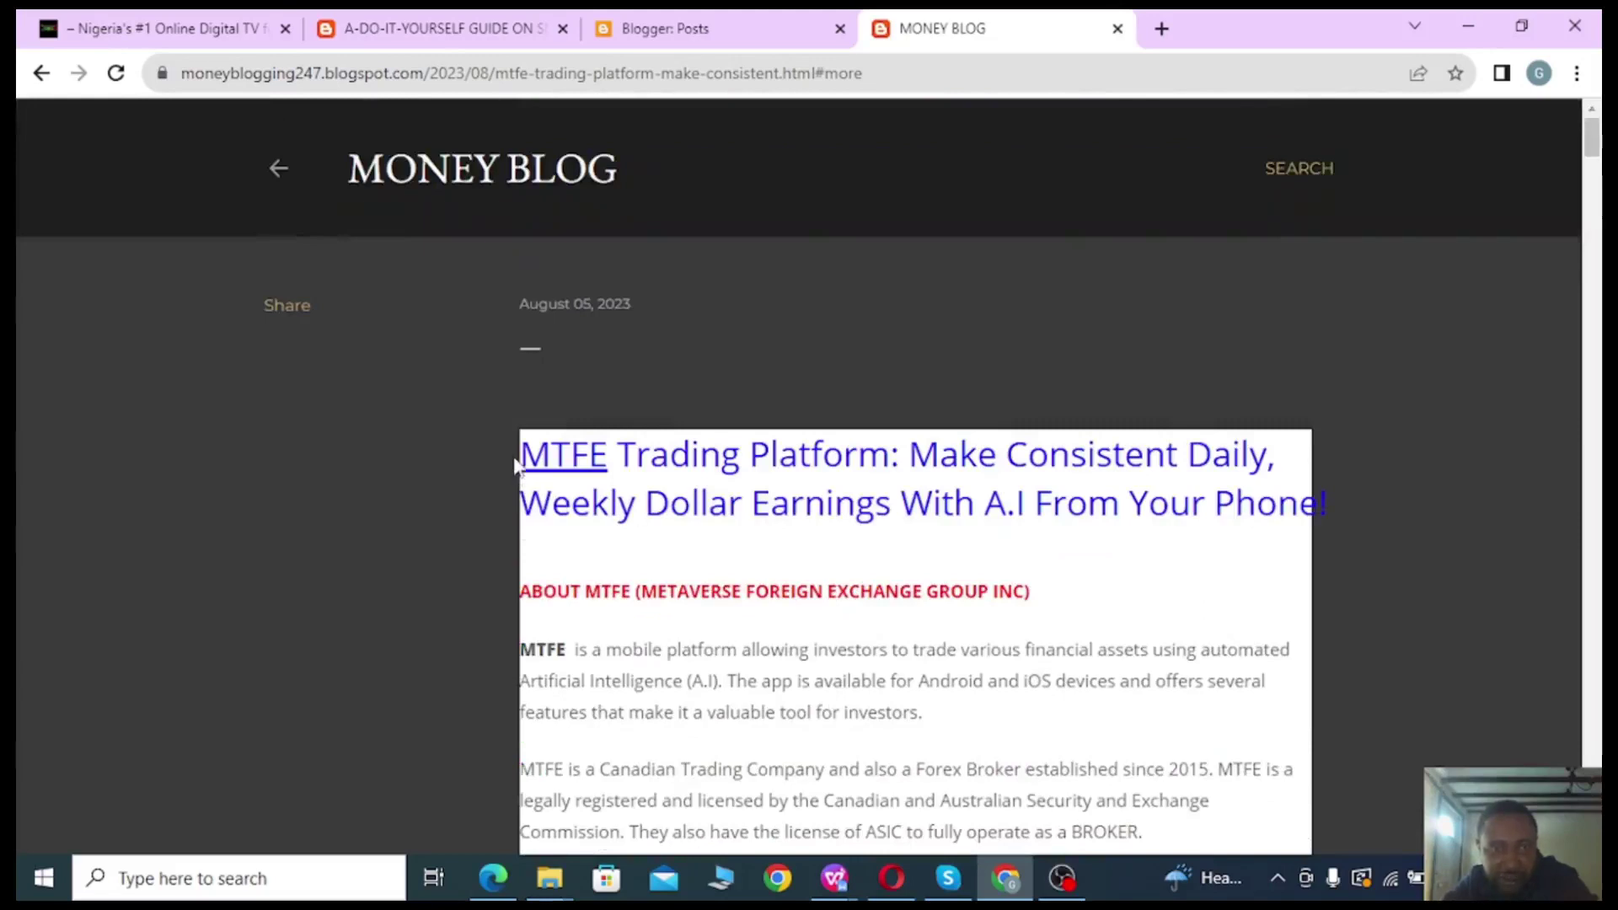
scroll(731, 556, "down", 4)
scroll(737, 556, "down", 18)
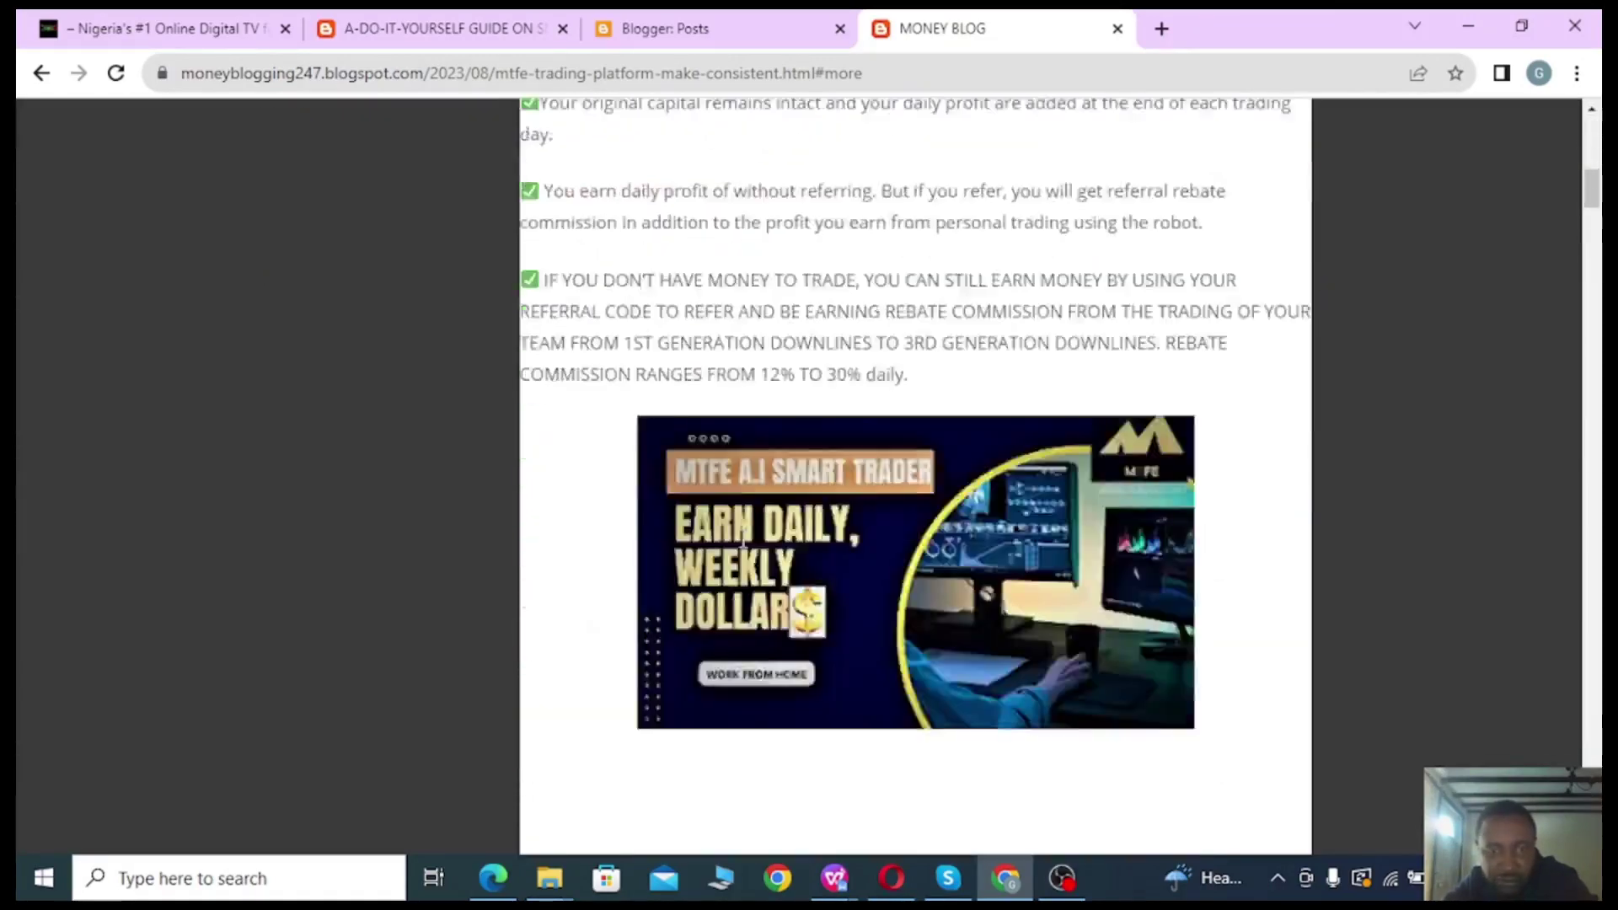
scroll(756, 537, "up", 7)
scroll(756, 536, "up", 4)
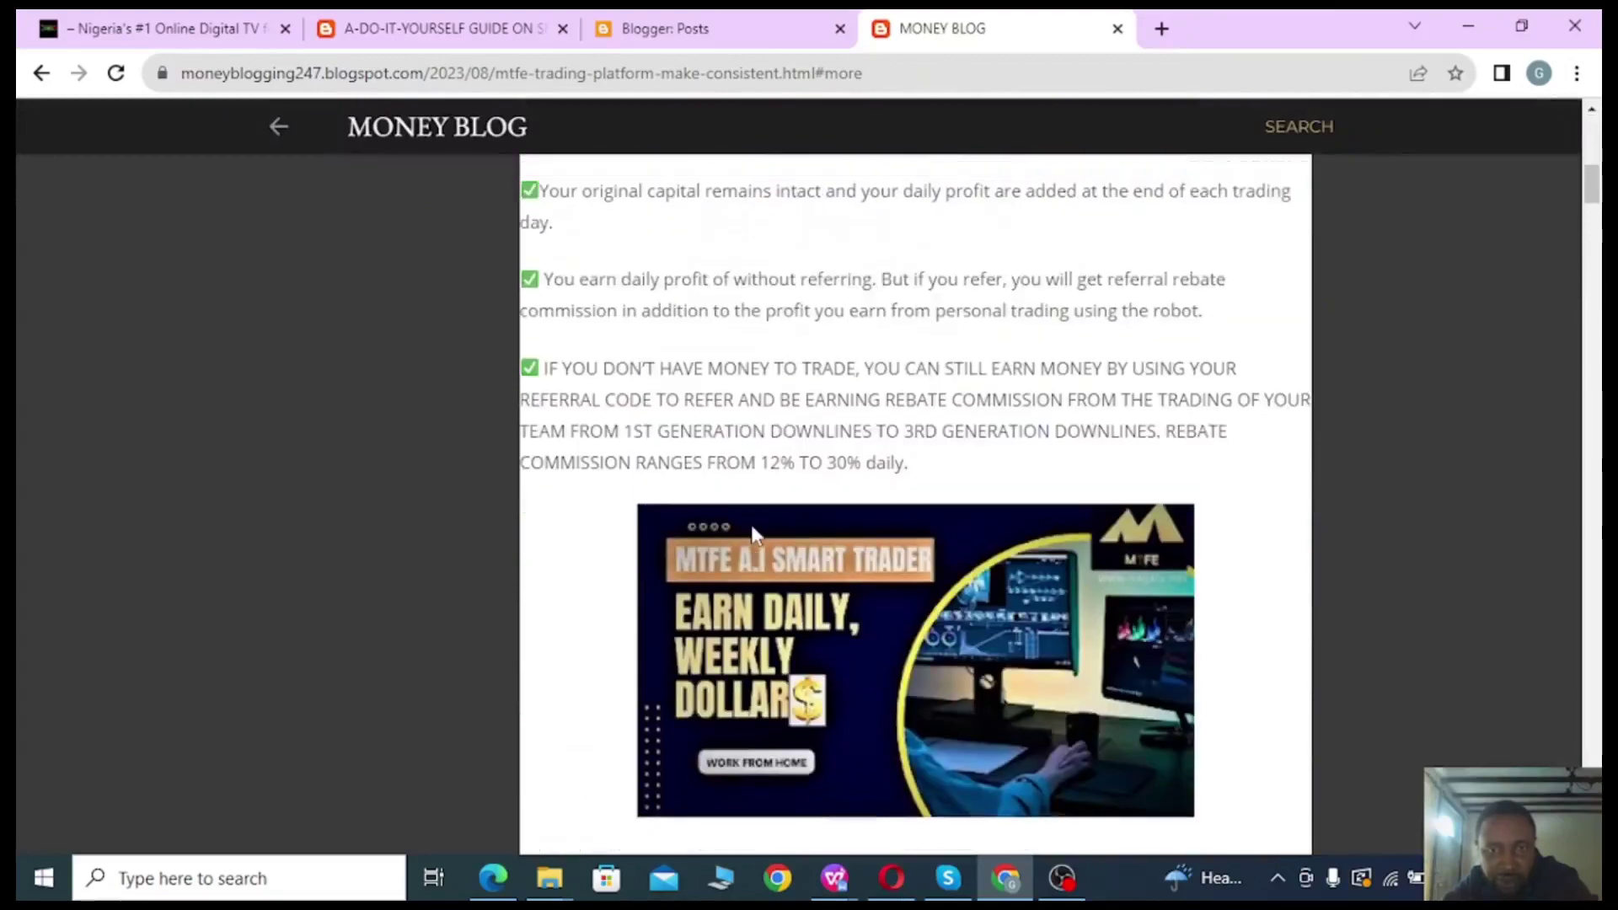
scroll(758, 532, "down", 15)
scroll(761, 529, "down", 20)
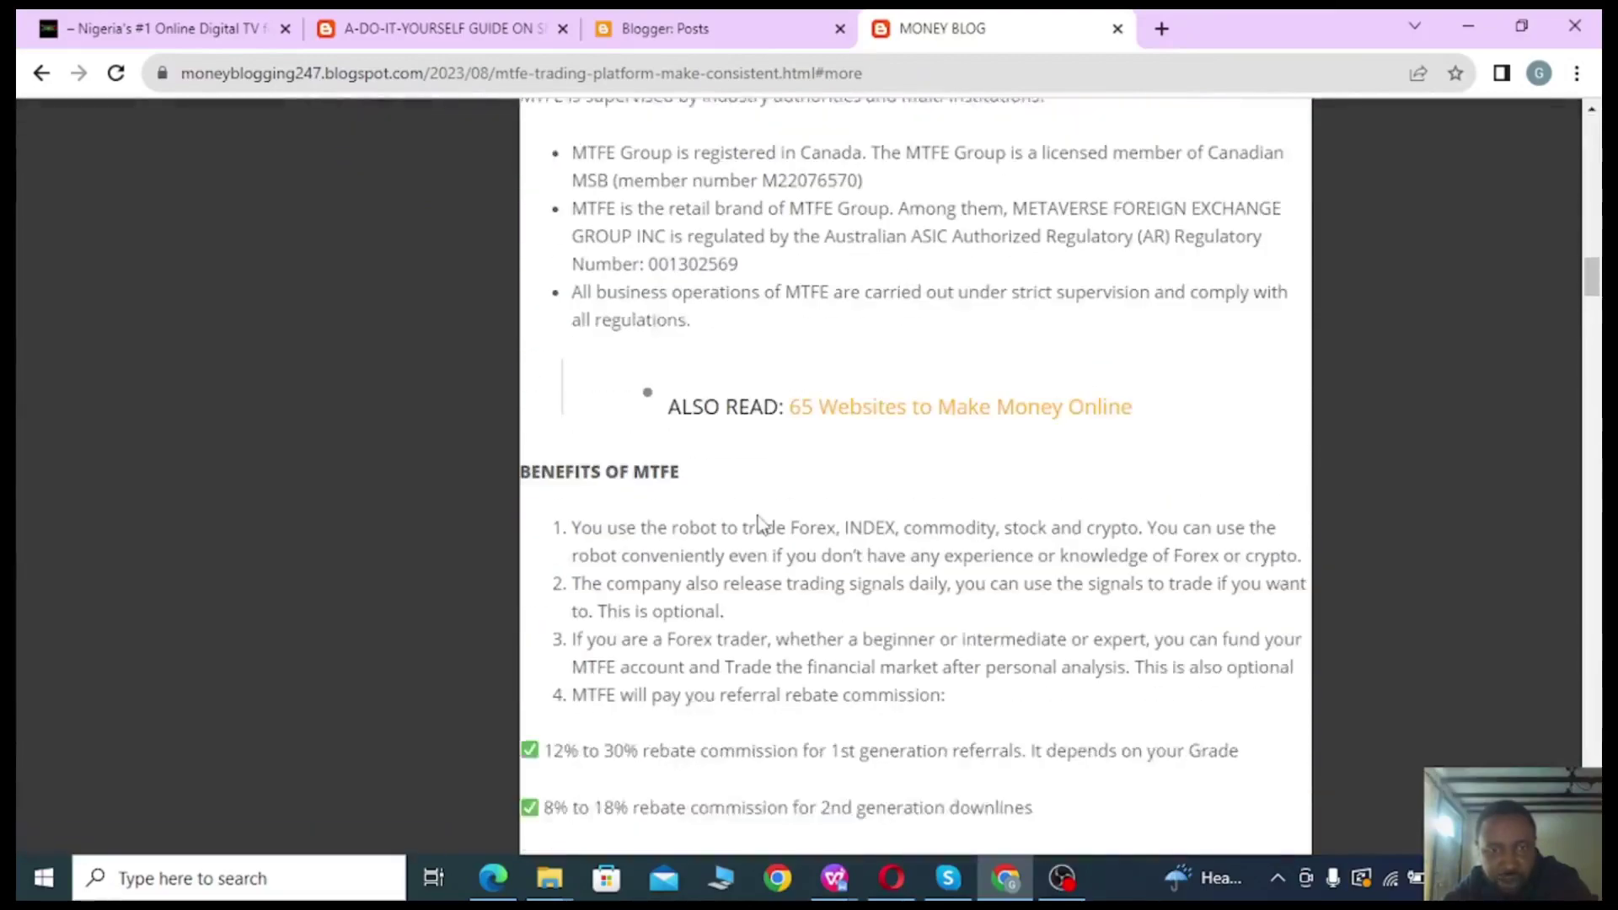
scroll(764, 516, "down", 4)
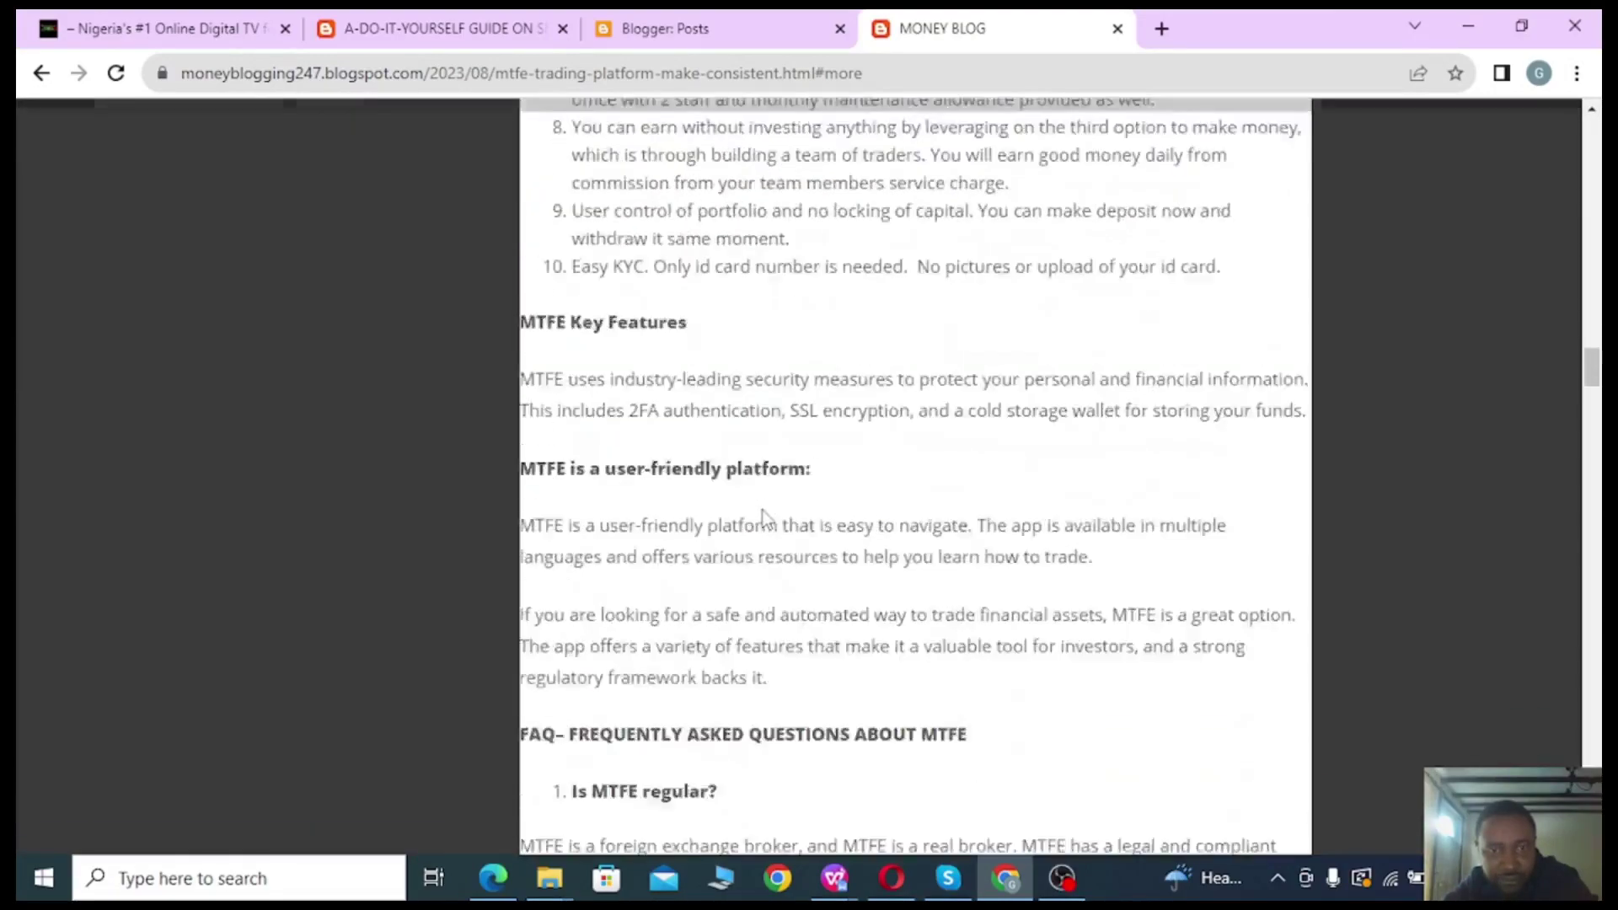
scroll(765, 517, "up", 20)
scroll(765, 517, "up", 20)
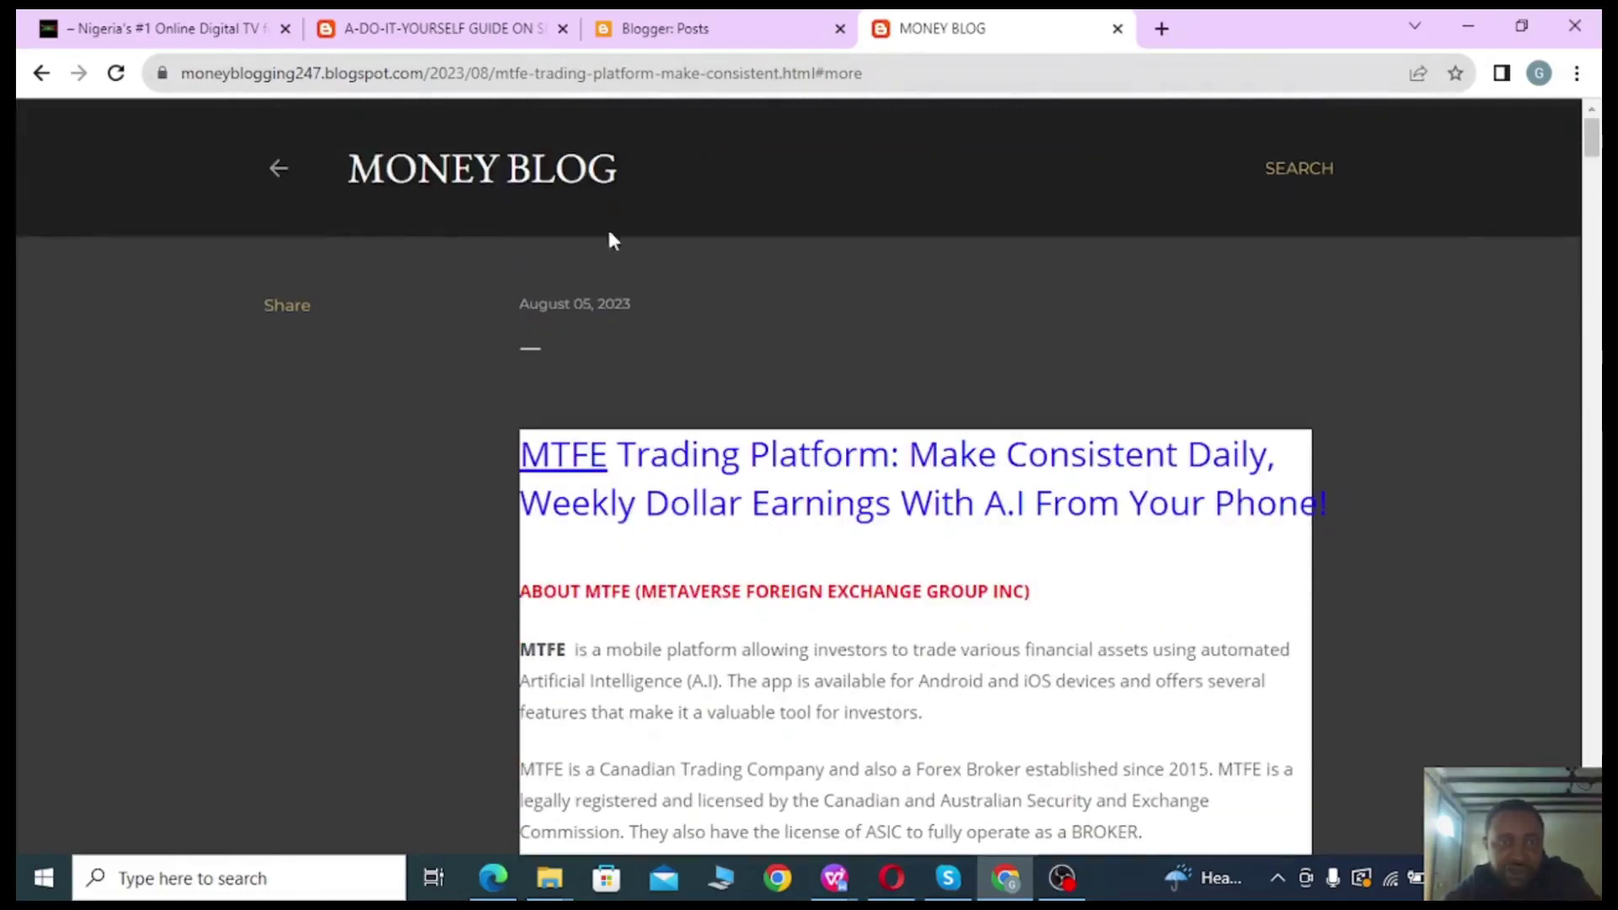
Open the theme gallery in the Blogger dashboard and browse the designs from Contempo through Dynamic Views.
left_click(663, 28)
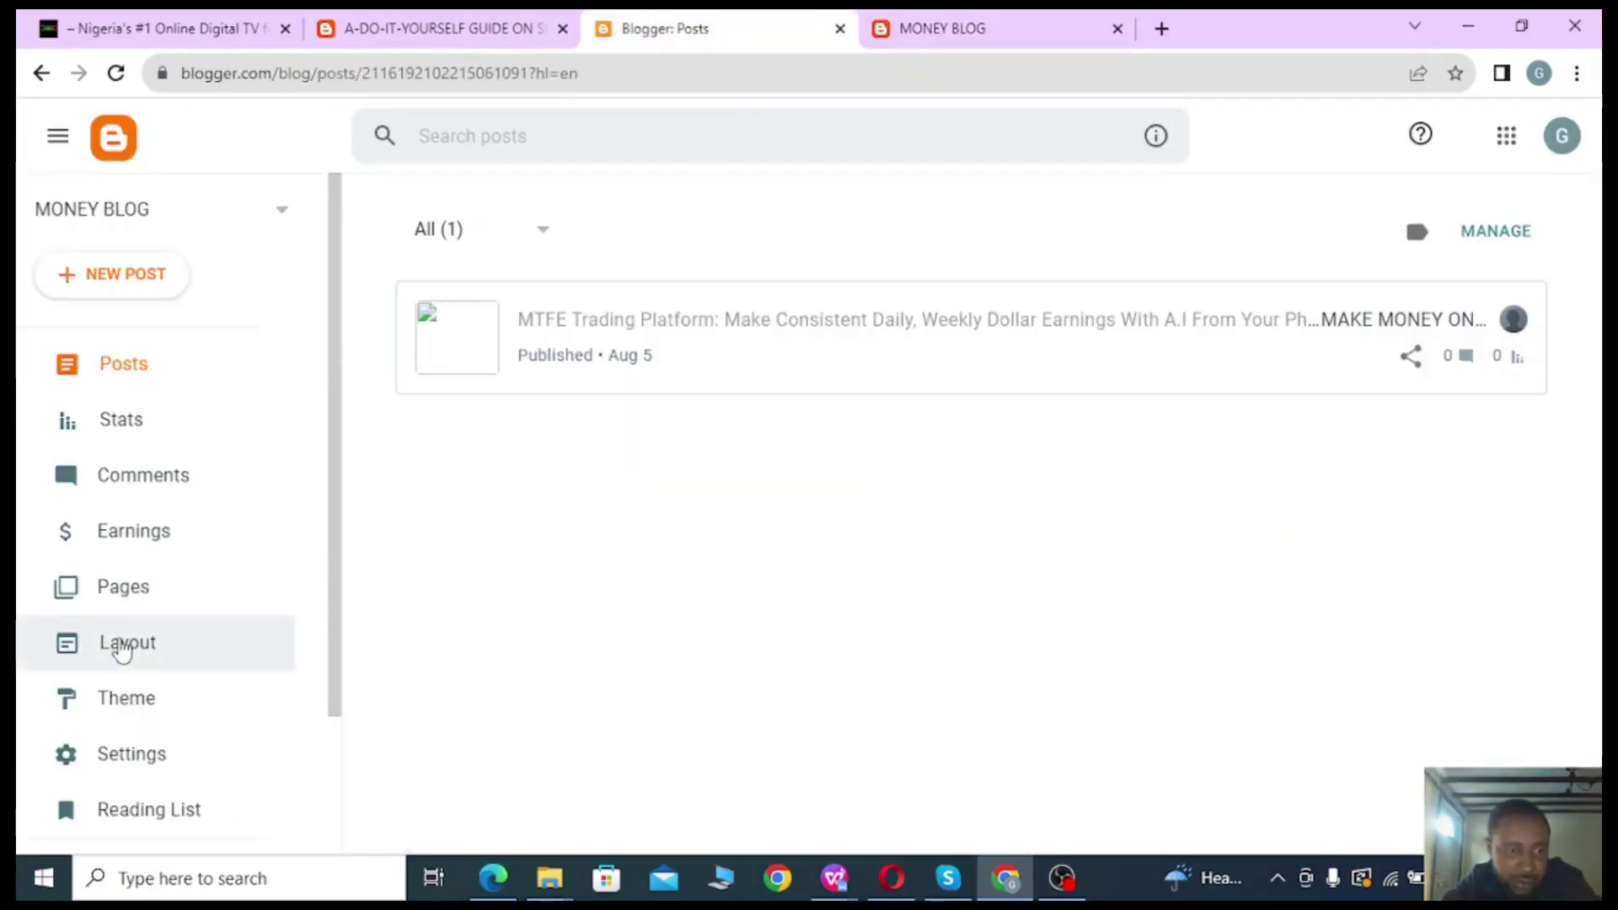
scroll(122, 651, "down", 2)
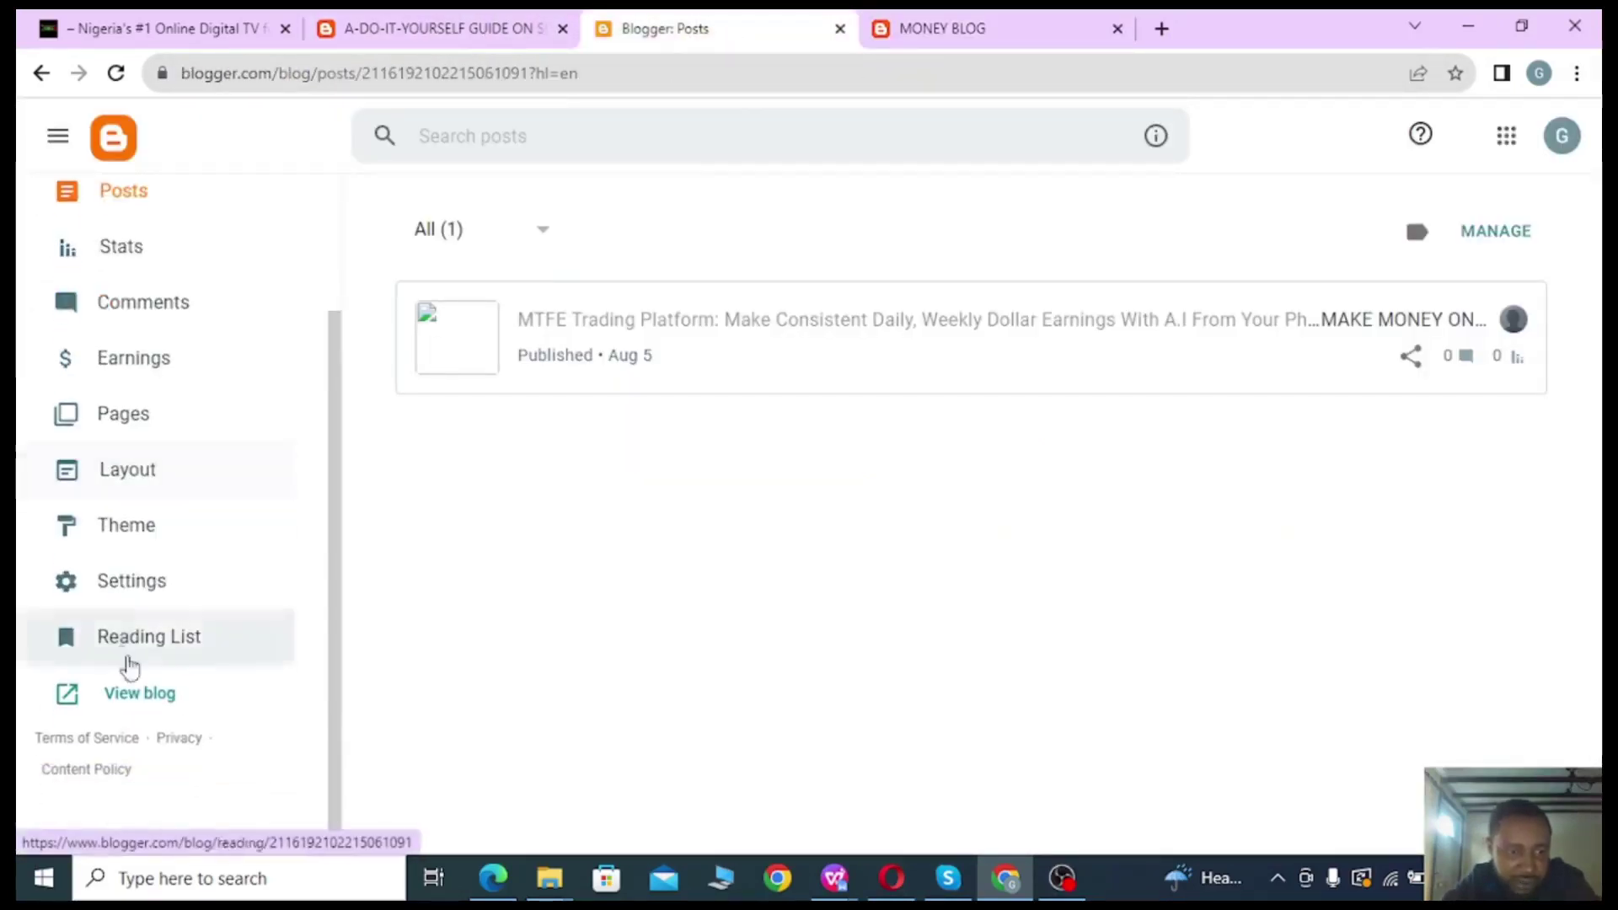
left_click(119, 536)
scroll(1133, 619, "down", 1)
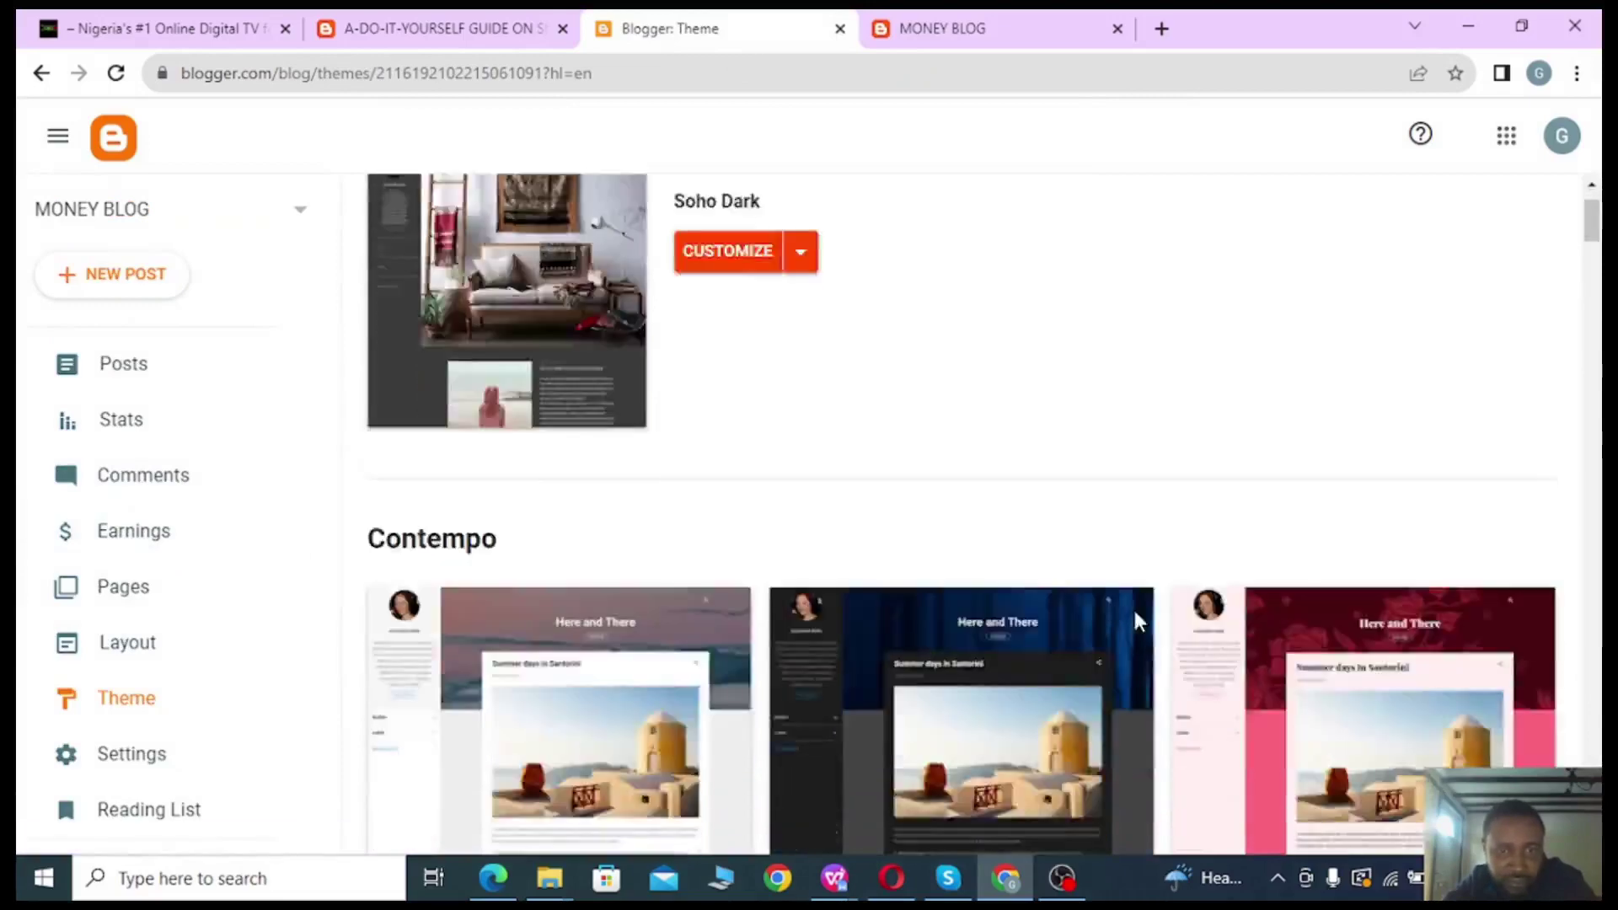
scroll(1133, 621, "down", 5)
scroll(902, 700, "down", 8)
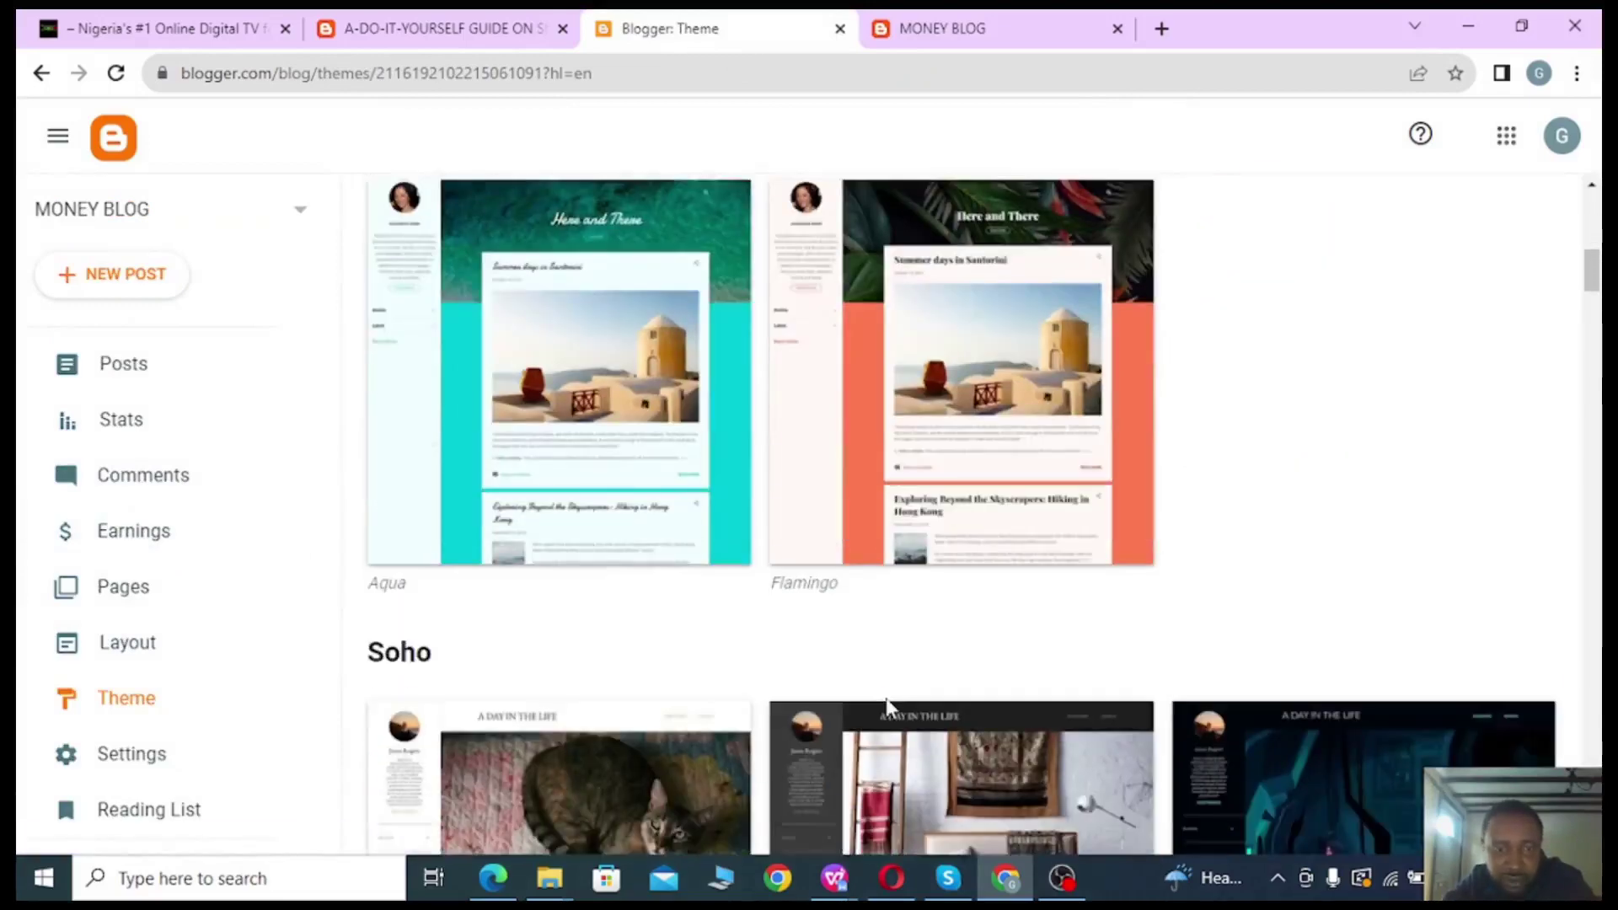
scroll(903, 681, "down", 19)
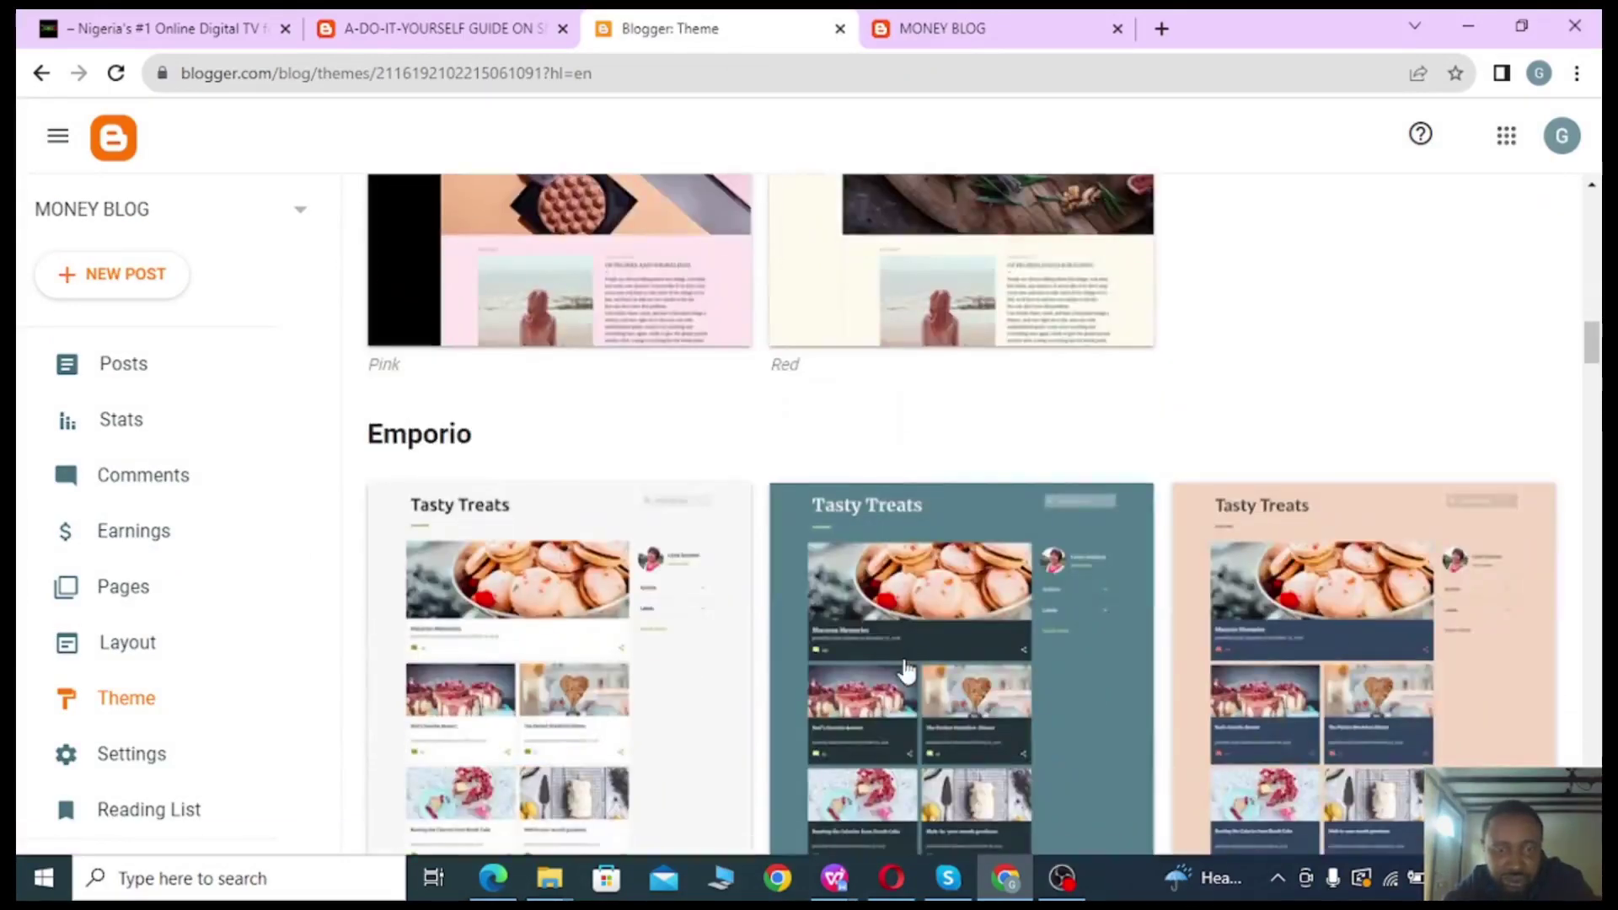
scroll(910, 666, "down", 6)
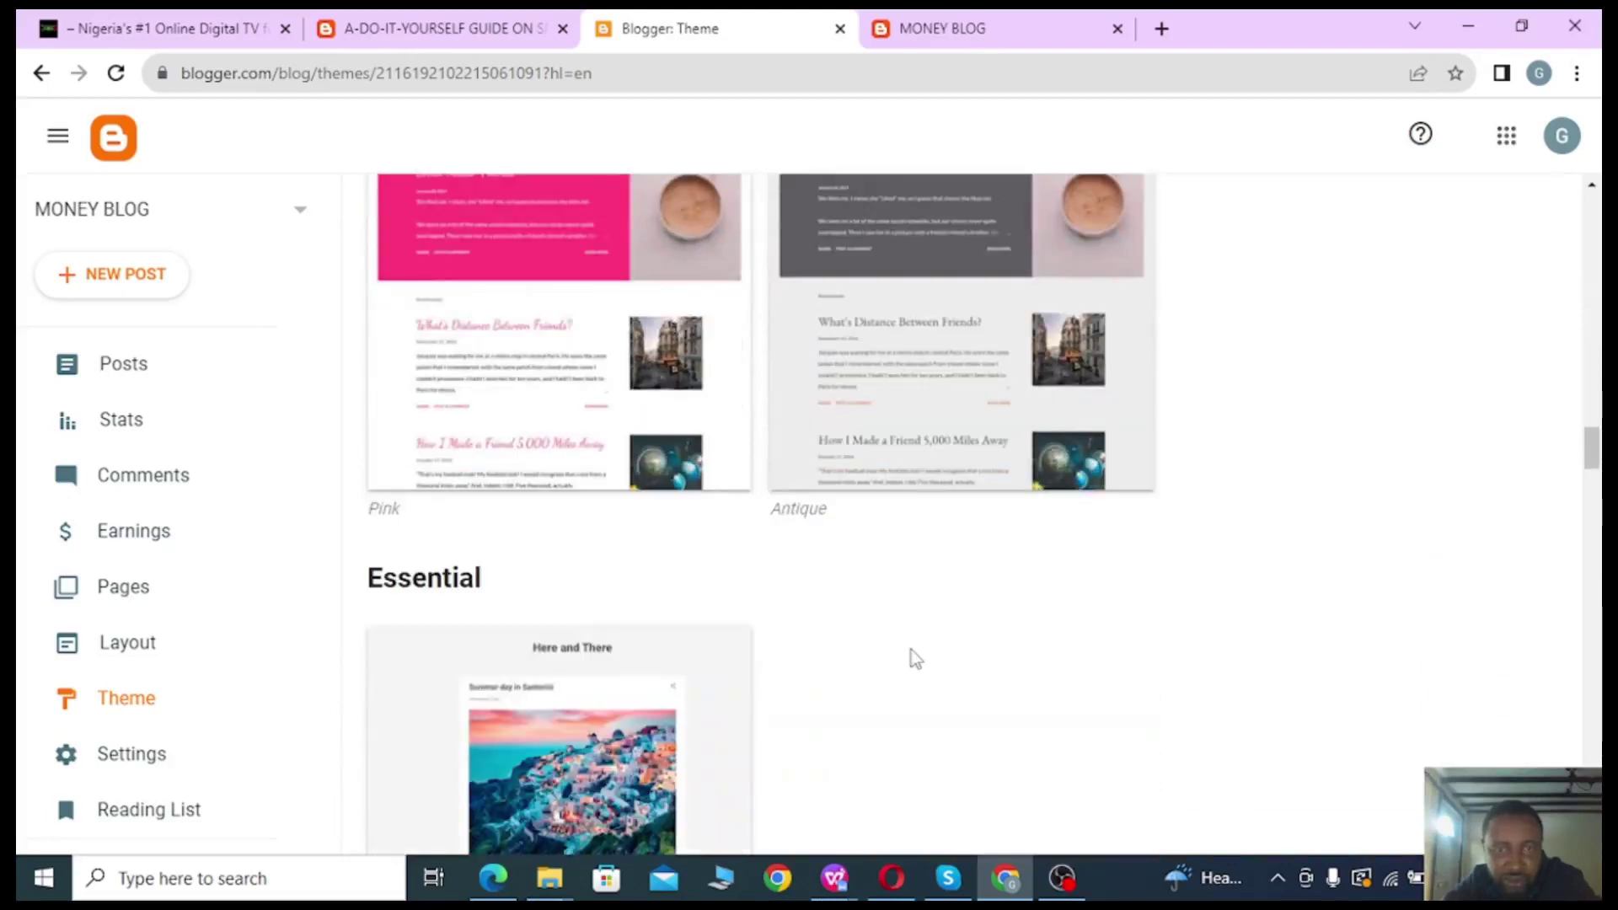
scroll(912, 650, "down", 6)
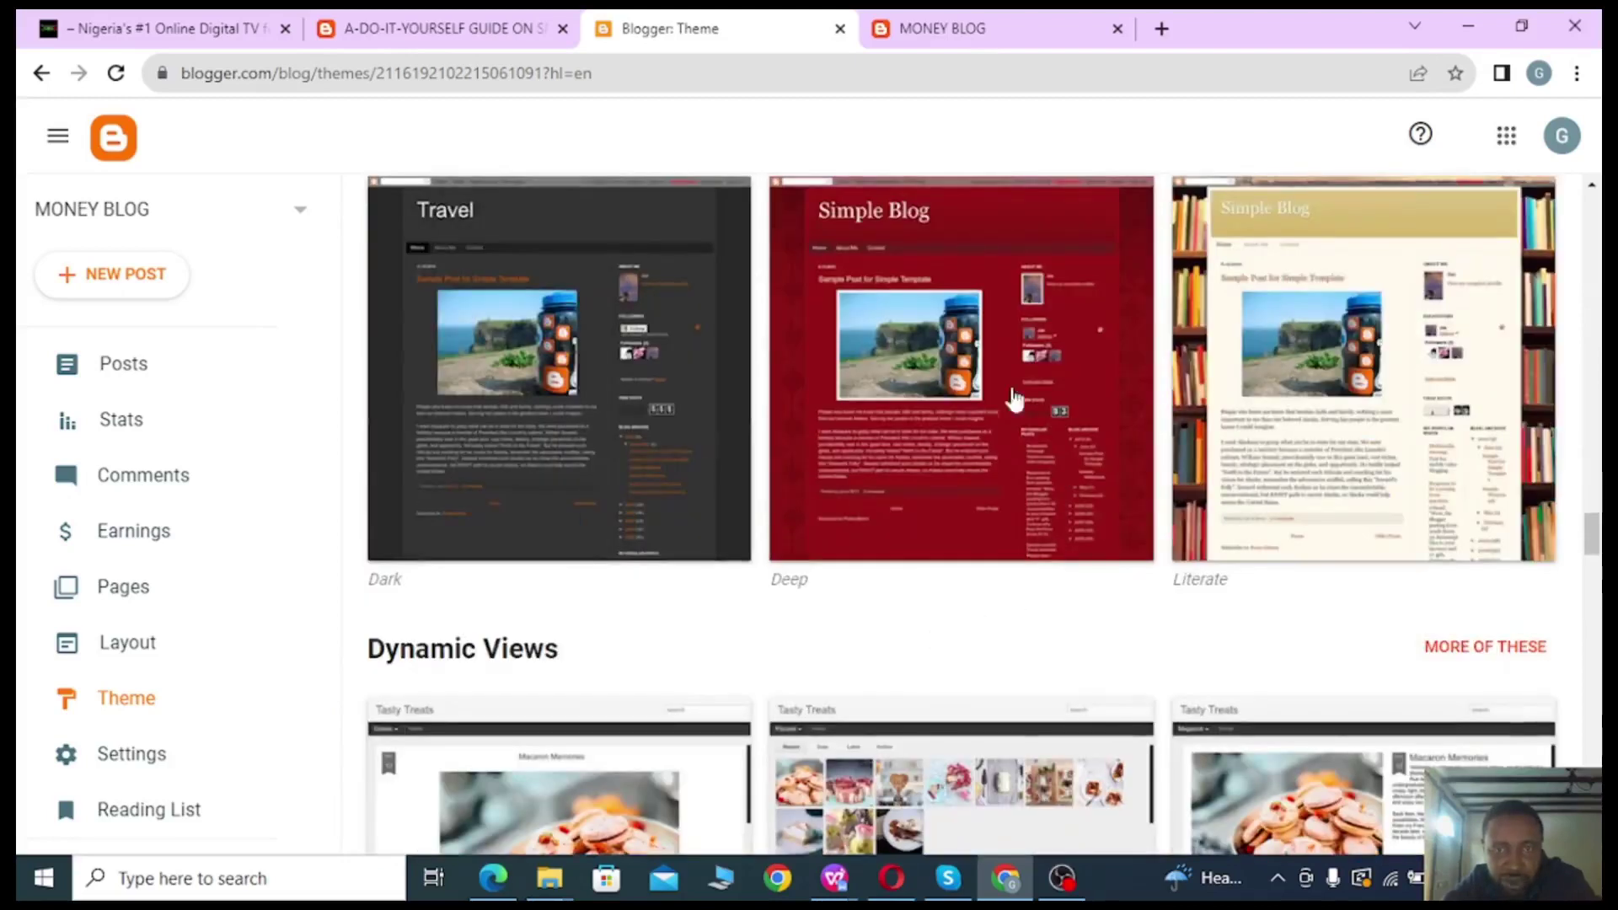
Choose the red Simple Deep theme and apply it to the blog.
left_click(898, 361)
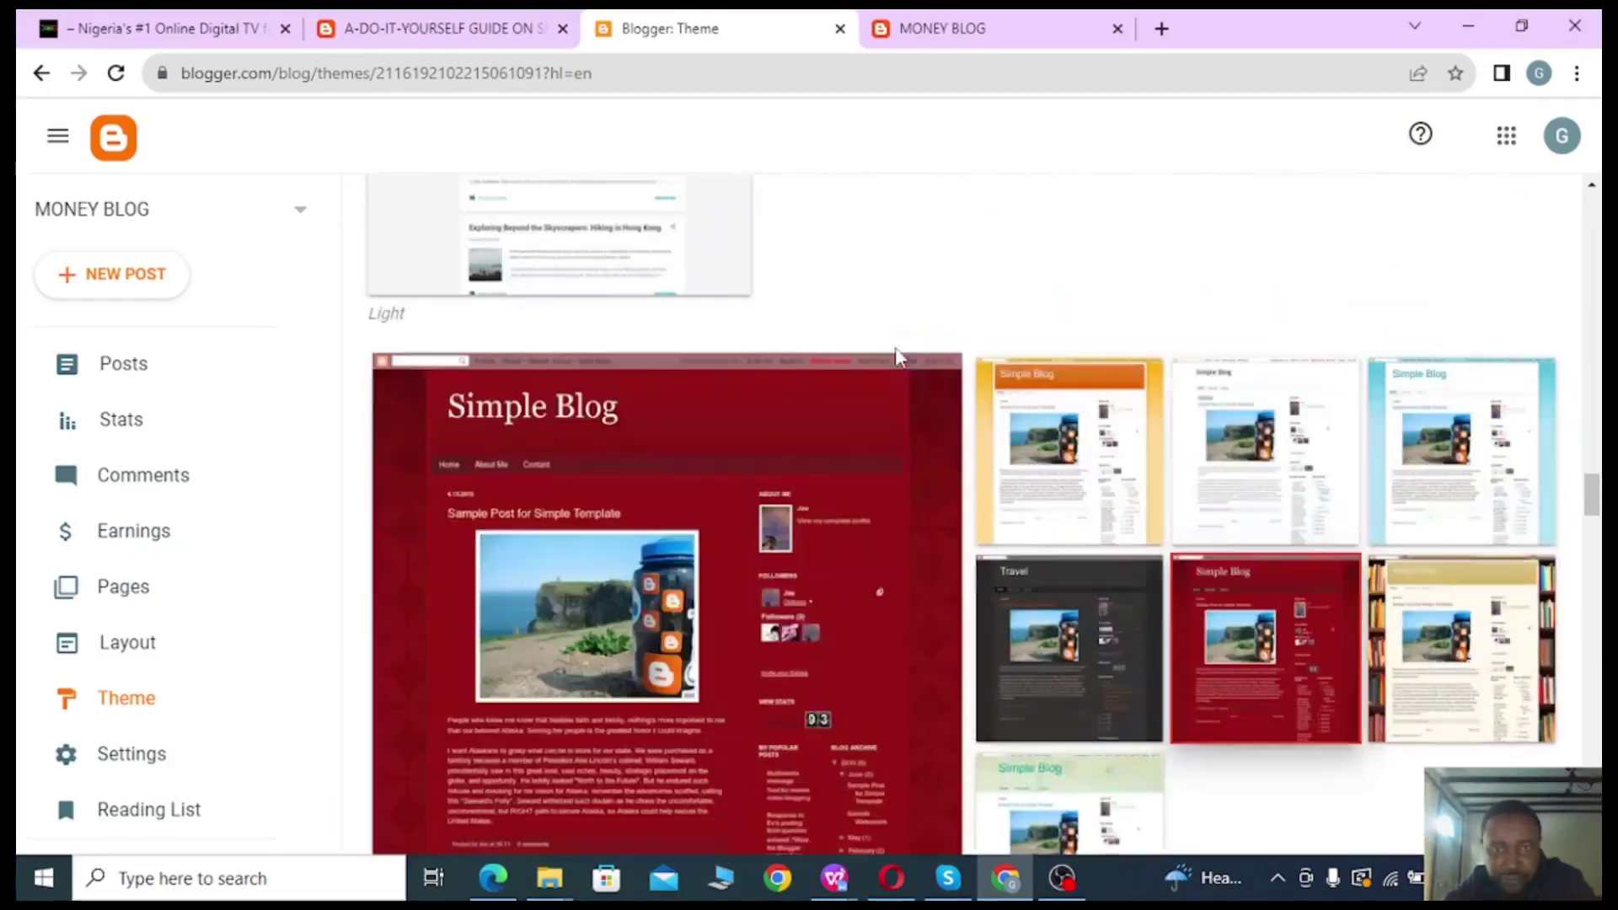
scroll(984, 471, "down", 5)
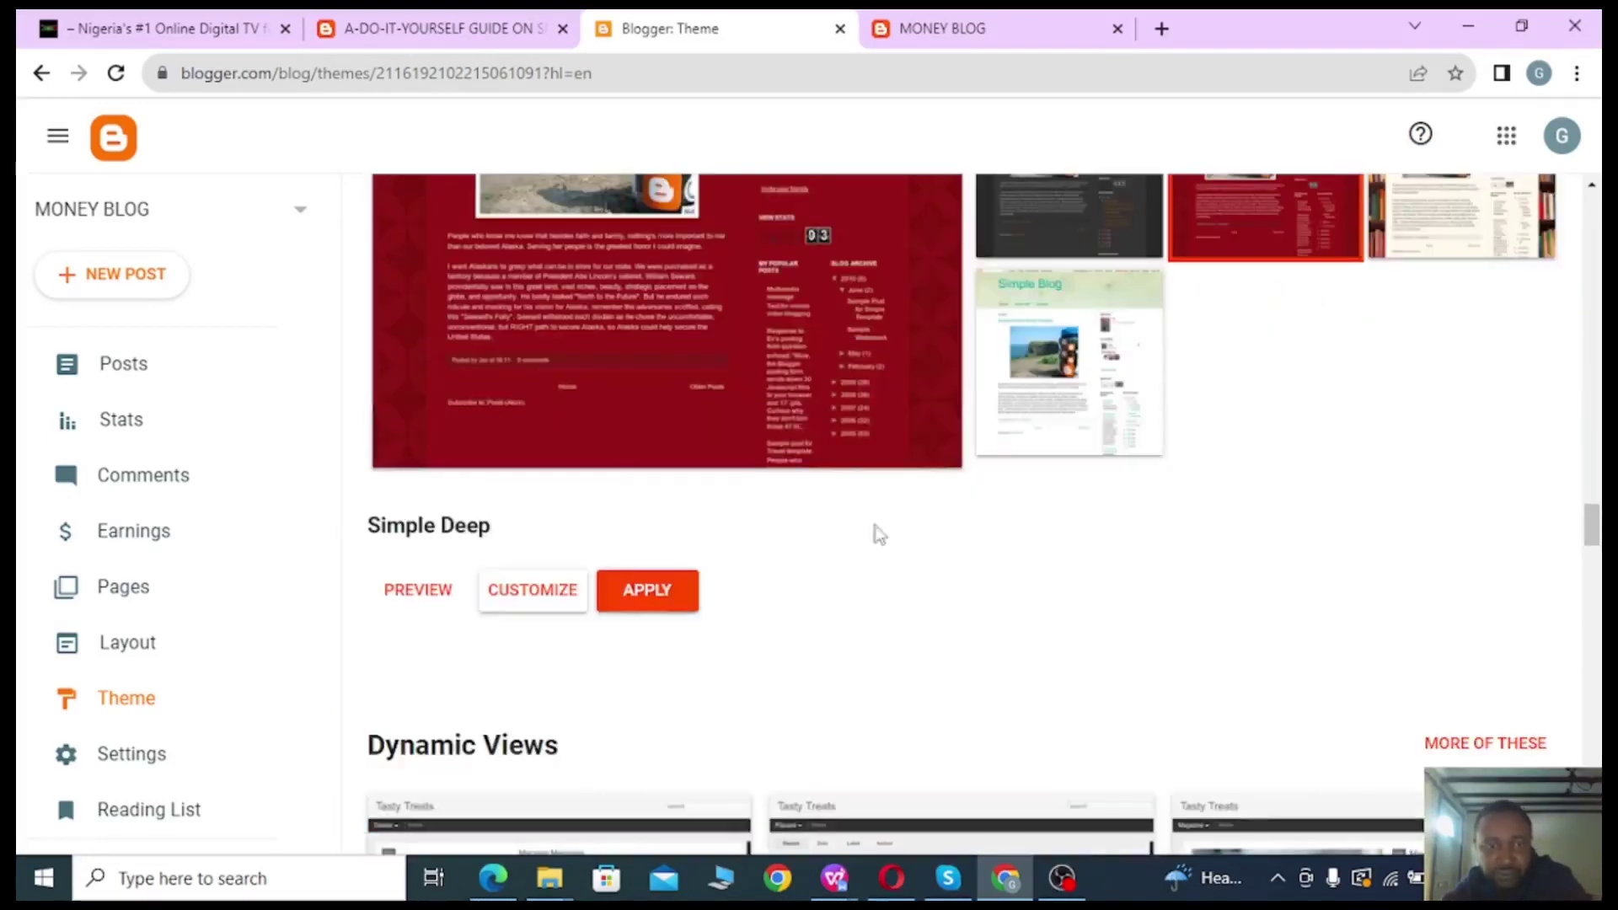
left_click(645, 594)
left_click(973, 548)
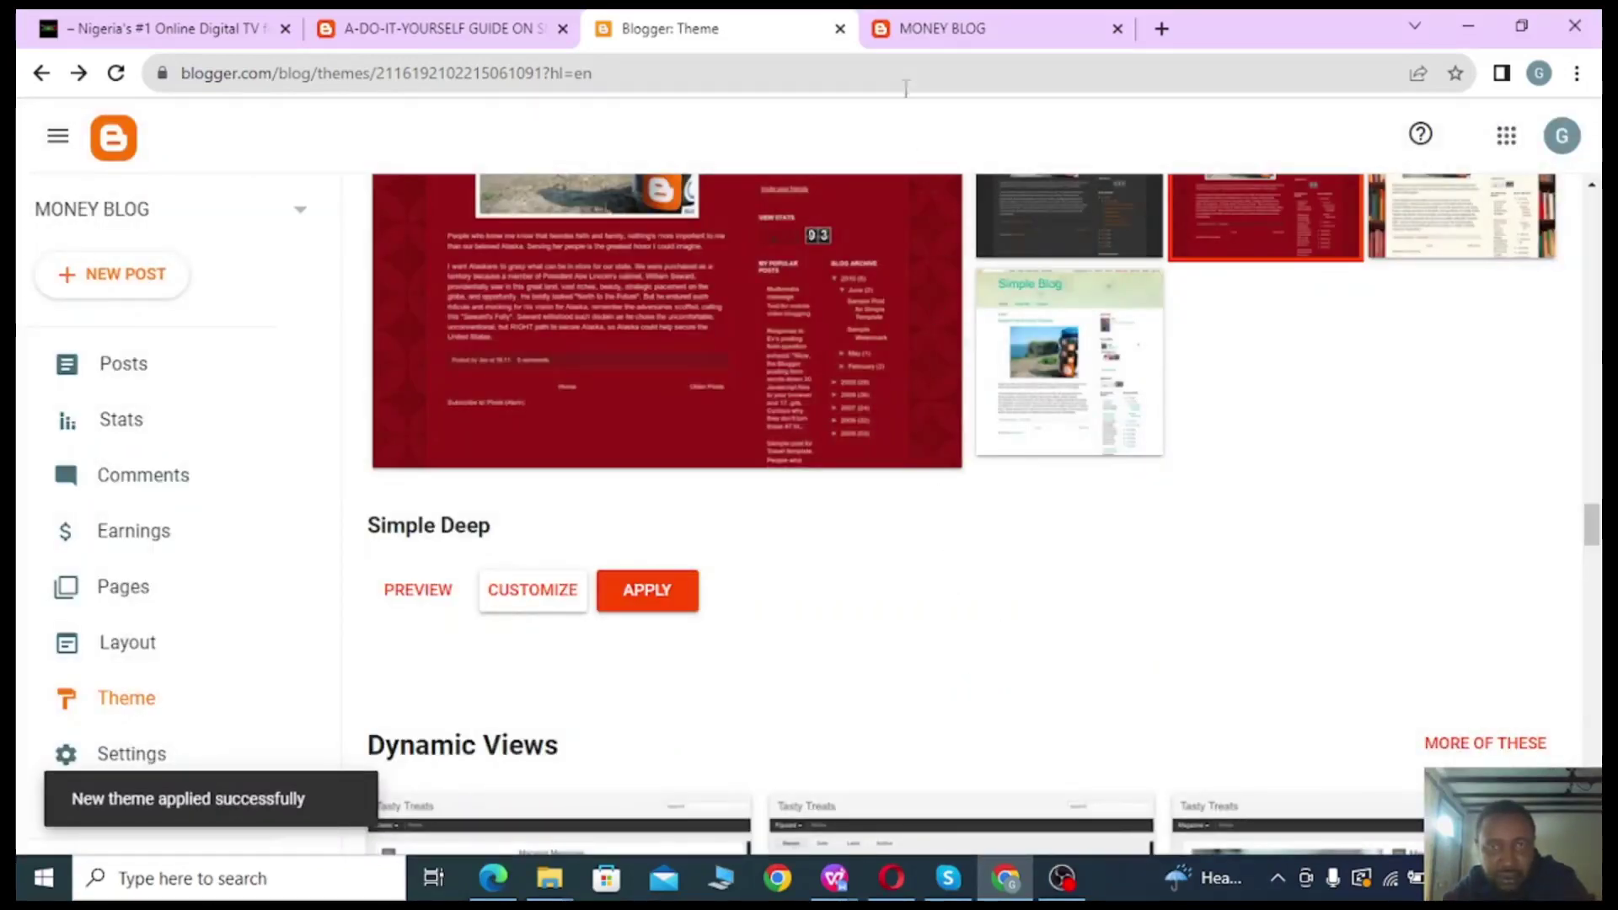
Reload the live MTFE article page and examine how its header, text and sidebar look in the new theme.
left_click(928, 32)
left_click(116, 73)
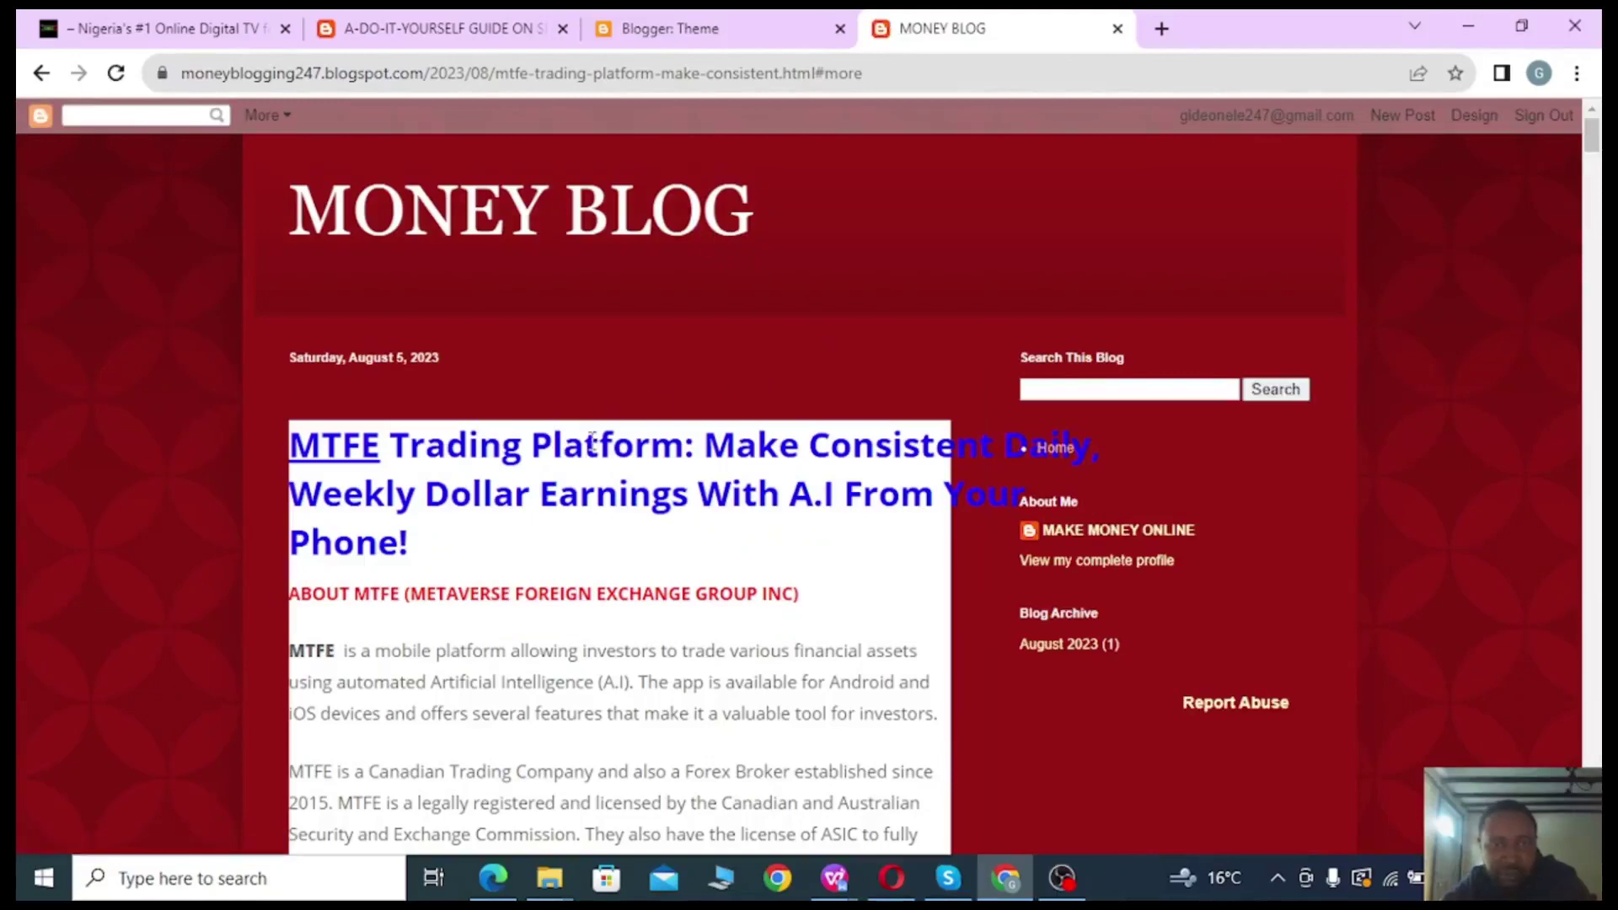
scroll(518, 438, "down", 15)
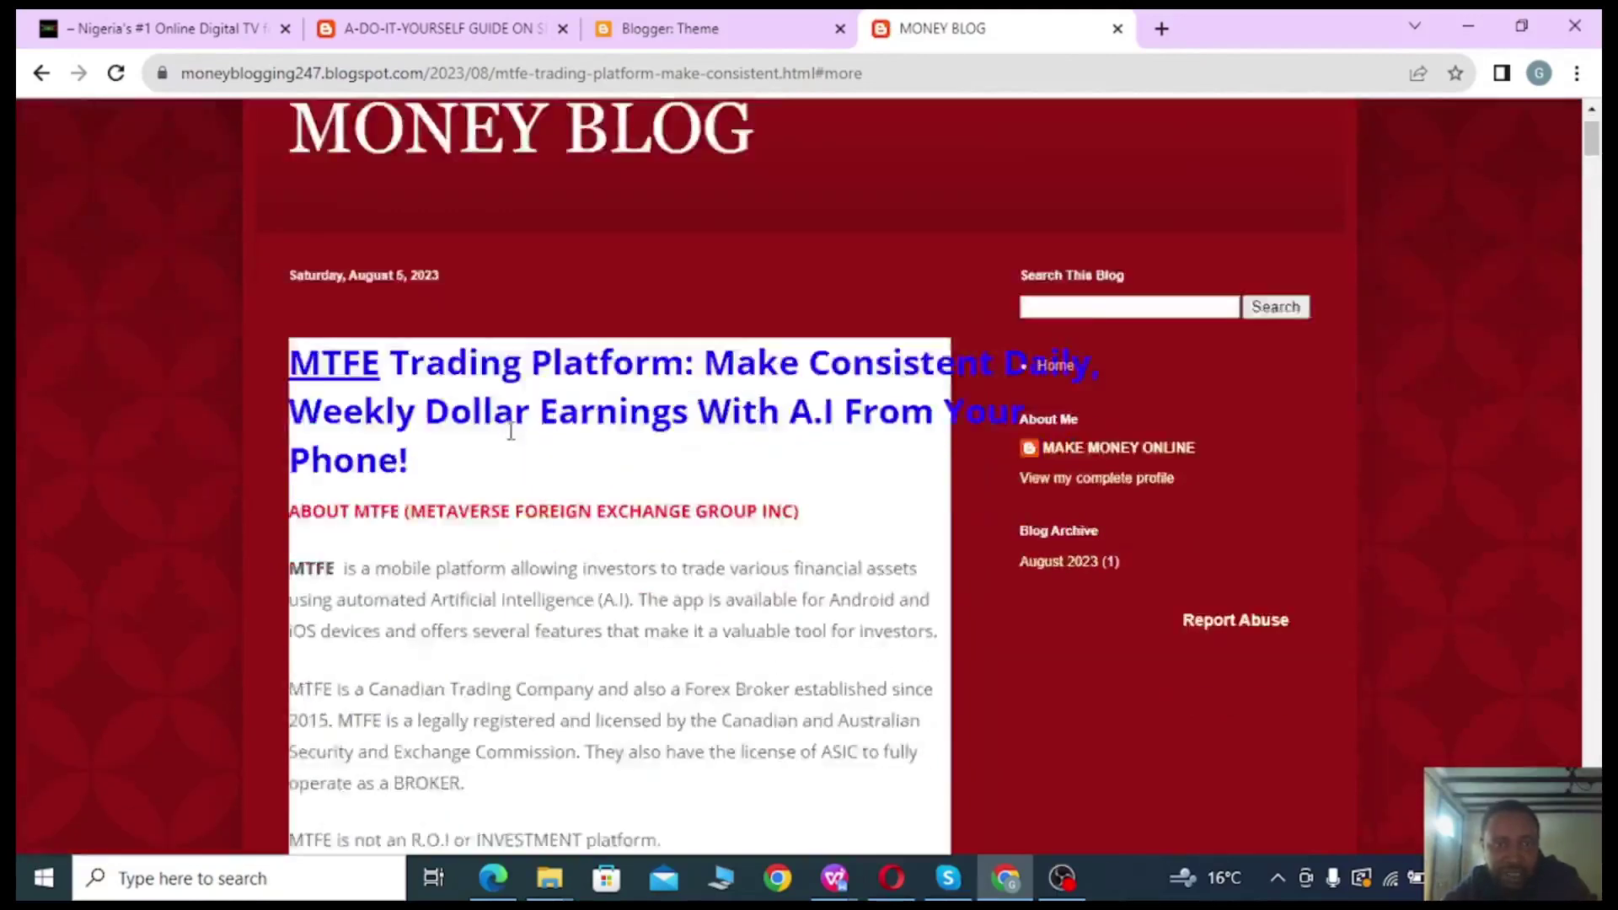
scroll(518, 439, "up", 15)
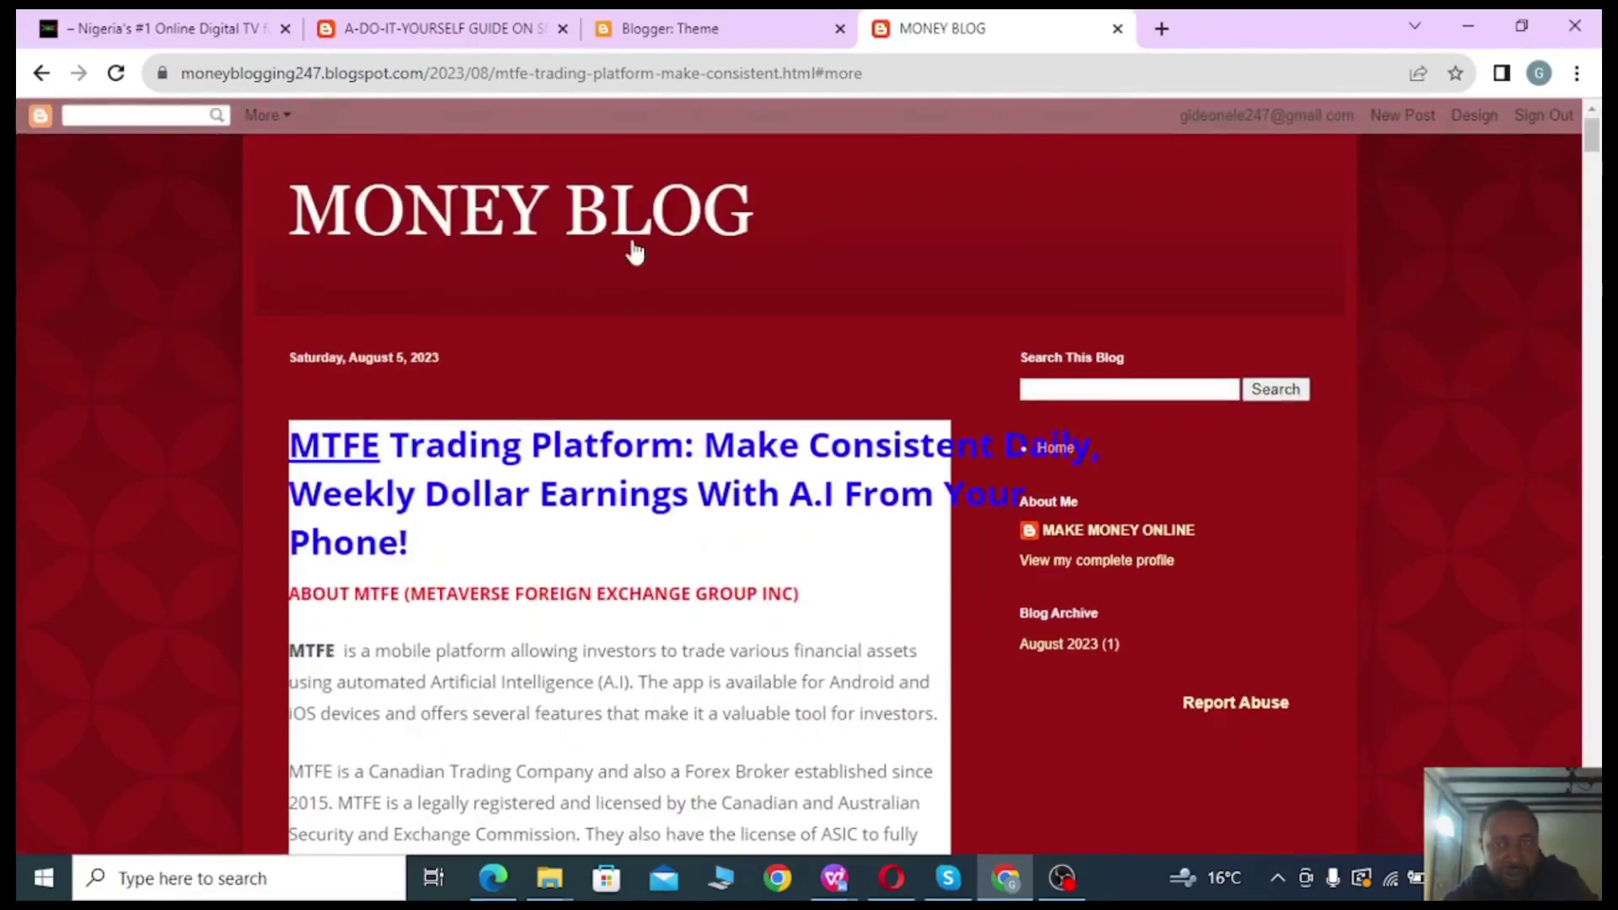
Open the live MONEY BLOG homepage and review the MTFE post's heading, bullet points and image in the red theme.
left_click(438, 213)
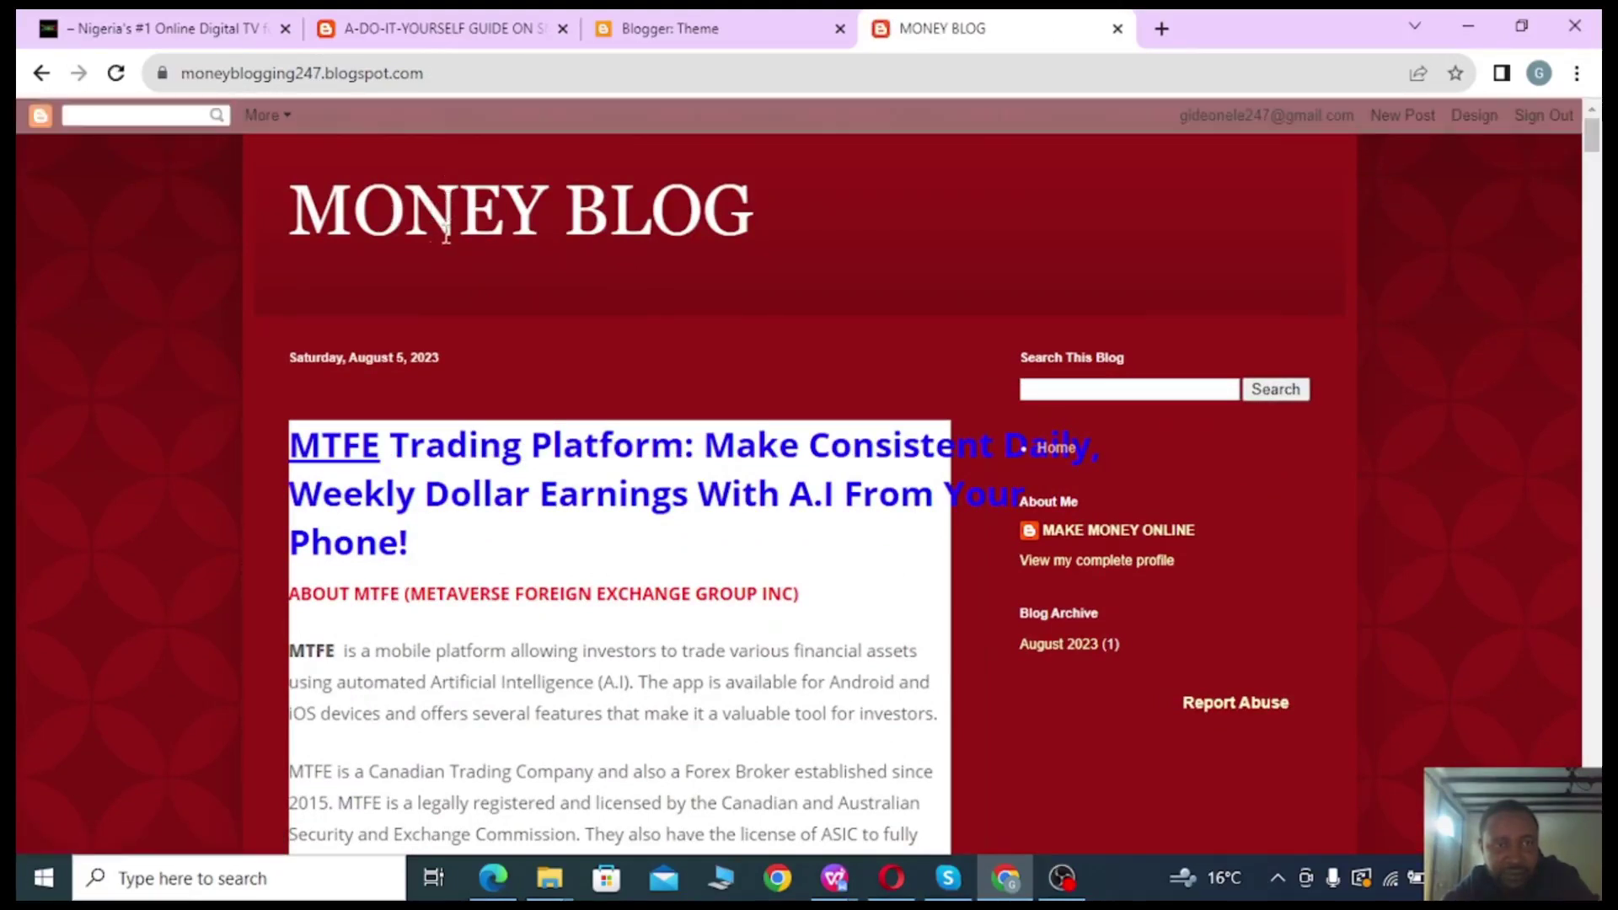
scroll(553, 282, "down", 15)
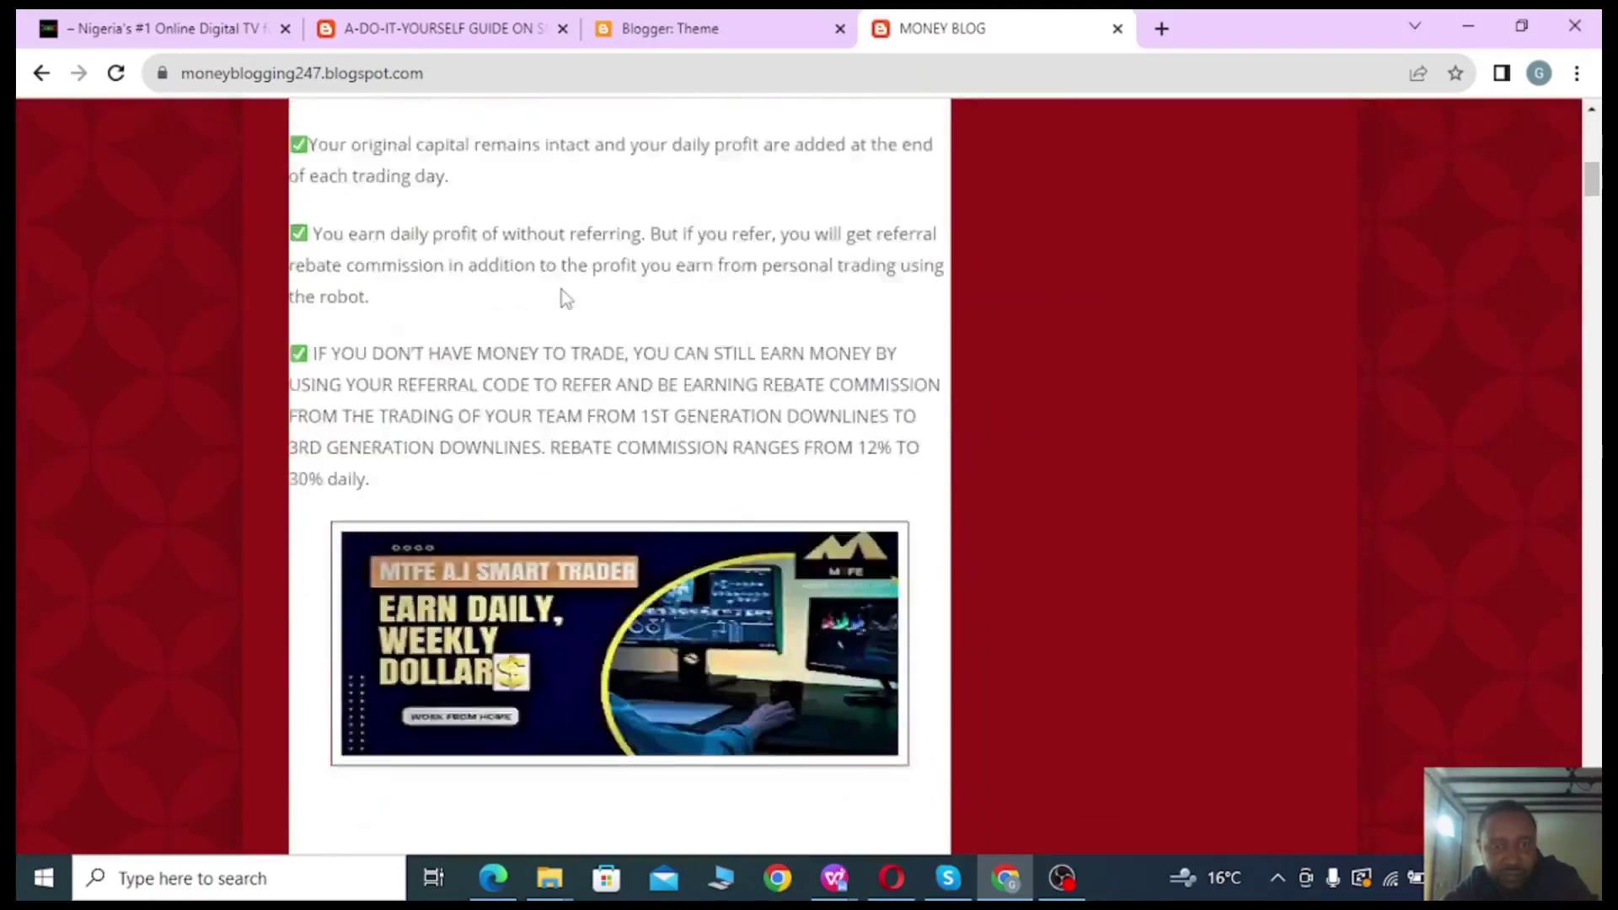
scroll(573, 303, "up", 15)
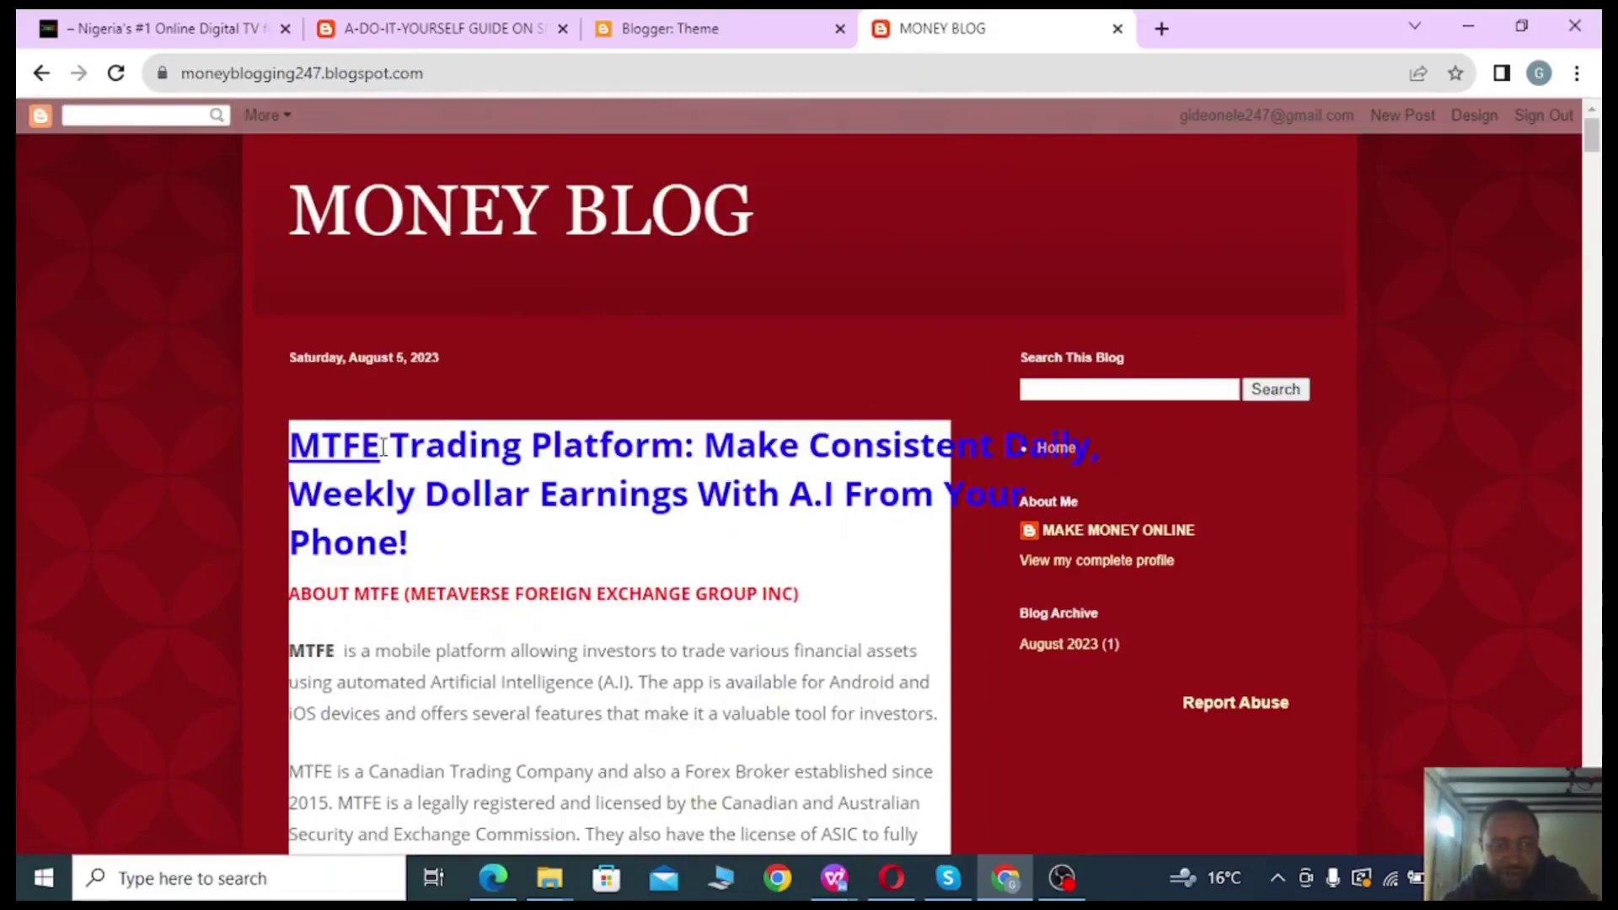
scroll(429, 362, "down", 20)
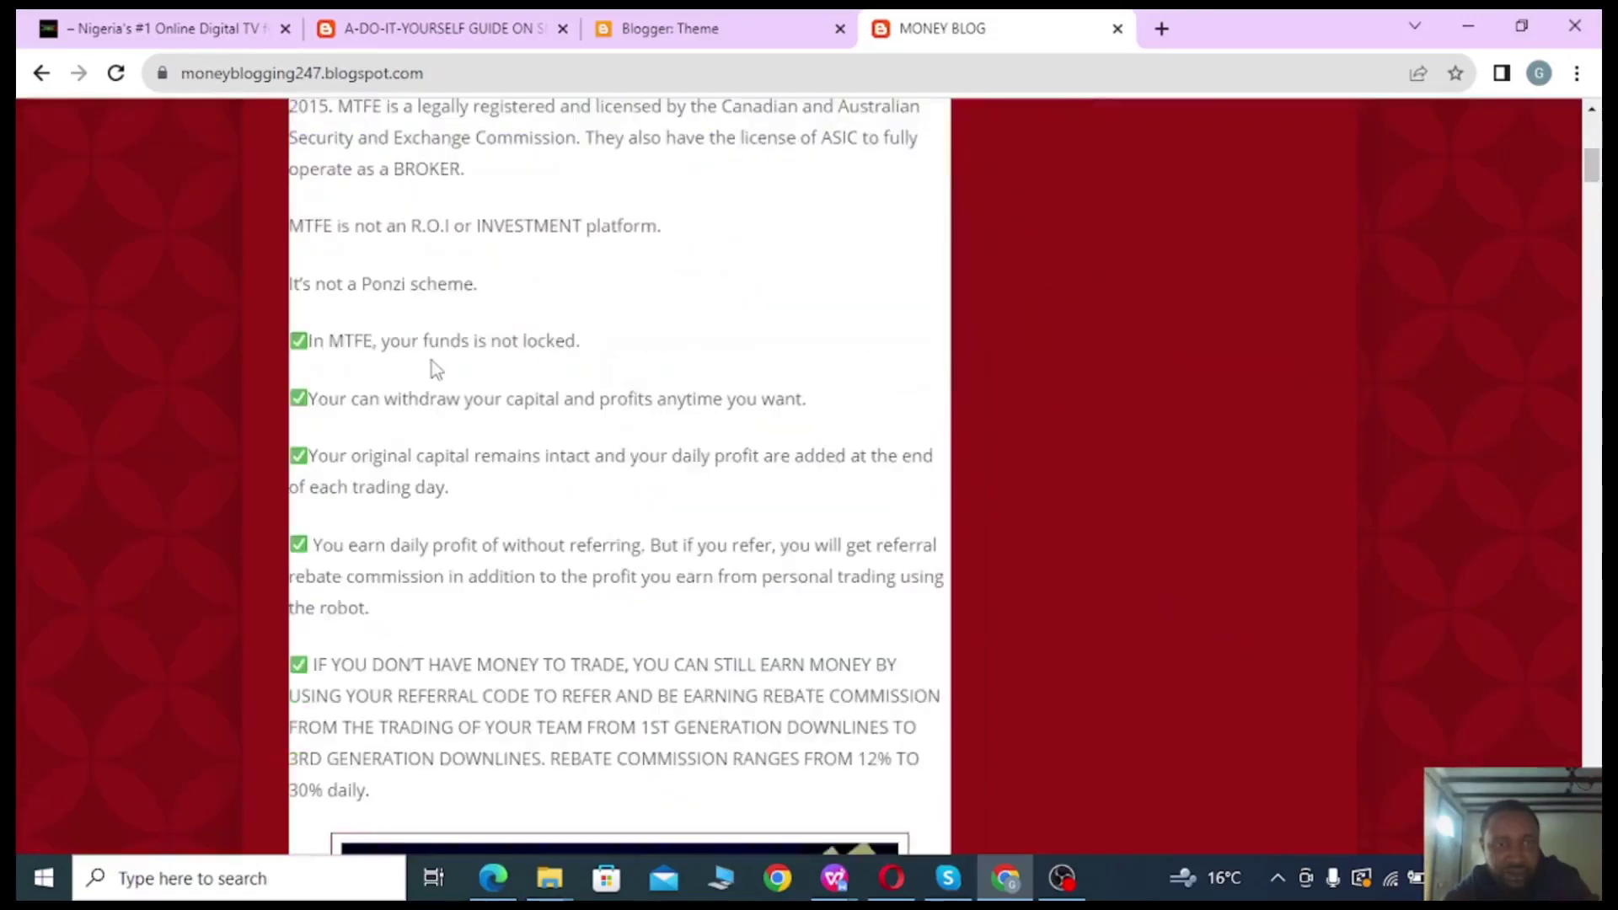
scroll(468, 383, "down", 5)
scroll(484, 382, "up", 20)
scroll(495, 381, "up", 15)
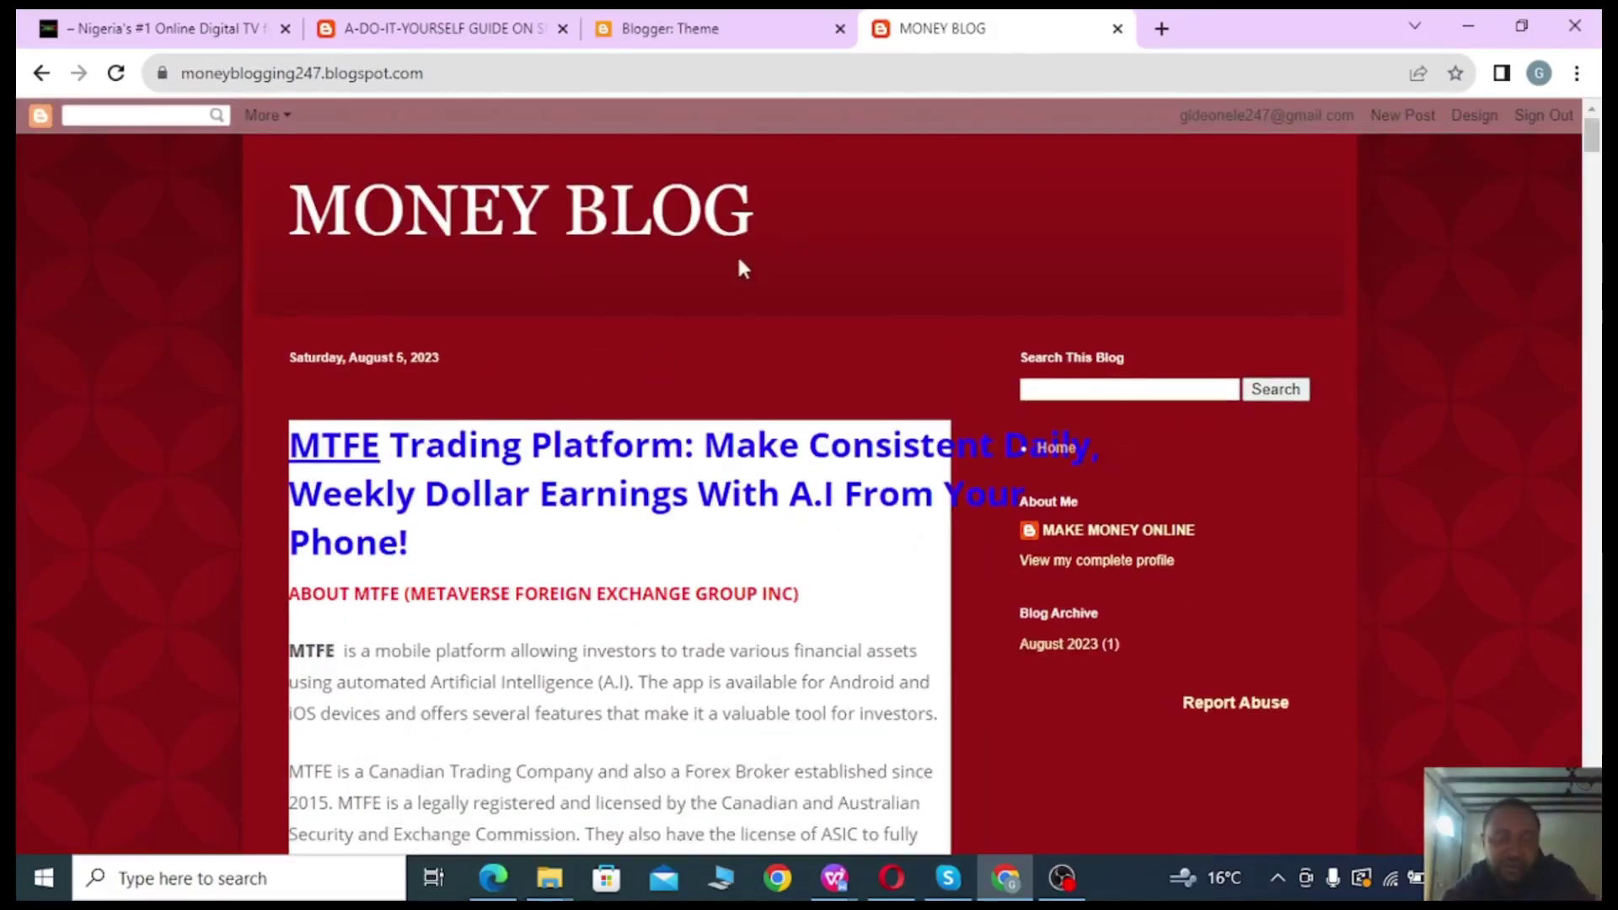
Return to the Blogger dashboard and look over its blog management sections, from Posts to View blog.
left_click(627, 34)
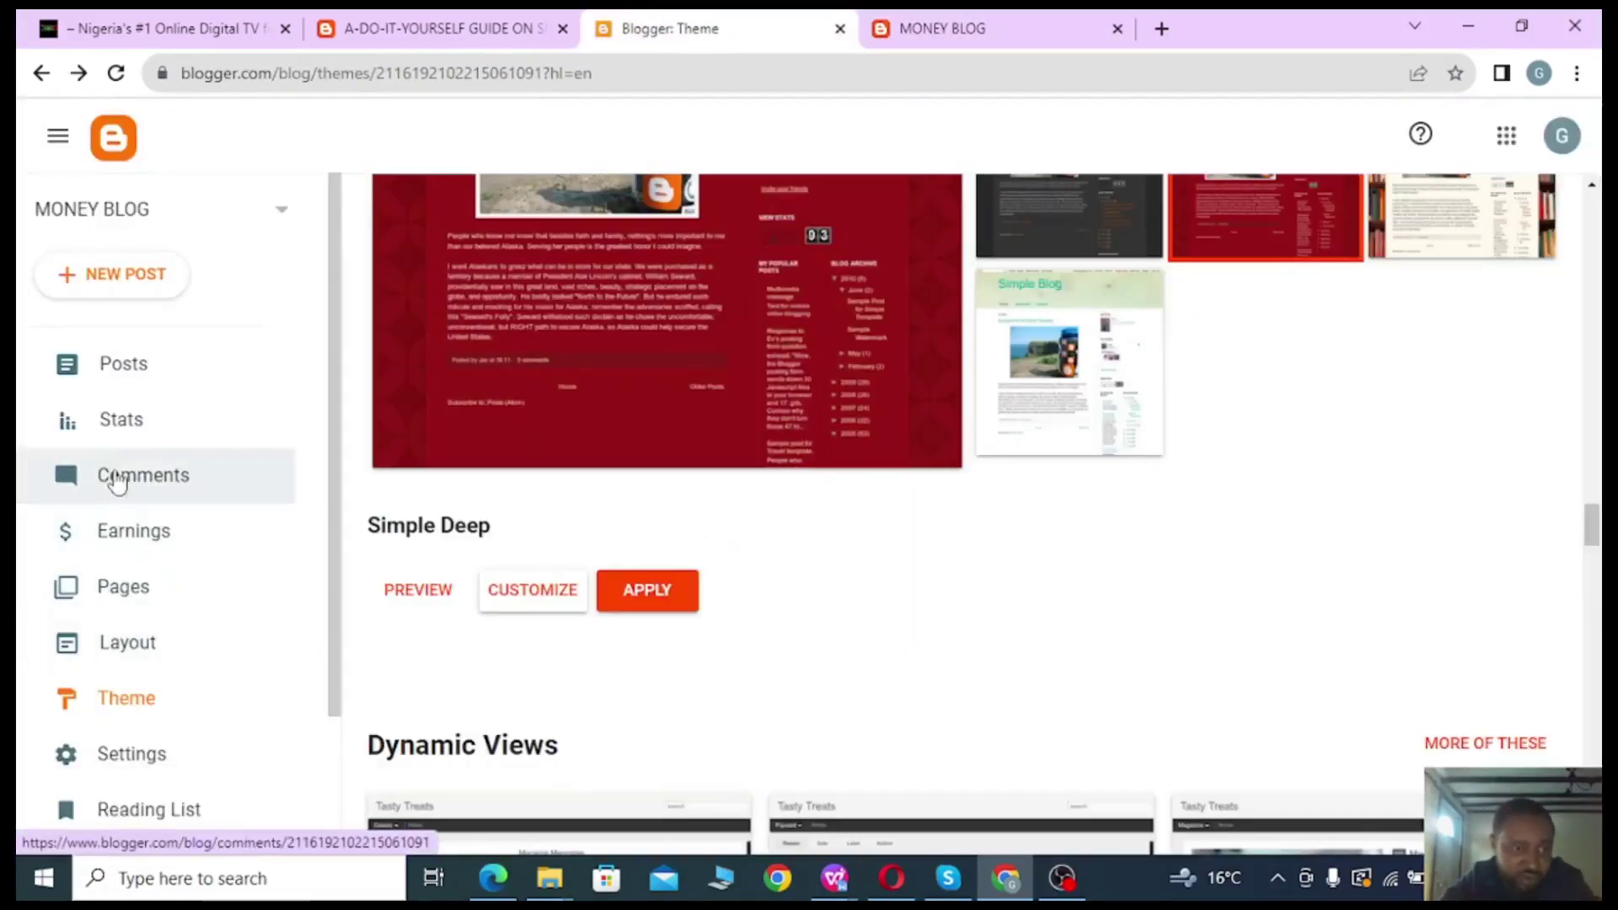
scroll(119, 716, "down", 2)
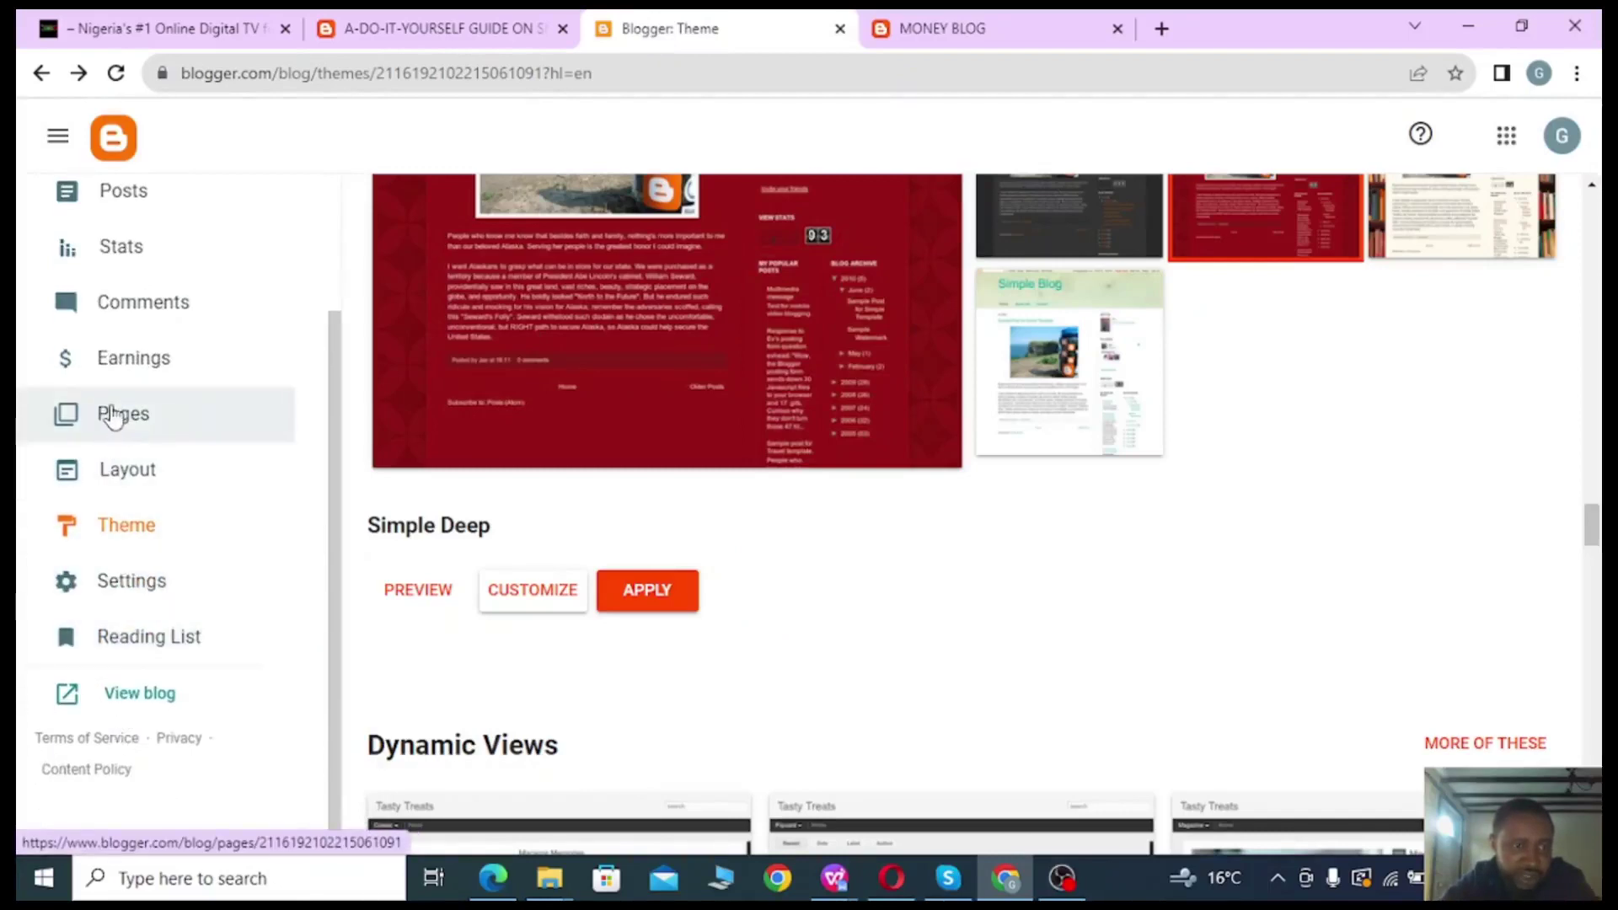
scroll(115, 350, "up", 2)
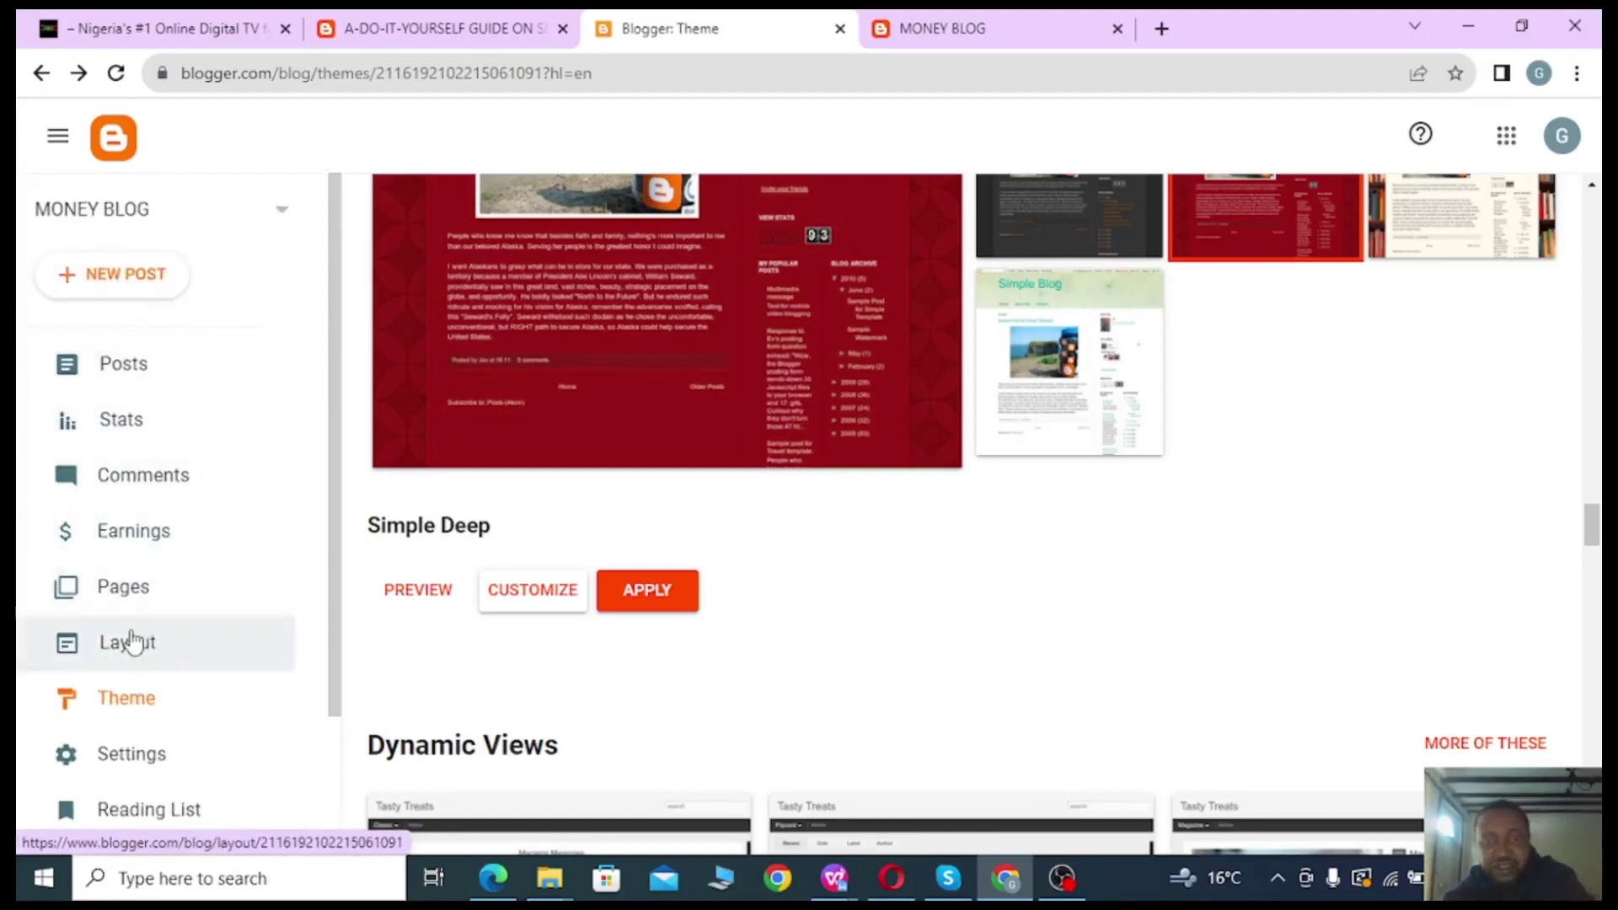
Look back through the theme gallery as far as the My Theme entry, and return to the live blog homepage.
scroll(770, 599, "up", 8)
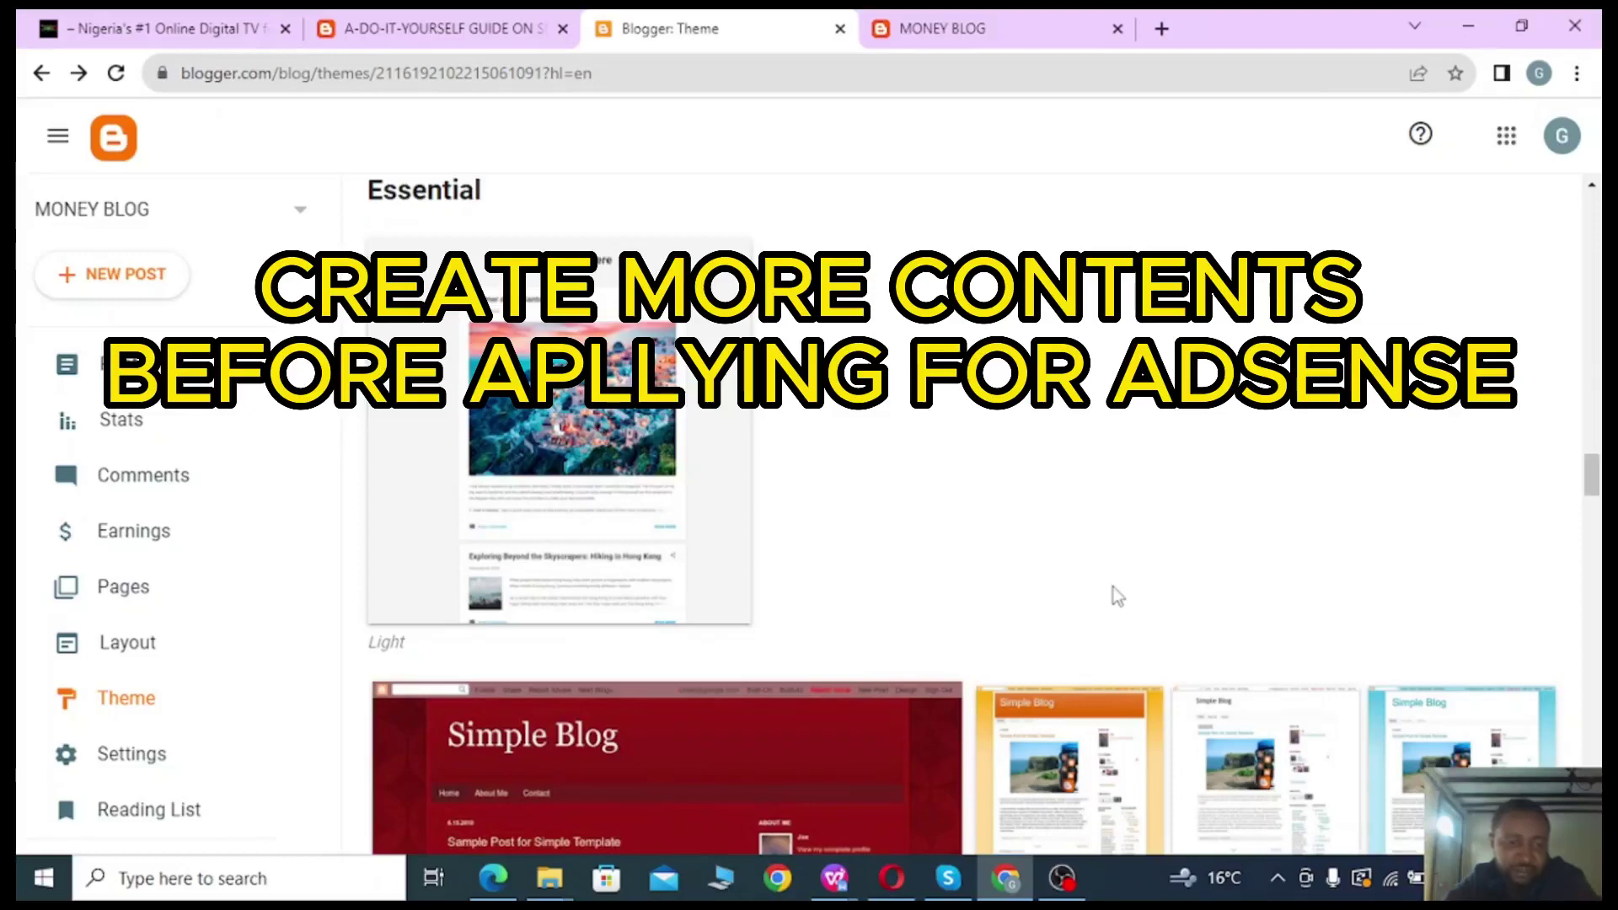
scroll(1008, 590, "down", 3)
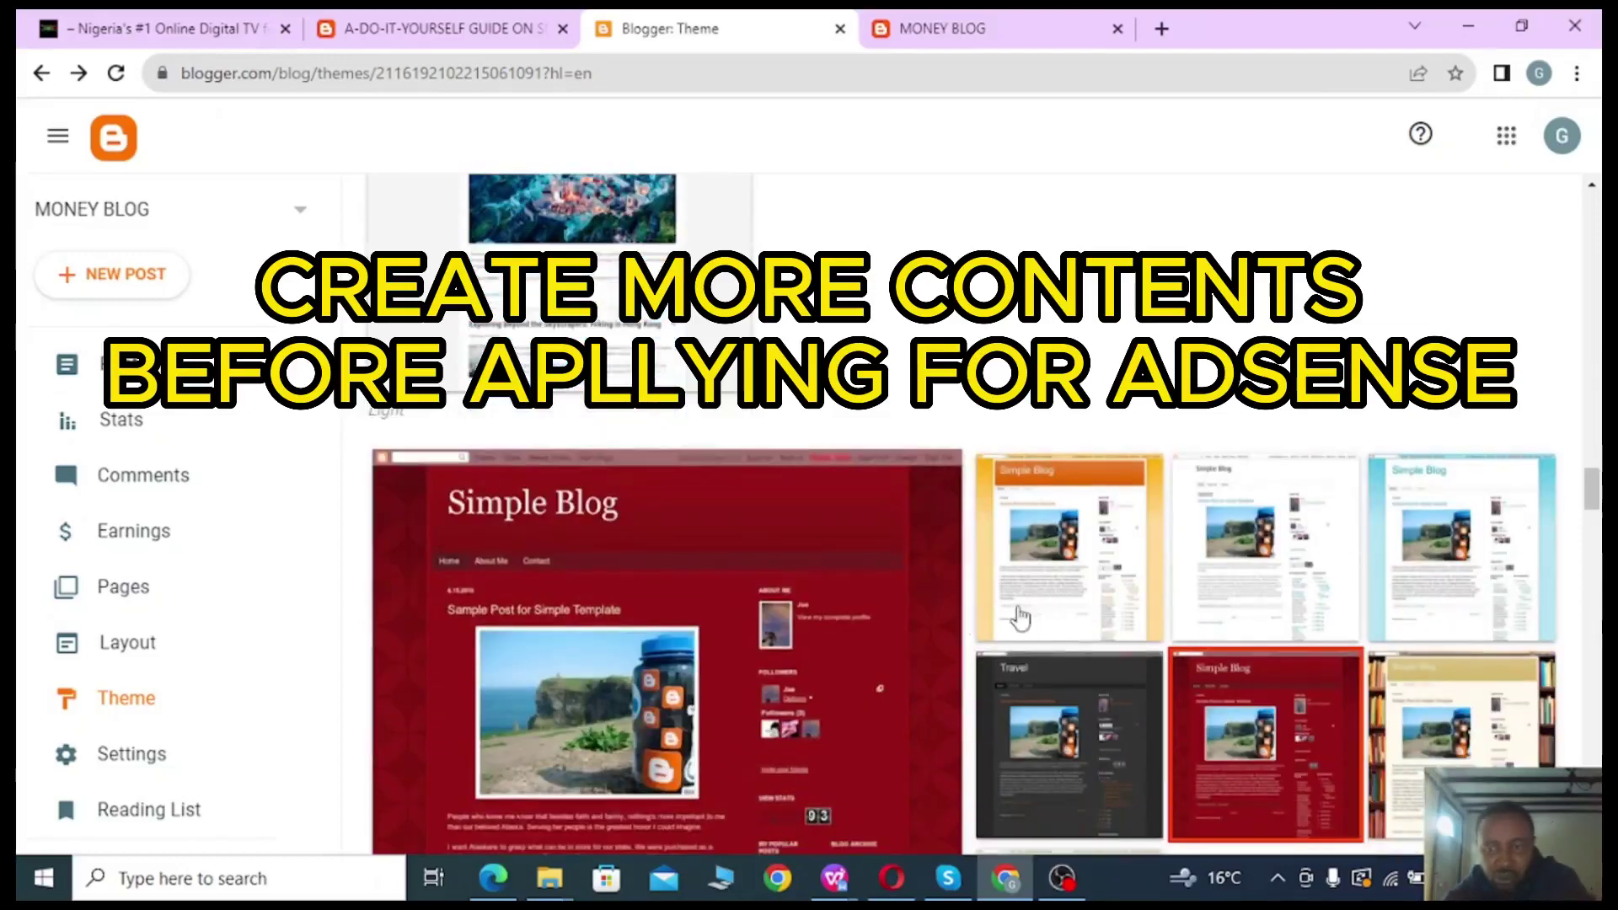
scroll(794, 619, "down", 3)
scroll(794, 620, "up", 6)
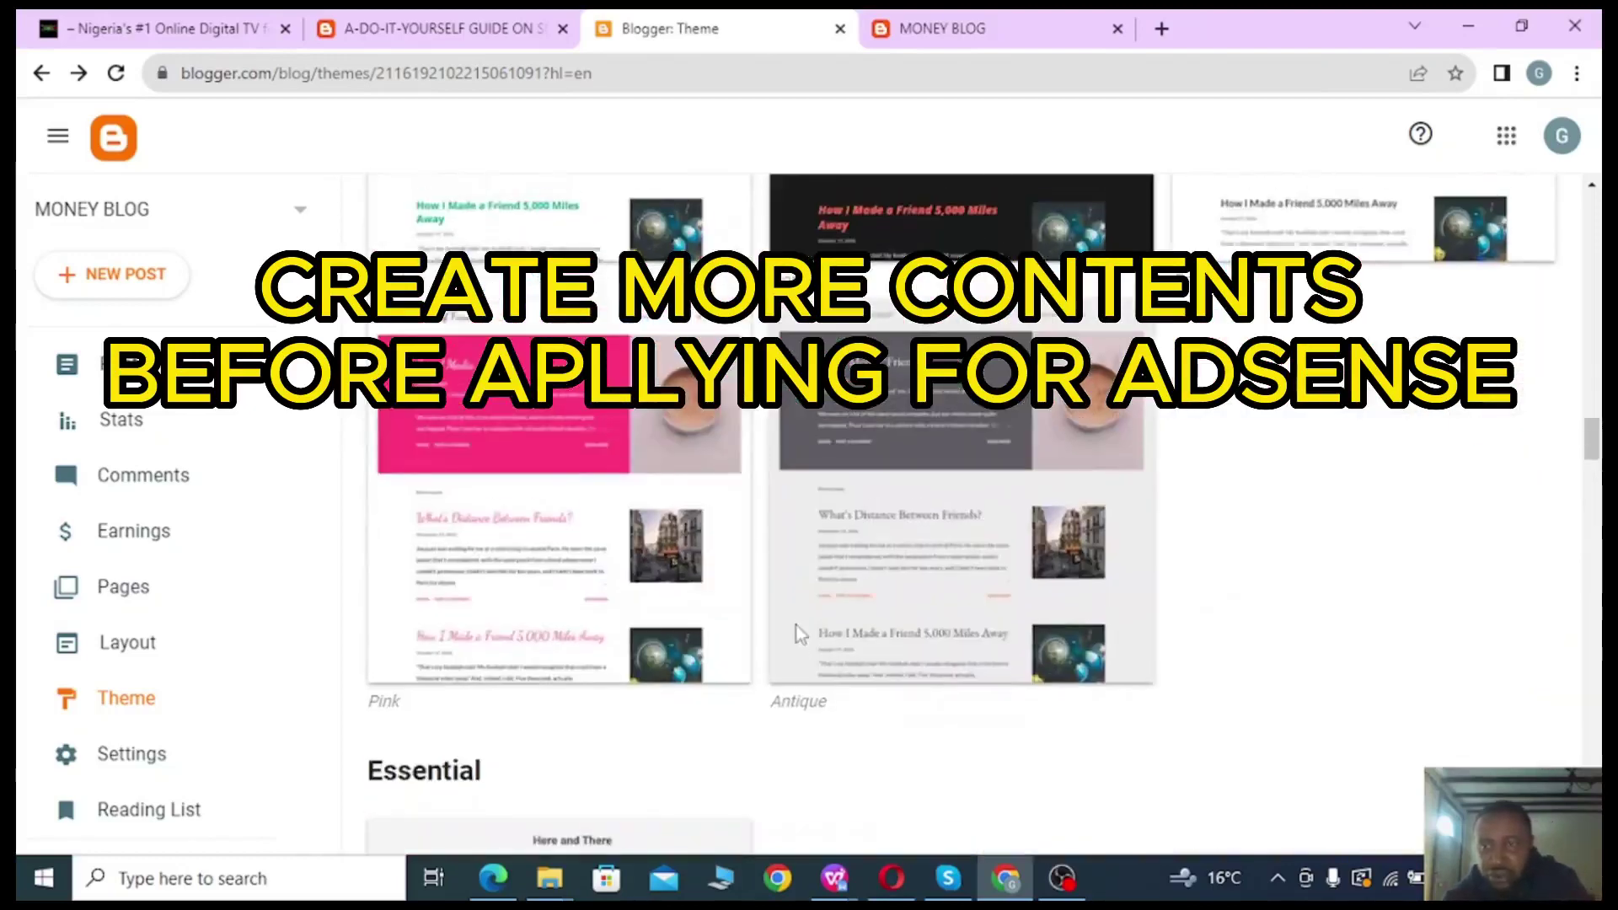
scroll(799, 634, "up", 15)
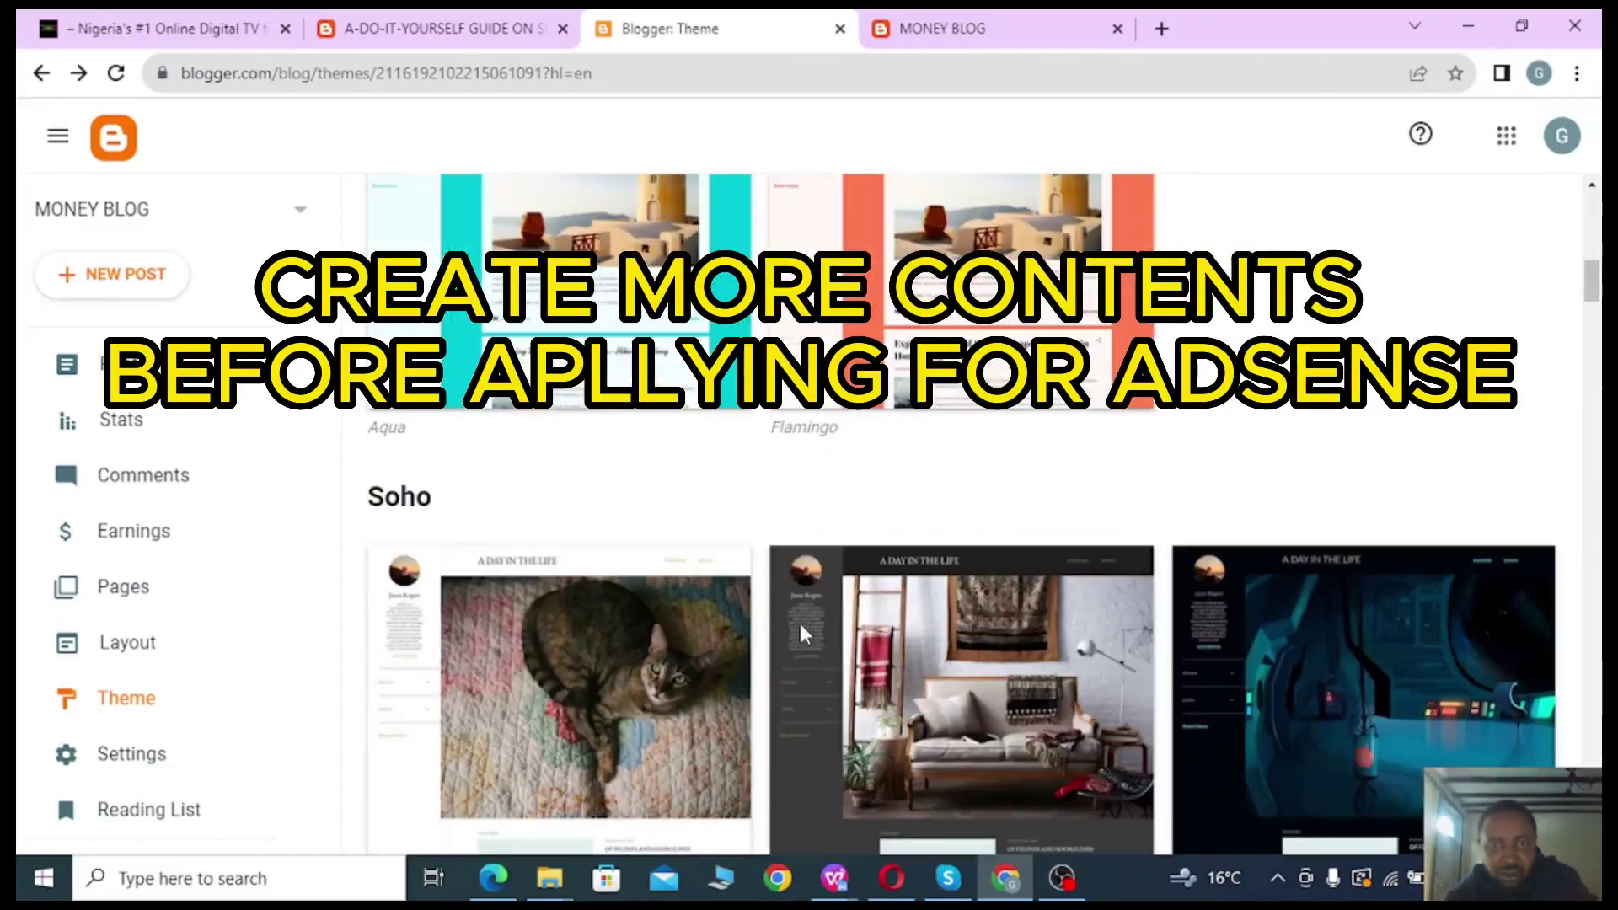
scroll(814, 561, "up", 10)
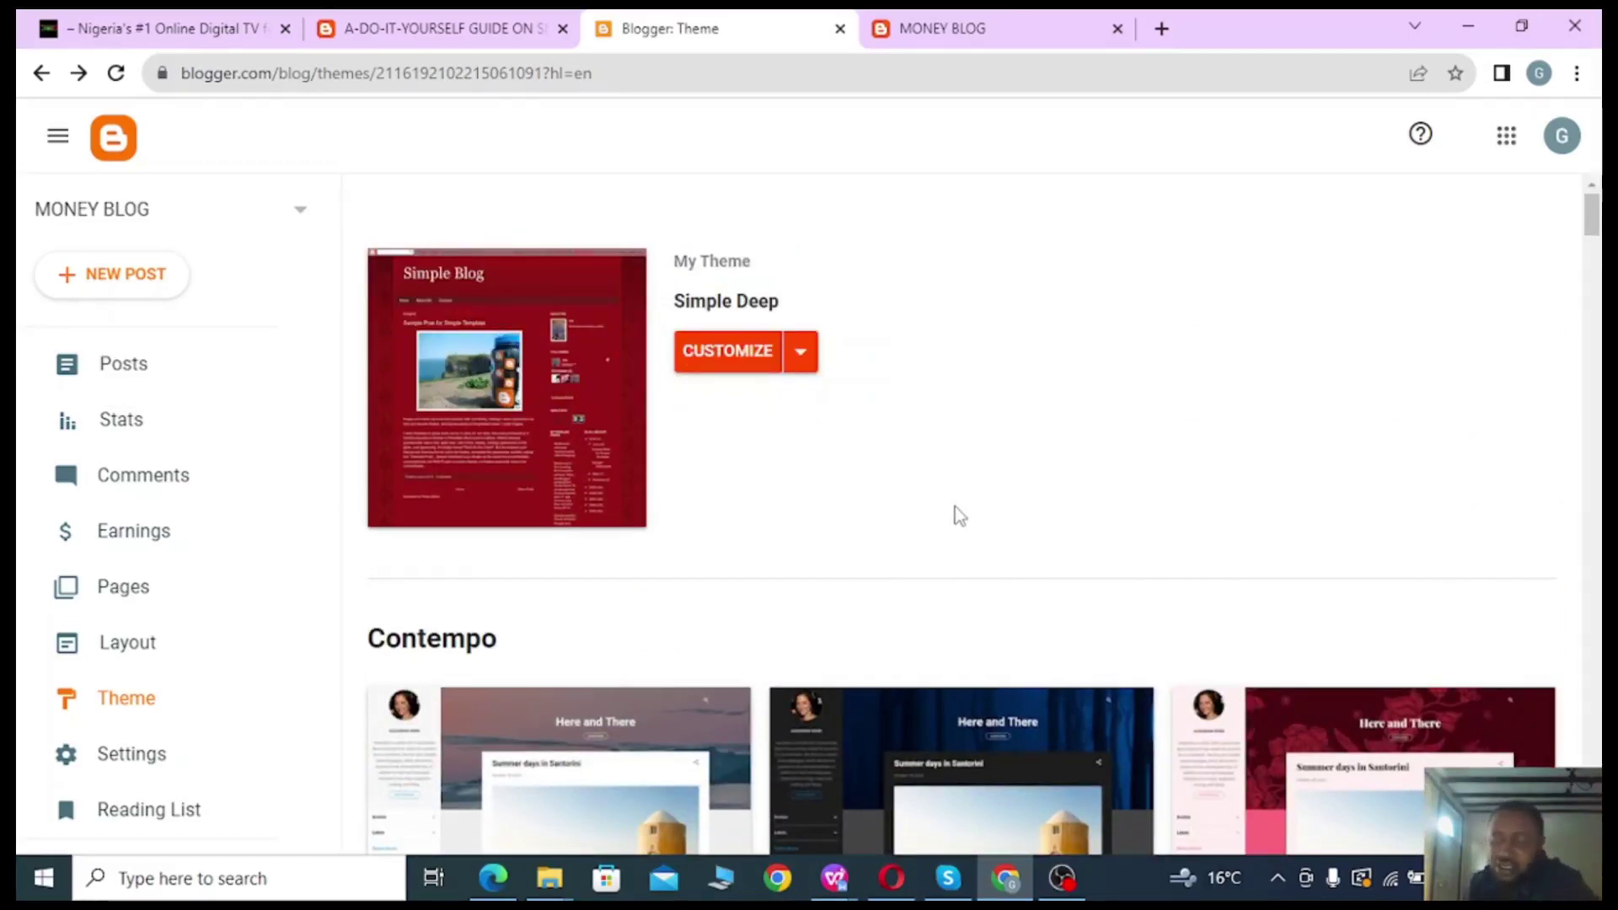
left_click(978, 34)
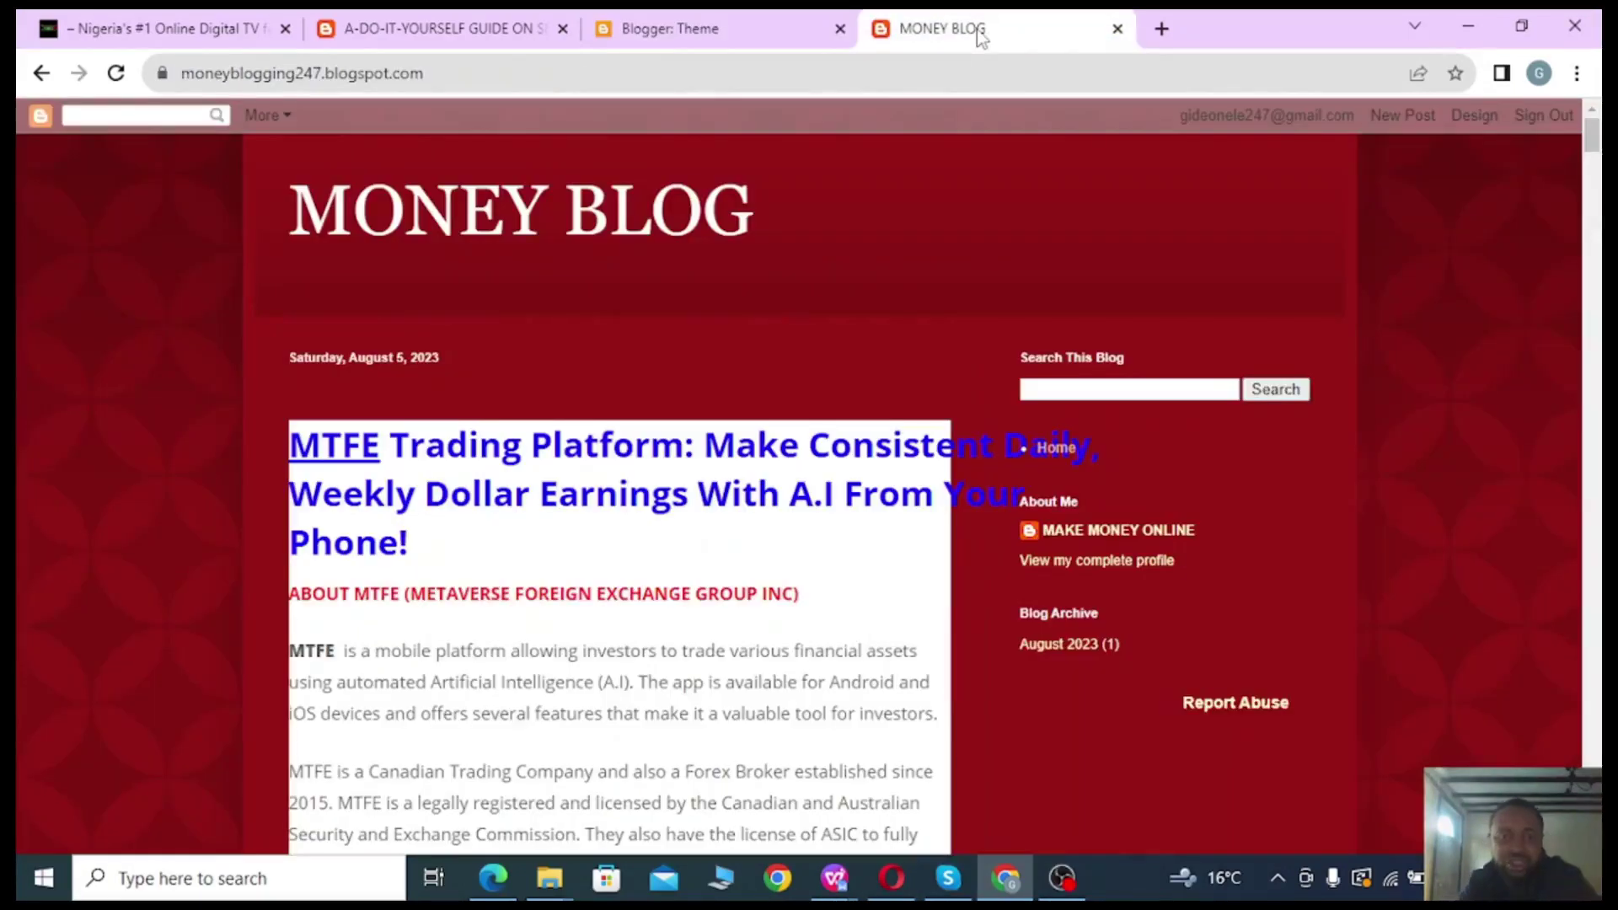